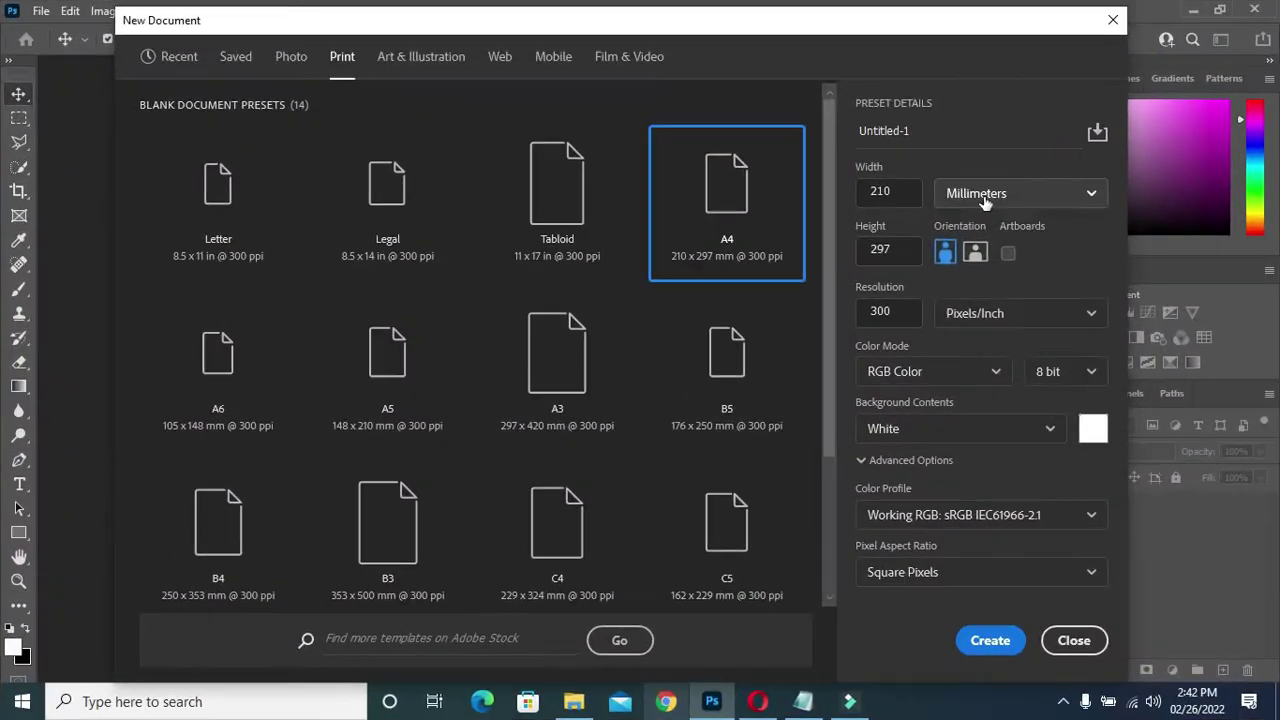
# - Create a landscape A4 document in inches (11.693 × 8.268) at 72 pixels/inch
pyautogui.click(1020, 193)
pyautogui.click(963, 258)
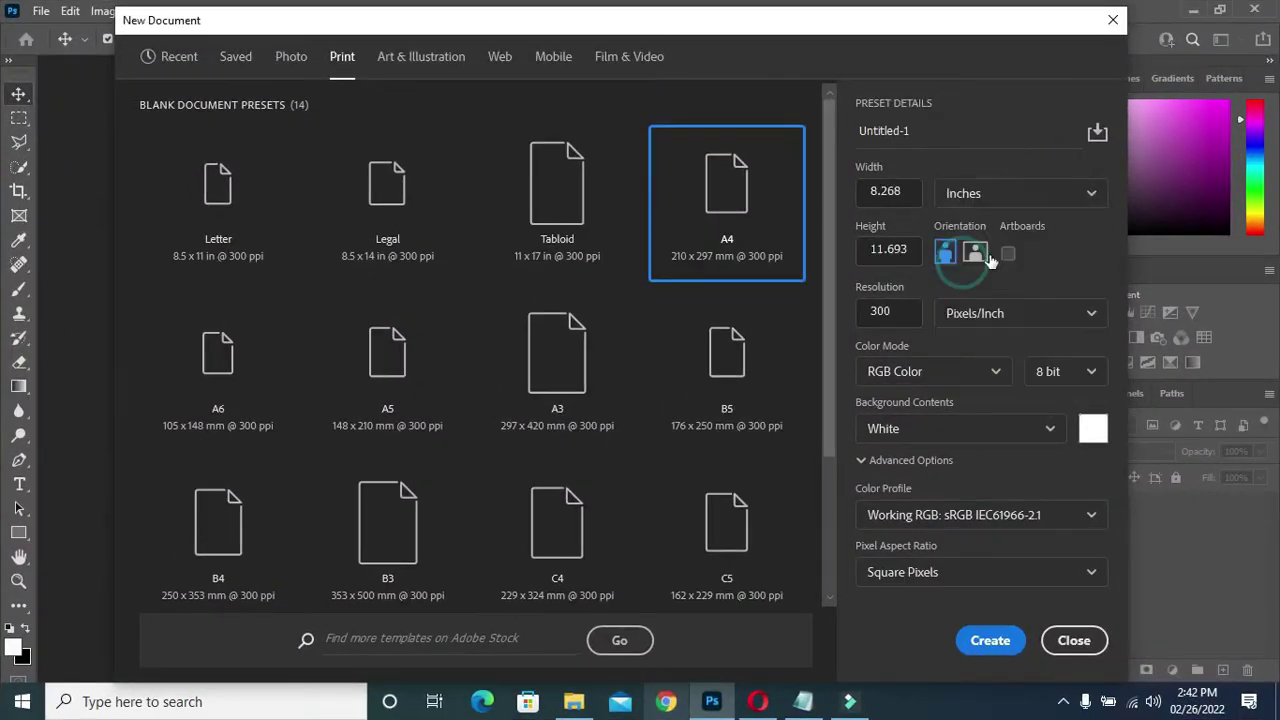
pyautogui.click(975, 254)
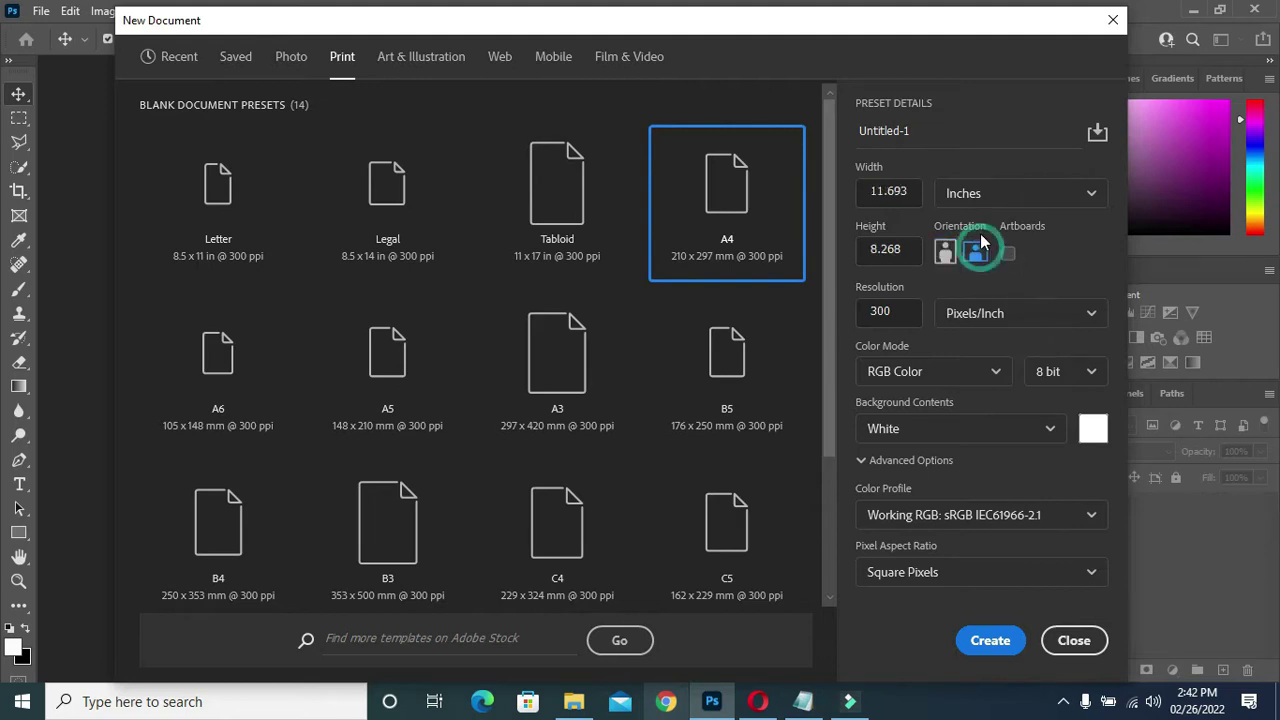
pyautogui.moveTo(898, 318); pyautogui.dragTo(863, 318)
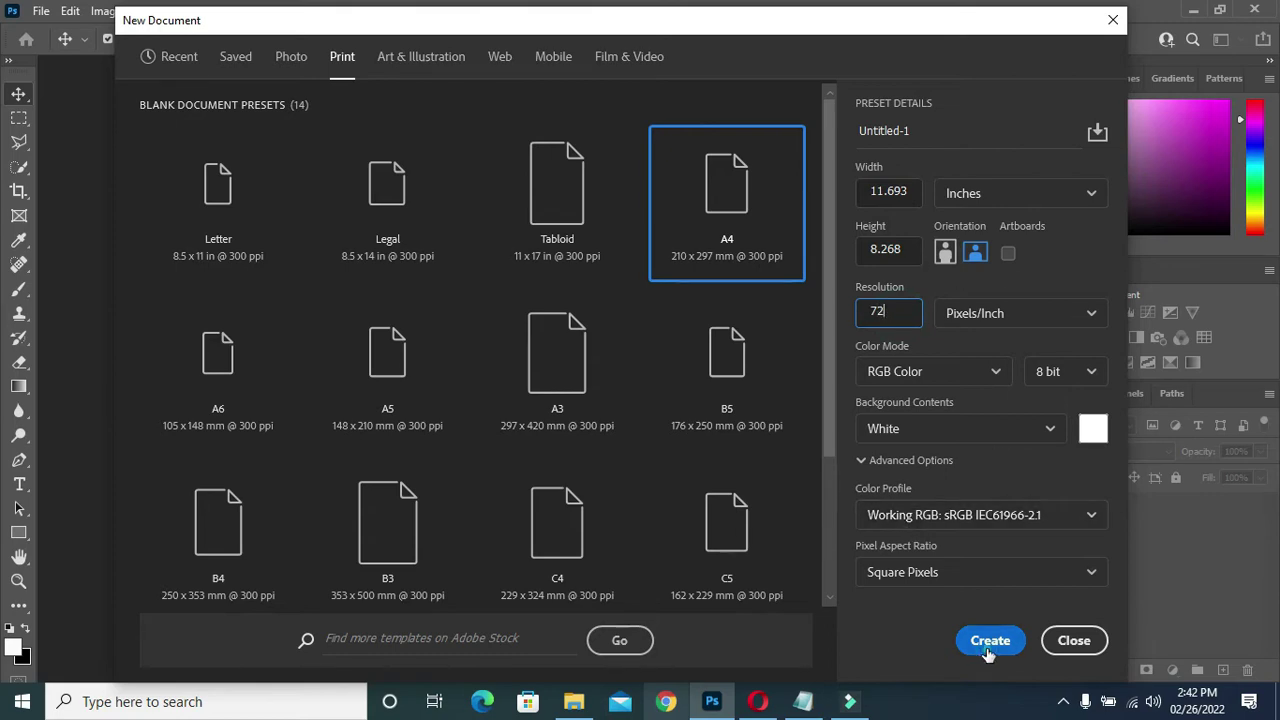
pyautogui.click(985, 641)
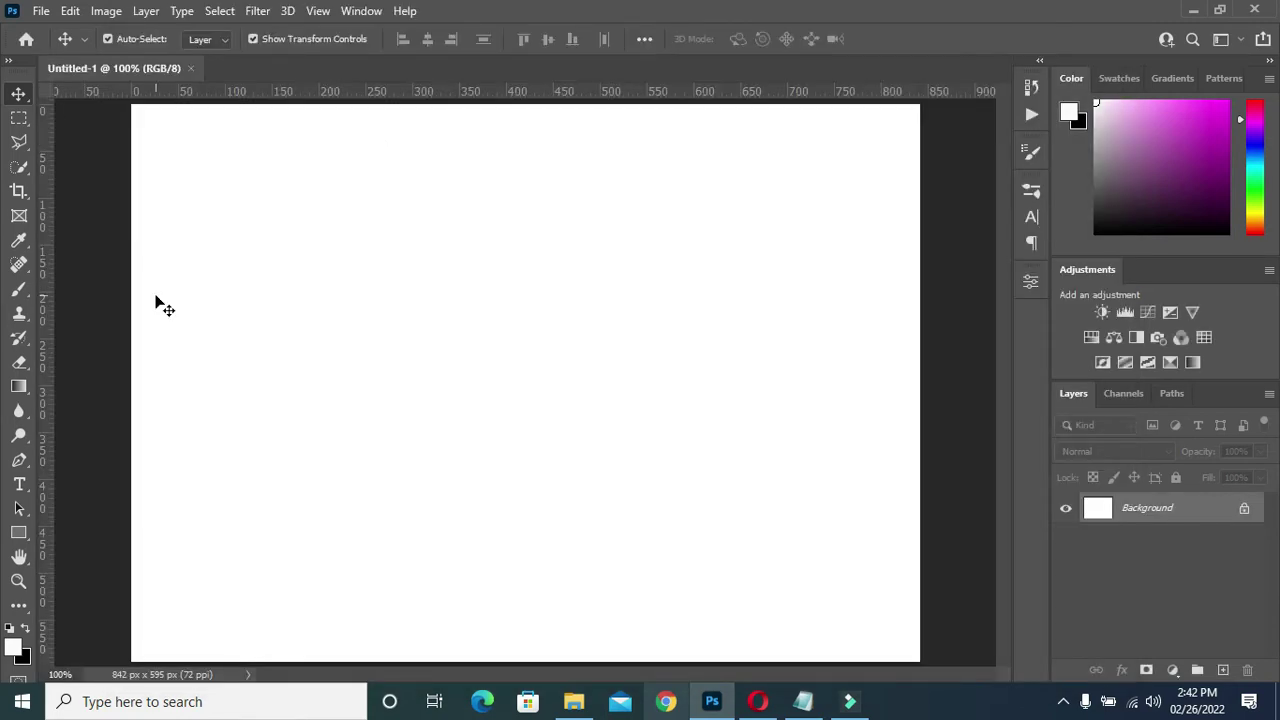
# - Place two horizontal guides with New Guide, at 5% and 95%
pyautogui.click(320, 11)
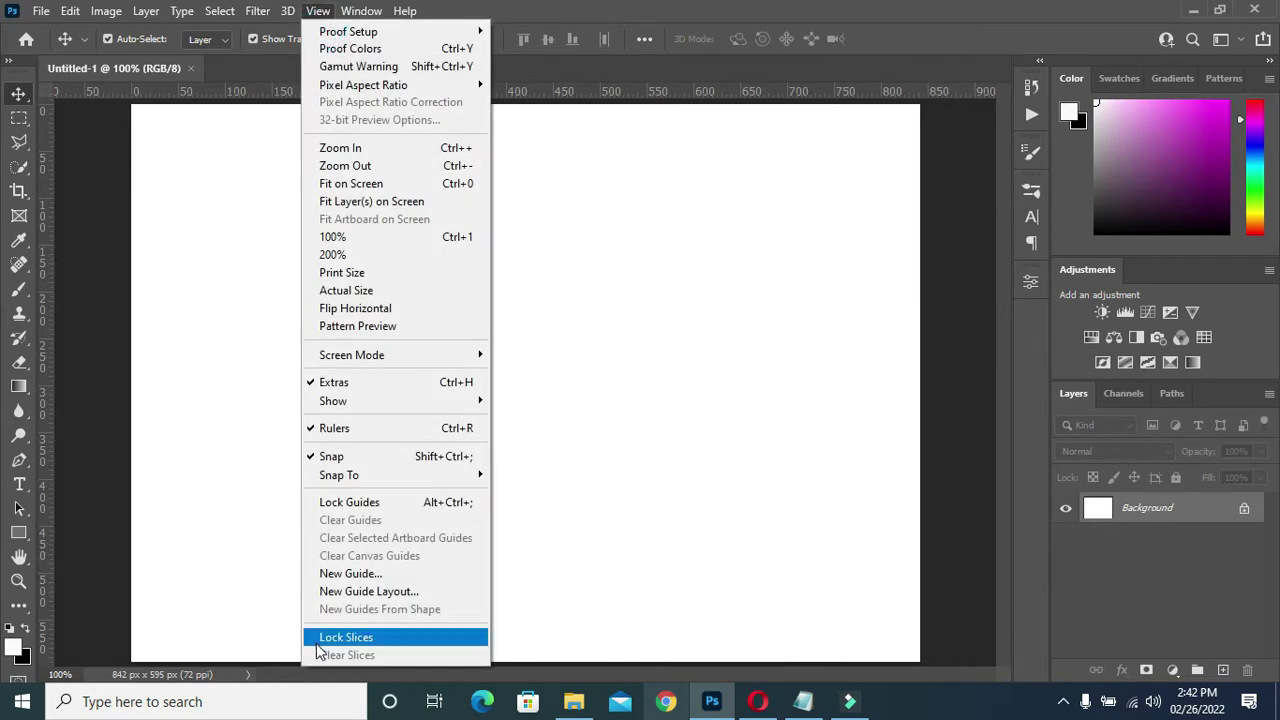
pyautogui.click(355, 573)
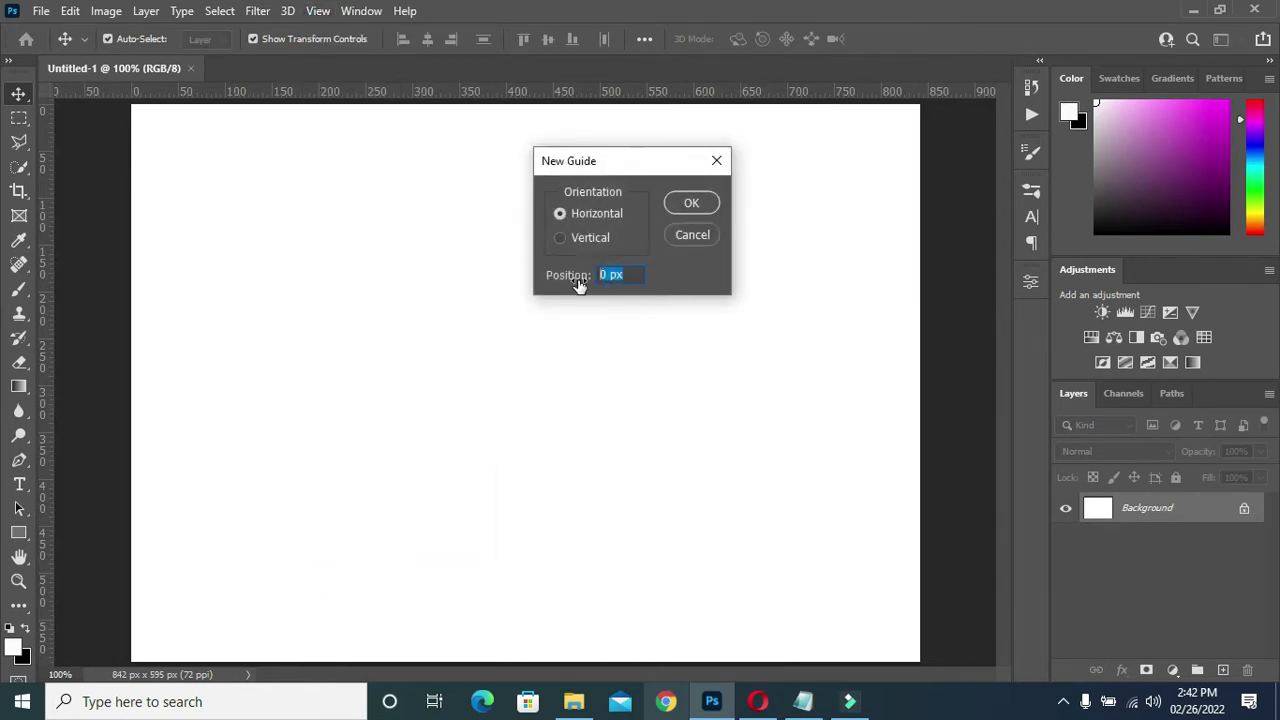
pyautogui.write('5')
pyautogui.write('%')
pyautogui.press('Return')
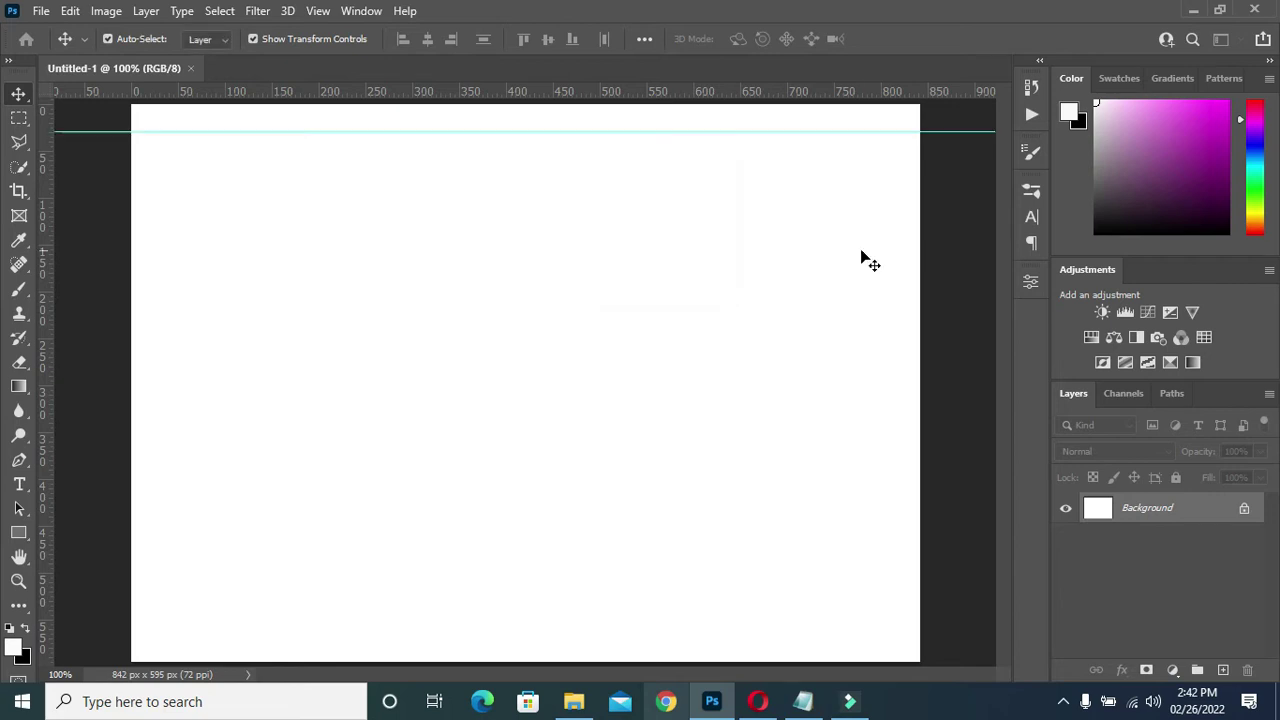
pyautogui.click(310, 10)
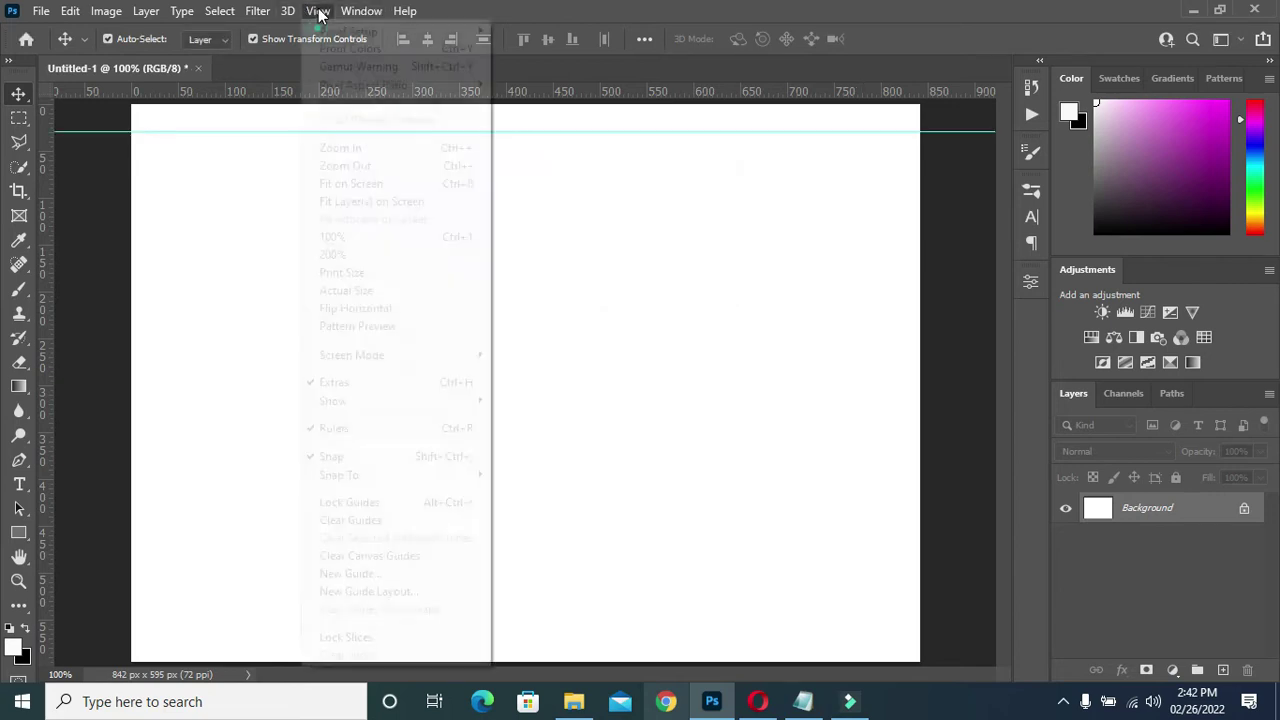
pyautogui.click(403, 571)
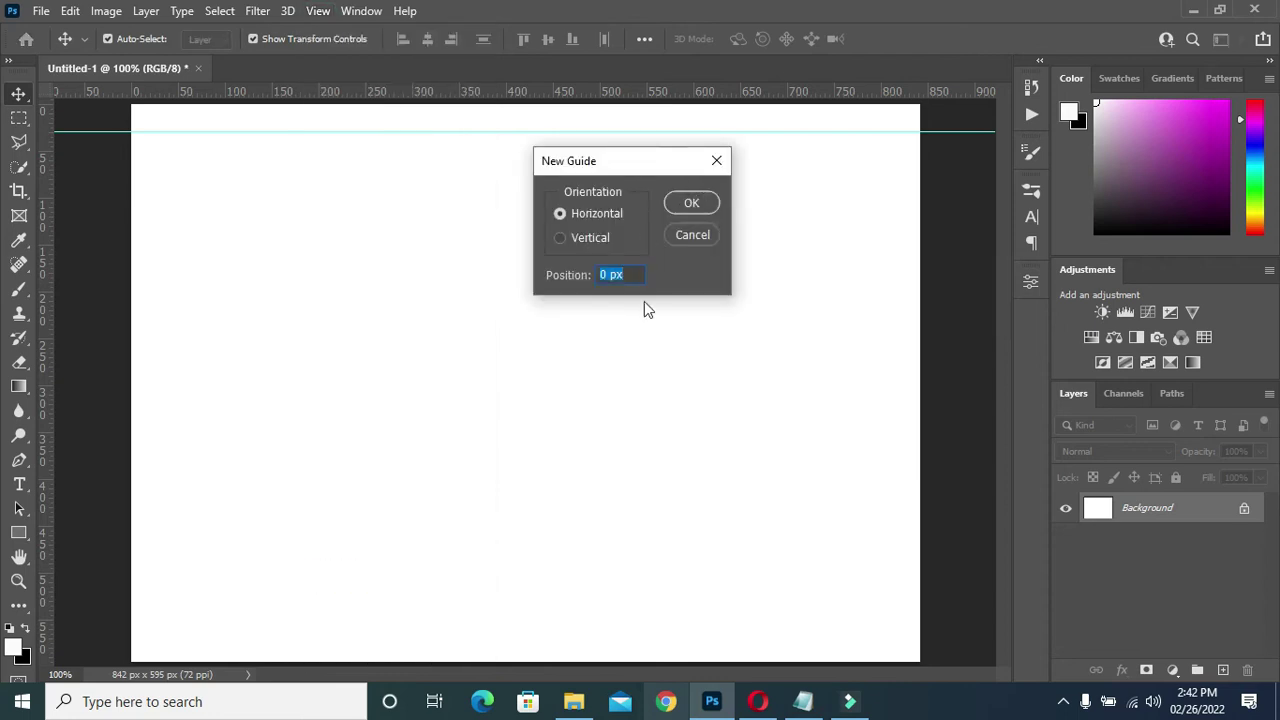
pyautogui.write('95')
pyautogui.press('Return')
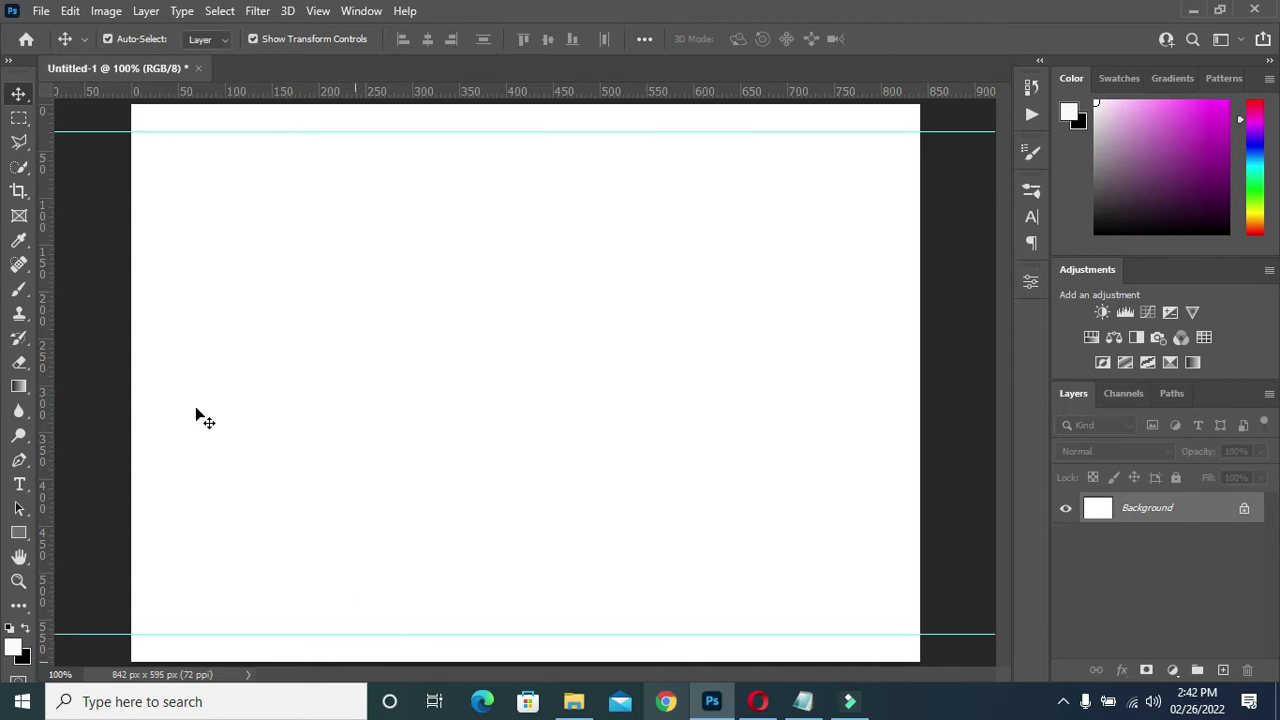
pyautogui.click(316, 10)
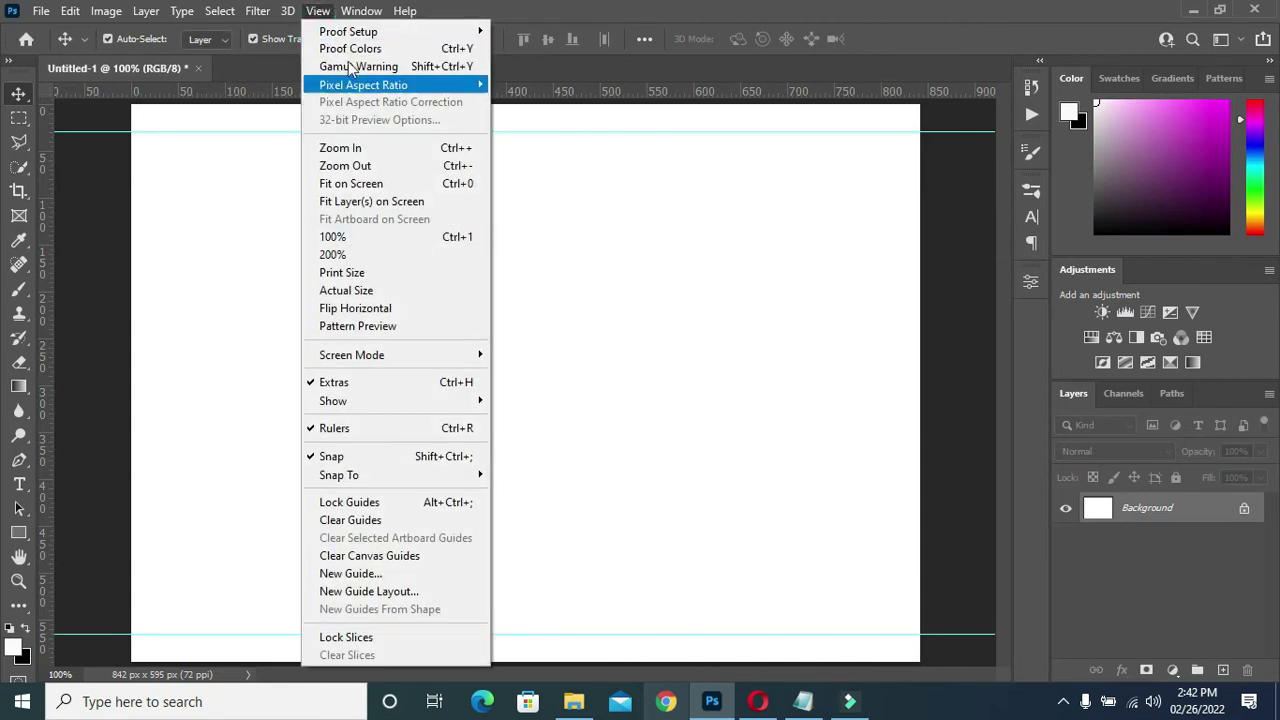
# - Add vertical guides at 95% and 50% of the page width
pyautogui.click(380, 574)
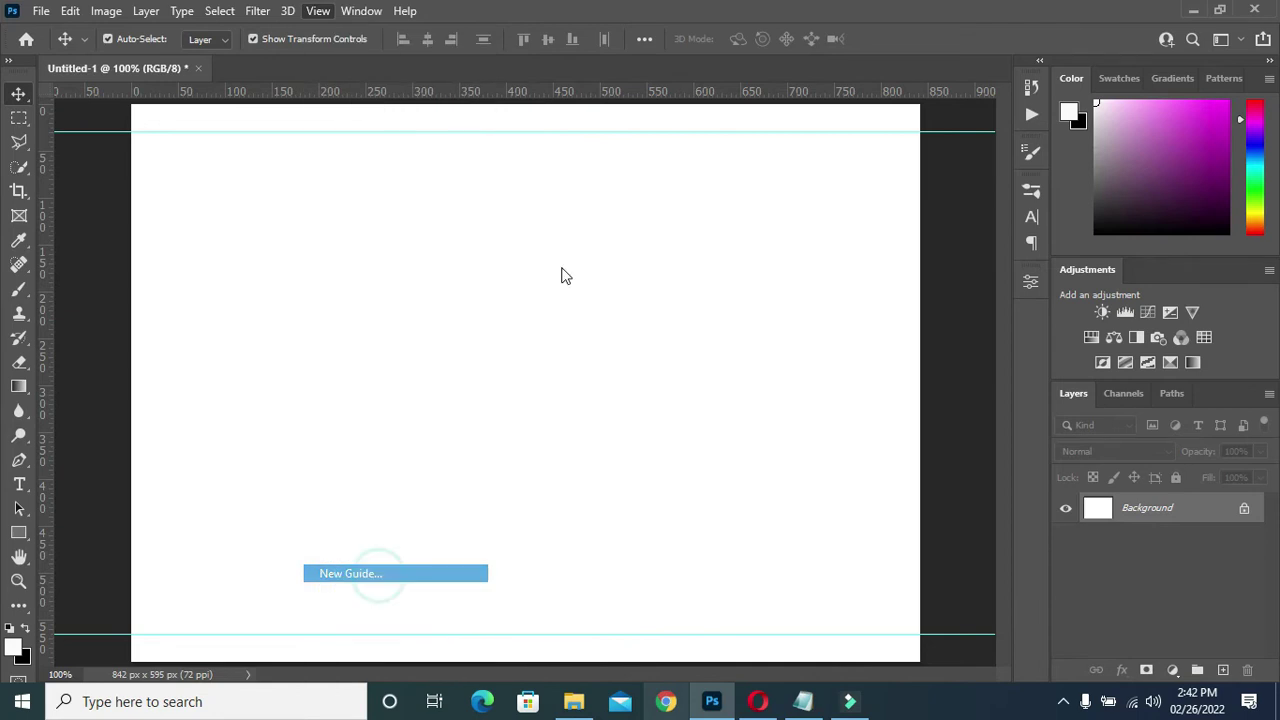
pyautogui.click(594, 243)
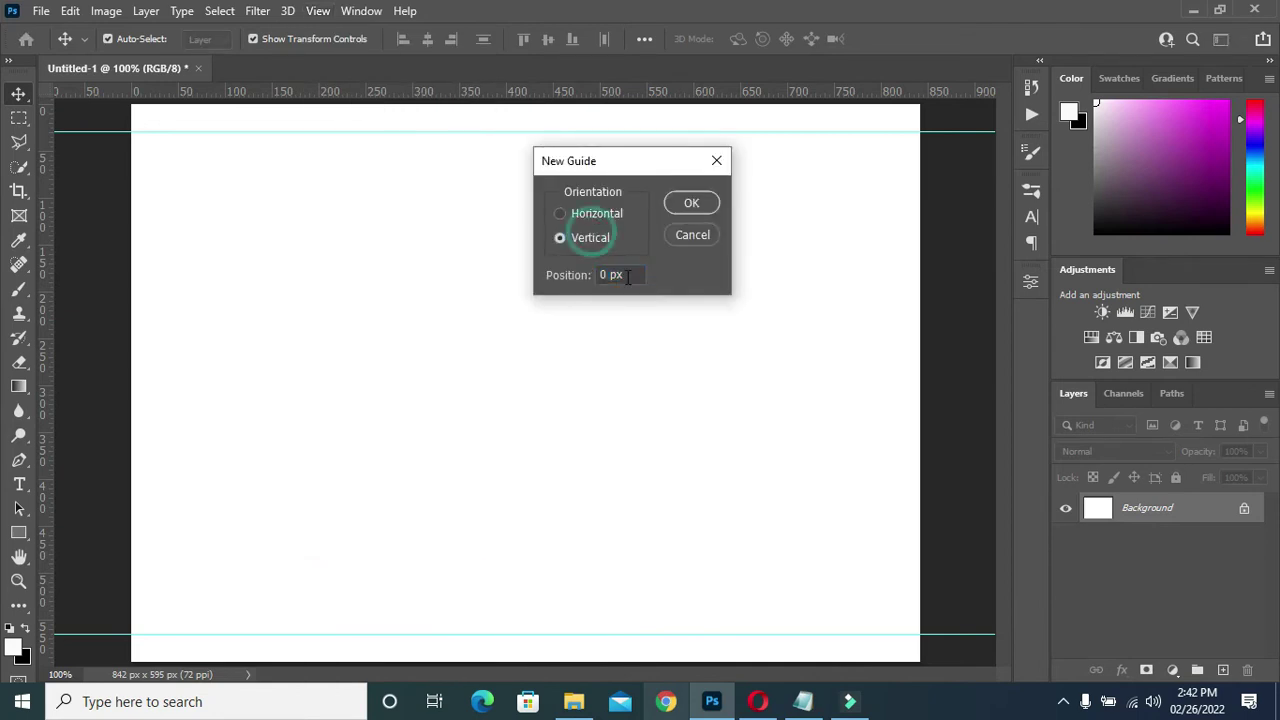
pyautogui.click(555, 278)
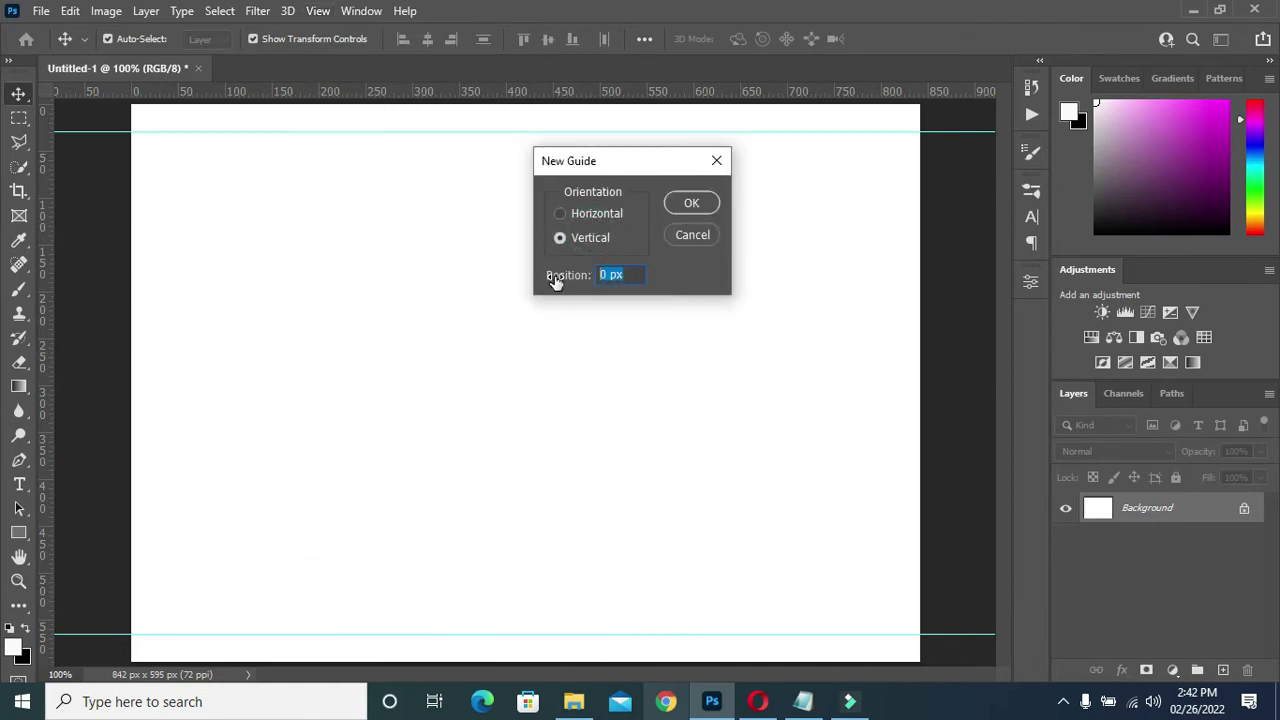
pyautogui.write('95')
pyautogui.press('Return')
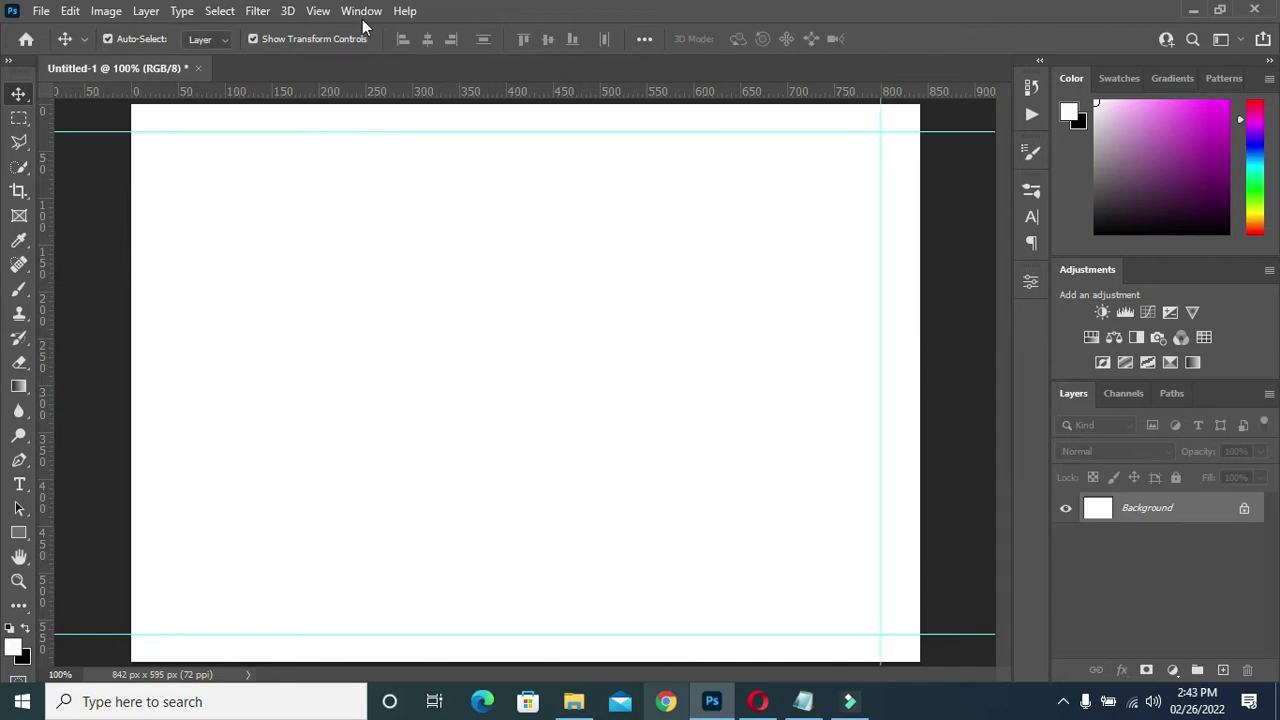
pyautogui.click(318, 10)
pyautogui.click(397, 574)
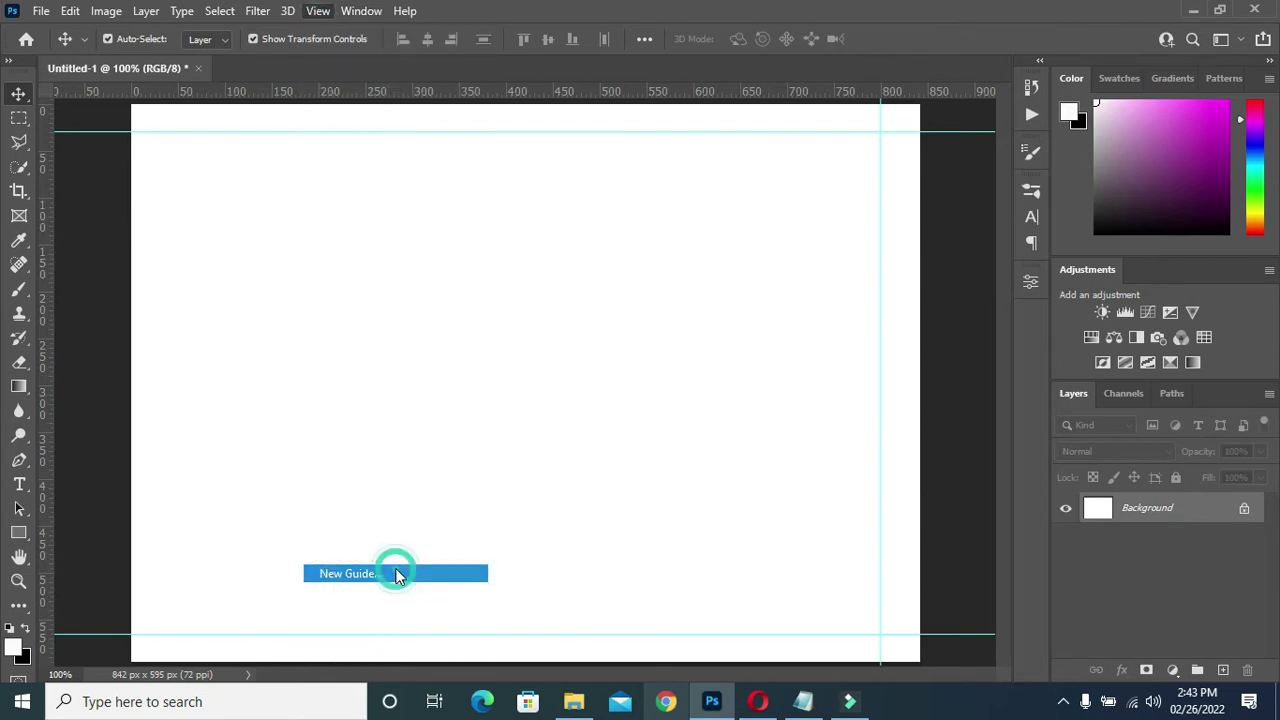
pyautogui.click(632, 278)
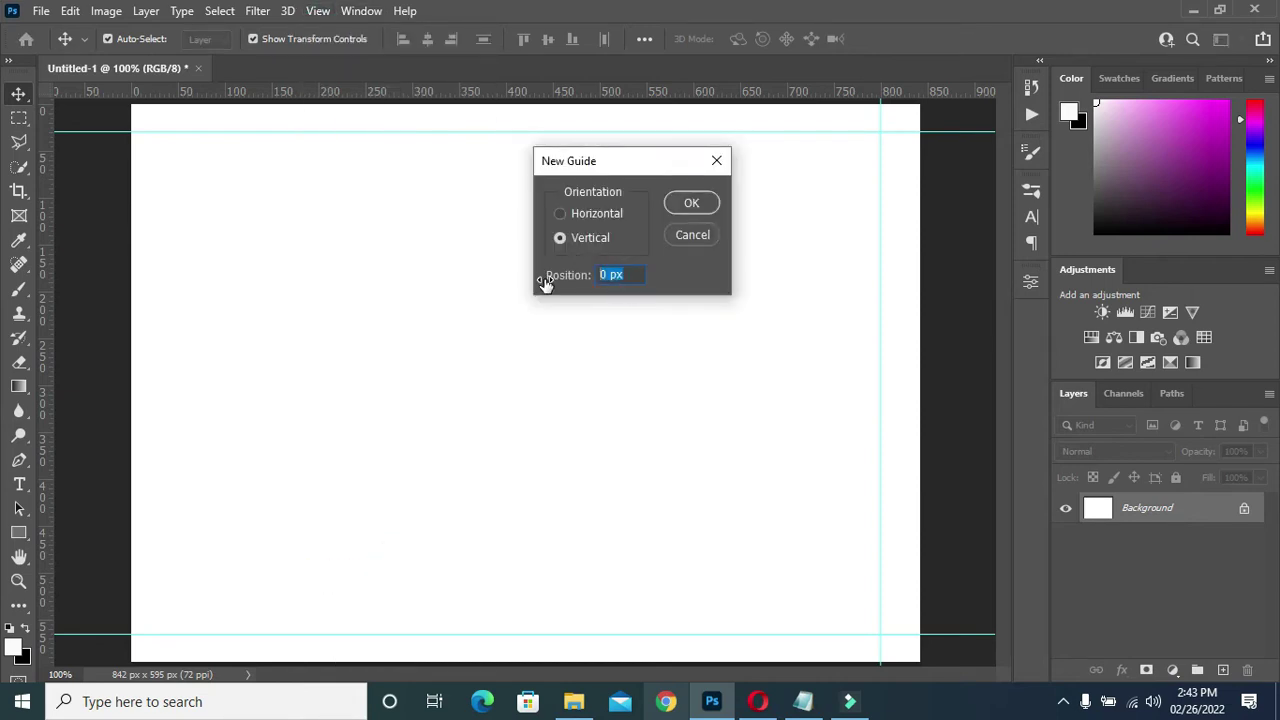
pyautogui.write('50')
pyautogui.press('Return')
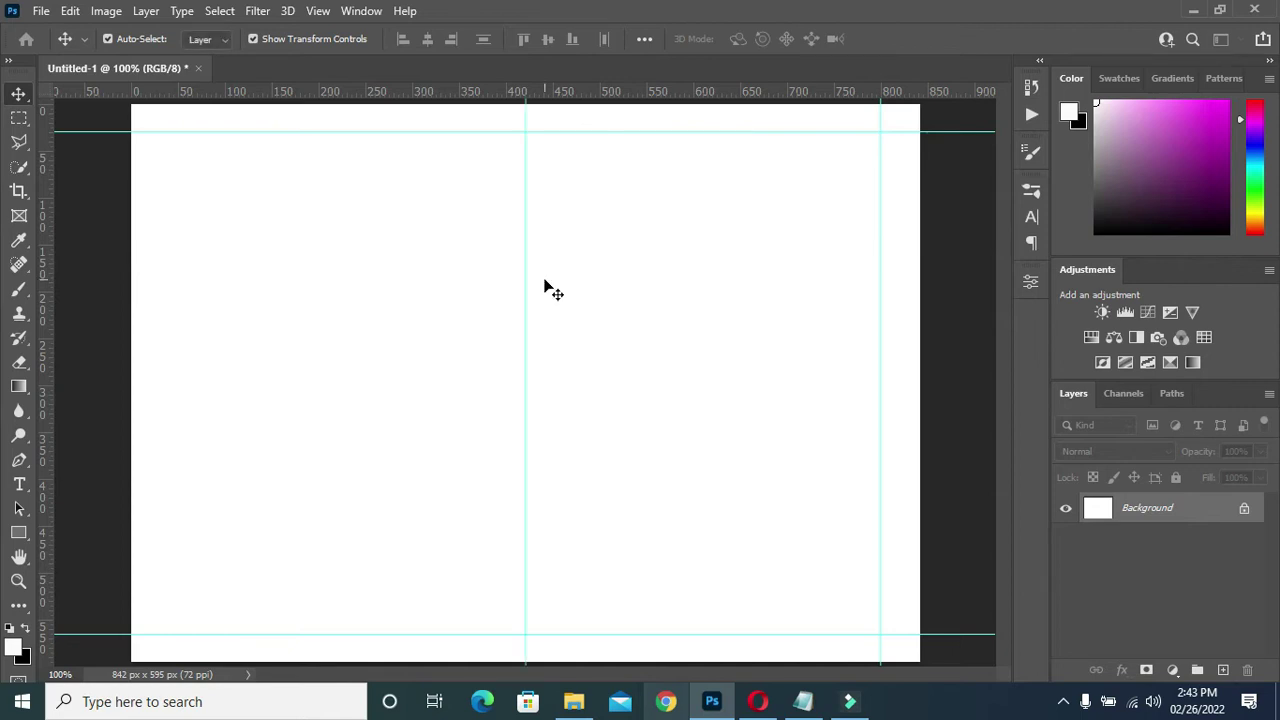
# - Add vertical guides at 55%, 45% and 5% of the page width
pyautogui.click(318, 11)
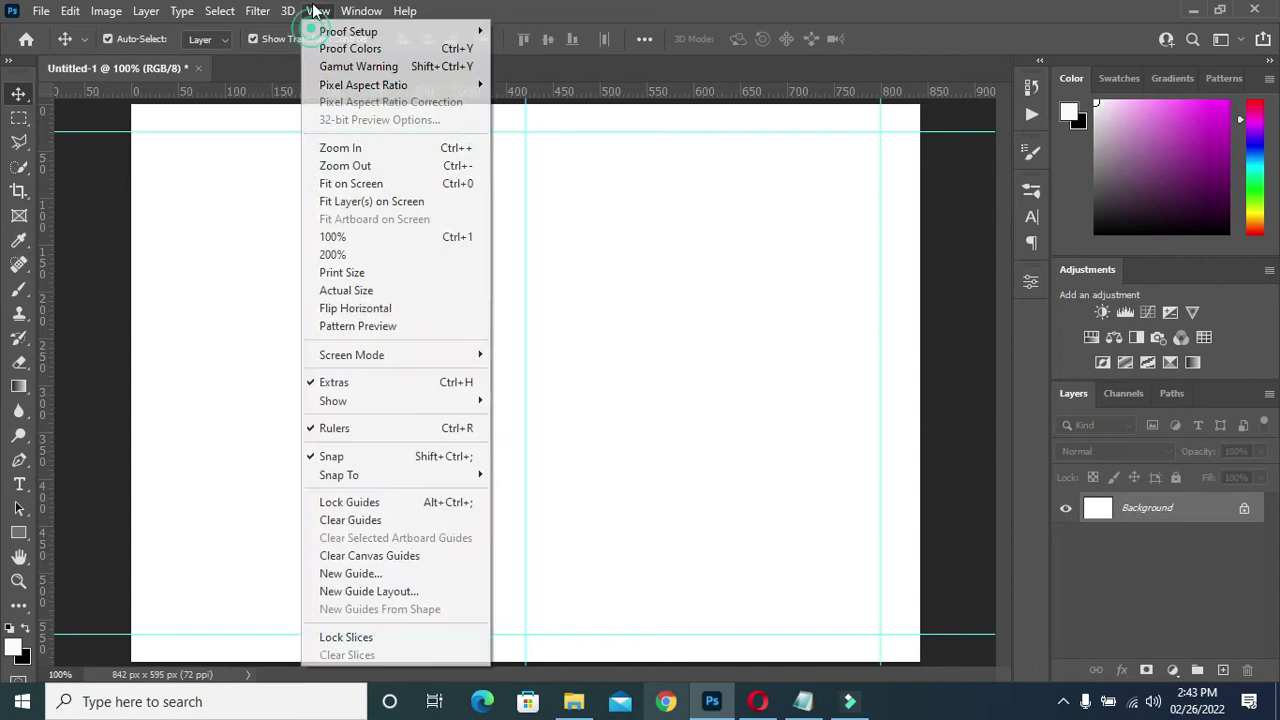
pyautogui.click(395, 573)
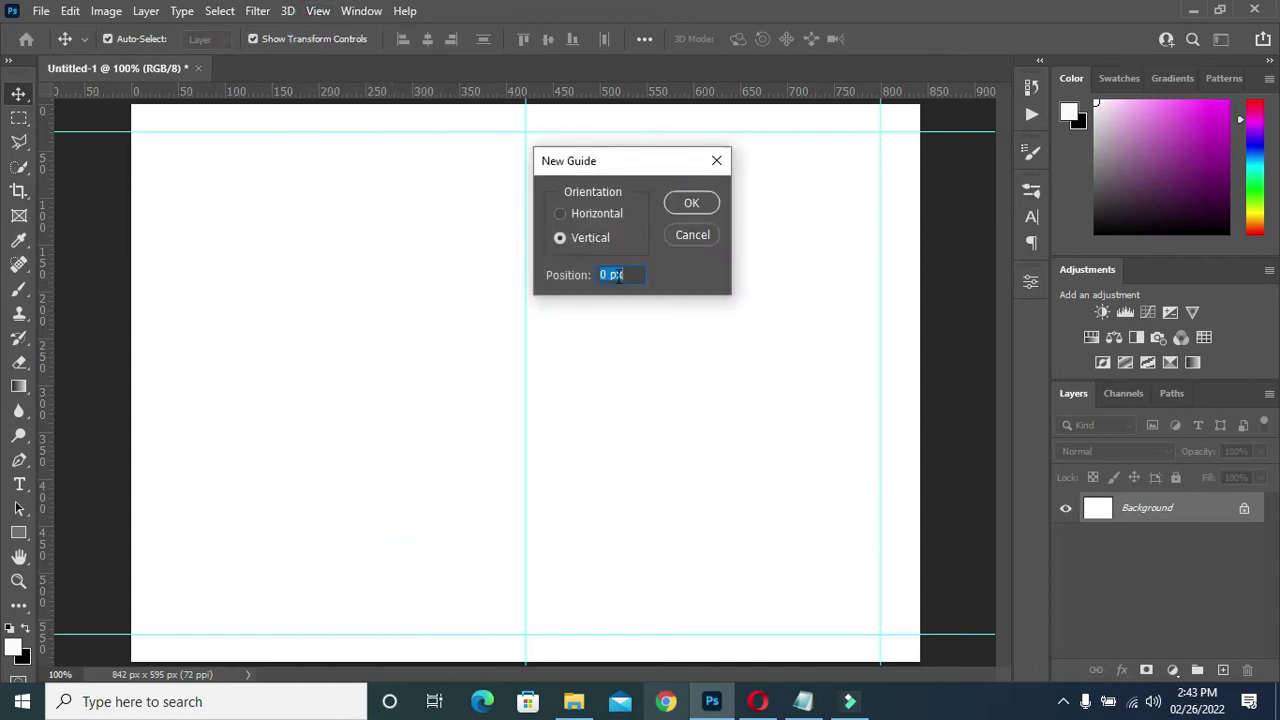
pyautogui.write('55')
pyautogui.press('Return')
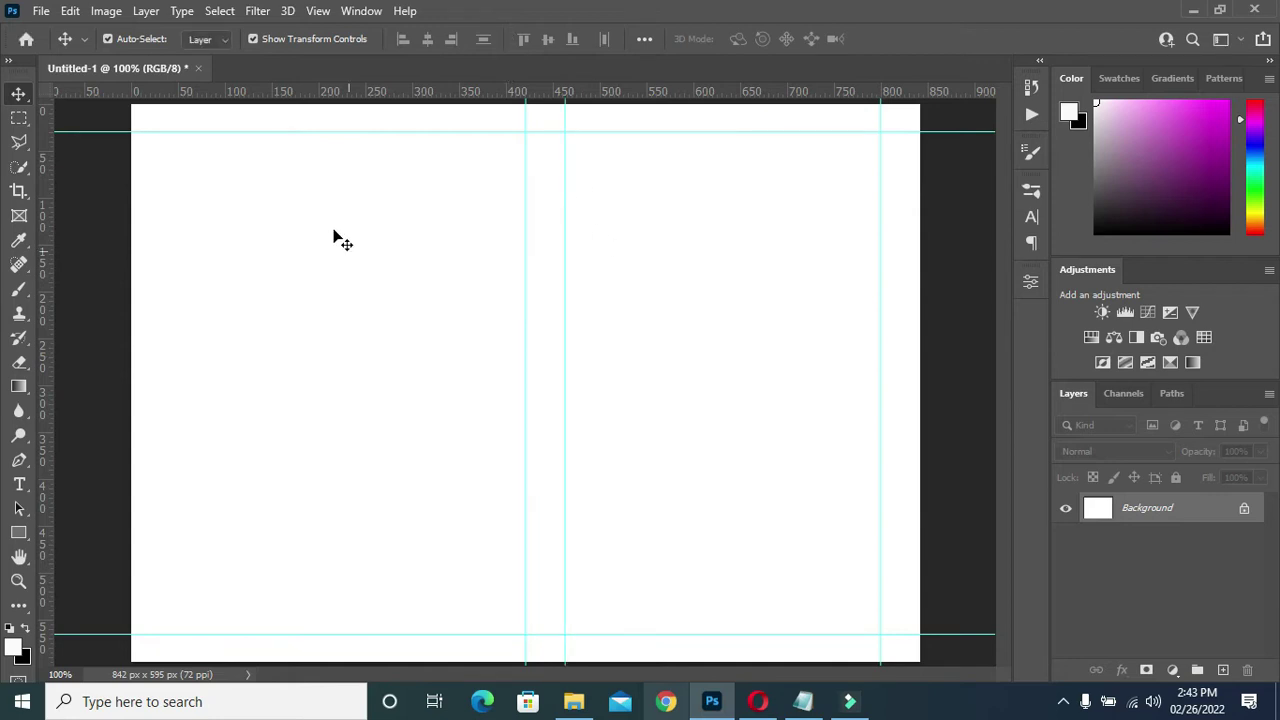
pyautogui.click(315, 14)
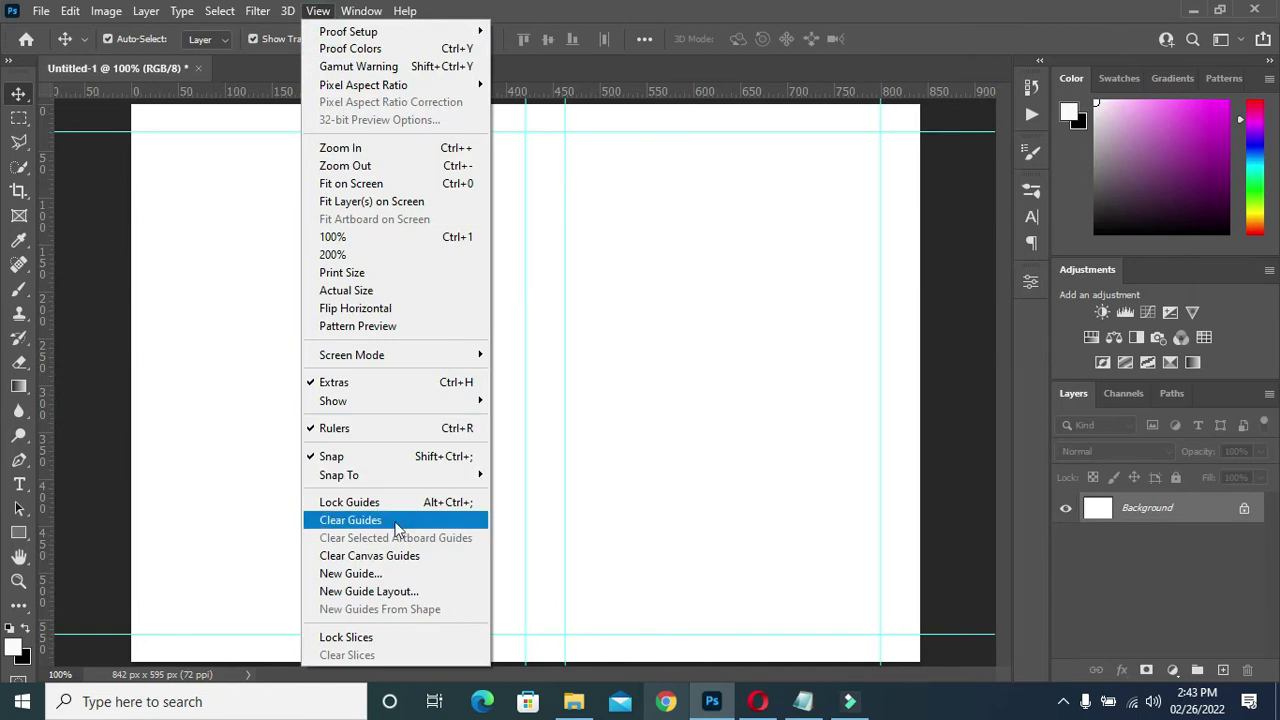
pyautogui.click(352, 573)
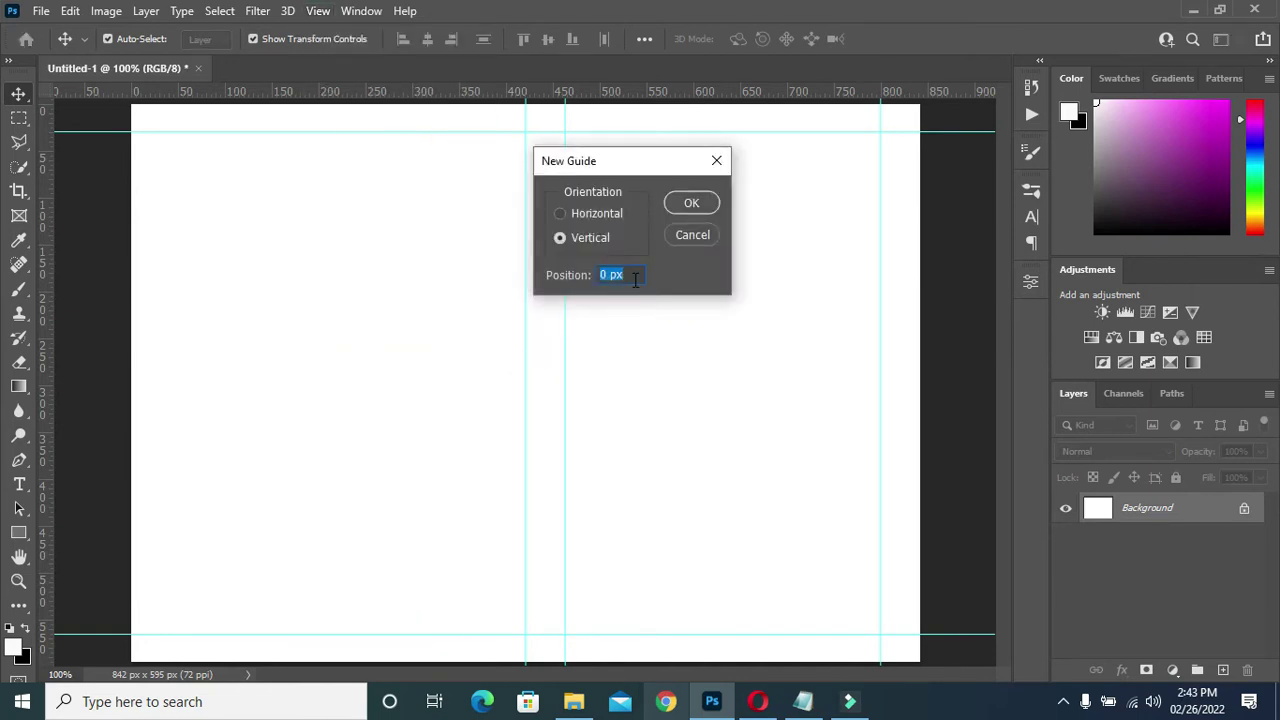
pyautogui.write('45')
pyautogui.press('Return')
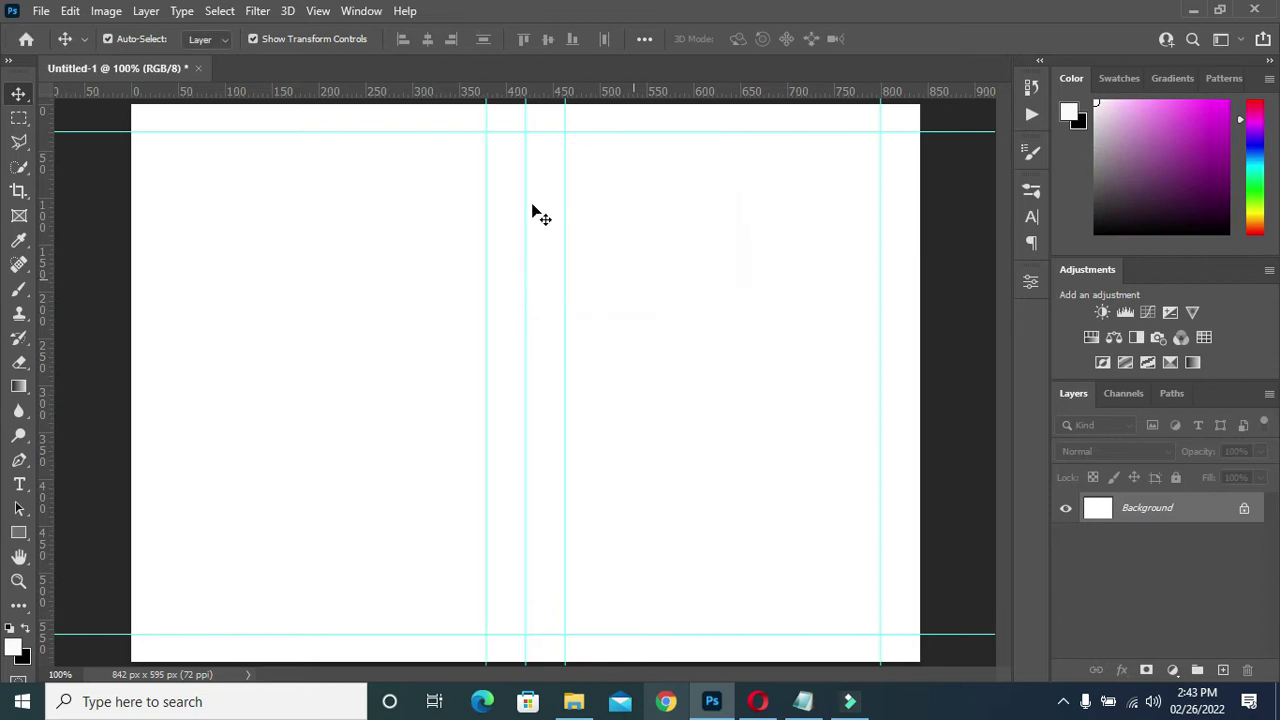
pyautogui.click(316, 12)
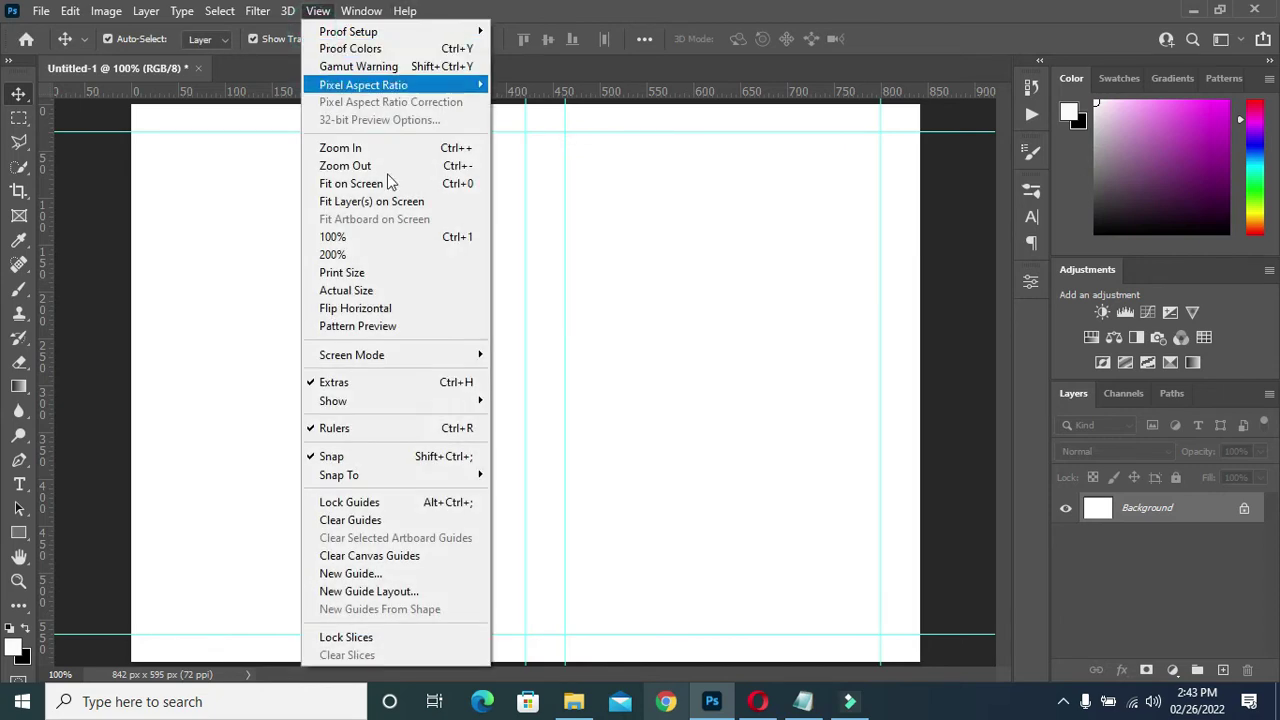
pyautogui.click(404, 577)
pyautogui.click(633, 277)
pyautogui.write('5')
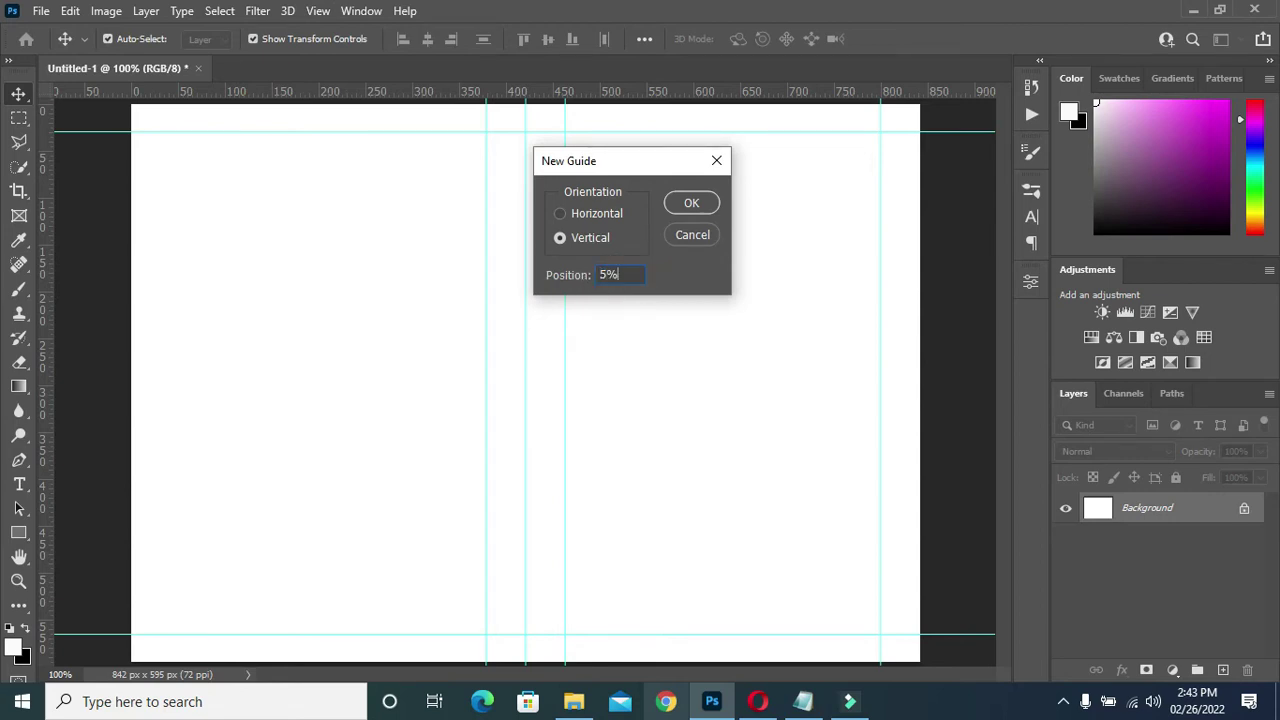
pyautogui.press('Return')
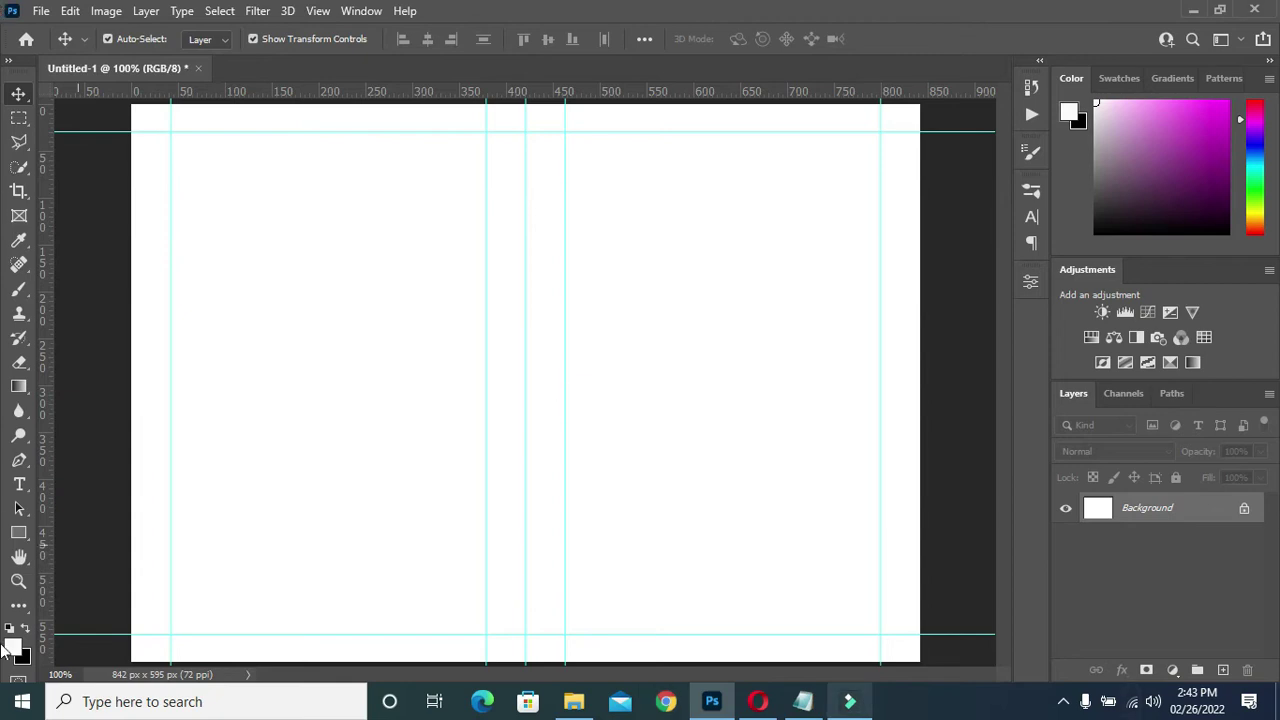
pyautogui.click(19, 535)
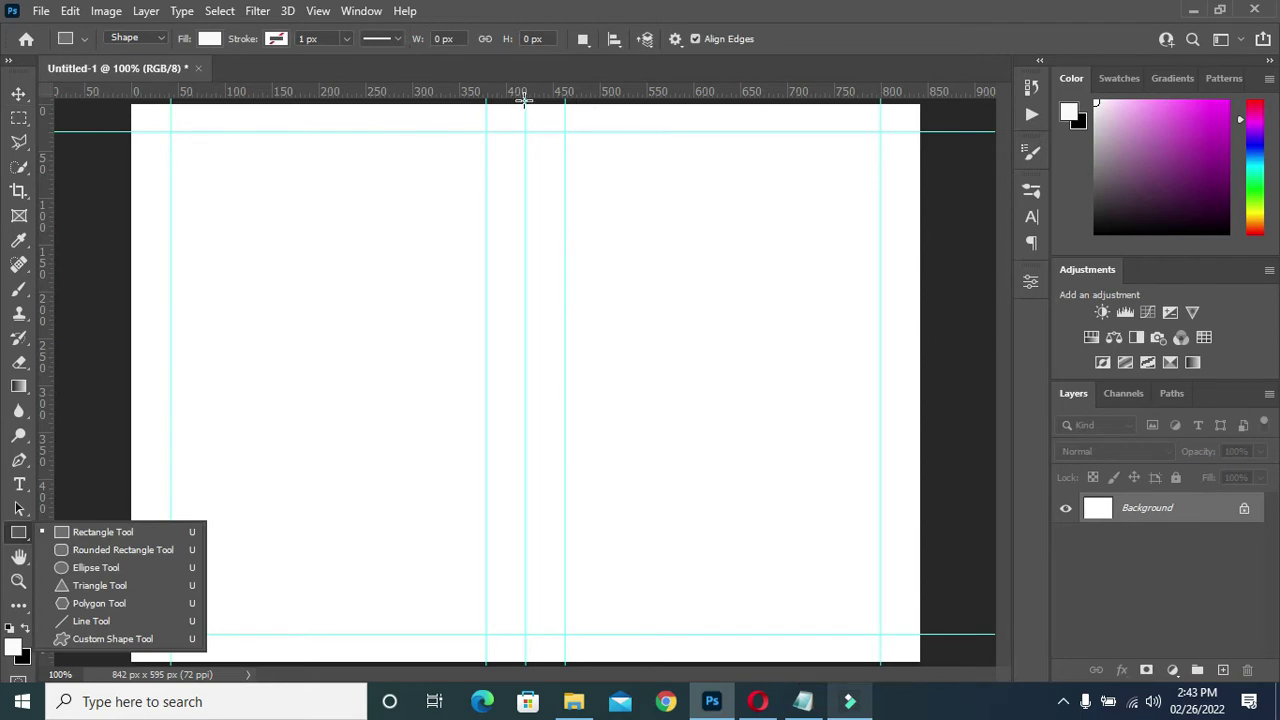
# - Draw a white rectangle from the 50% guide down to the page's bottom-right corner
pyautogui.moveTo(525, 102); pyautogui.dragTo(932, 662)
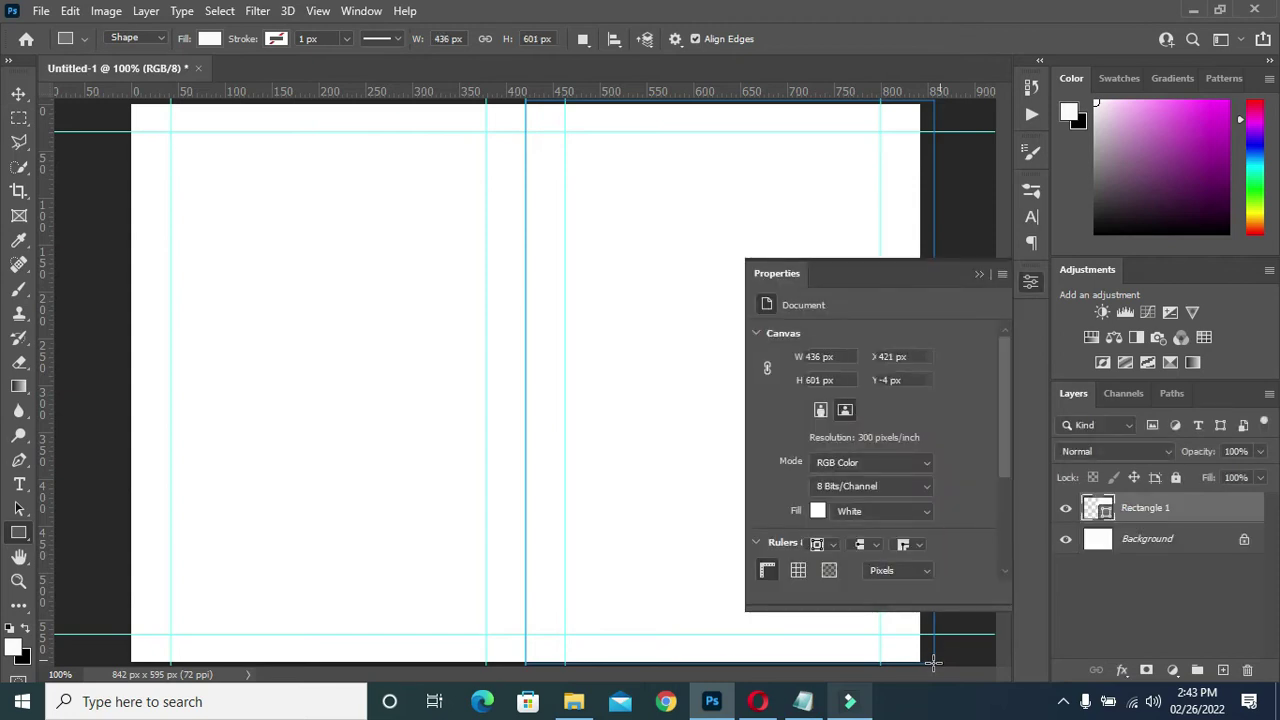
pyautogui.click(980, 273)
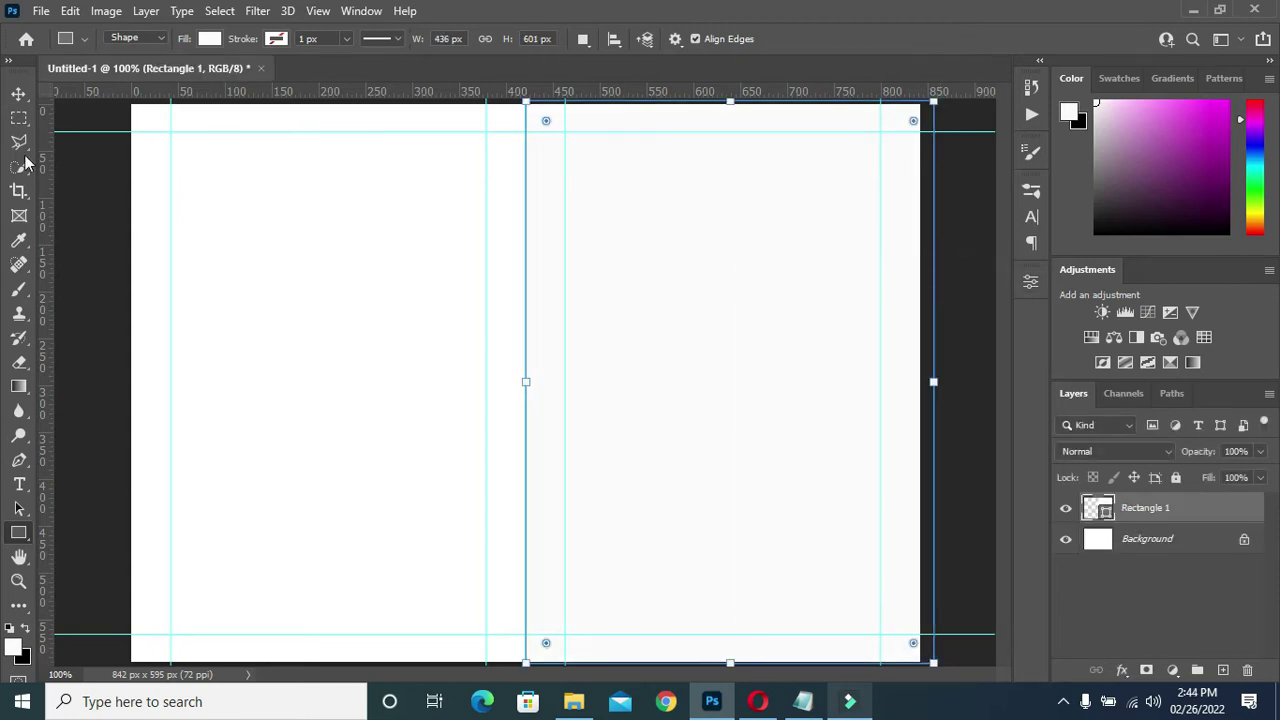
pyautogui.click(18, 95)
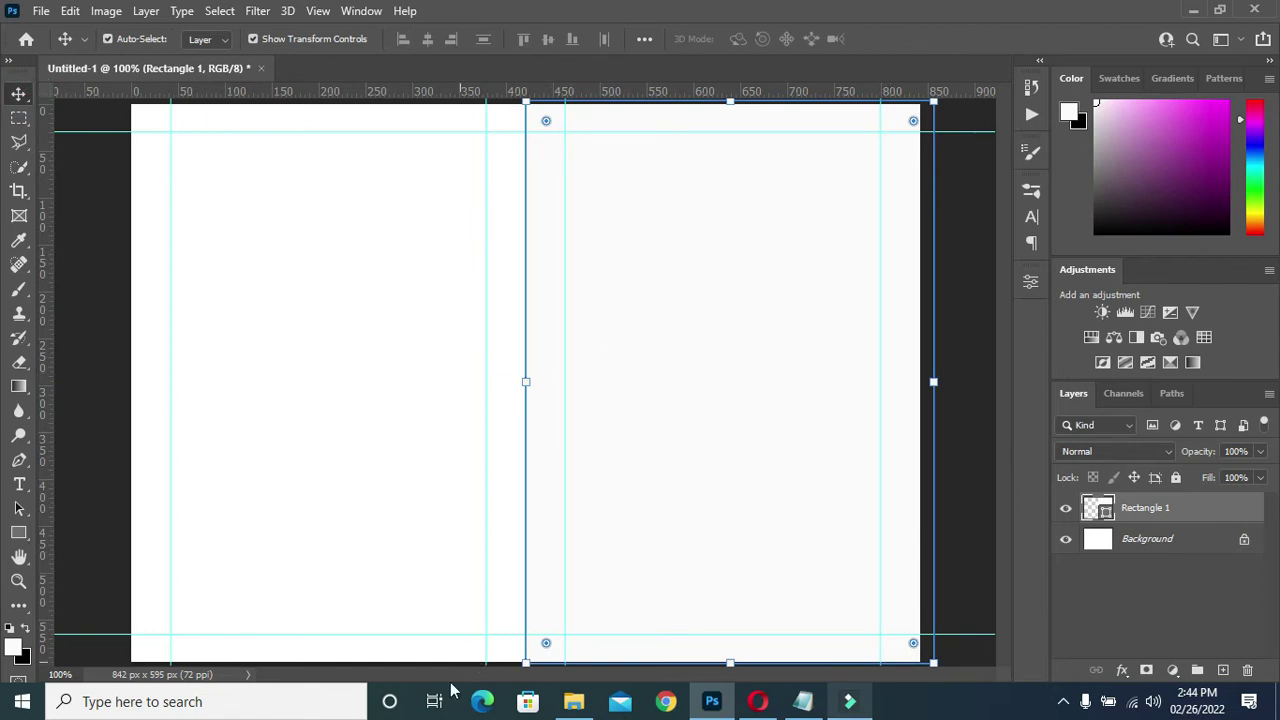
# - Place the 'Download premium vector' ribbon marble image over the cover's right half
pyautogui.click(574, 701)
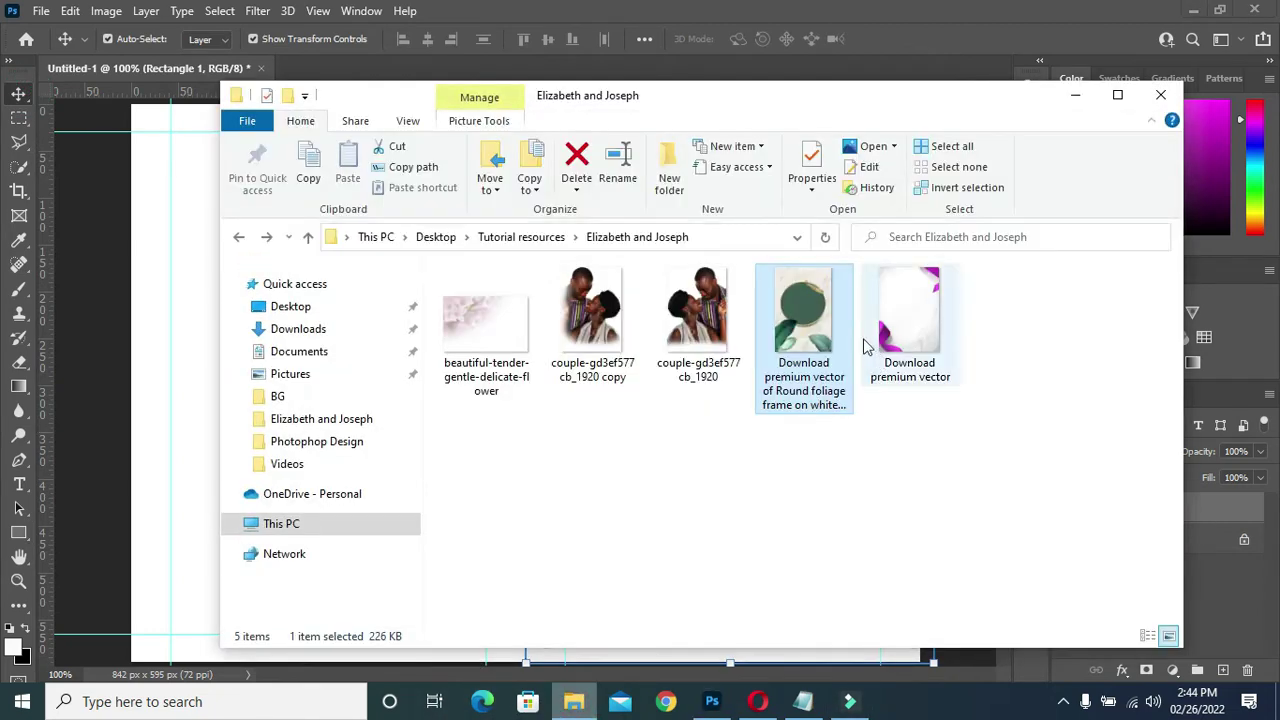
pyautogui.click(892, 368)
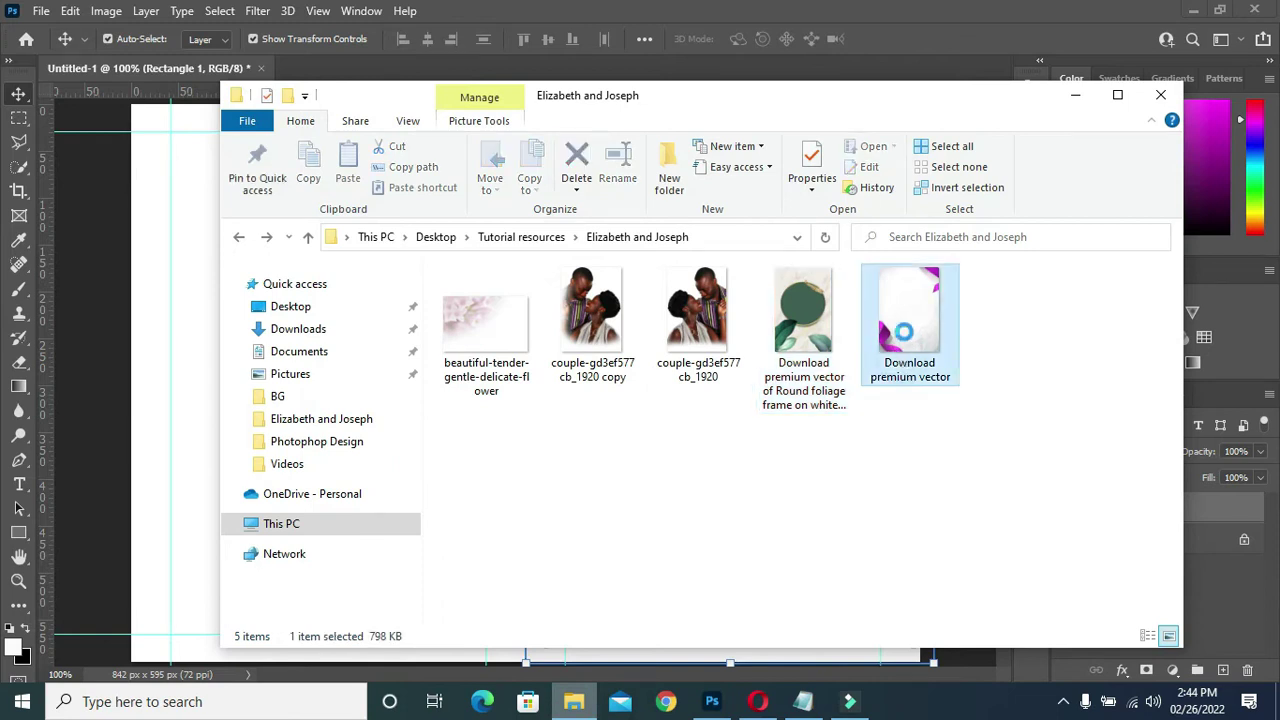
pyautogui.moveTo(910, 370)
pyautogui.mouseDown()
pyautogui.moveTo(705, 588)
pyautogui.moveTo(711, 506)
pyautogui.mouseUp()
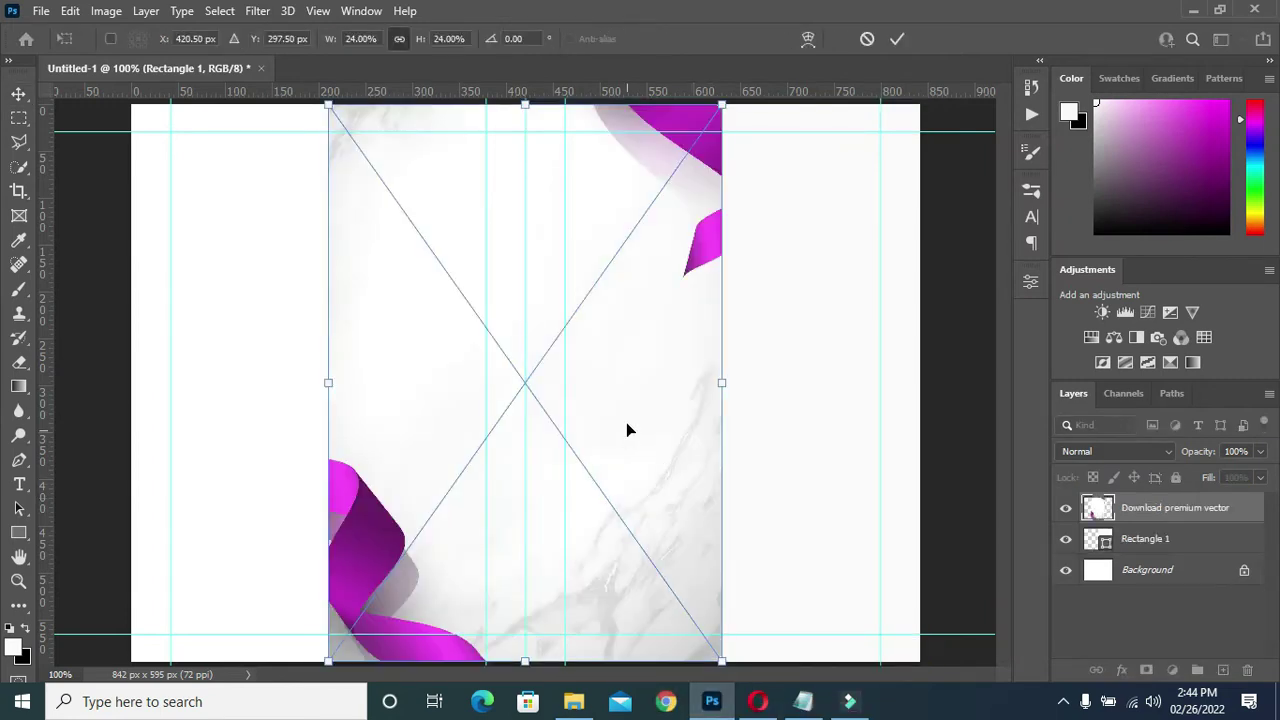
pyautogui.moveTo(511, 325); pyautogui.dragTo(708, 323)
pyautogui.press('Return')
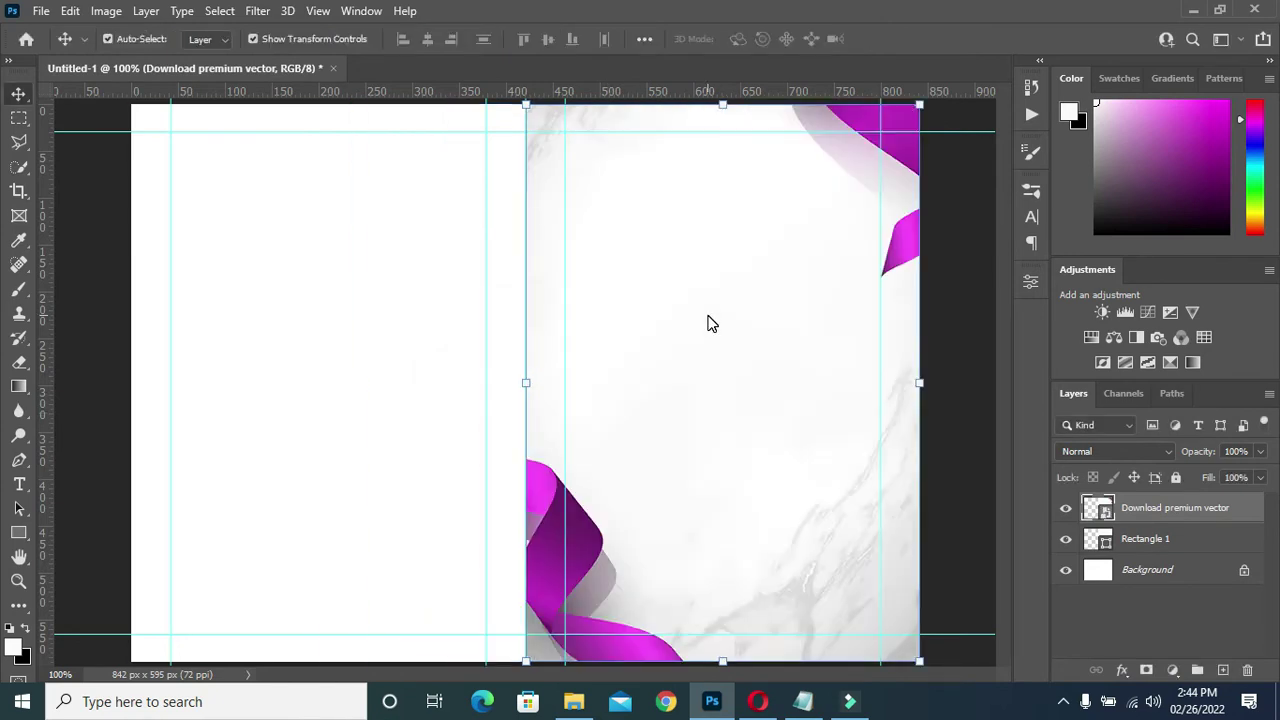
# - Set the ribbon image layer's opacity to 53%
pyautogui.click(1251, 451)
pyautogui.write('53')
pyautogui.press('Return')
pyautogui.click(958, 410)
pyautogui.scroll(2, 616, 490)
pyautogui.scroll(-2, 650, 500)
pyautogui.scroll(1, 728, 517)
pyautogui.scroll(-1, 728, 517)
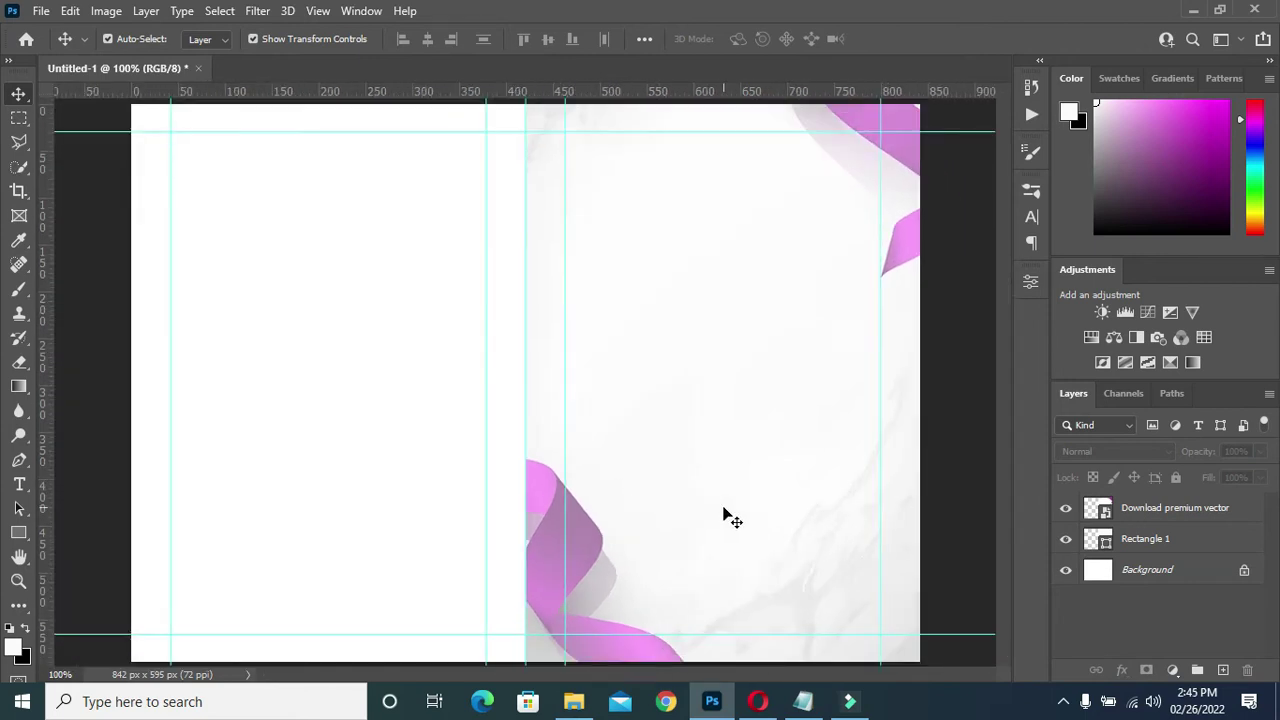
pyautogui.click(573, 702)
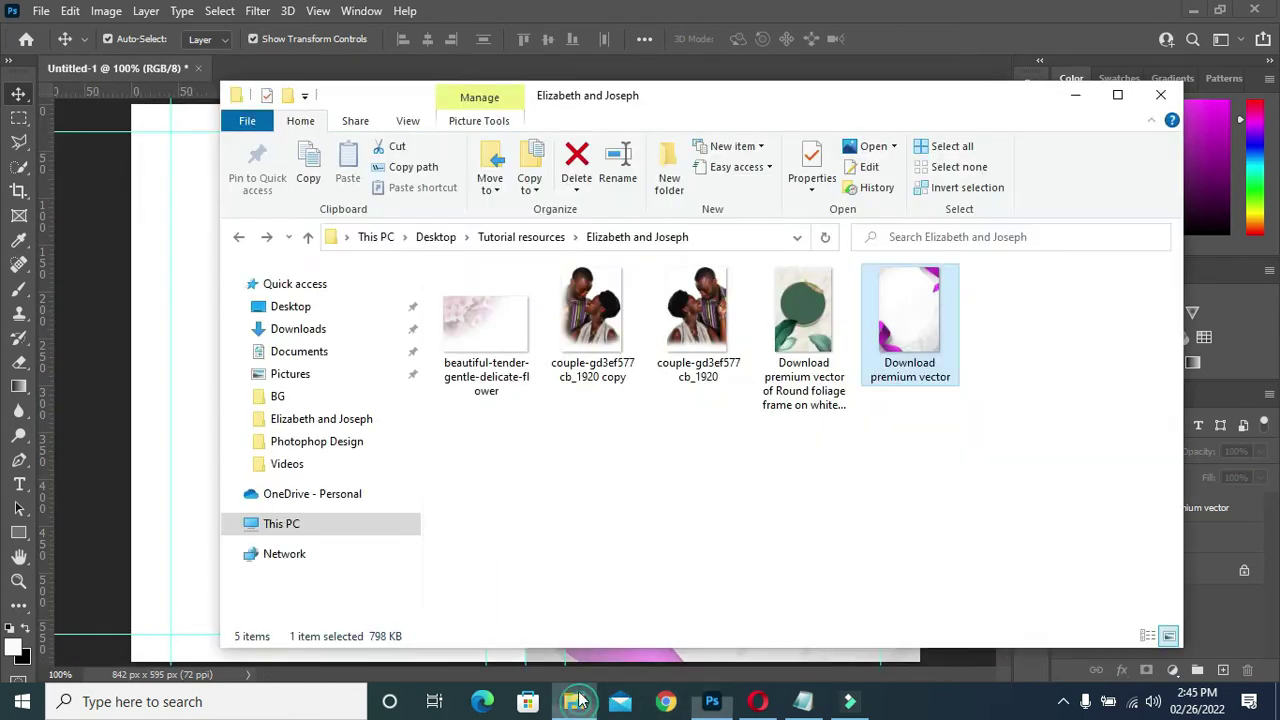
# - Place the pink flower image at about 299×196 px in the right panel's top-left corner
pyautogui.click(512, 335)
pyautogui.moveTo(496, 342)
pyautogui.mouseDown()
pyautogui.moveTo(718, 662)
pyautogui.moveTo(705, 378)
pyautogui.mouseUp()
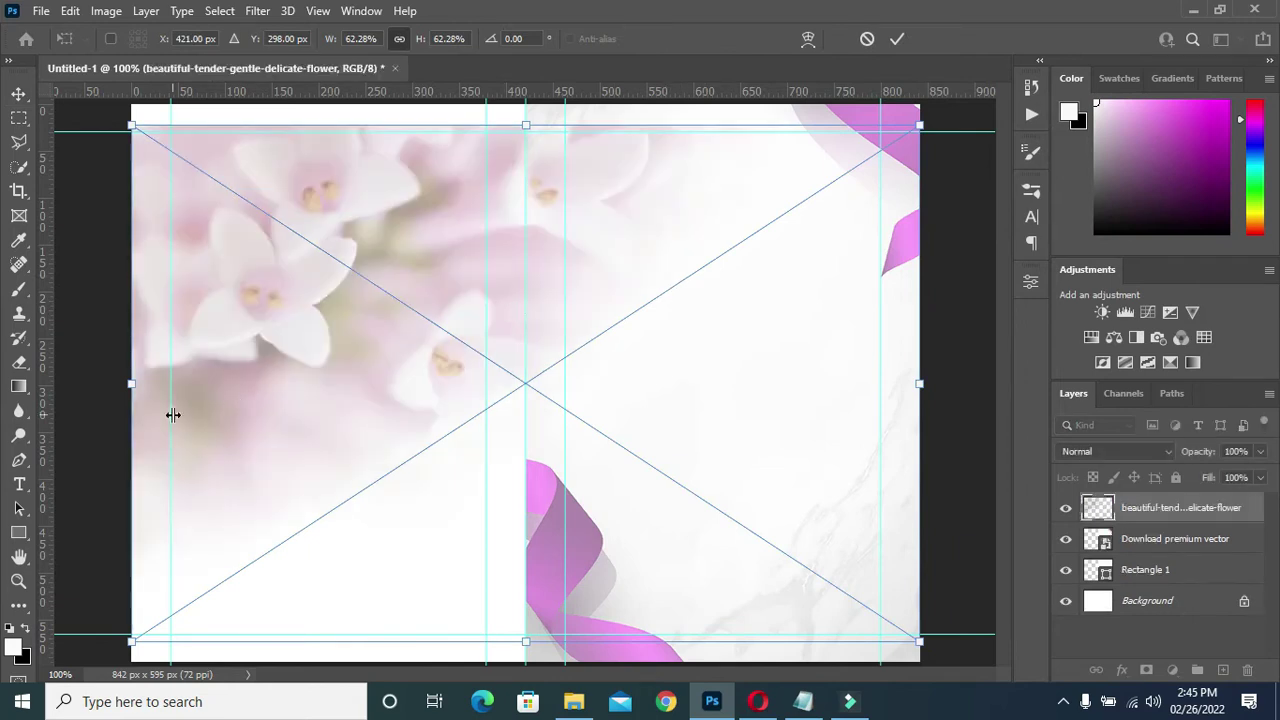
pyautogui.moveTo(128, 384); pyautogui.dragTo(637, 397)
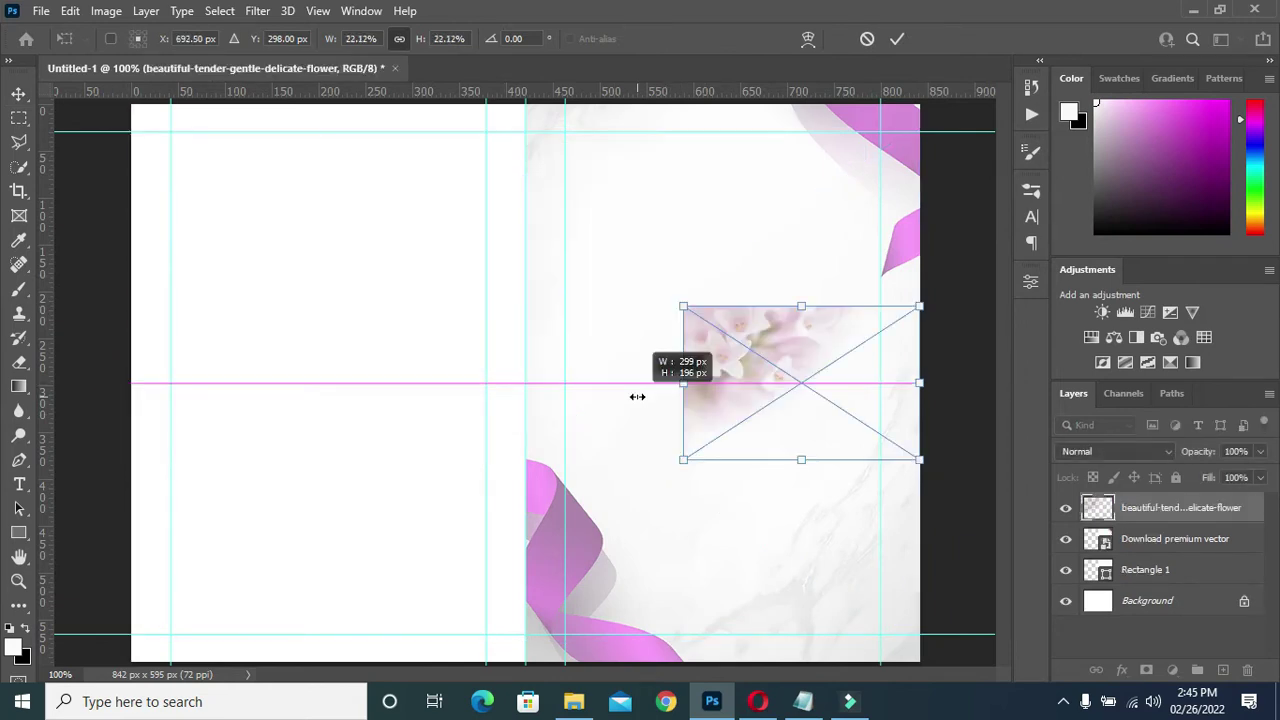
pyautogui.press('Return')
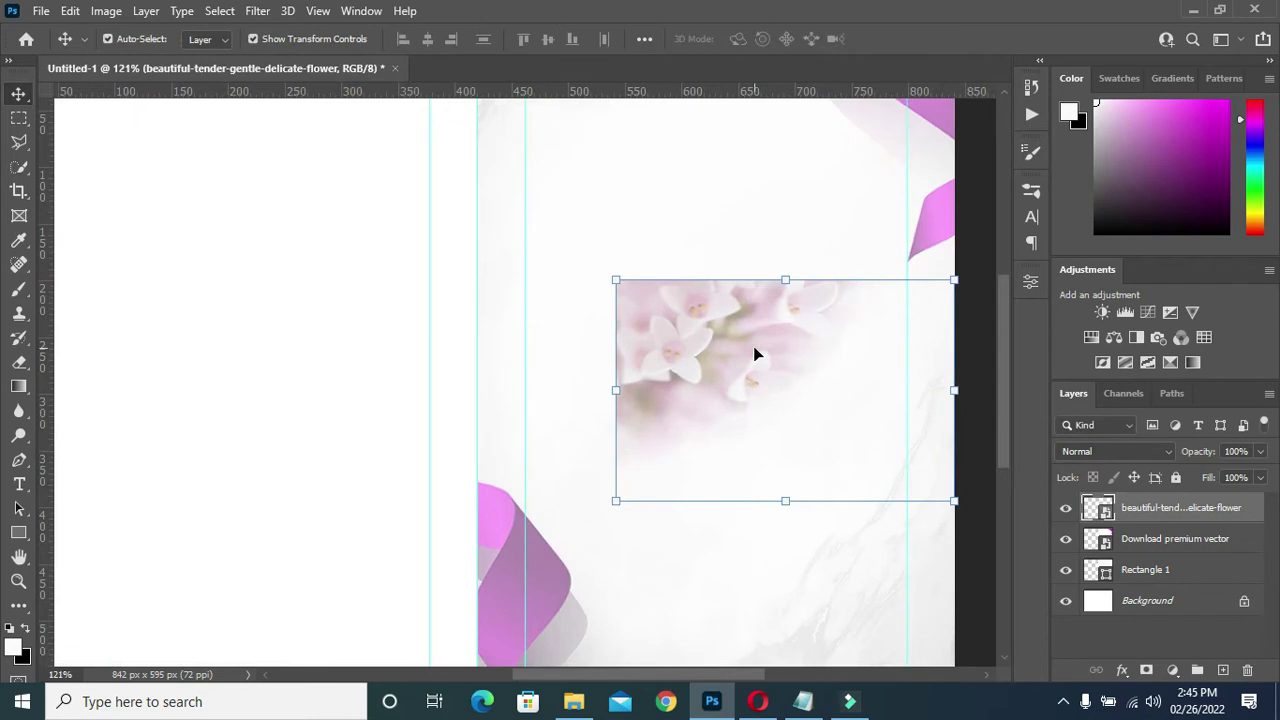
pyautogui.moveTo(711, 339); pyautogui.dragTo(571, 119)
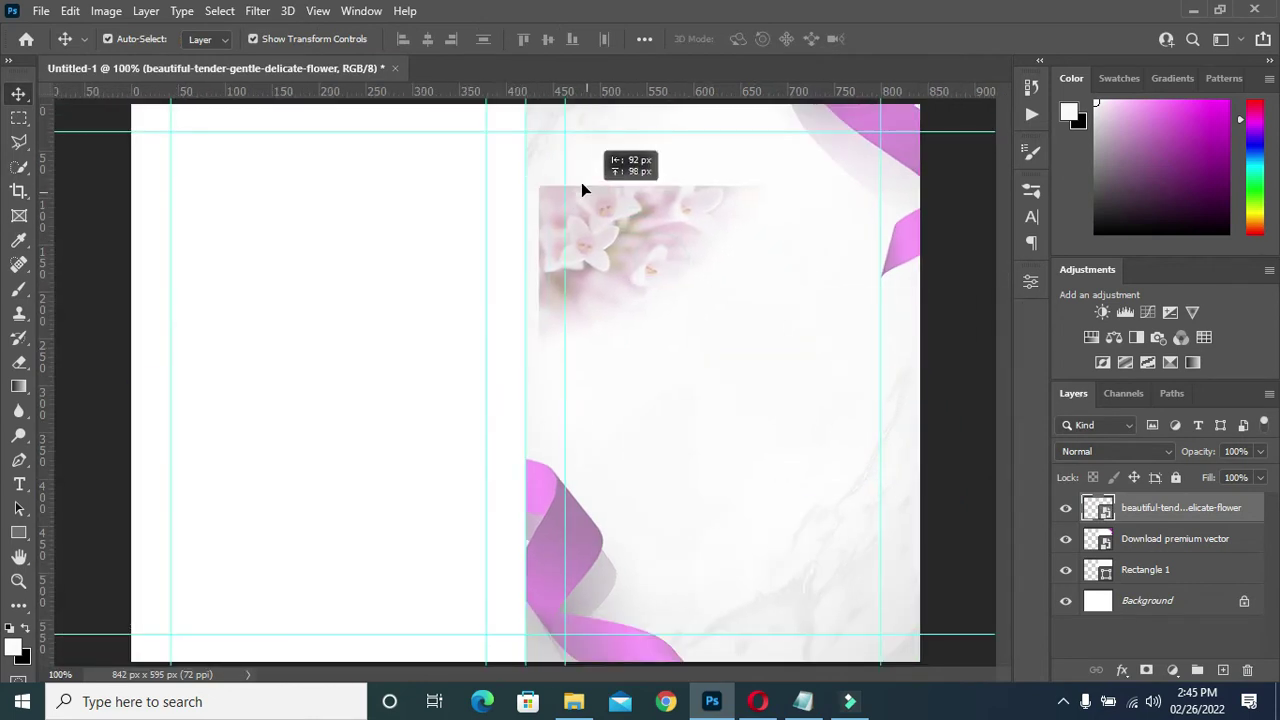
pyautogui.moveTo(571, 119); pyautogui.dragTo(571, 119)
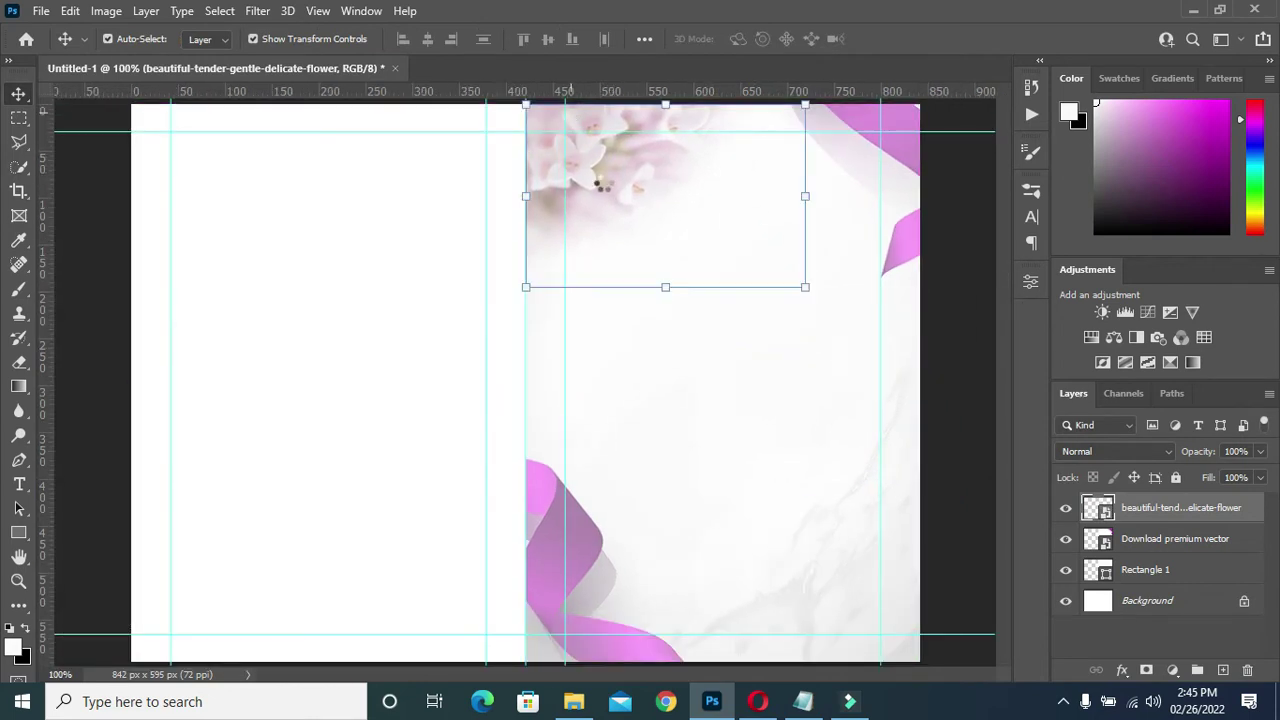
# - Enlarge the flower image to about 359×235 px
pyautogui.click(625, 225)
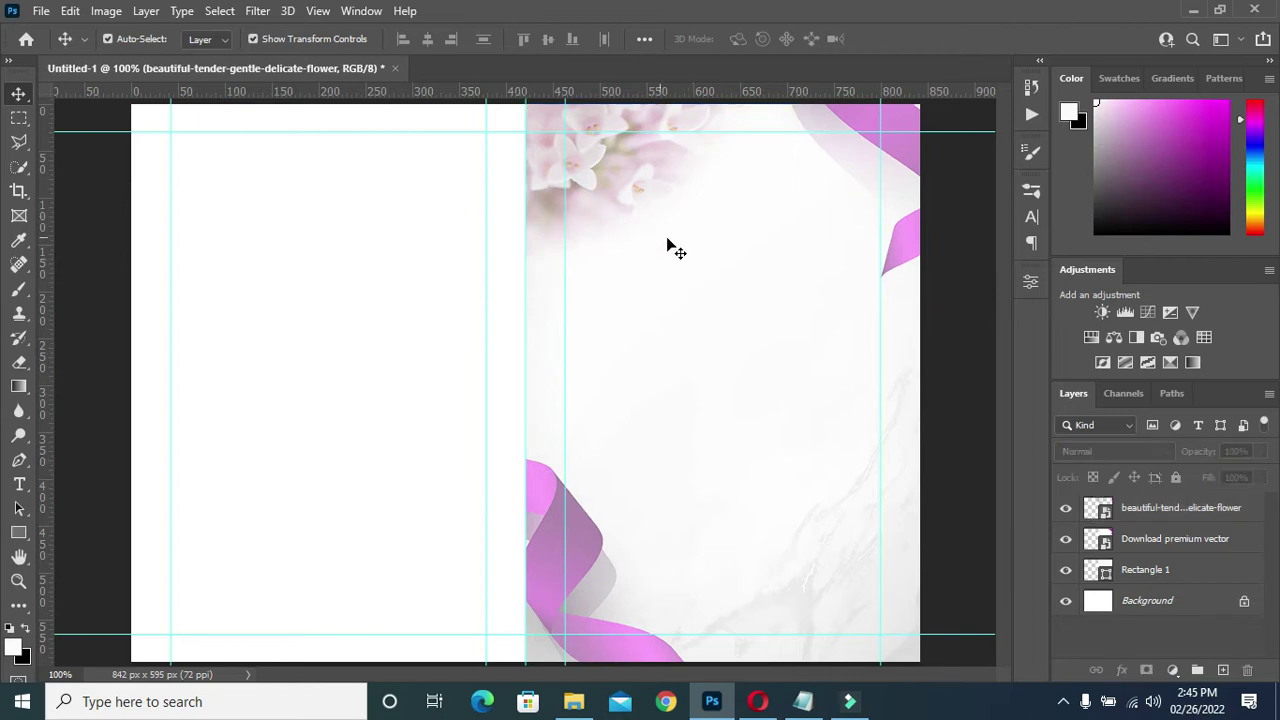
pyautogui.click(628, 185)
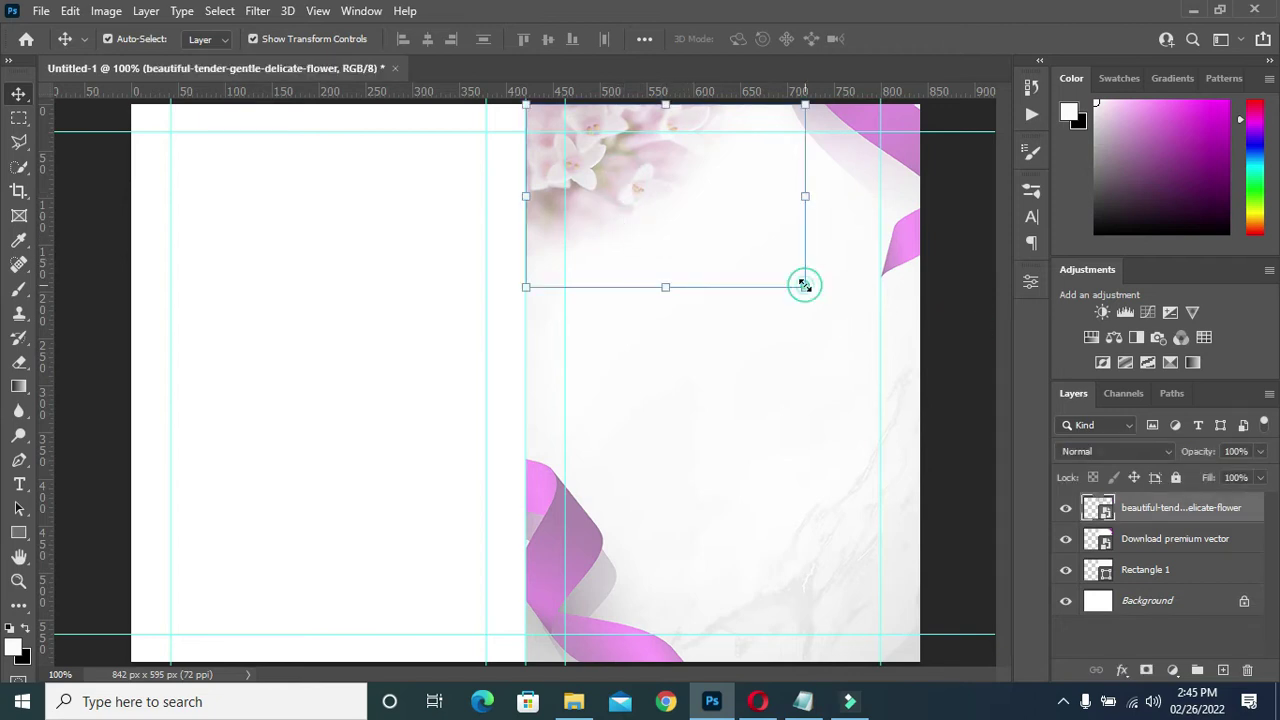
pyautogui.moveTo(805, 286); pyautogui.dragTo(842, 318)
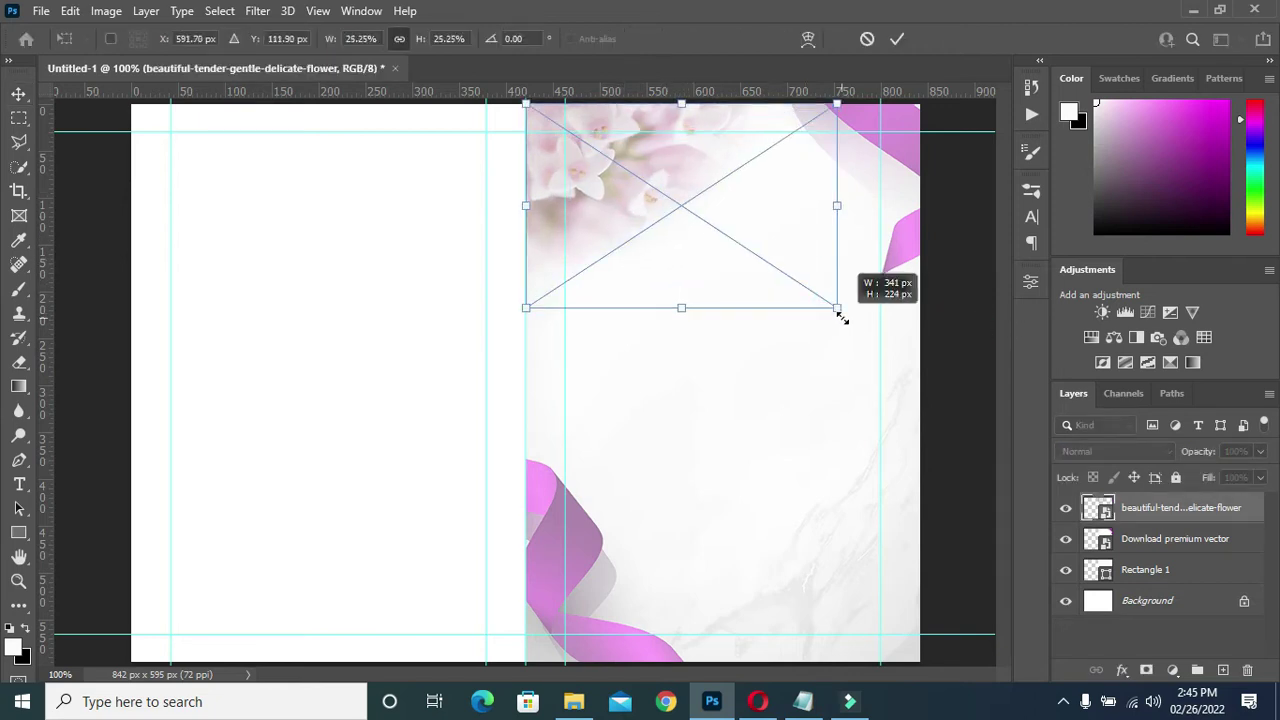
pyautogui.moveTo(842, 318); pyautogui.dragTo(878, 336)
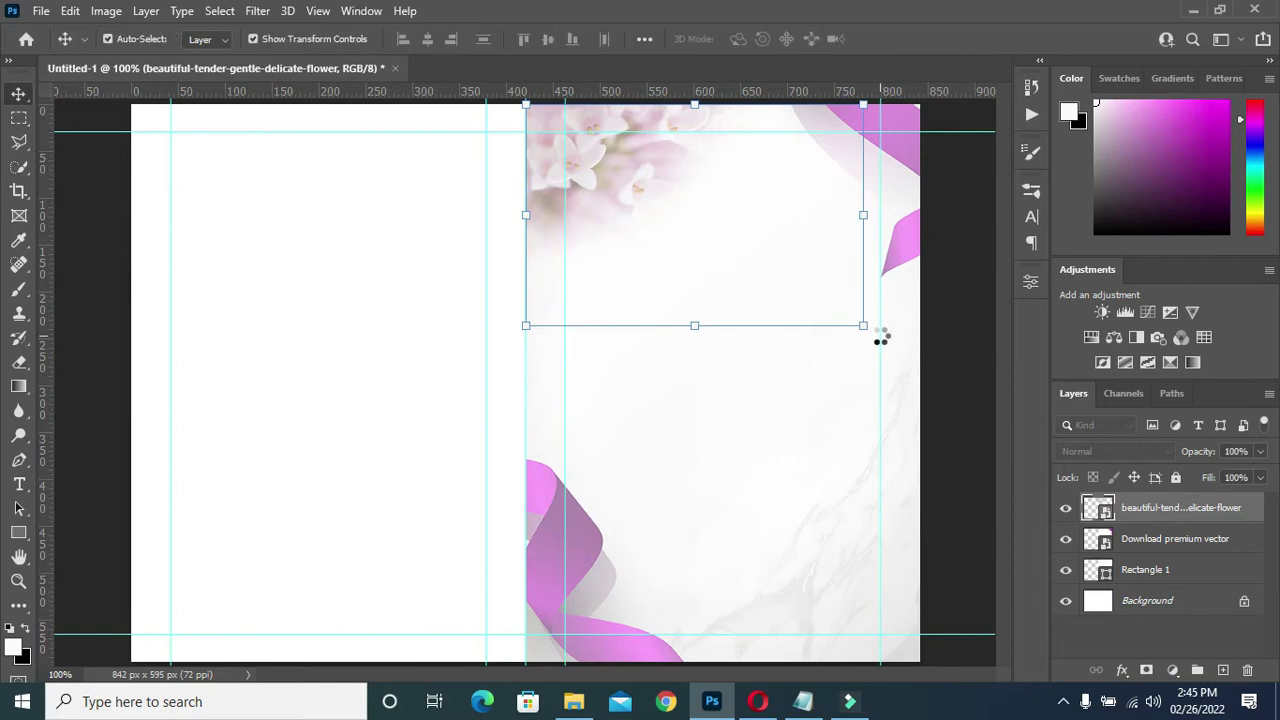
pyautogui.click(950, 367)
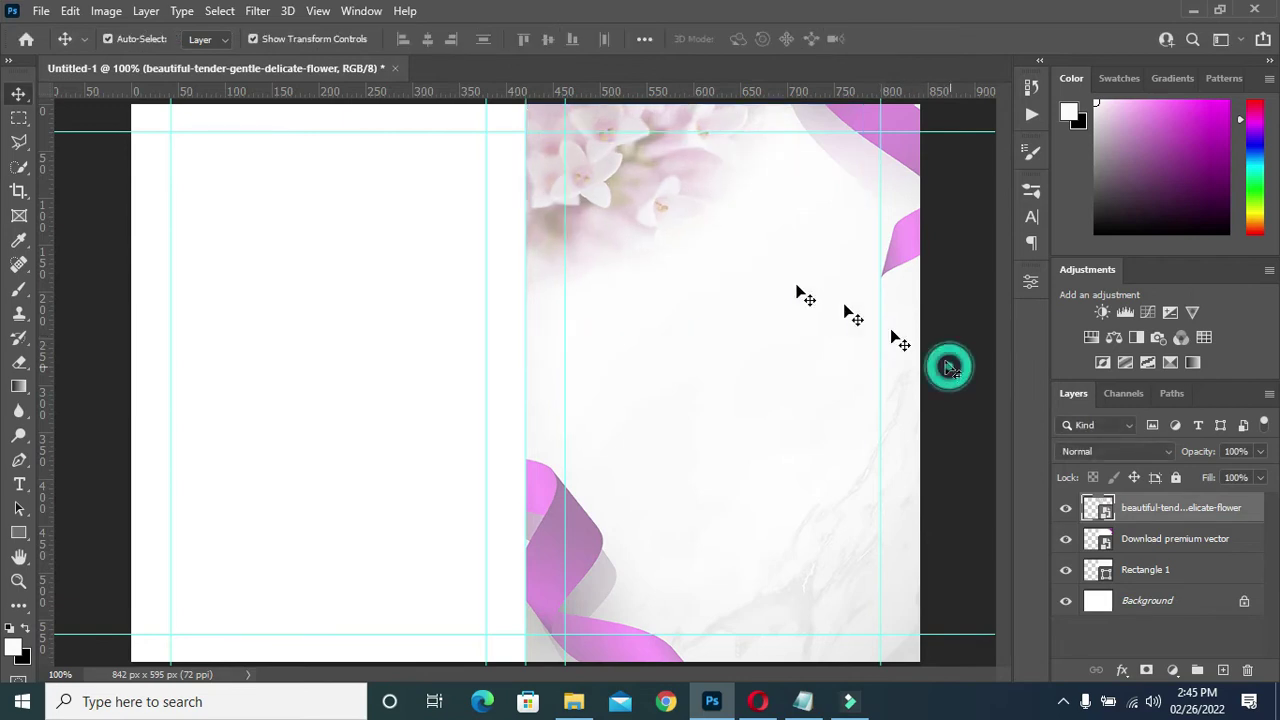
# - Set the flower layer's opacity to 88%
pyautogui.click(603, 208)
pyautogui.moveTo(1206, 456); pyautogui.dragTo(1199, 454)
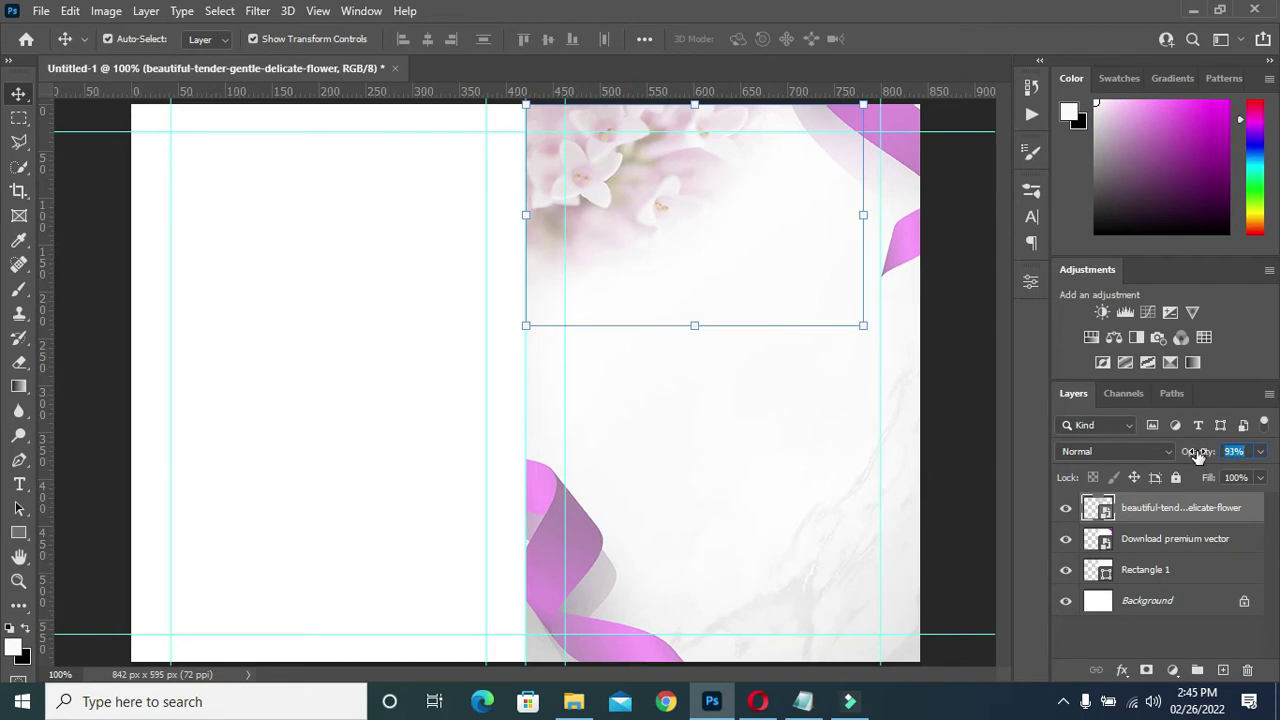
pyautogui.press('Return')
pyautogui.moveTo(1211, 453); pyautogui.dragTo(1207, 454)
pyautogui.click(977, 380)
pyautogui.scroll(-1, 644, 362)
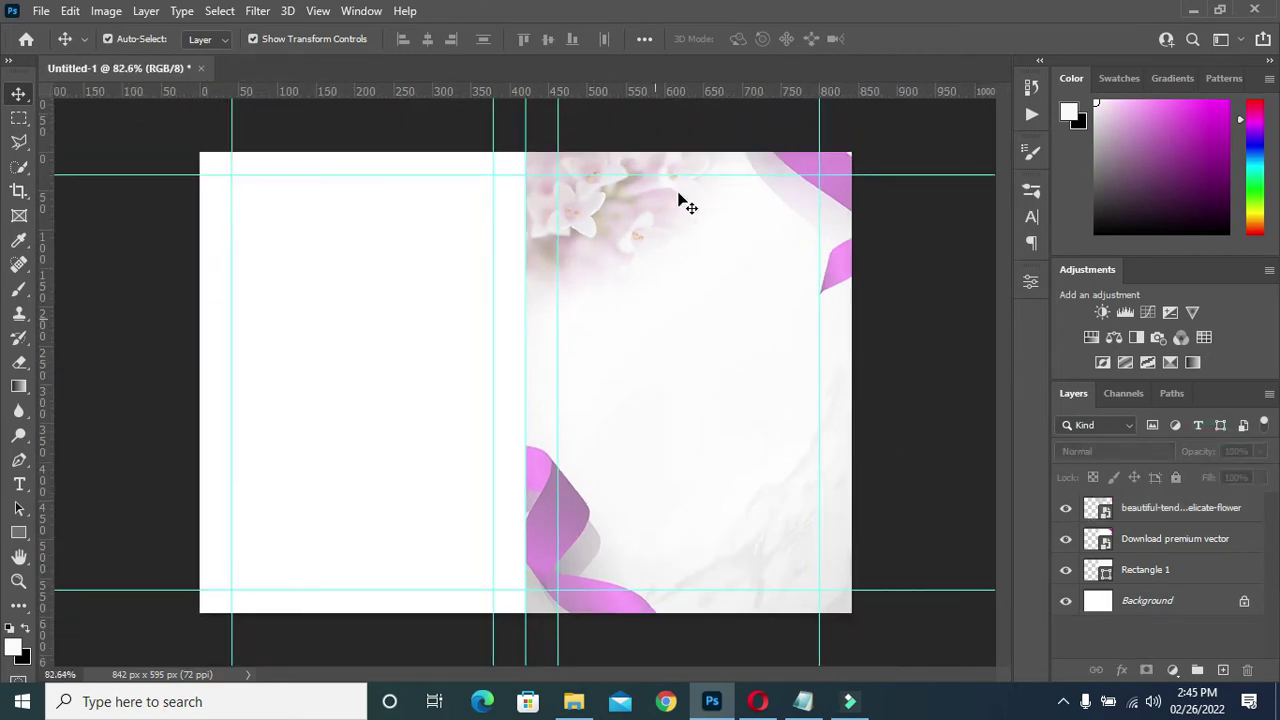
pyautogui.scroll(-1, 560, 162)
pyautogui.scroll(2, 560, 195)
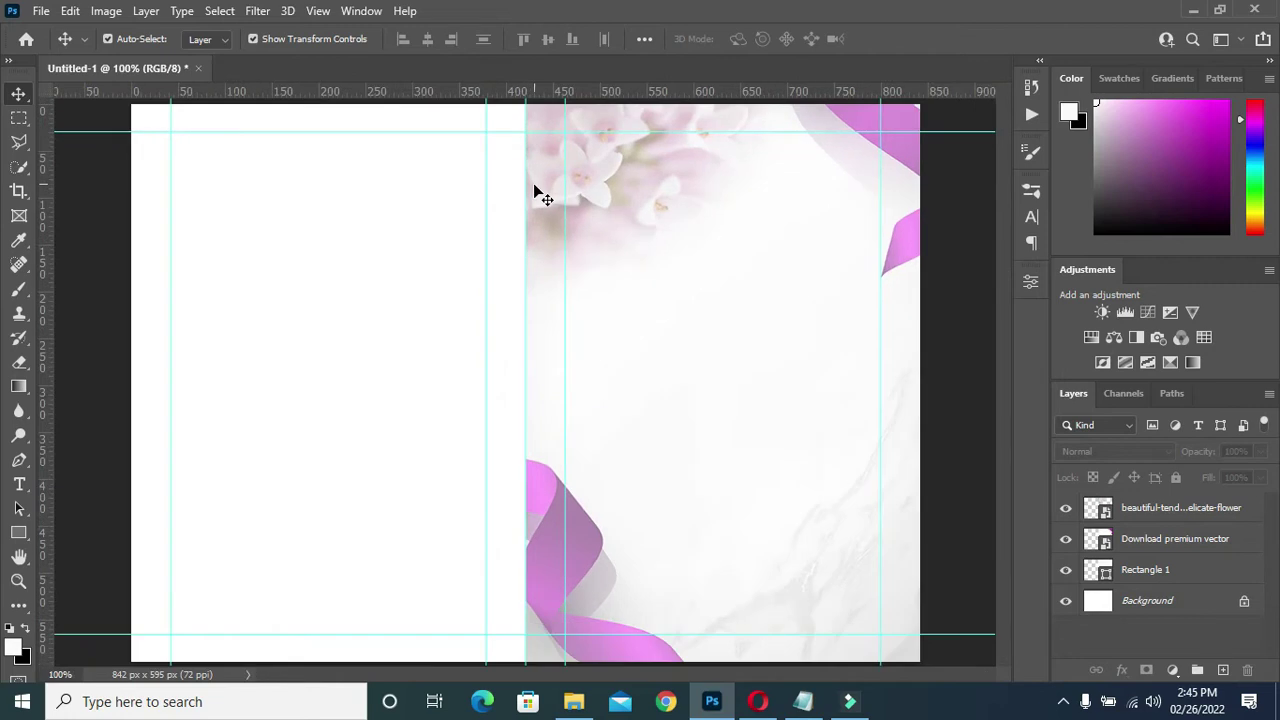
pyautogui.click(575, 703)
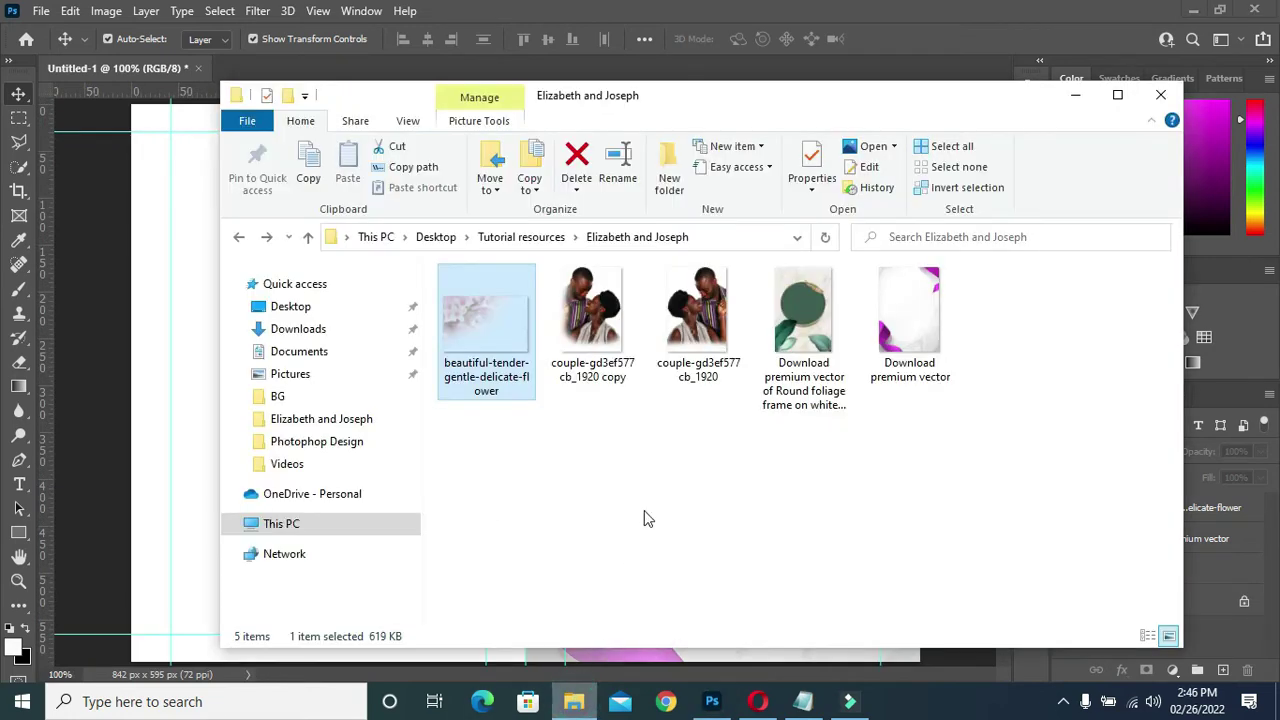
# - Place the couple-gd3ef577cb_1920 photo on the right half and scale it down
pyautogui.click(714, 330)
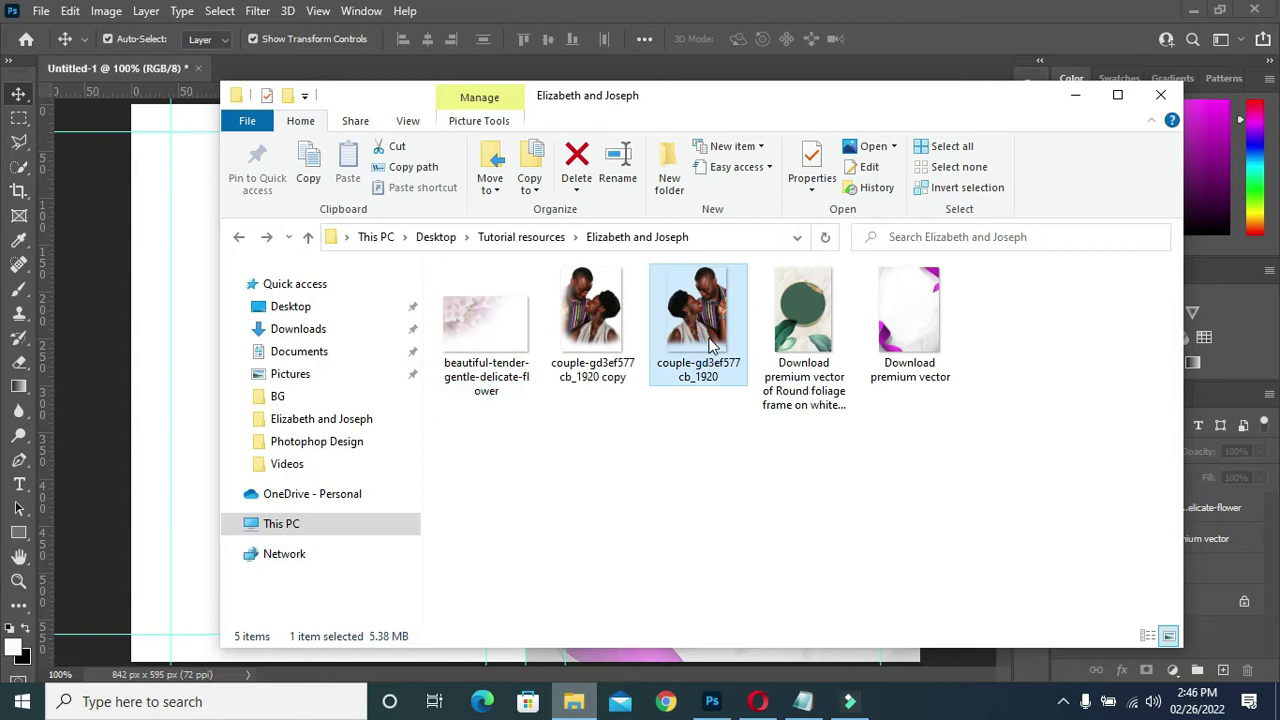
pyautogui.moveTo(708, 328); pyautogui.dragTo(709, 540)
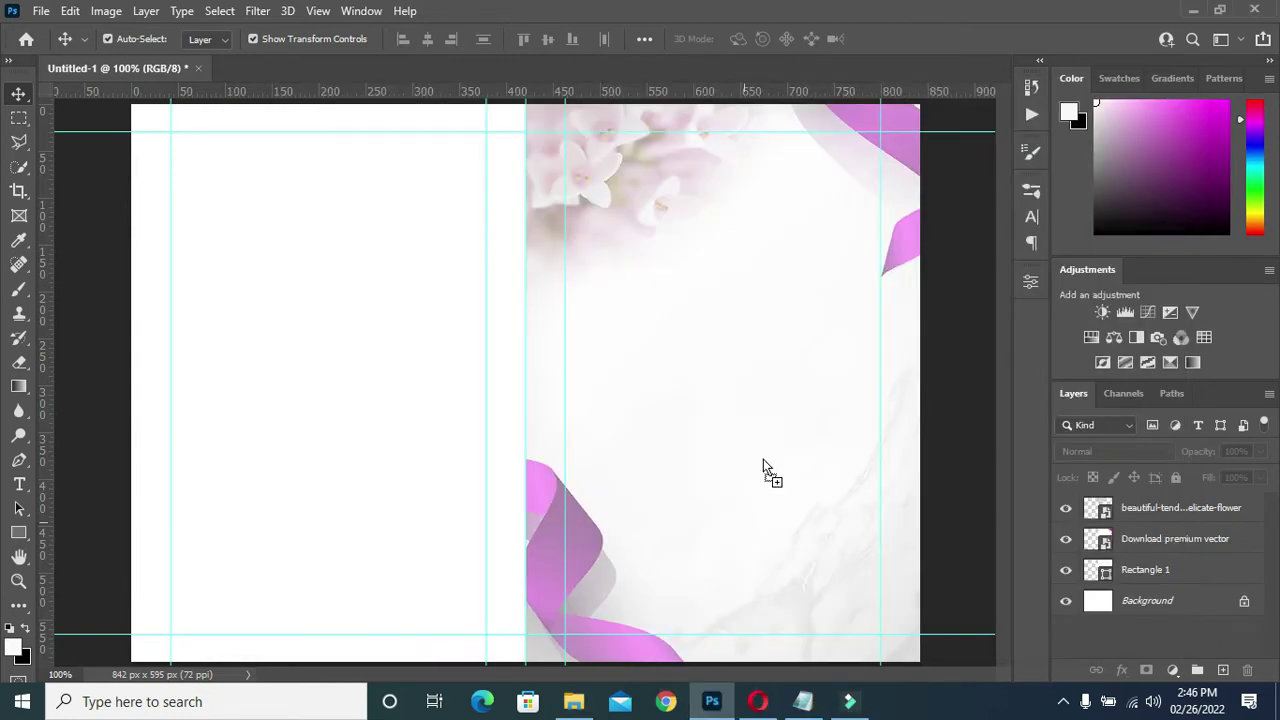
pyautogui.moveTo(709, 667); pyautogui.dragTo(763, 461)
pyautogui.moveTo(648, 389); pyautogui.dragTo(858, 402)
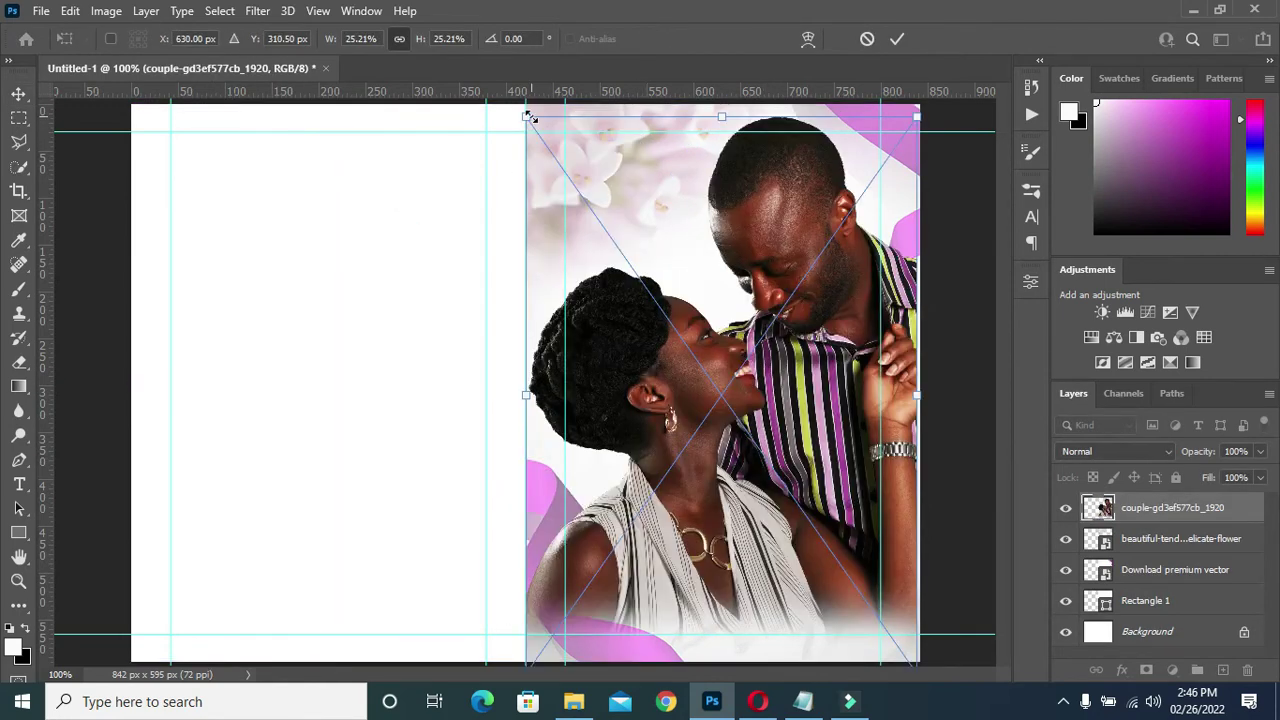
pyautogui.moveTo(527, 116); pyautogui.dragTo(585, 201)
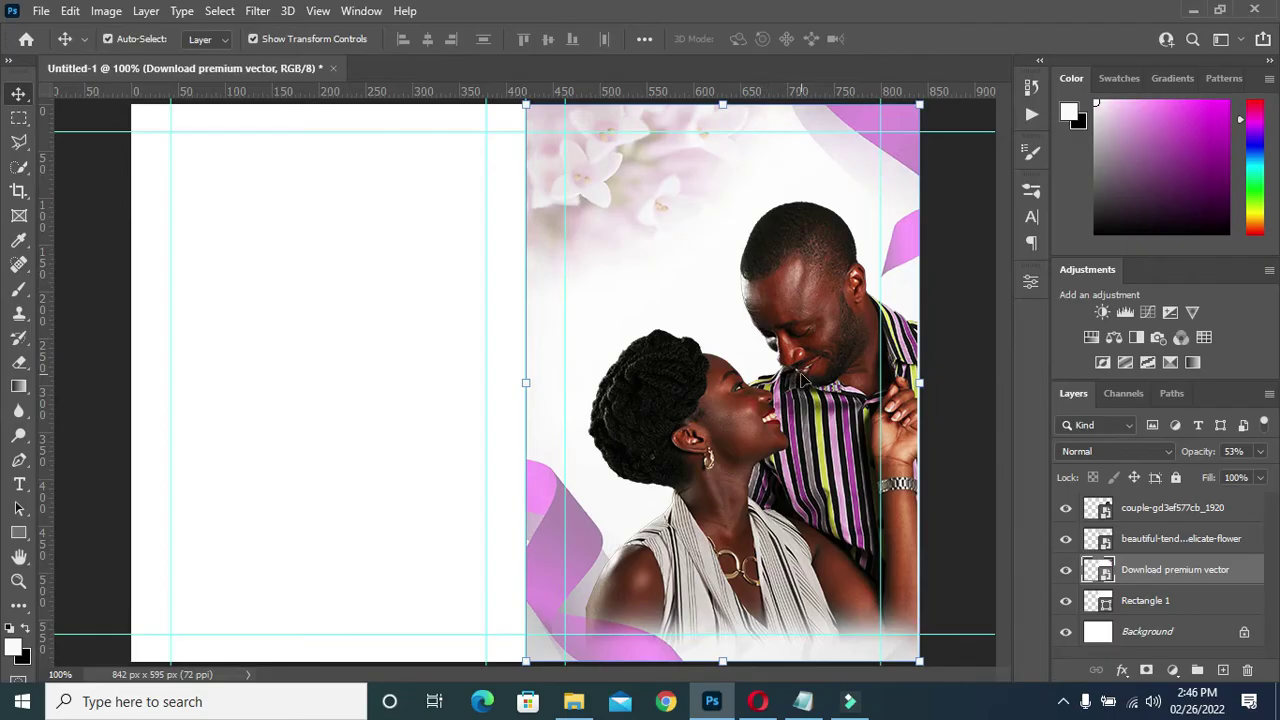
pyautogui.click(800, 375)
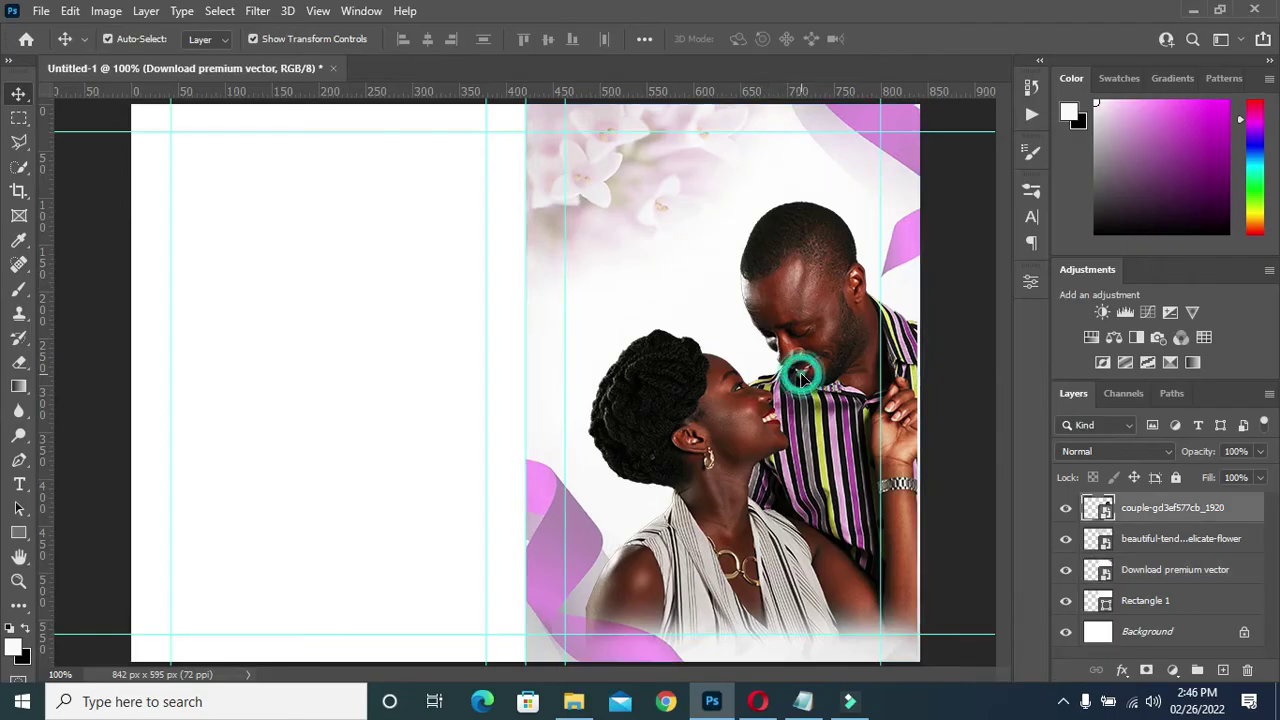
# - Raise the couple photo and enlarge it to about 375 × 533 px
pyautogui.moveTo(811, 384); pyautogui.dragTo(818, 342)
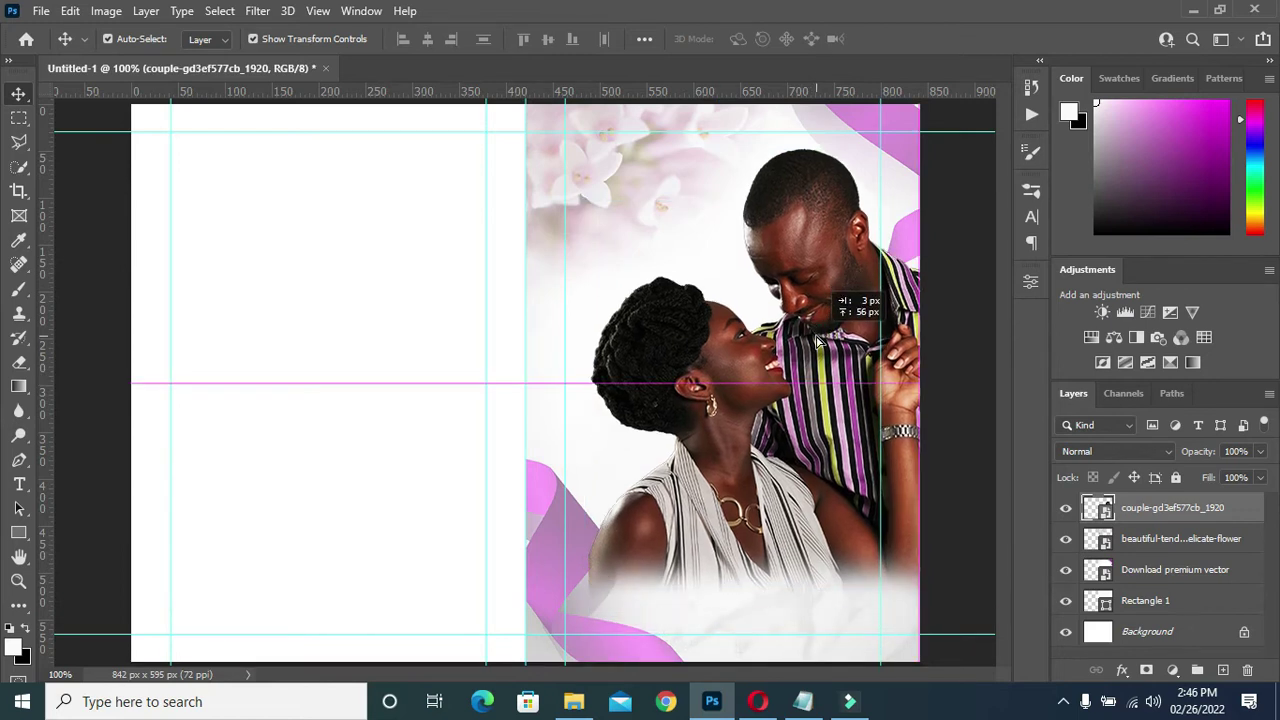
pyautogui.moveTo(818, 342); pyautogui.dragTo(818, 320)
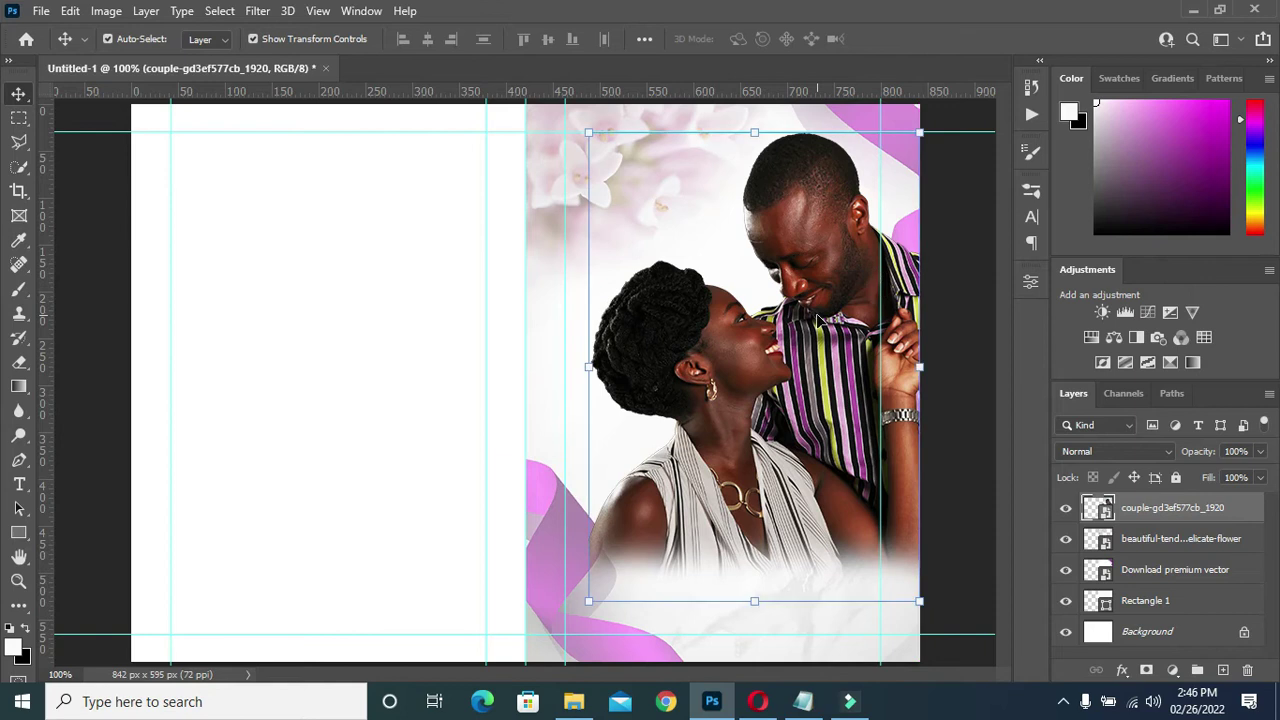
pyautogui.moveTo(591, 598); pyautogui.dragTo(564, 622)
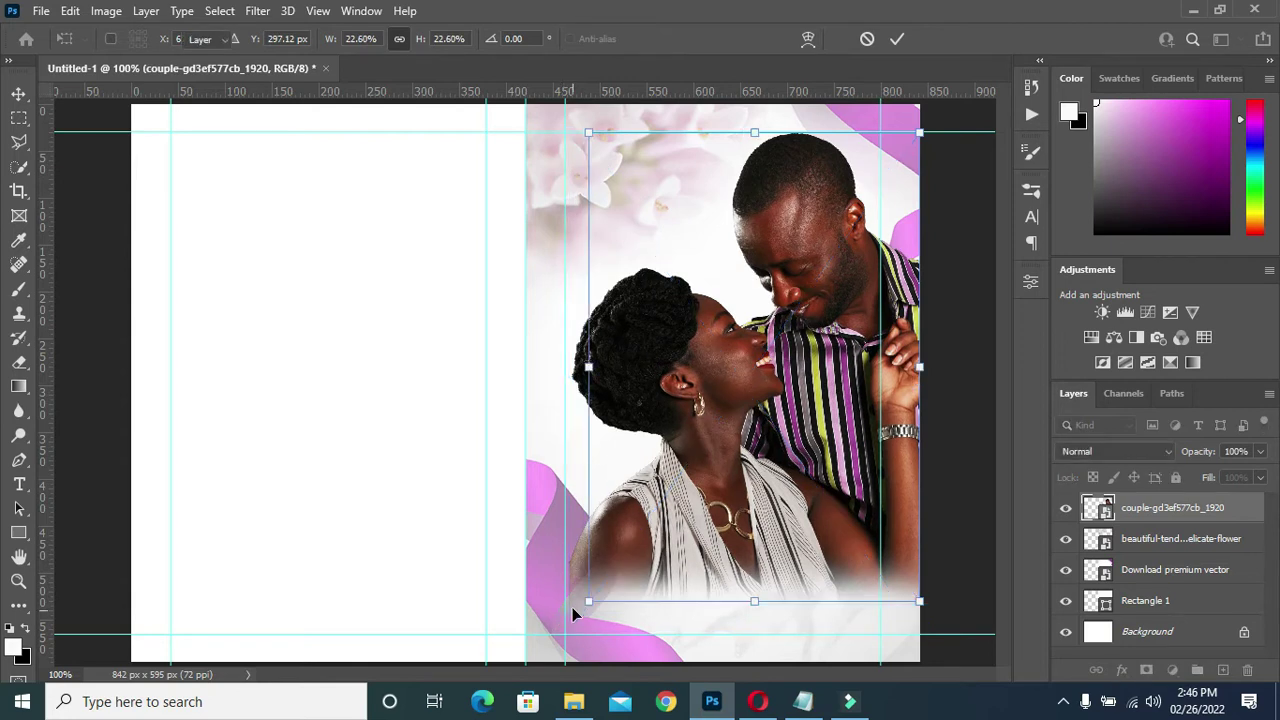
pyautogui.press('Return')
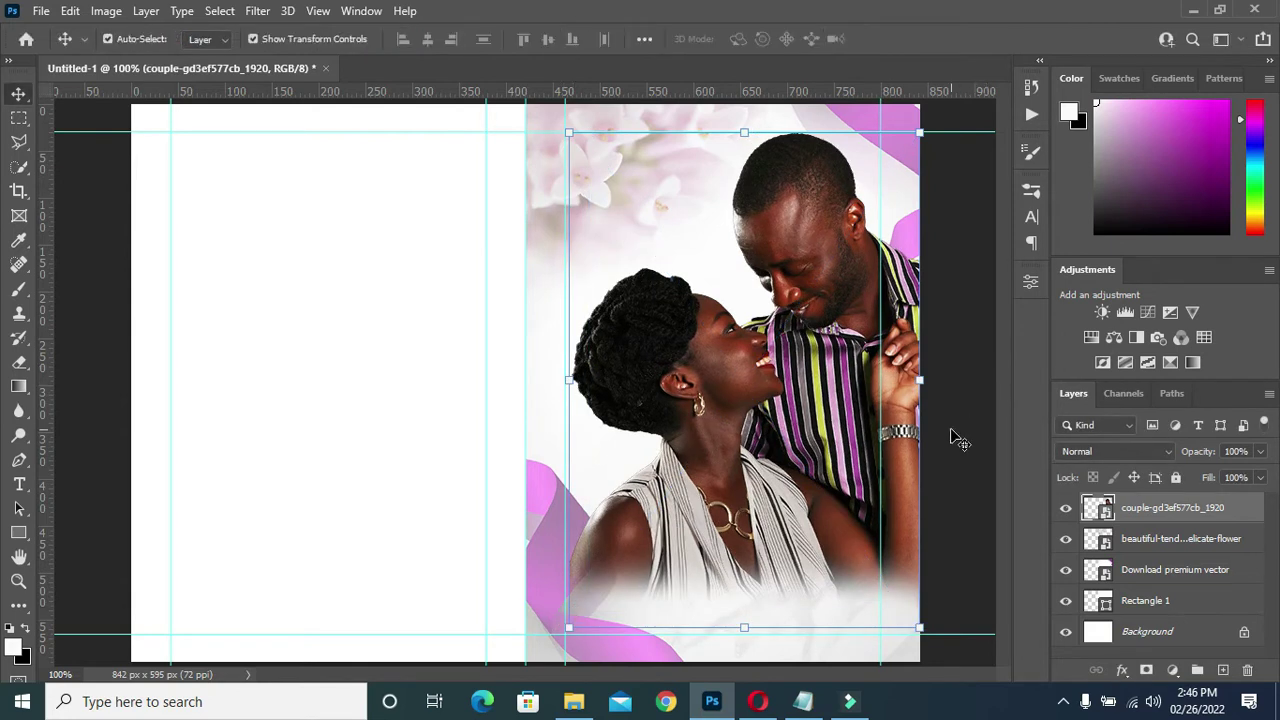
pyautogui.click(952, 433)
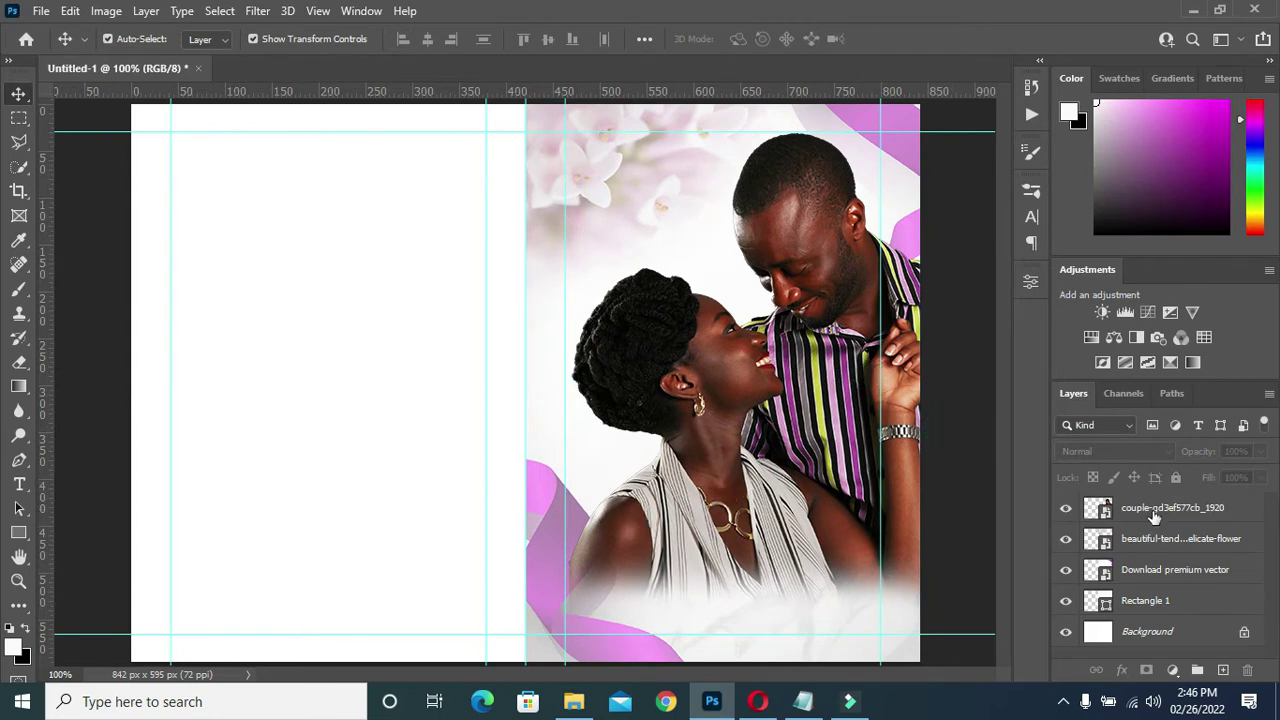
# - Mask the couple photo and fade its lower-left arm edge with a 150 px black brush
pyautogui.click(1155, 510)
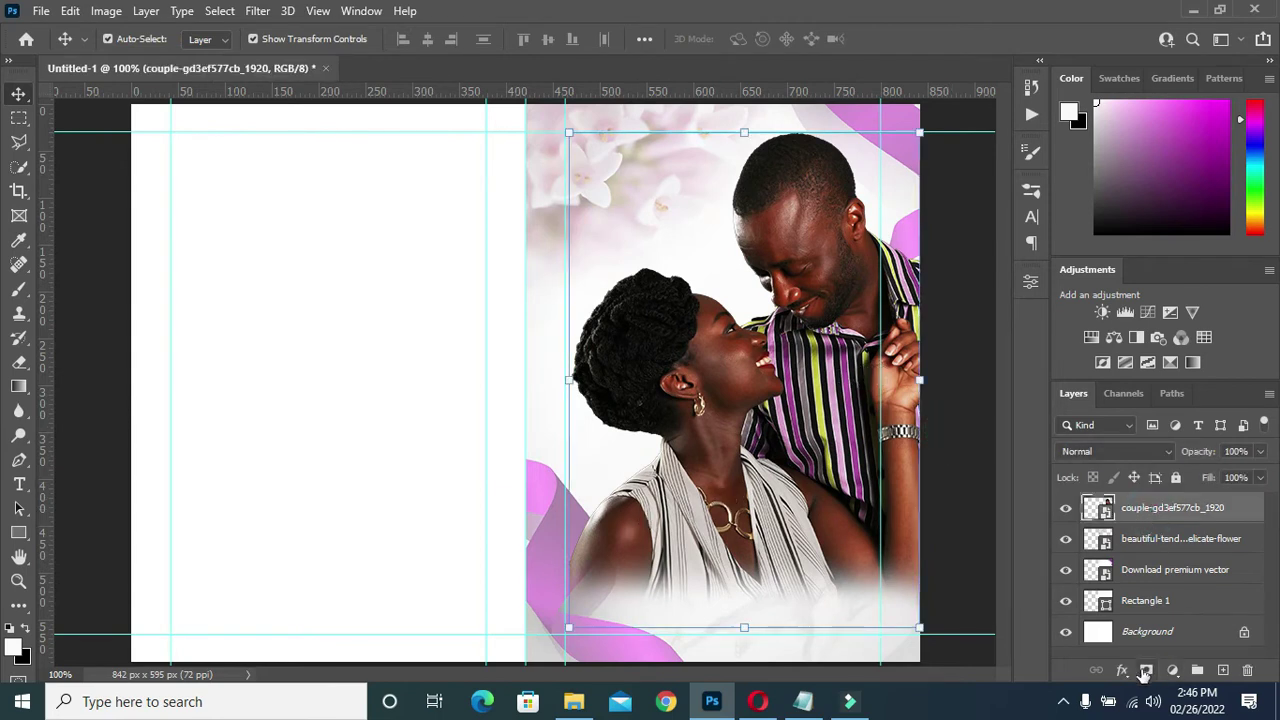
pyautogui.click(1146, 670)
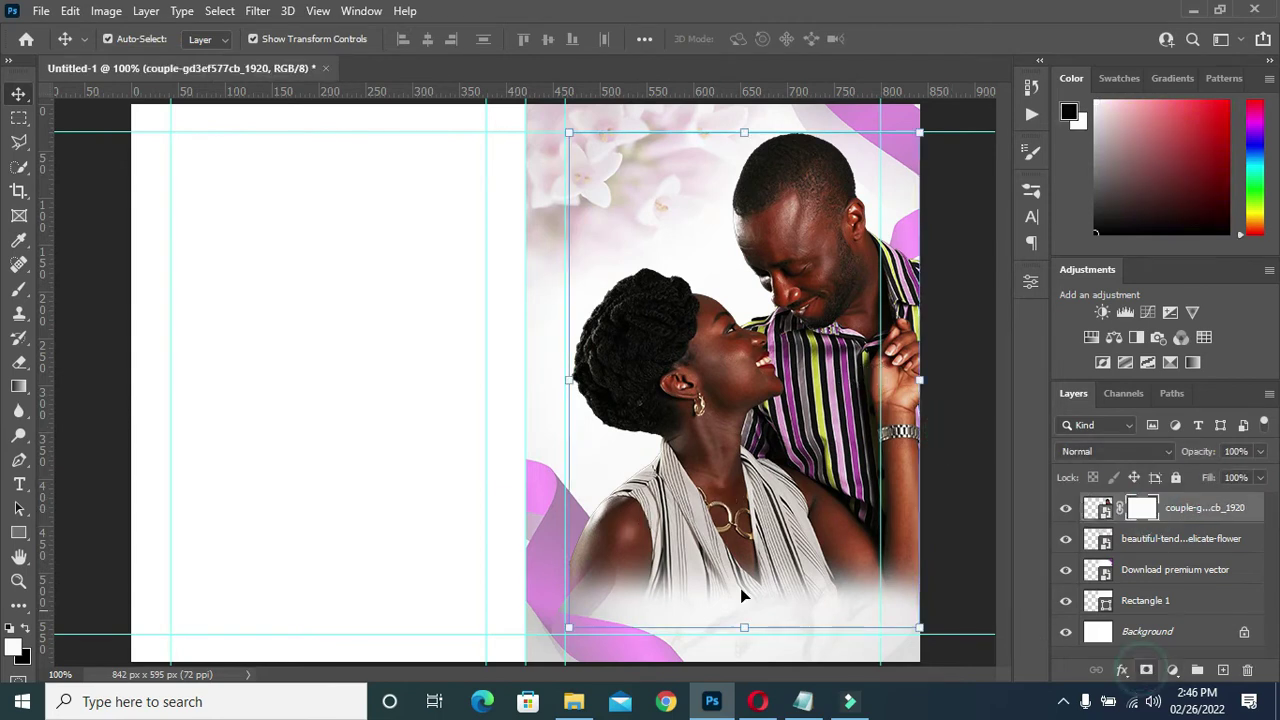
pyautogui.click(19, 292)
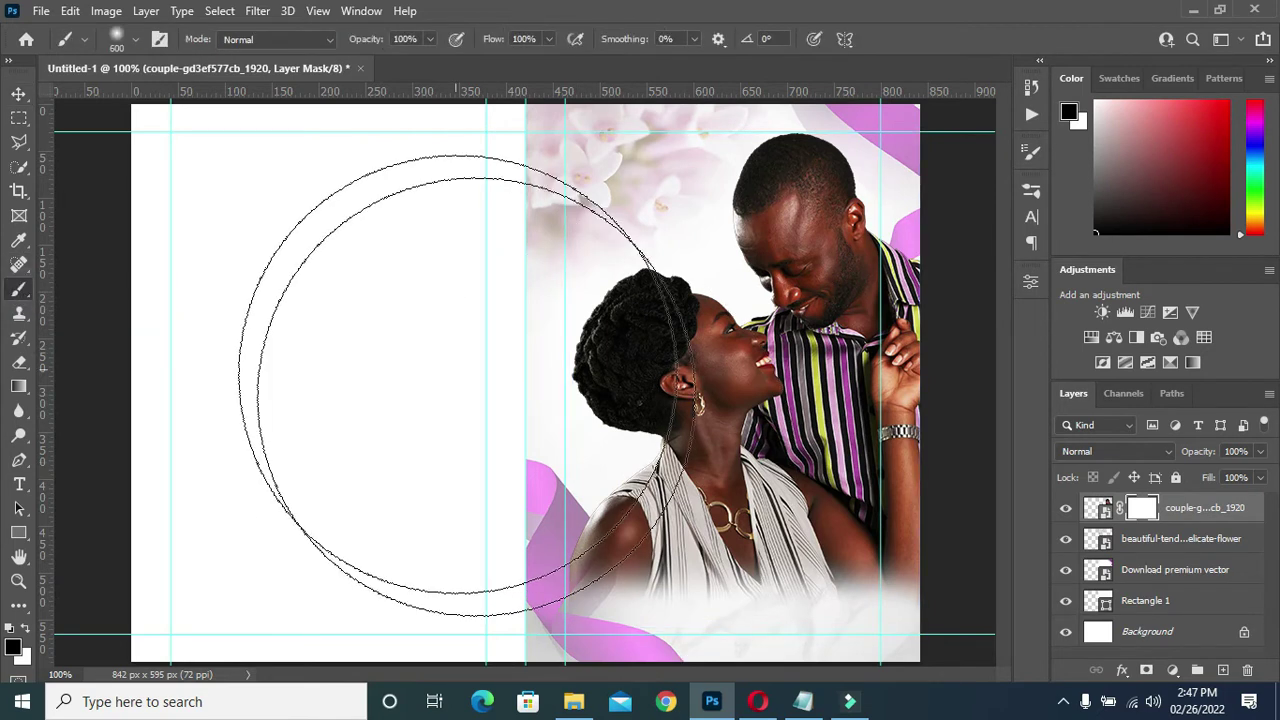
pyautogui.press('[')
pyautogui.press('[')
pyautogui.press('[')
pyautogui.press('[')
pyautogui.press('[')
pyautogui.press('[')
pyautogui.press('[')
pyautogui.press(']')
pyautogui.press(']')
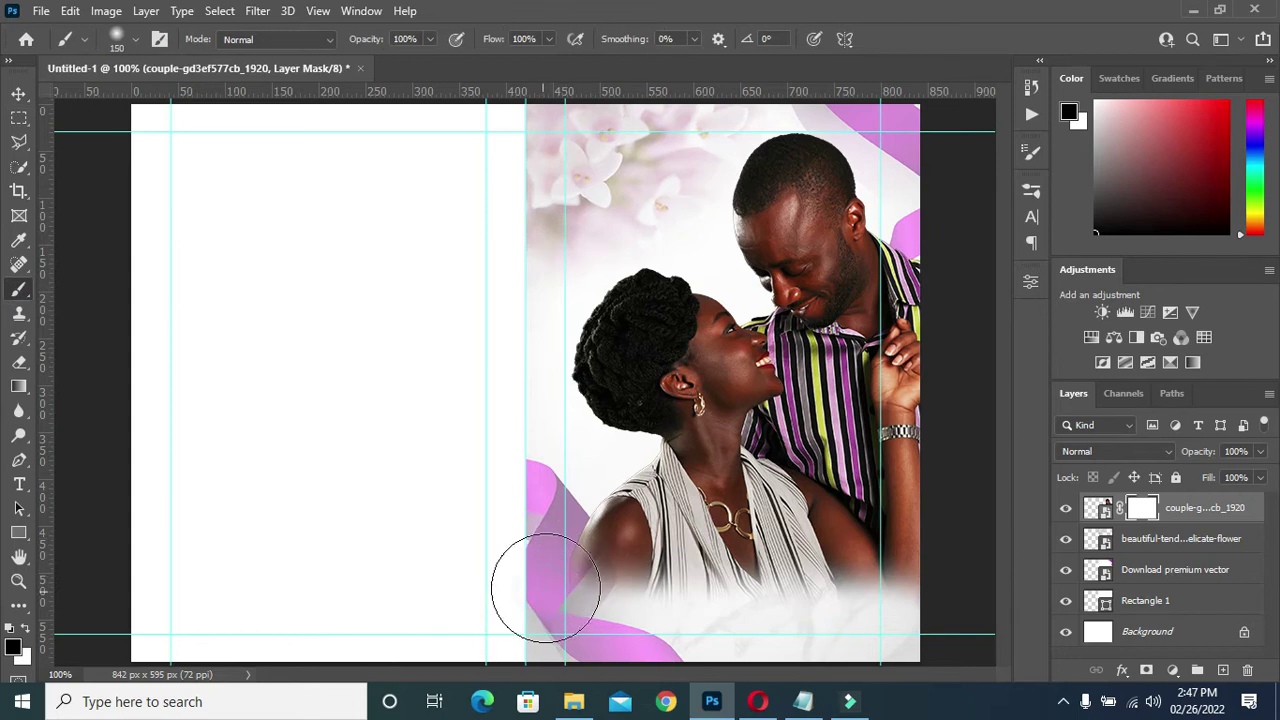
pyautogui.moveTo(543, 557); pyautogui.dragTo(523, 563)
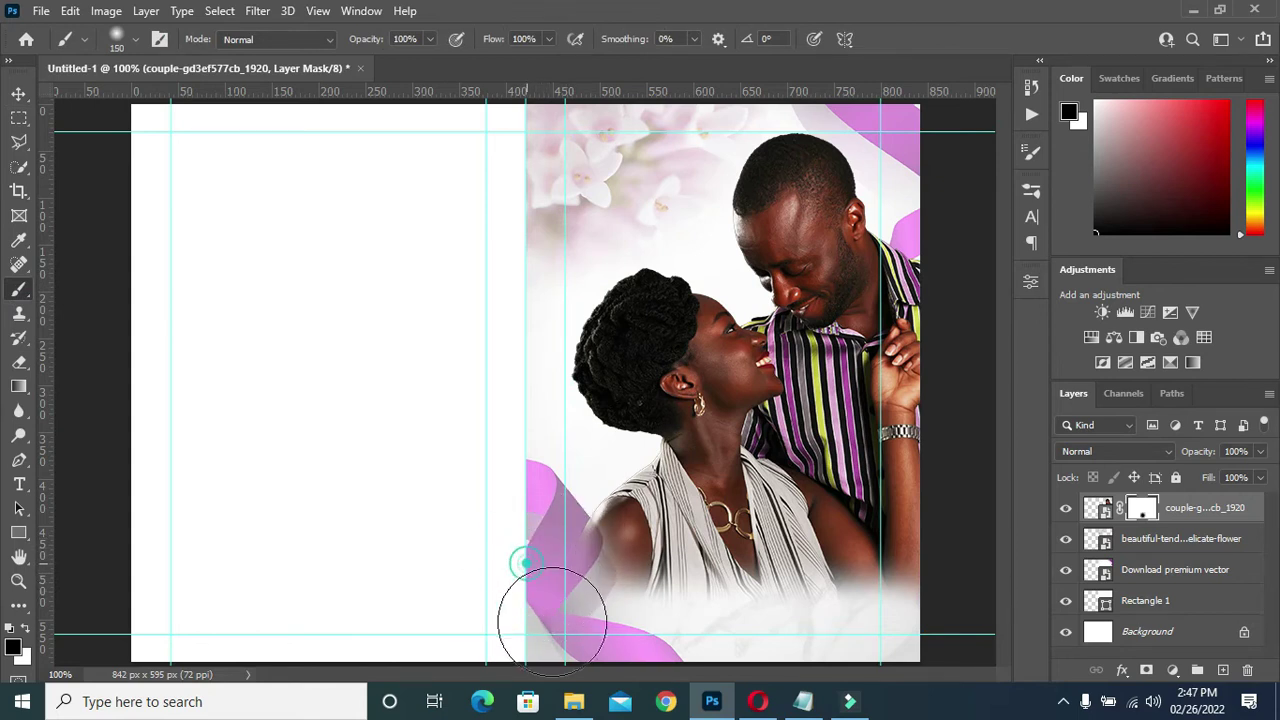
# - Return to the Move tool, deselect the photo and zoom the canvas to actual size
pyautogui.scroll(-1, 510, 452)
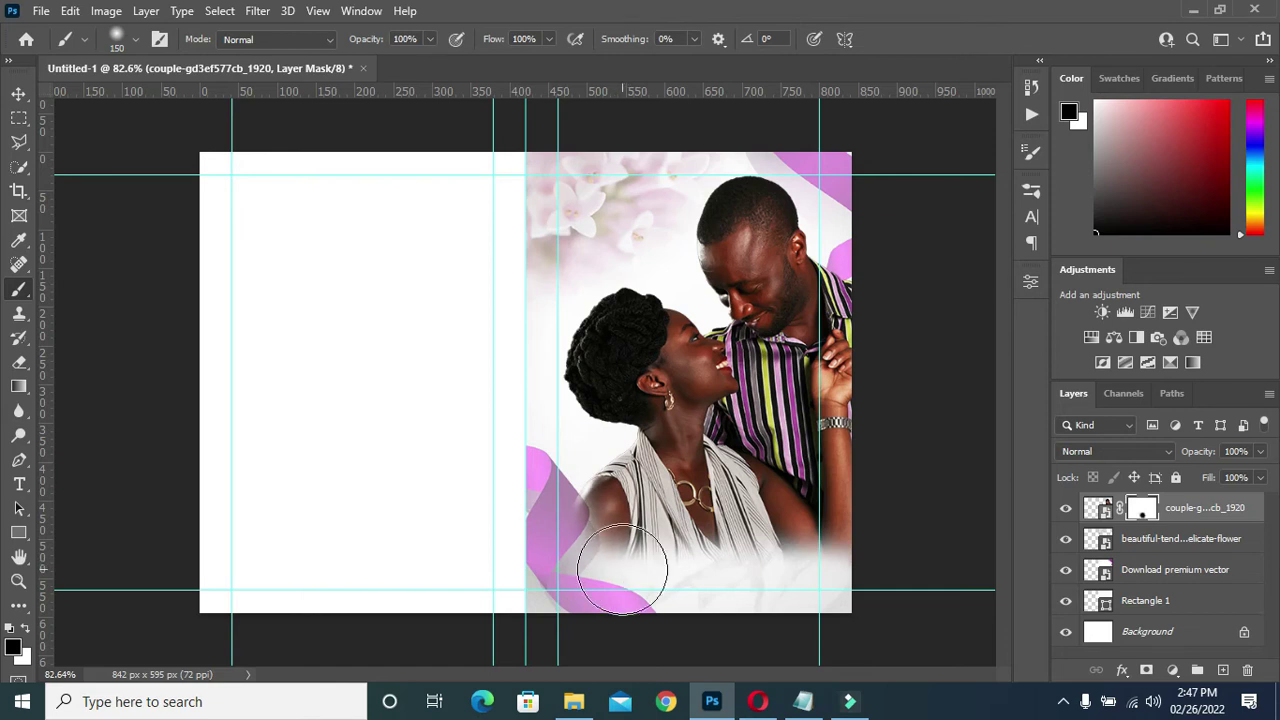
pyautogui.scroll(2, 740, 535)
pyautogui.scroll(-2, 700, 500)
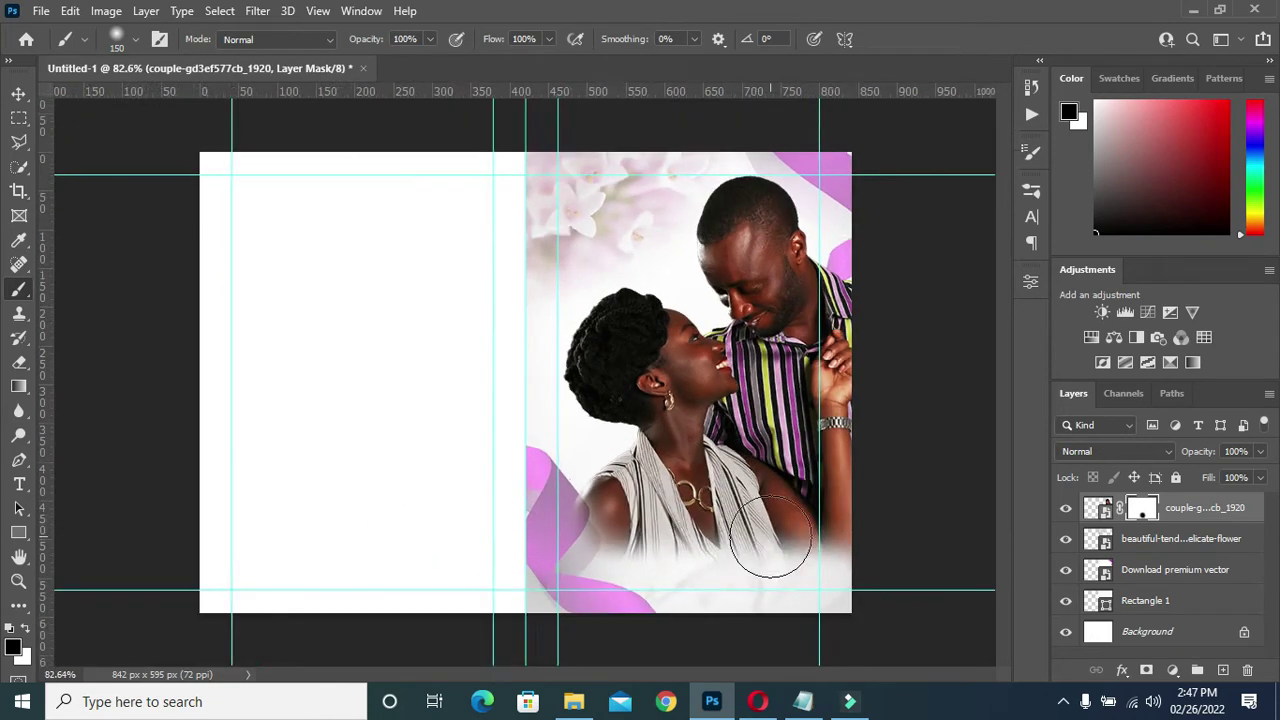
pyautogui.scroll(-2, 600, 400)
pyautogui.click(18, 93)
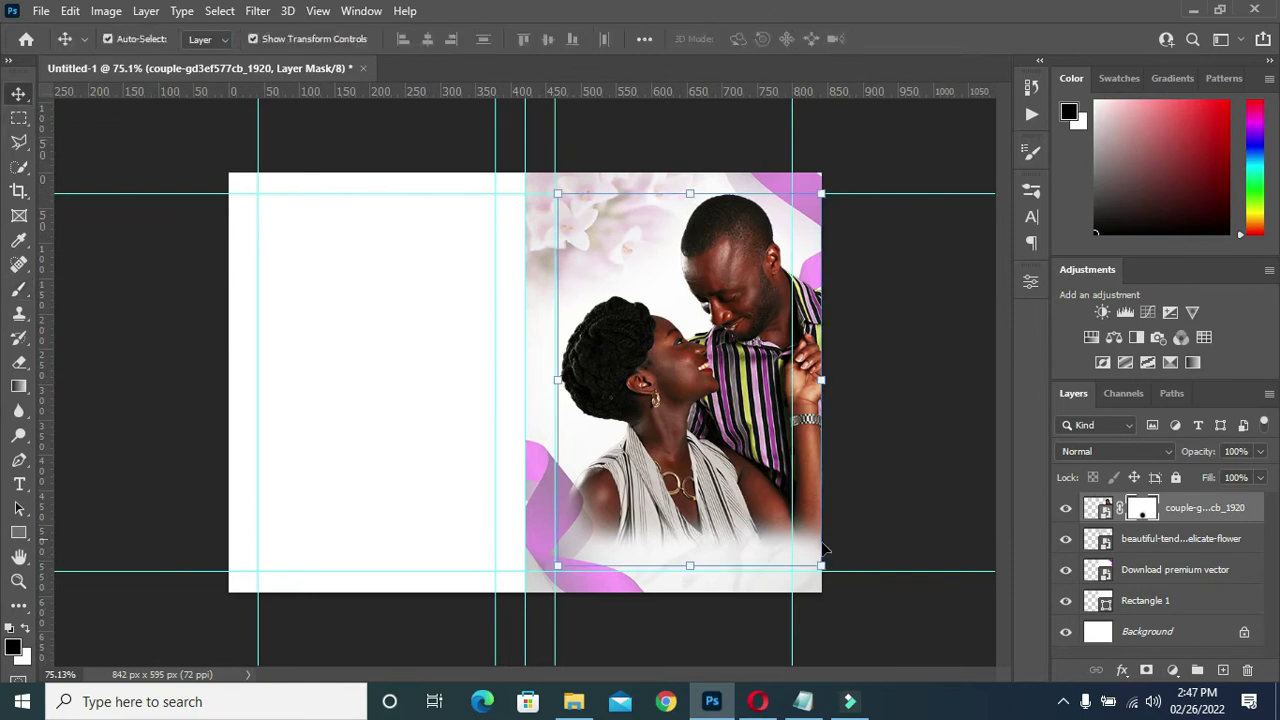
pyautogui.scroll(1, 900, 560)
pyautogui.scroll(1, 910, 545)
pyautogui.scroll(-1, 925, 530)
pyautogui.scroll(1, 977, 451)
pyautogui.scroll(1, 977, 451)
pyautogui.scroll(-2, 978, 458)
pyautogui.scroll(1, 905, 455)
pyautogui.scroll(1, 903, 449)
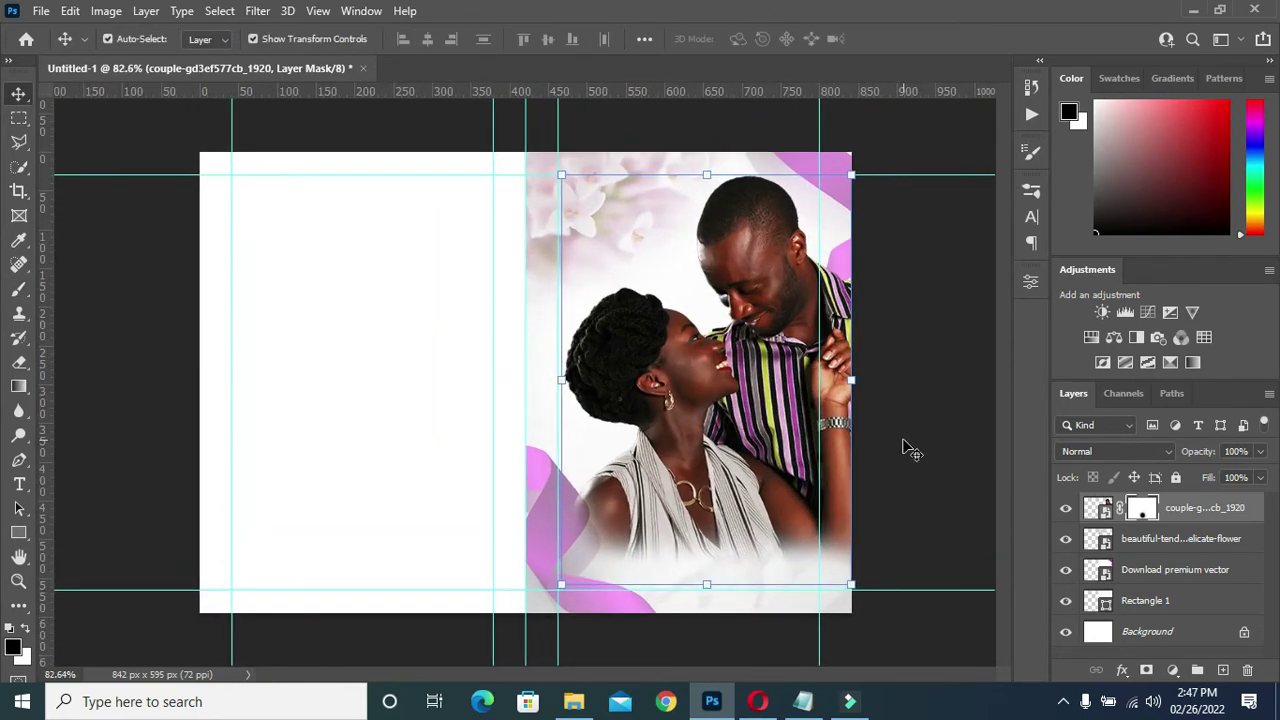
pyautogui.scroll(-1, 690, 422)
pyautogui.click(864, 425)
pyautogui.hotkey('ctrl', '+')
pyautogui.scroll(2, 828, 540)
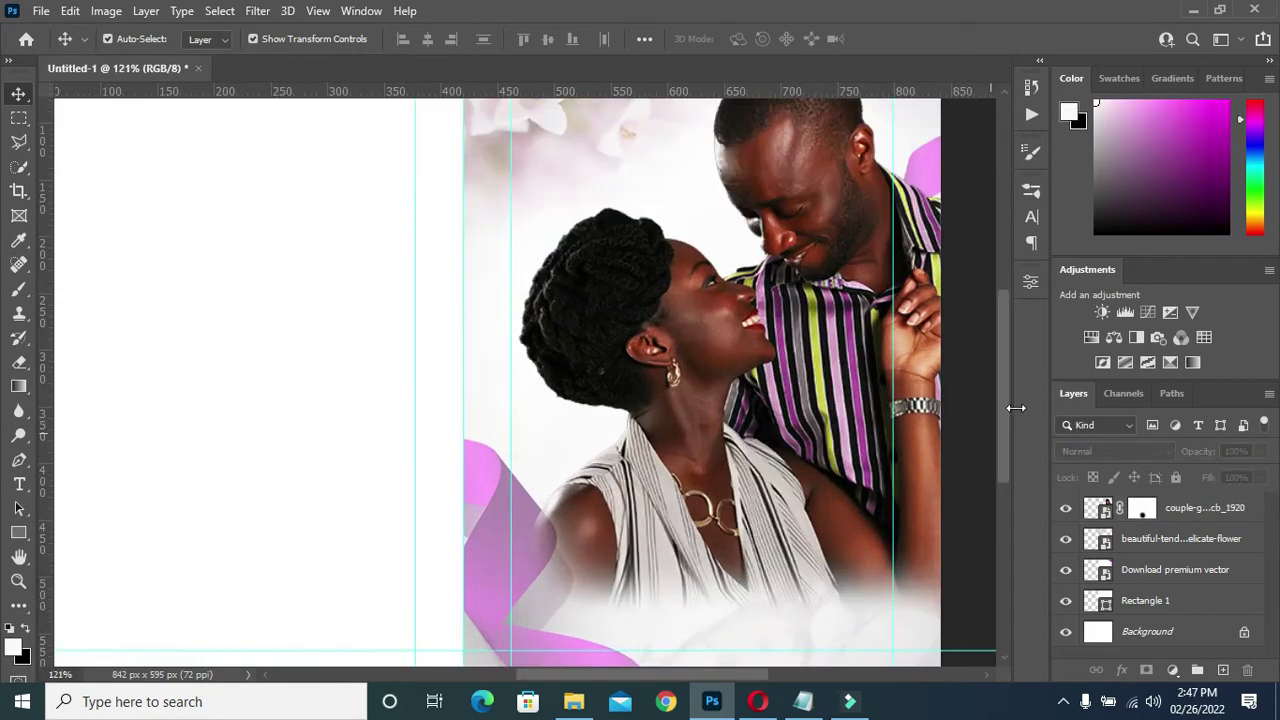
# - Draw a white 340 × 53 px rectangle across the couple photo's lower part
pyautogui.moveTo(1005, 440); pyautogui.dragTo(1000, 472)
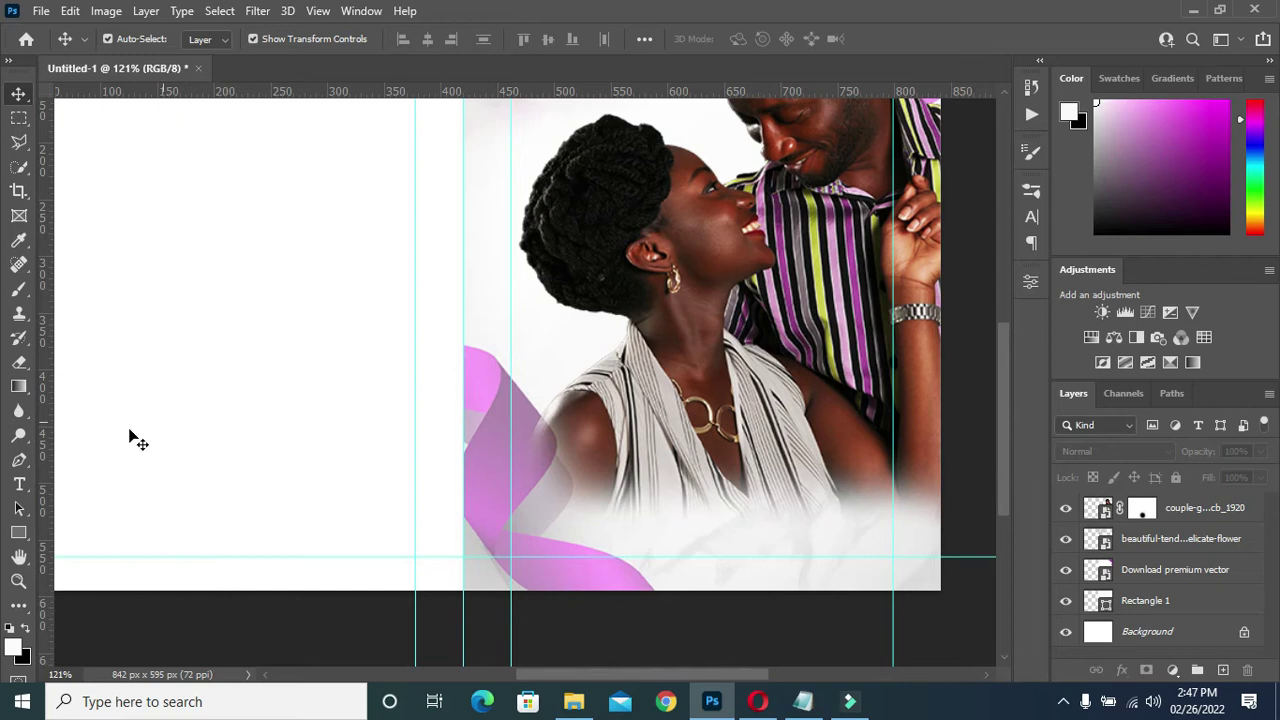
pyautogui.click(20, 532)
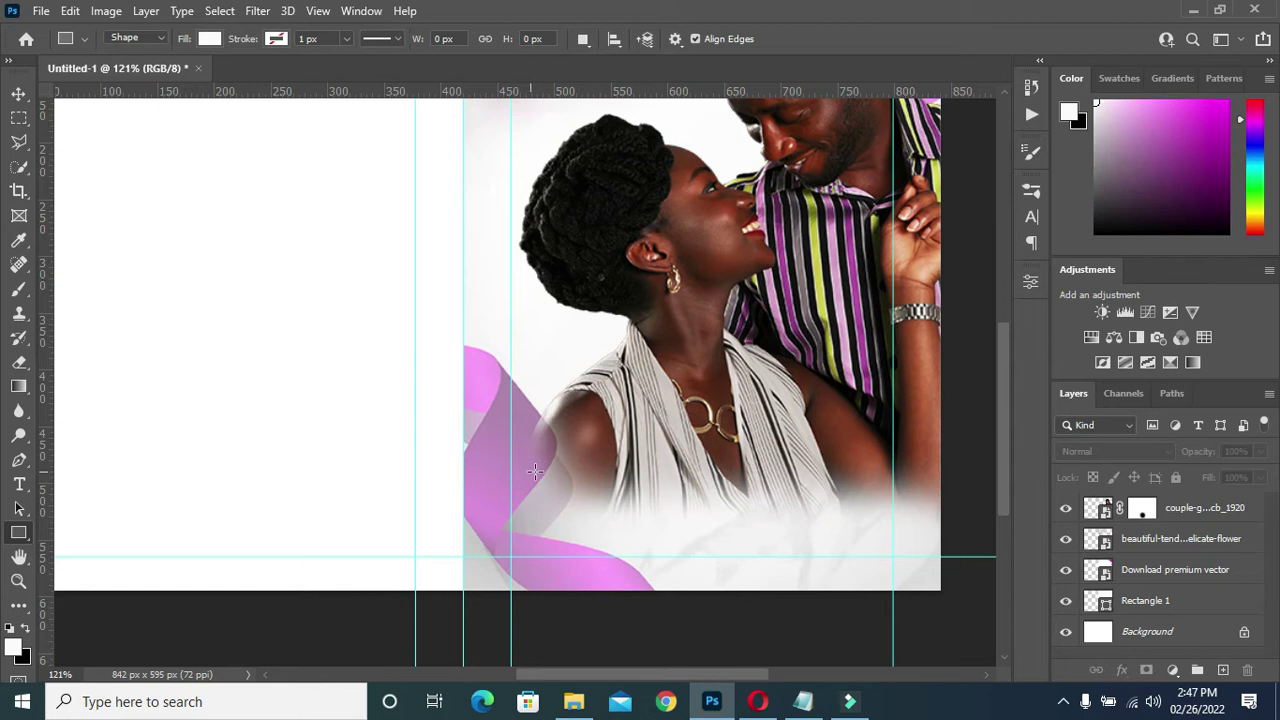
pyautogui.moveTo(572, 433); pyautogui.dragTo(957, 491)
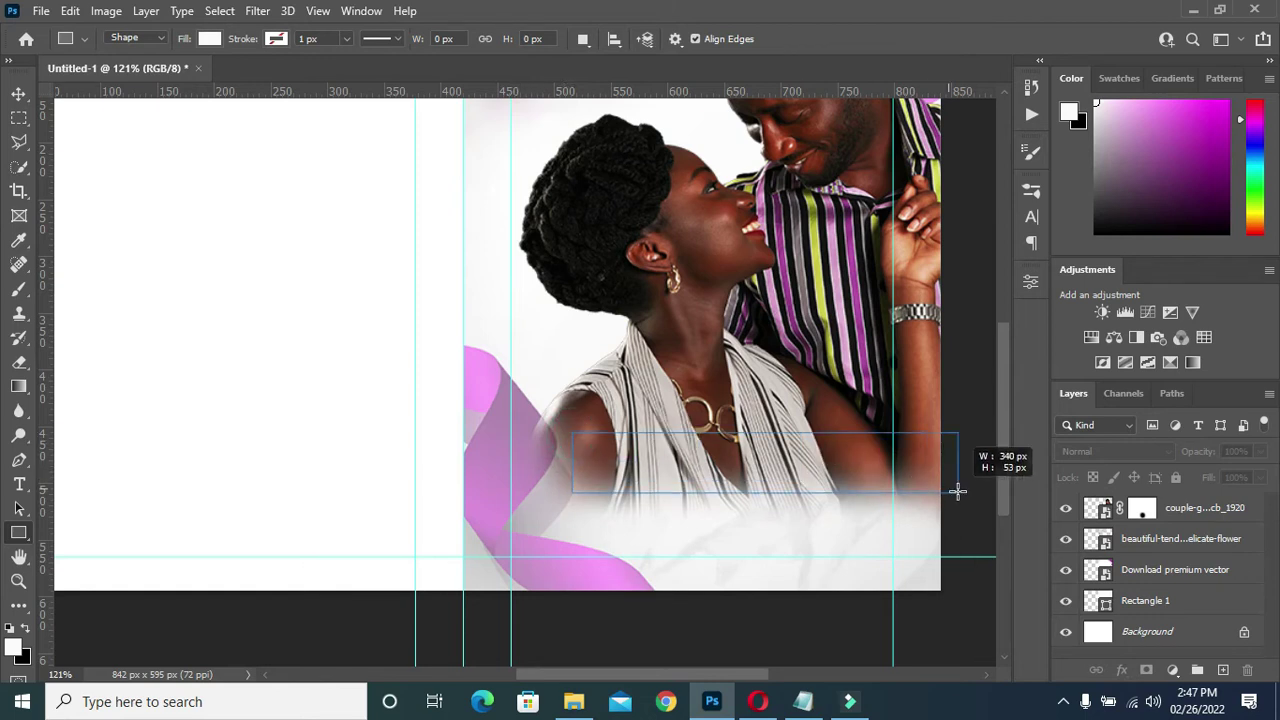
pyautogui.moveTo(957, 491); pyautogui.dragTo(957, 491)
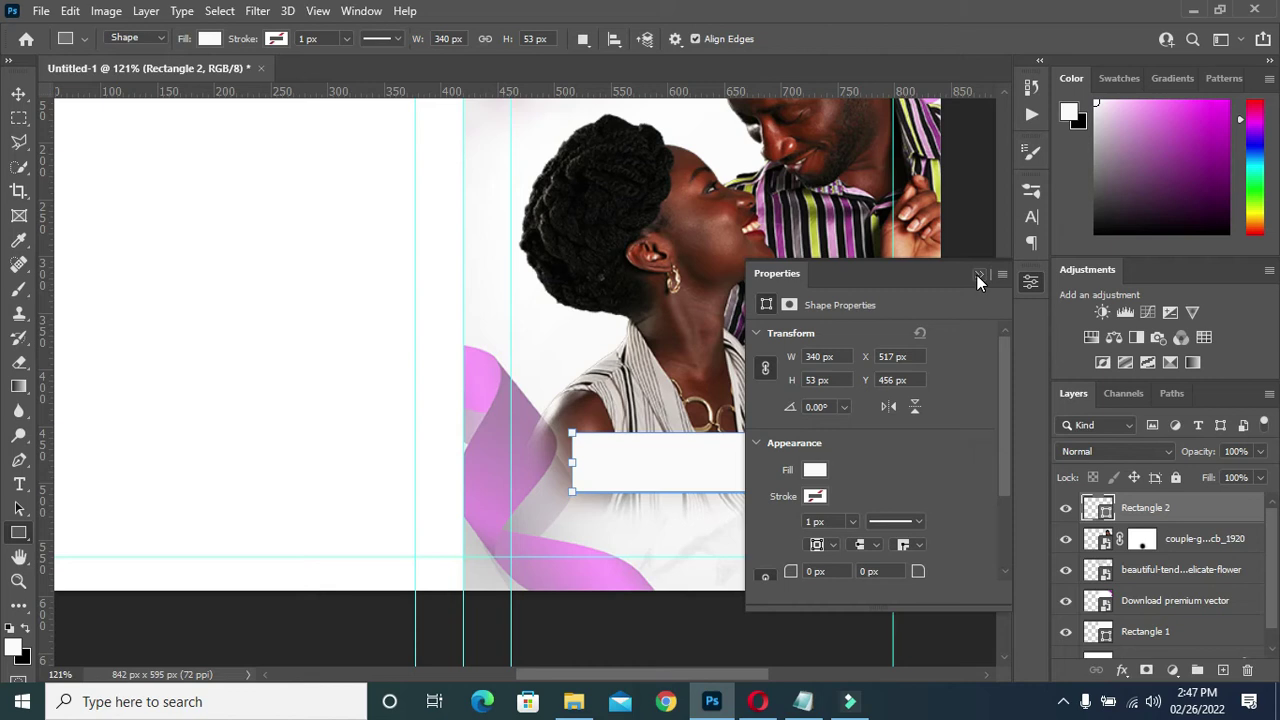
pyautogui.click(852, 522)
# - Give the rectangle a white dashed stroke, with the width tried at 5 px then 4 px
pyautogui.click(837, 520)
pyautogui.write('5')
pyautogui.press('Tab')
pyautogui.click(895, 522)
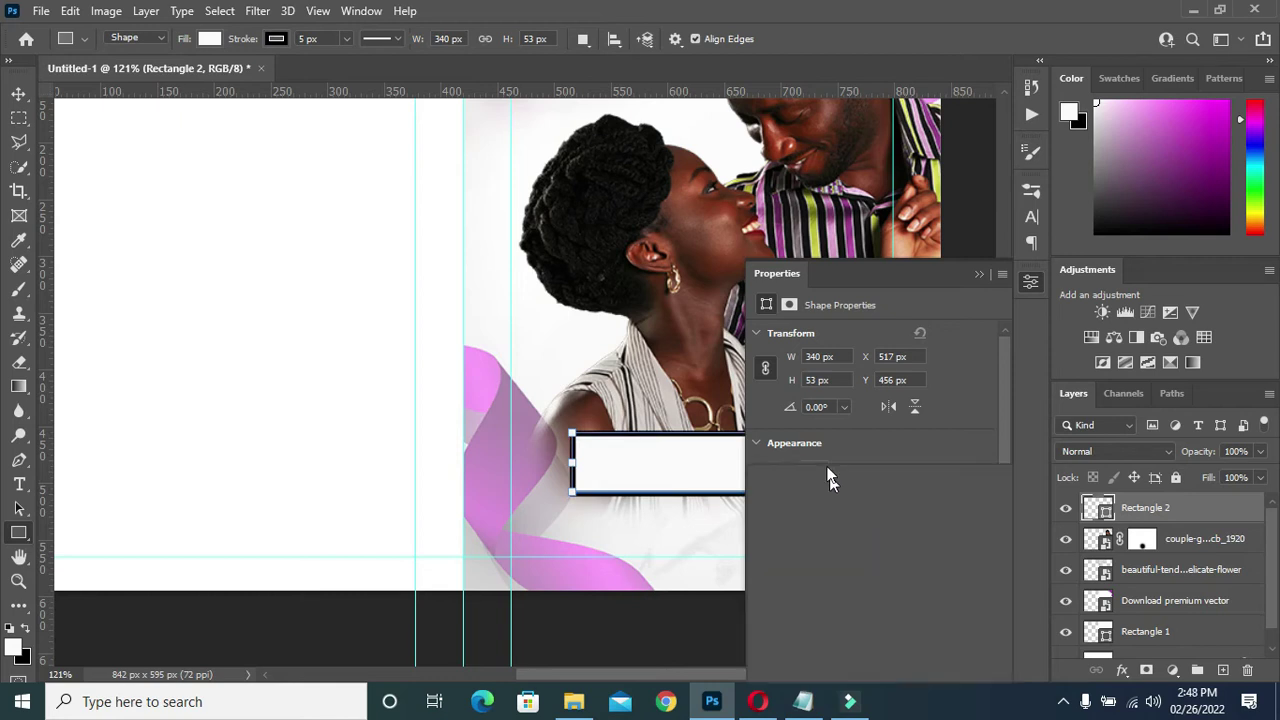
pyautogui.click(834, 545)
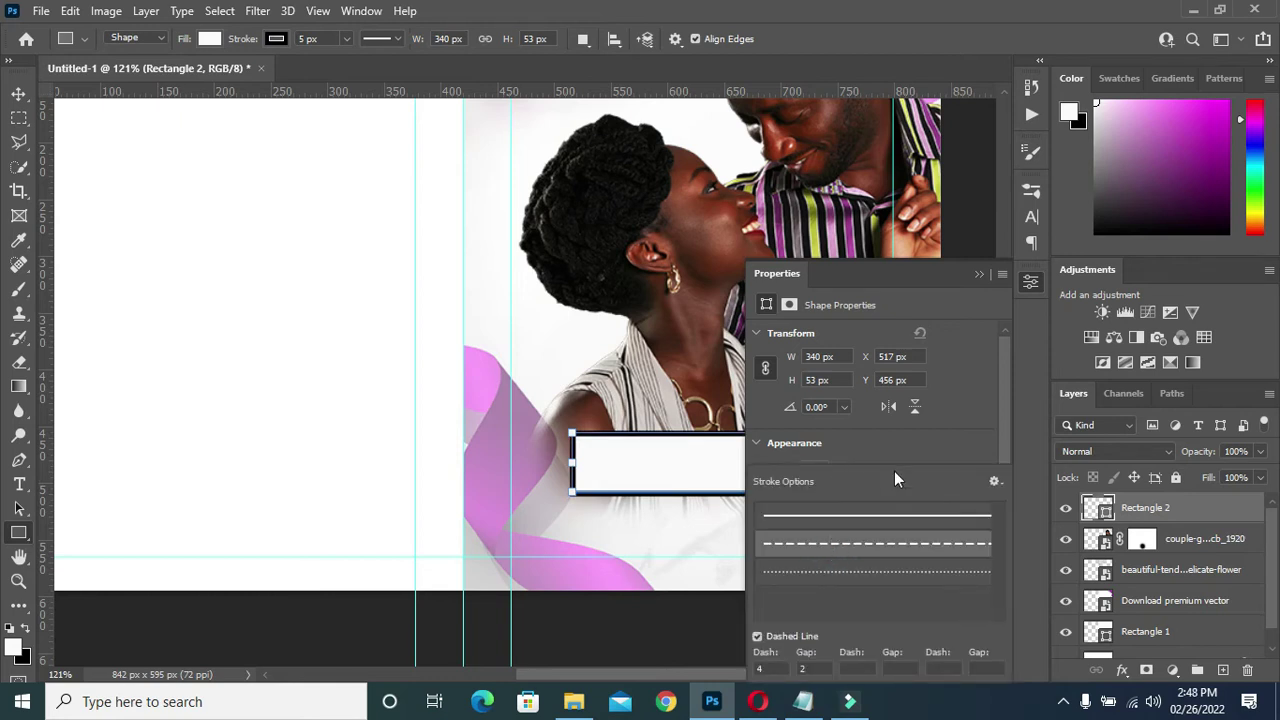
pyautogui.click(946, 416)
pyautogui.click(815, 496)
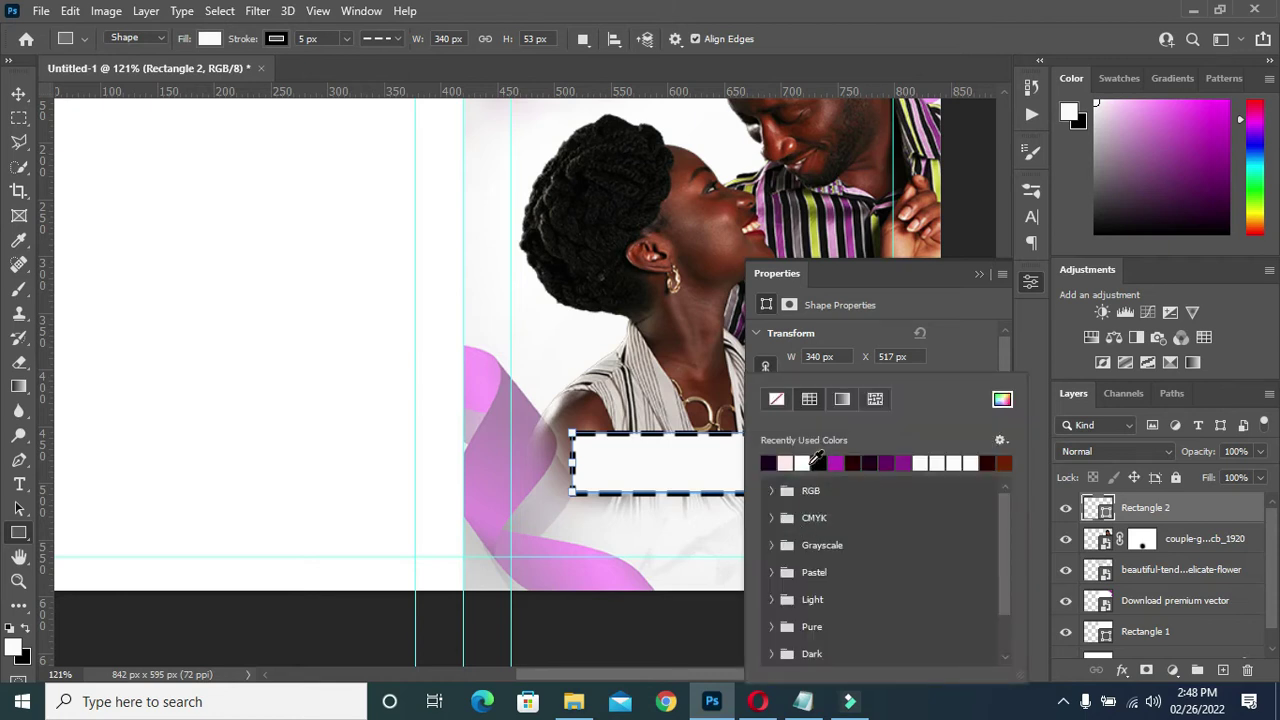
pyautogui.click(927, 462)
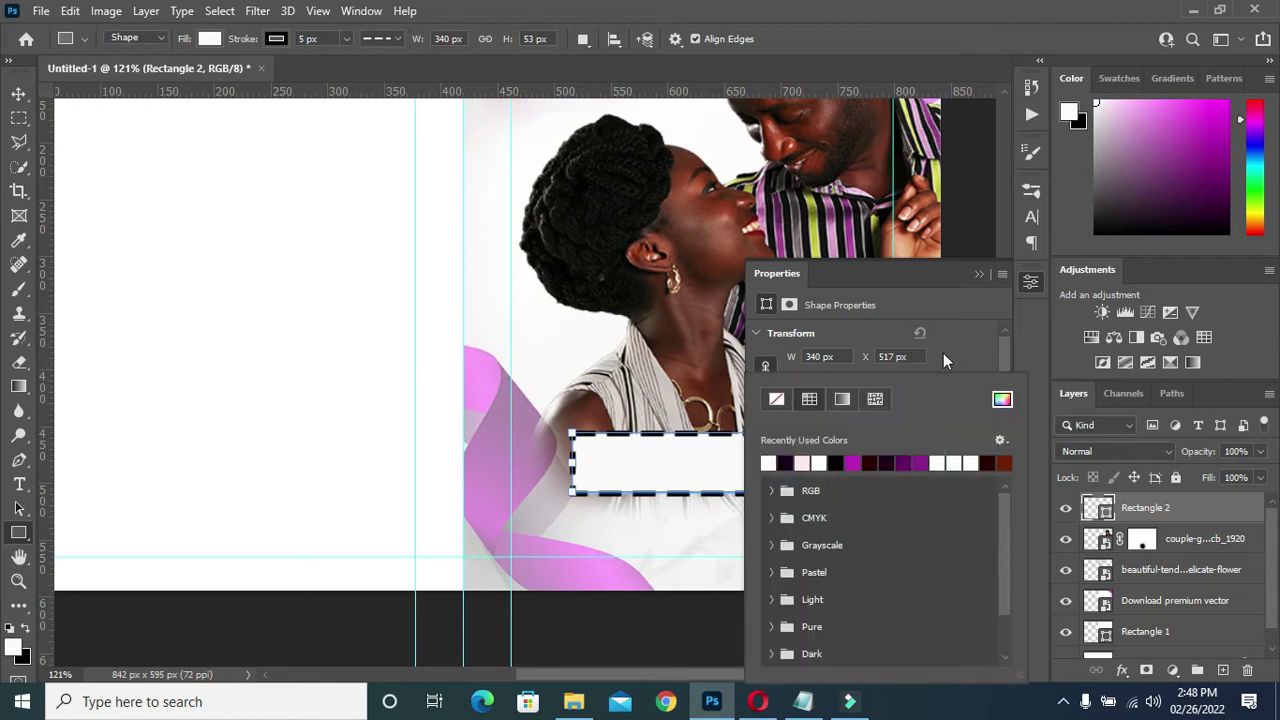
pyautogui.click(949, 312)
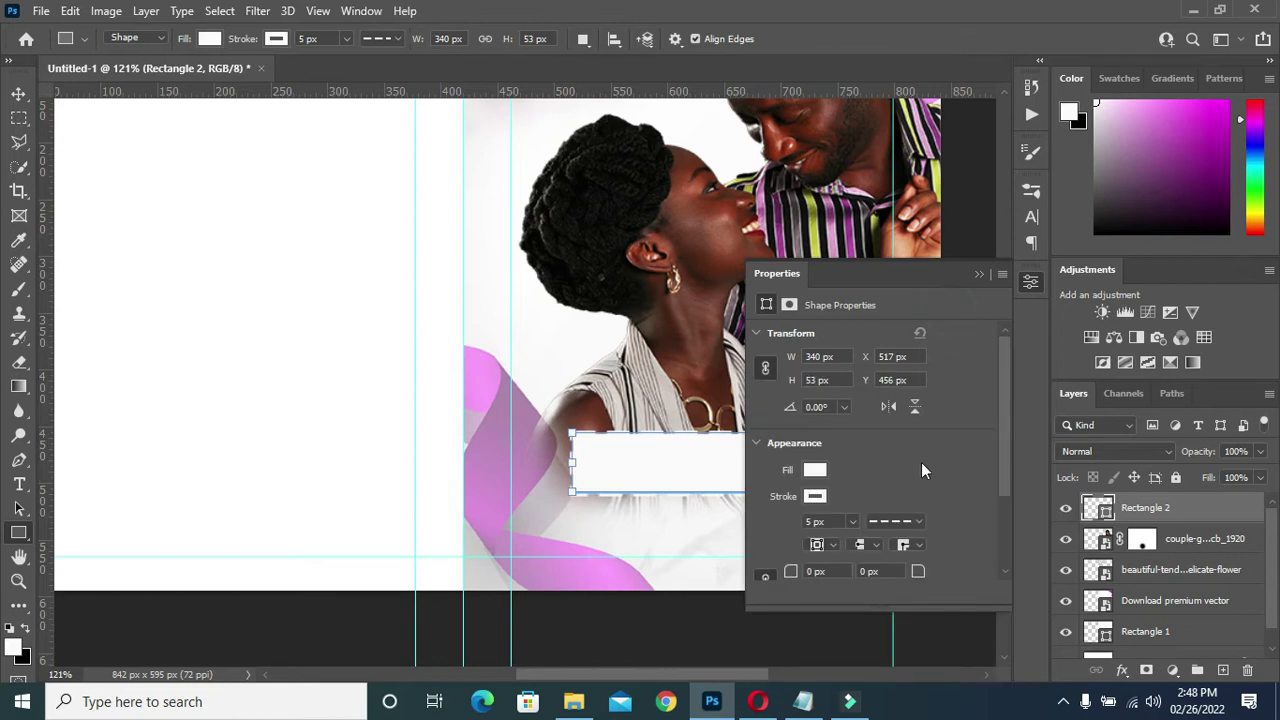
pyautogui.click(838, 523)
pyautogui.write('4')
pyautogui.click(977, 278)
# - Set Rectangle 2's layer fill to 0% so only the dashed outline shows
pyautogui.scroll(-2, 790, 497)
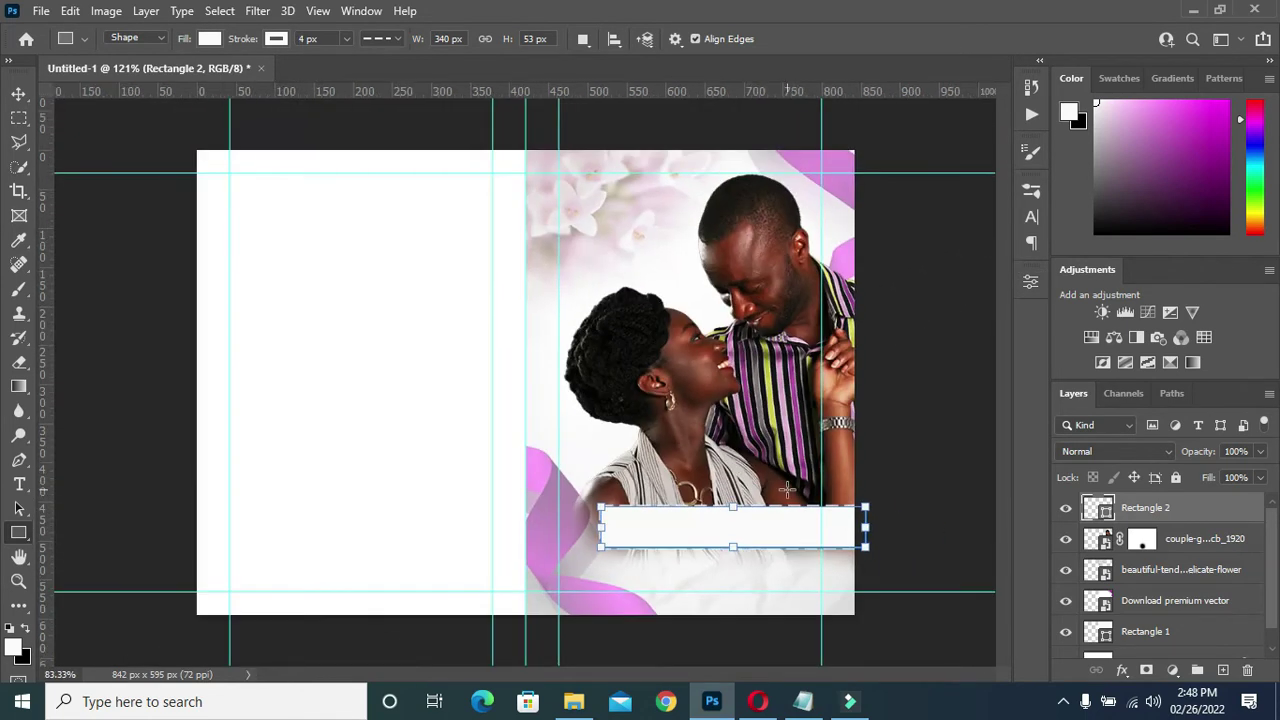
pyautogui.scroll(1, 787, 497)
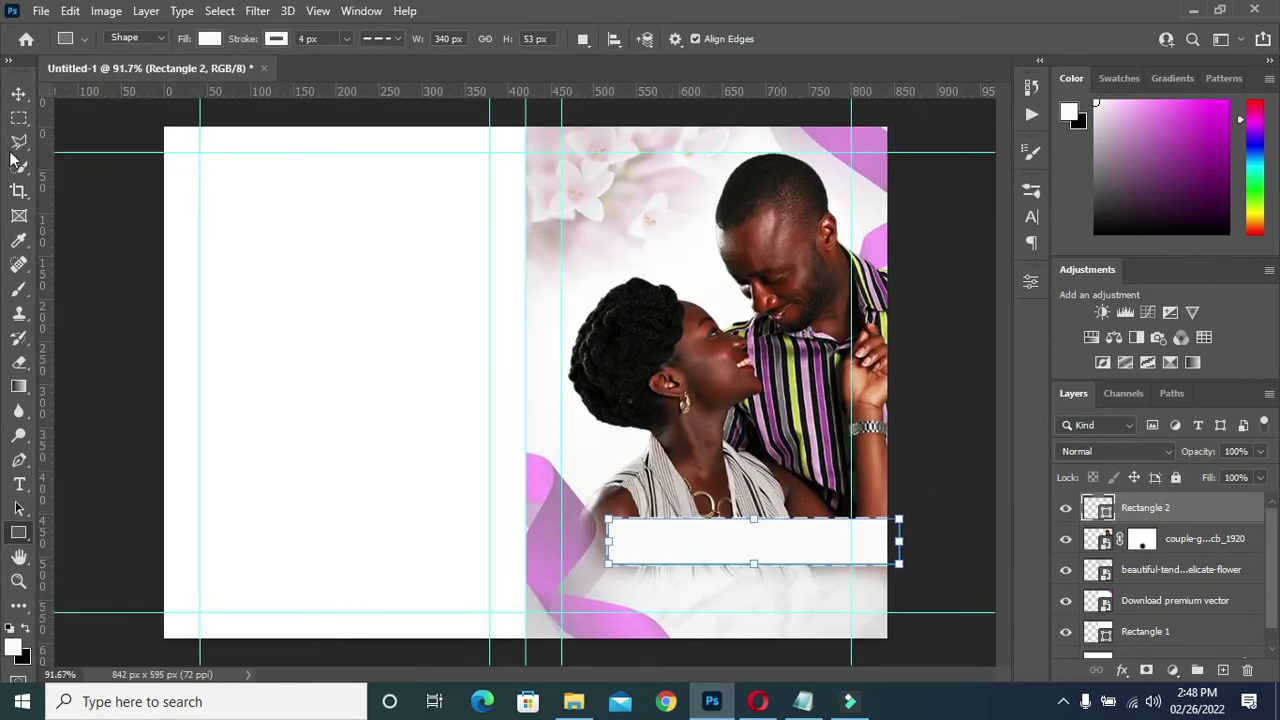
pyautogui.press('v')
pyautogui.click(930, 520)
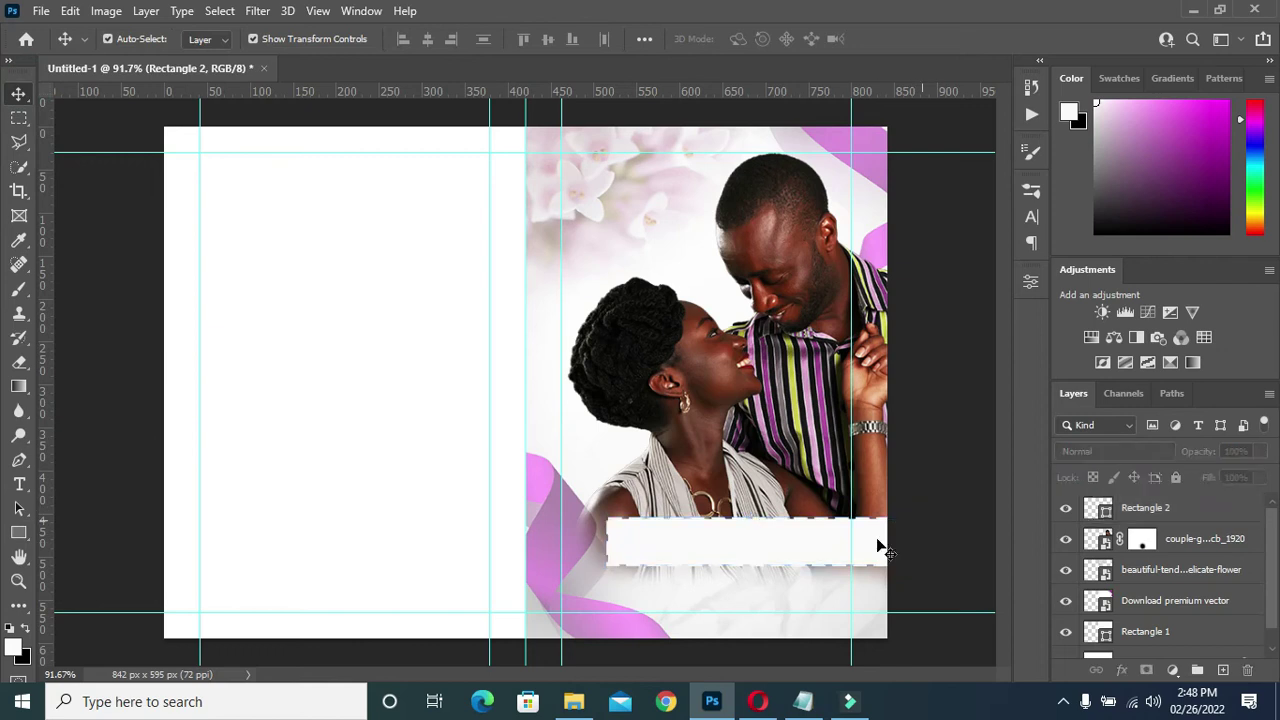
pyautogui.click(756, 548)
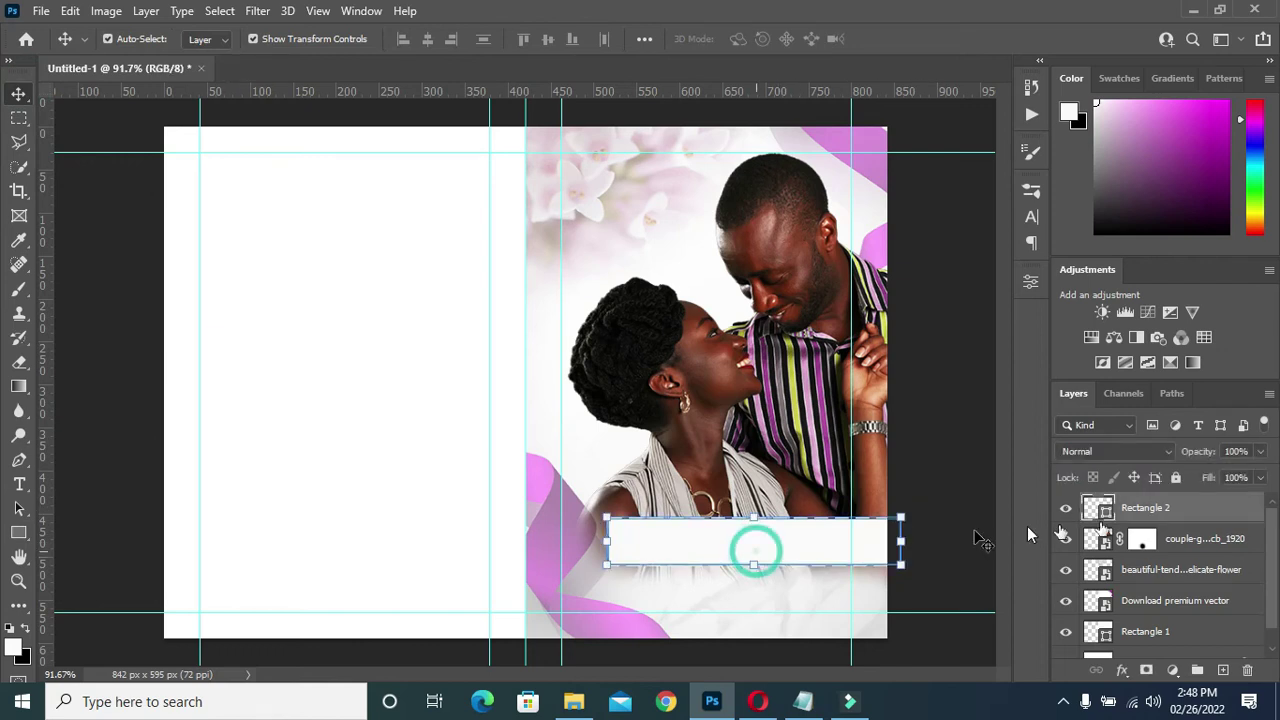
pyautogui.moveTo(1212, 481); pyautogui.dragTo(1015, 504)
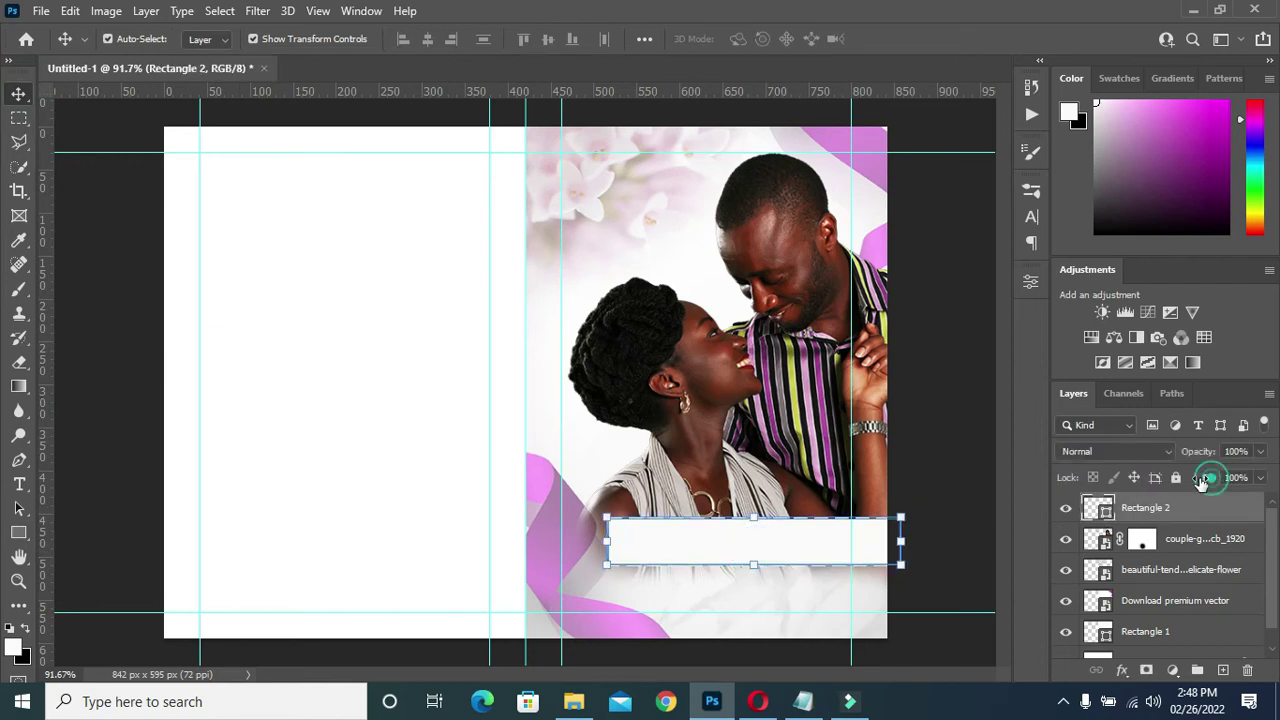
pyautogui.click(996, 512)
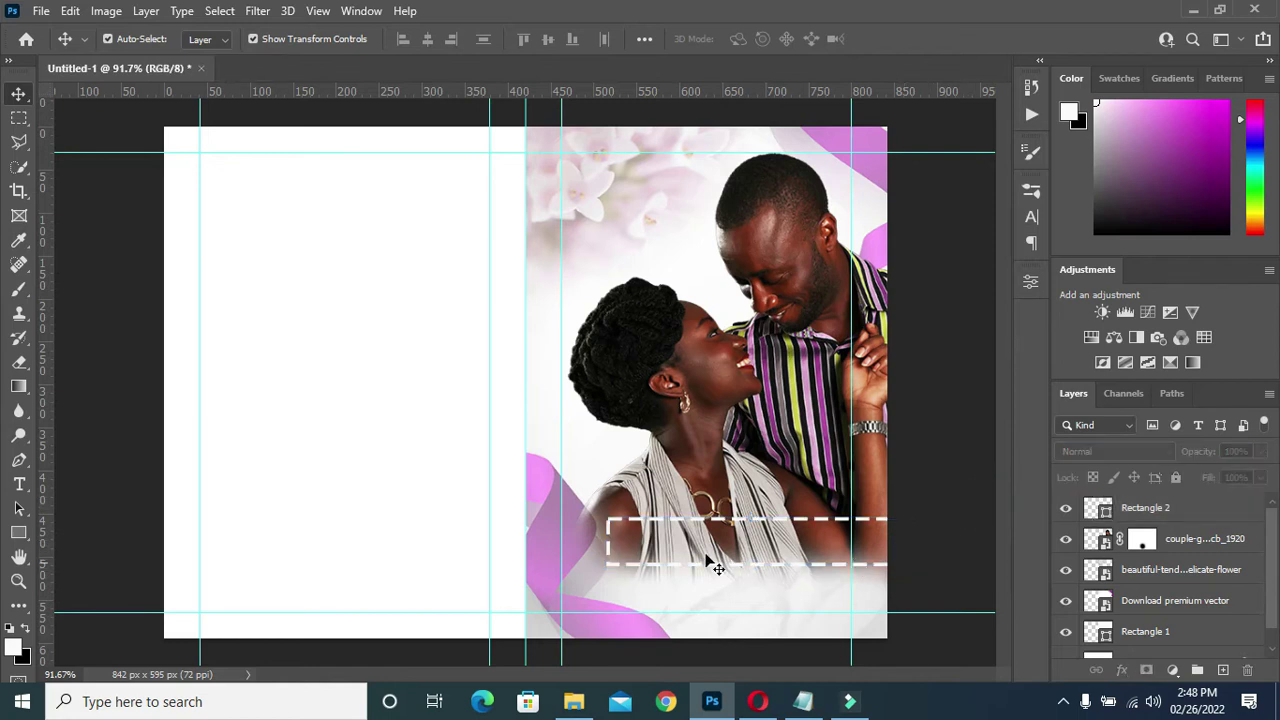
pyautogui.scroll(1, 705, 560)
pyautogui.scroll(1, 700, 560)
pyautogui.scroll(-2, 685, 560)
pyautogui.scroll(2, 766, 575)
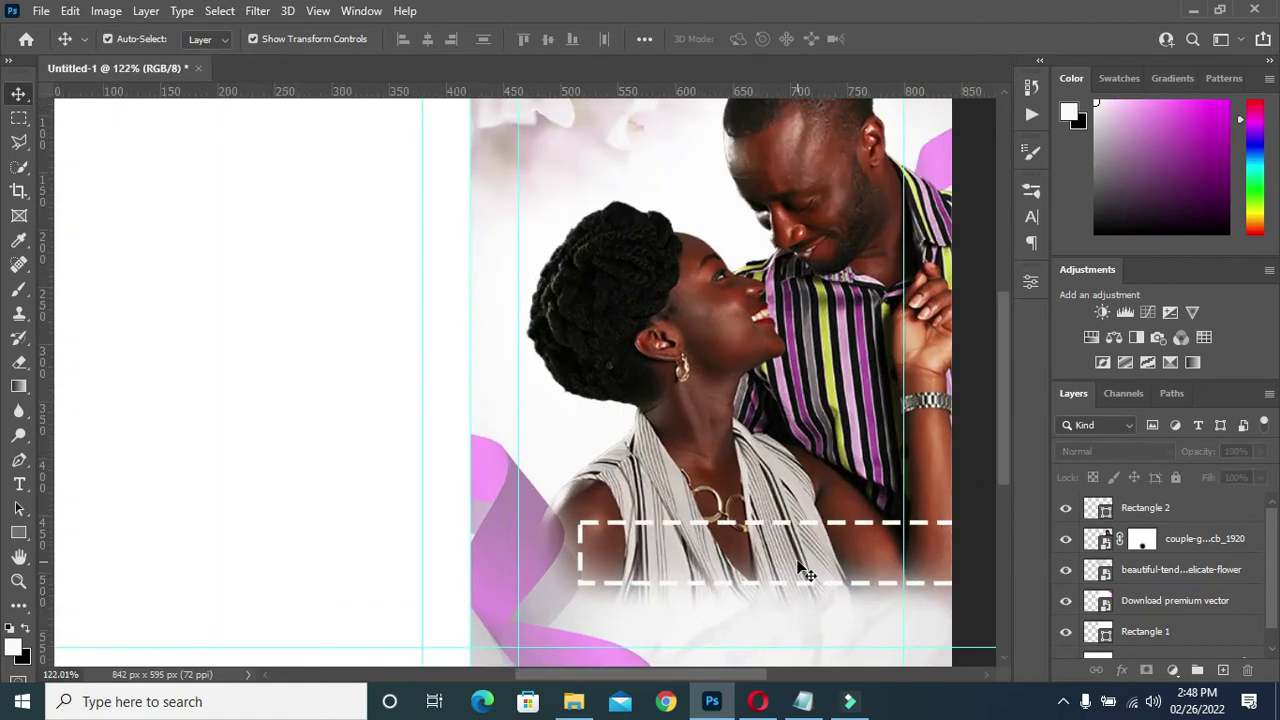
pyautogui.scroll(1, 790, 560)
pyautogui.scroll(1, 795, 540)
pyautogui.scroll(-1, 795, 528)
pyautogui.scroll(-1, 790, 535)
pyautogui.scroll(2, 775, 555)
pyautogui.scroll(1, 765, 572)
# - Thin the white dashed stroke to 3 px
pyautogui.click(759, 563)
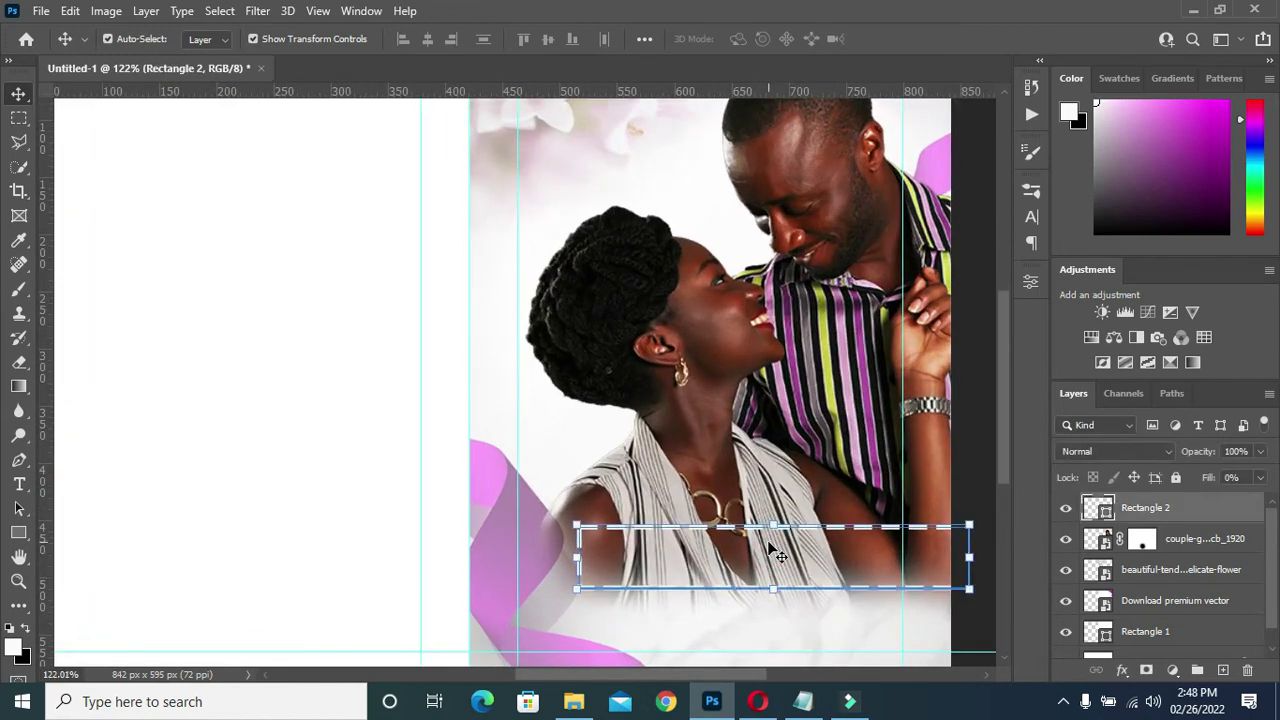
pyautogui.click(1031, 280)
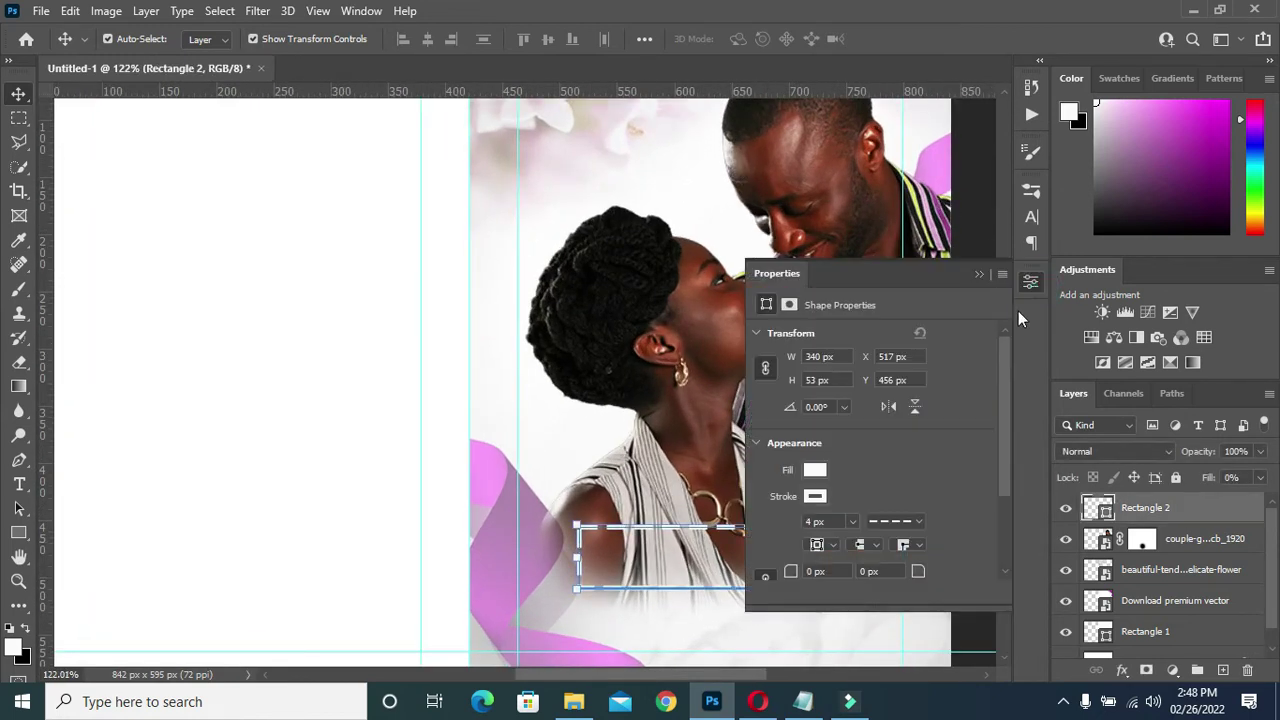
pyautogui.scroll(-2, 909, 473)
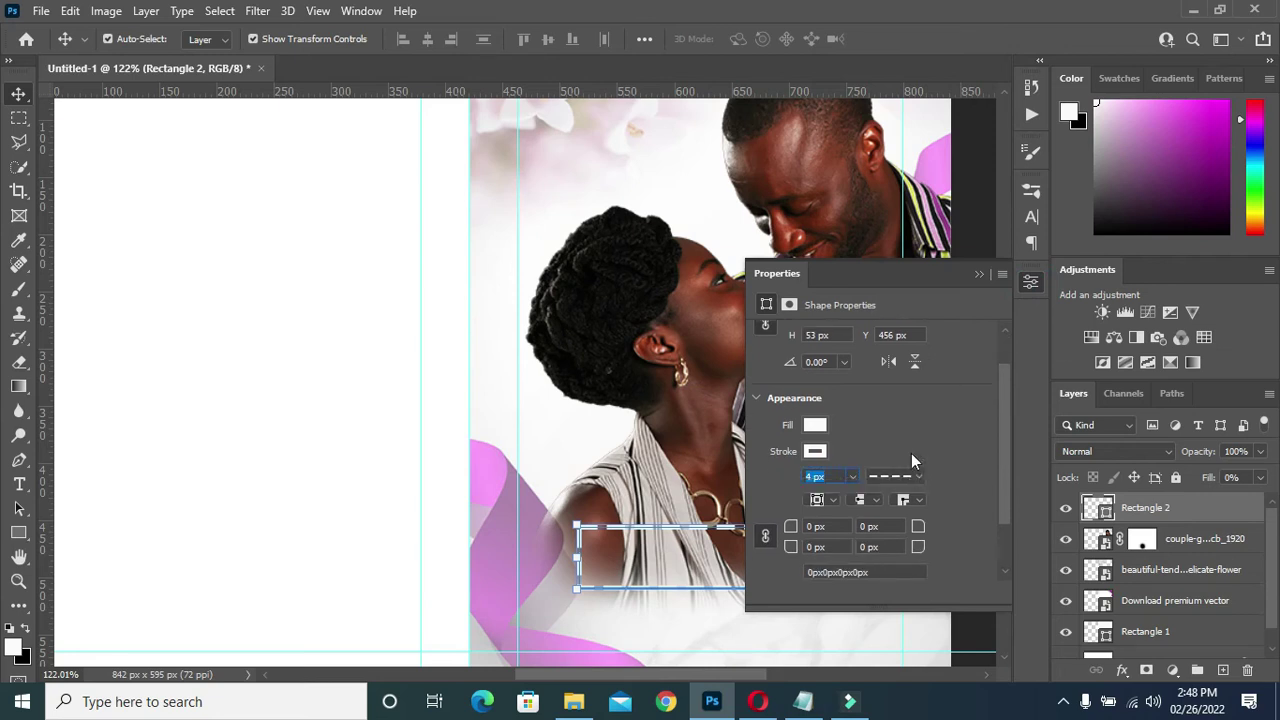
pyautogui.scroll(-1, 914, 449)
pyautogui.scroll(-1, 914, 449)
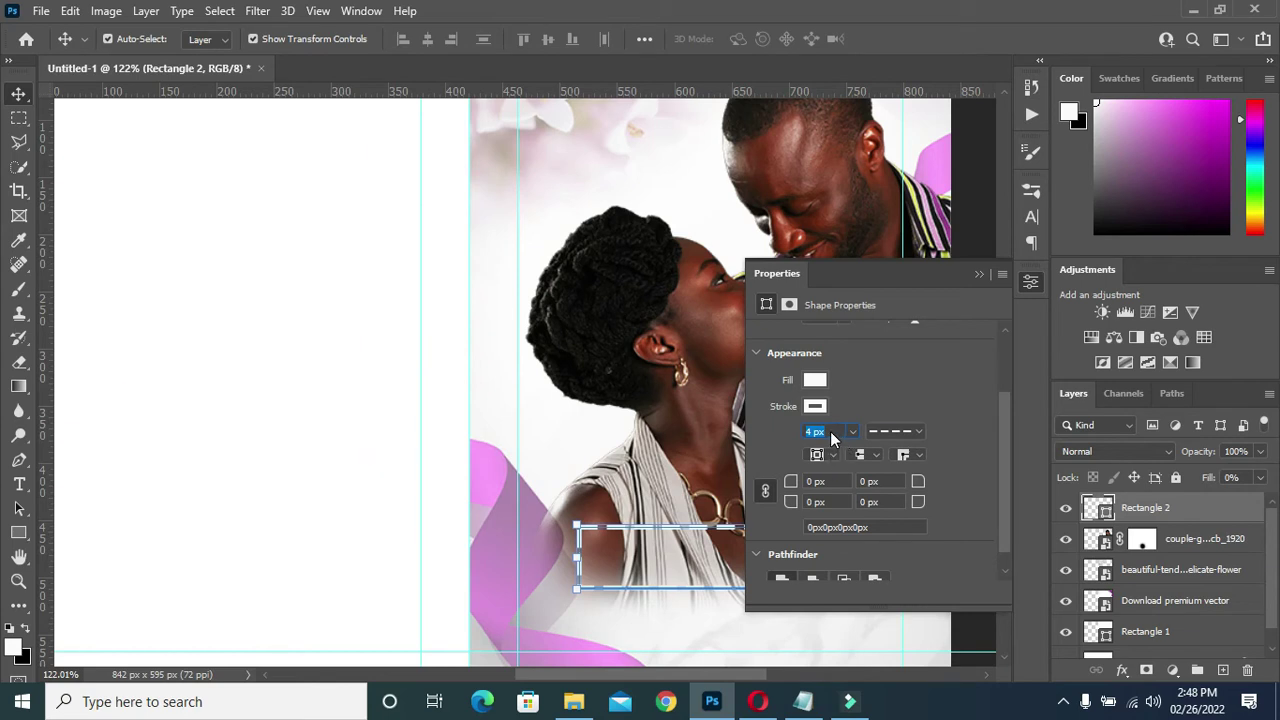
pyautogui.write('9')
pyautogui.press('Down')
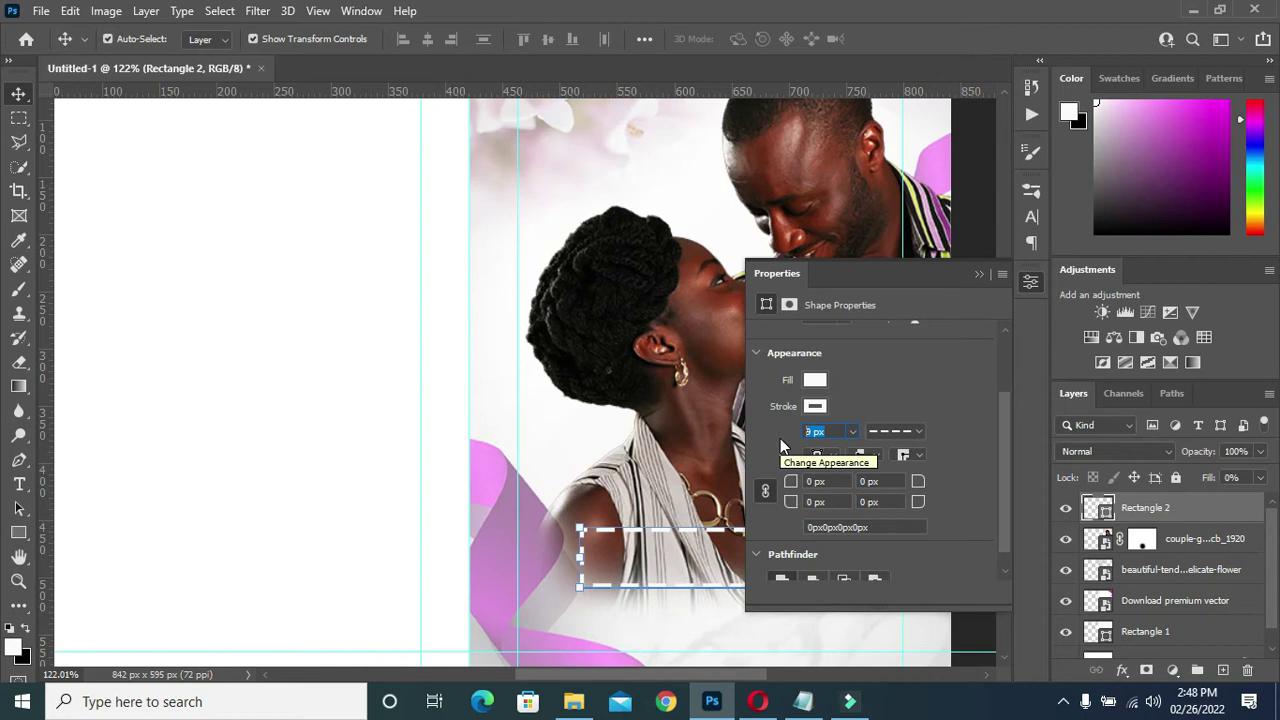
pyautogui.write('3')
pyautogui.press('Return')
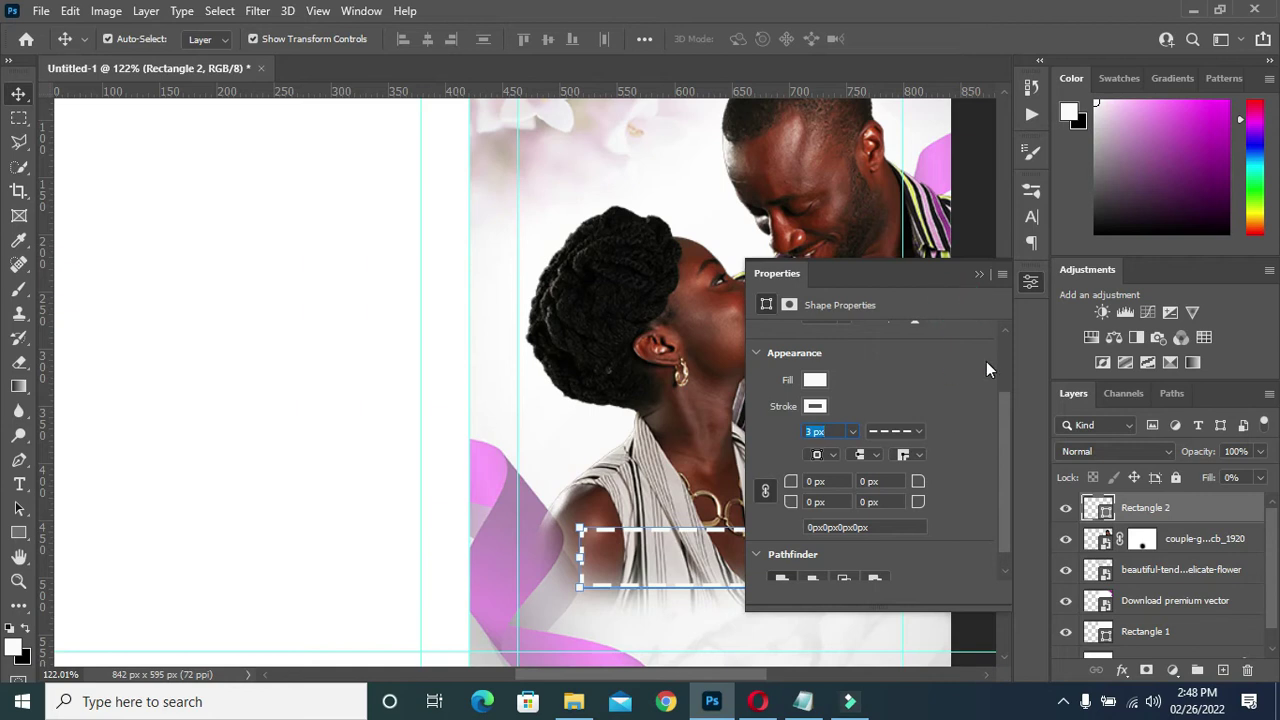
pyautogui.moveTo(1006, 467); pyautogui.dragTo(1006, 375)
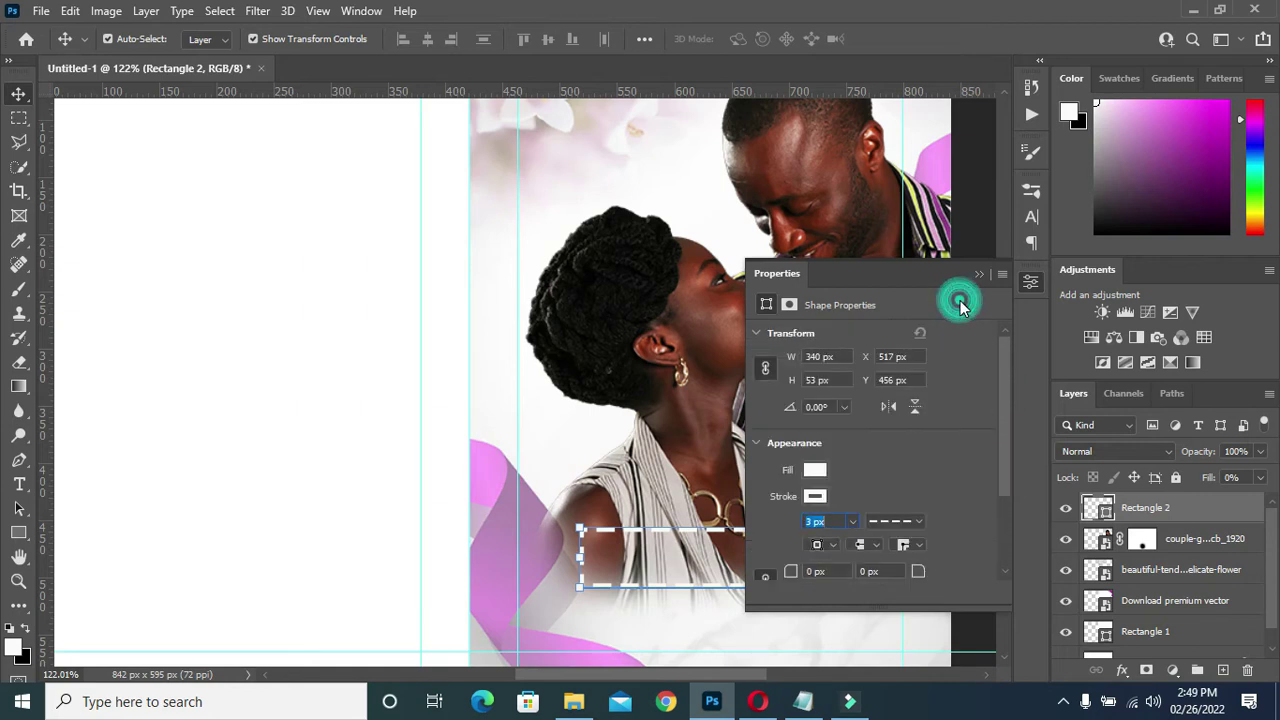
pyautogui.click(980, 273)
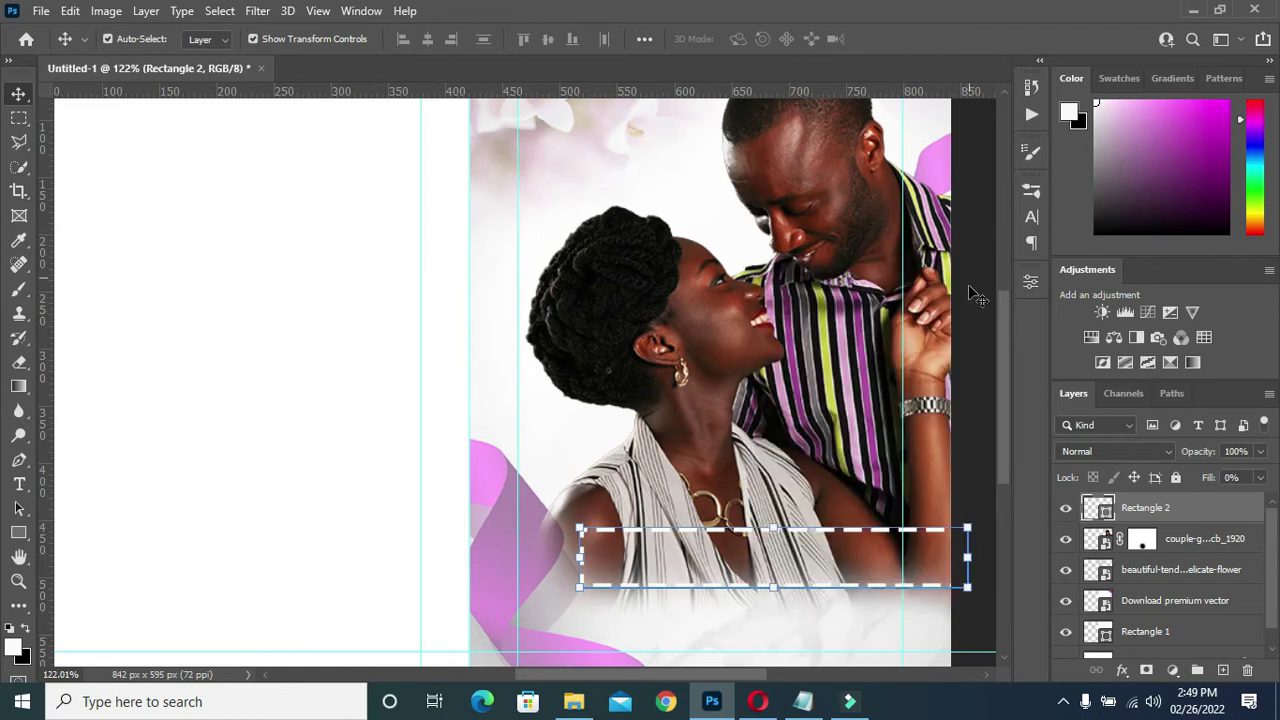
# - Duplicate the dashed Rectangle 2 with Ctrl+J
pyautogui.click(978, 362)
pyautogui.scroll(-2, 706, 565)
pyautogui.scroll(1, 740, 566)
pyautogui.scroll(-1, 770, 567)
pyautogui.scroll(-2, 800, 568)
pyautogui.scroll(2, 780, 555)
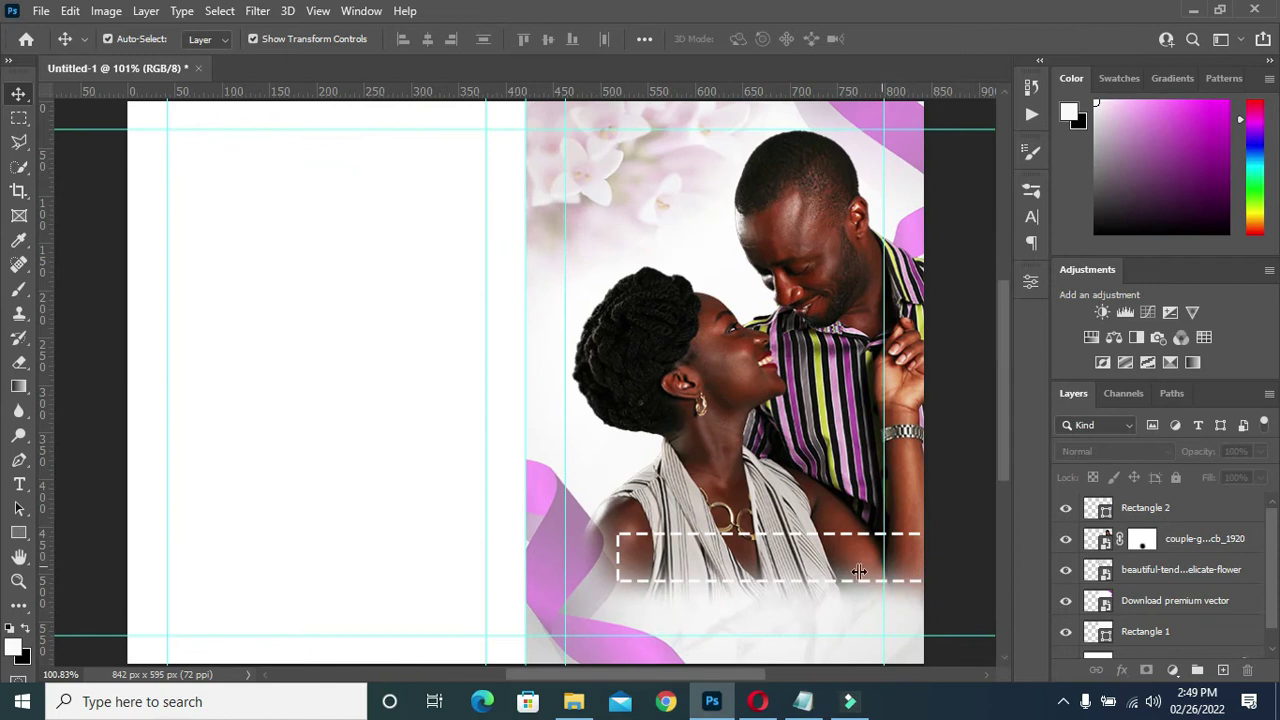
pyautogui.scroll(1, 774, 555)
pyautogui.click(774, 558)
pyautogui.hotkey('ctrl', 'j')
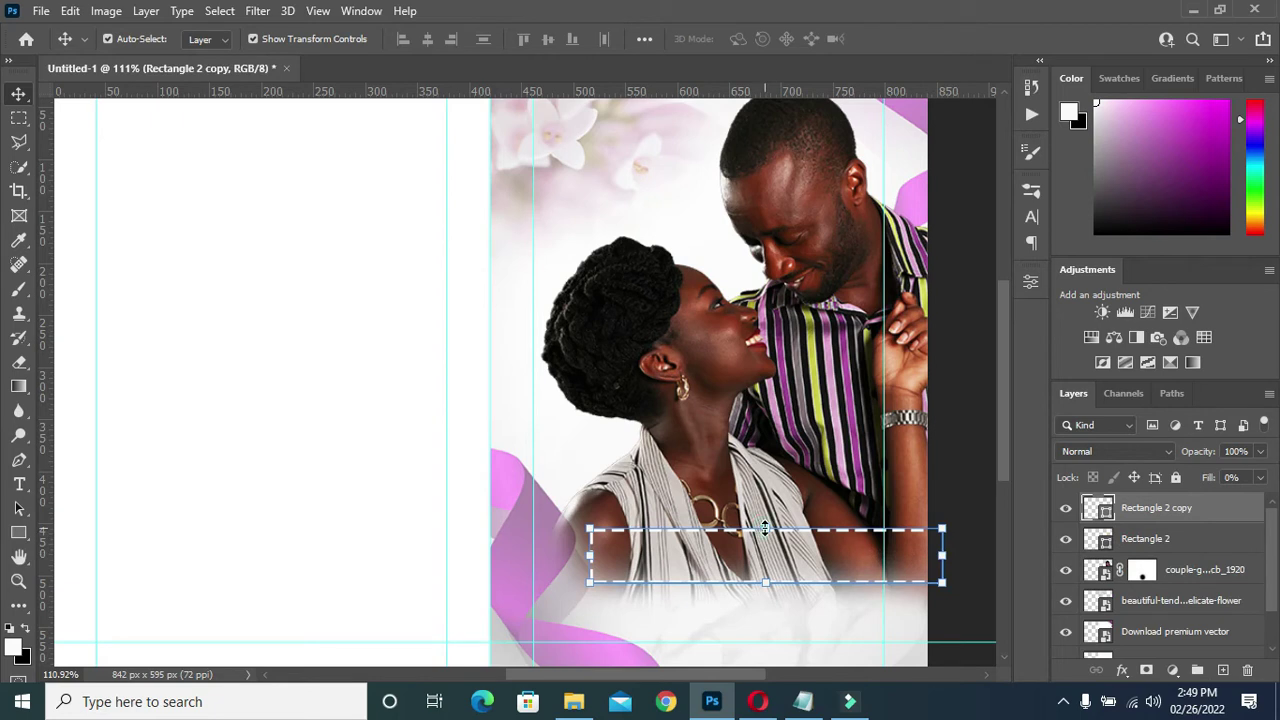
# - Scale the copy down to about 325 × 33 px so it sits inside the dashed frame
pyautogui.click(764, 528)
pyautogui.moveTo(764, 528); pyautogui.dragTo(768, 531)
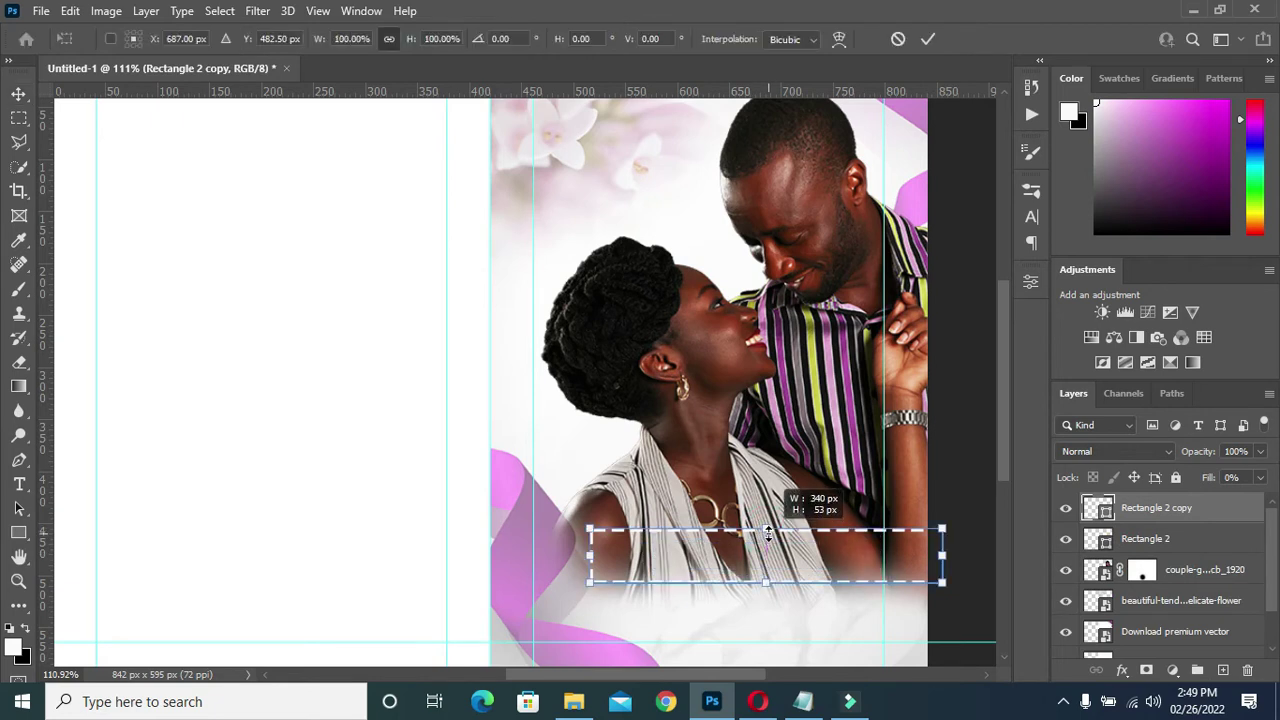
pyautogui.moveTo(767, 538); pyautogui.dragTo(790, 554)
pyautogui.scroll(1, 790, 554)
pyautogui.scroll(2, 790, 554)
pyautogui.scroll(1, 890, 561)
pyautogui.moveTo(580, 556); pyautogui.dragTo(495, 557)
pyautogui.moveTo(904, 557); pyautogui.dragTo(922, 569)
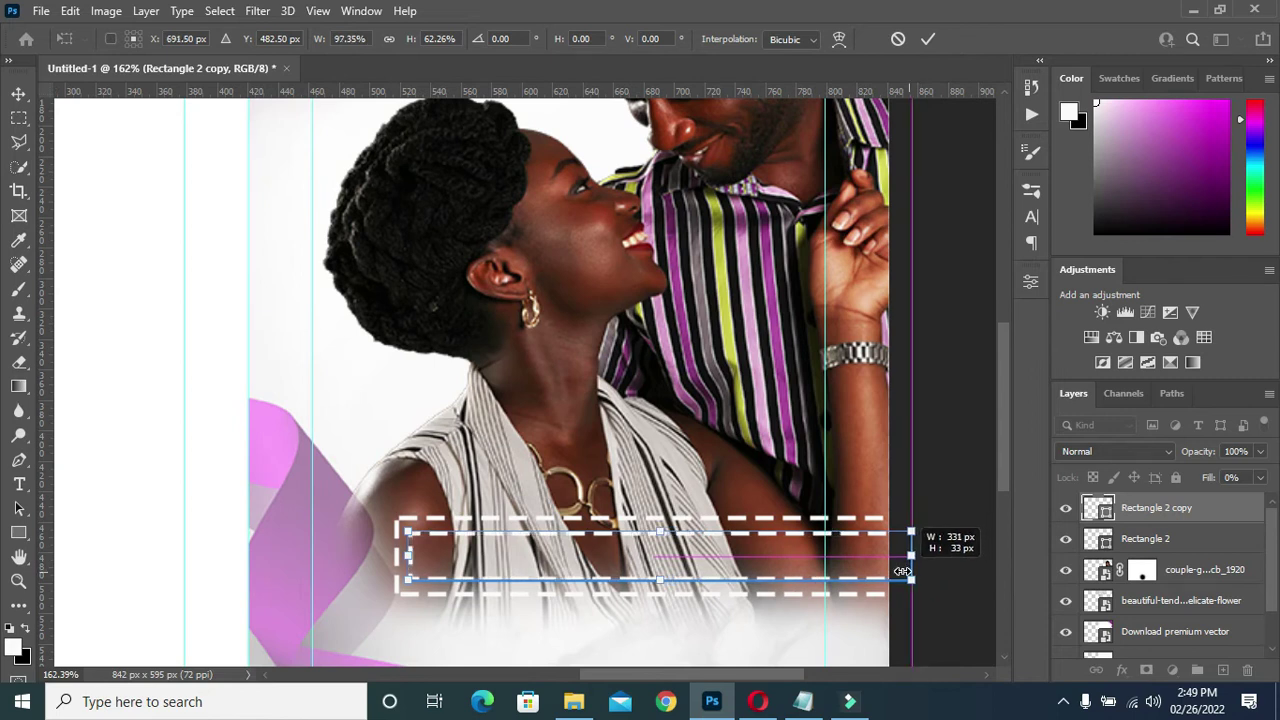
pyautogui.moveTo(922, 569); pyautogui.dragTo(902, 567)
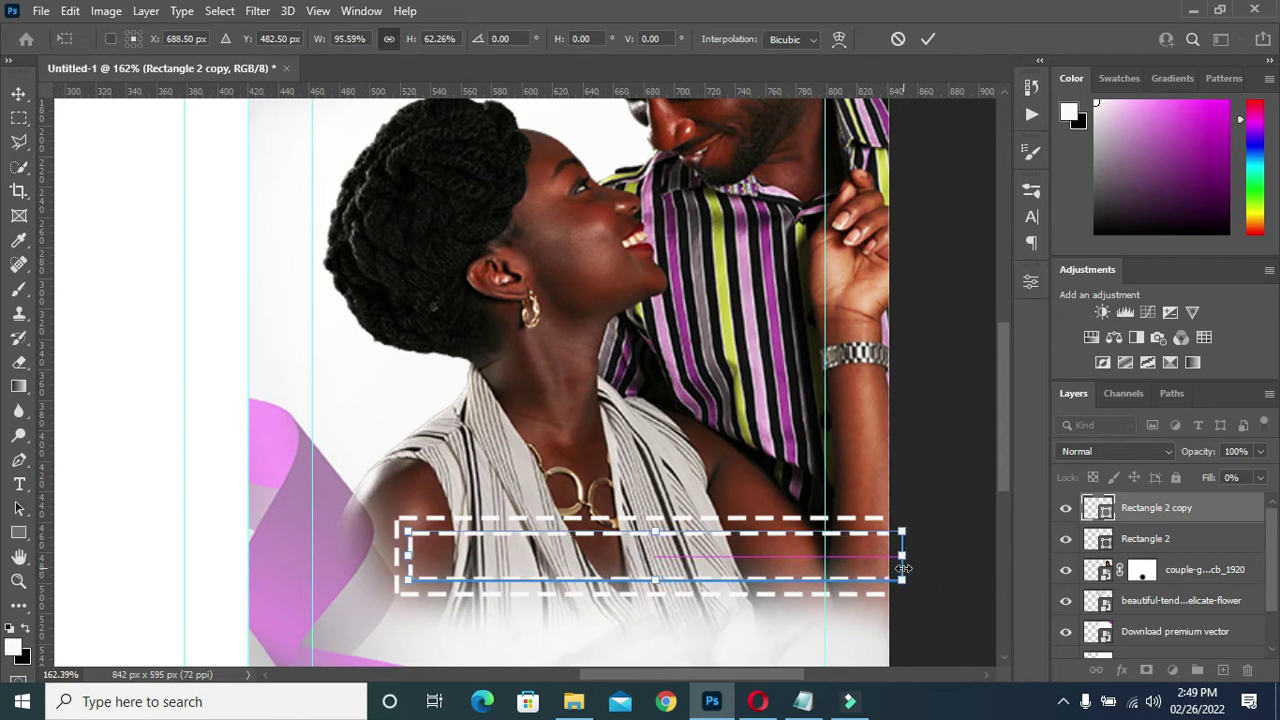
pyautogui.click(924, 41)
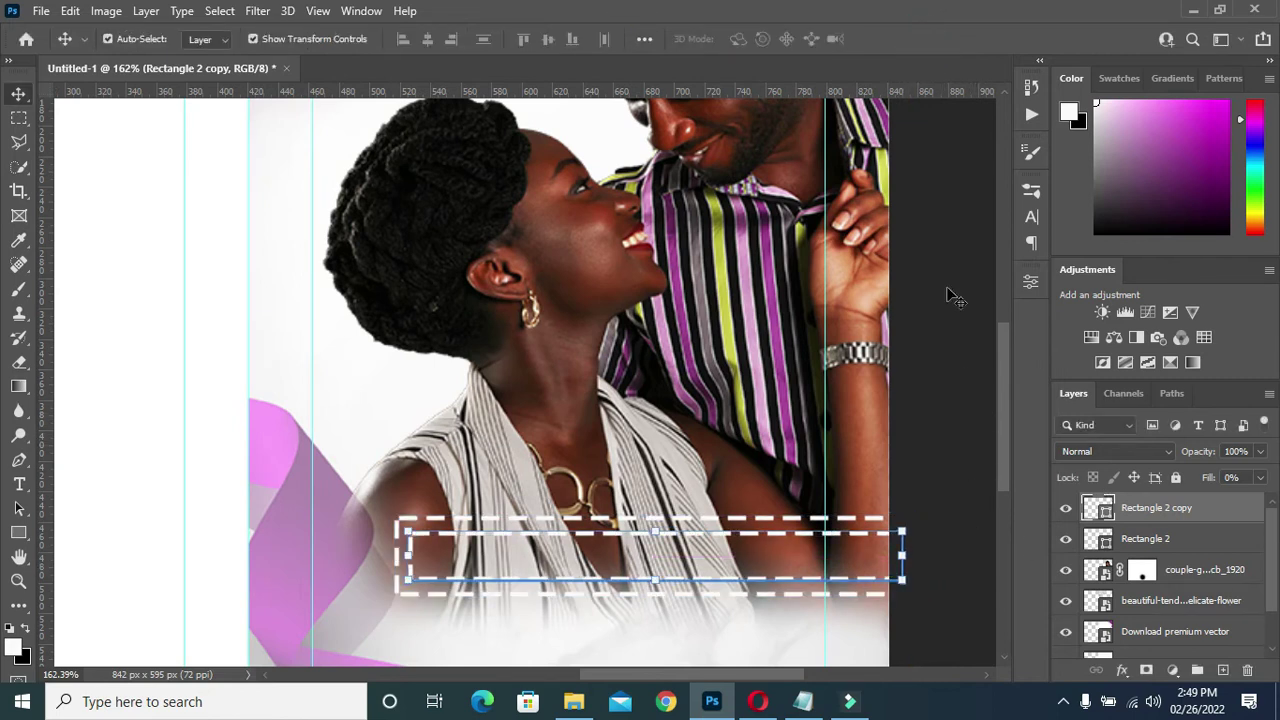
pyautogui.click(1030, 282)
# - Remove the copy's outline by making it solid with no stroke colour
pyautogui.click(903, 523)
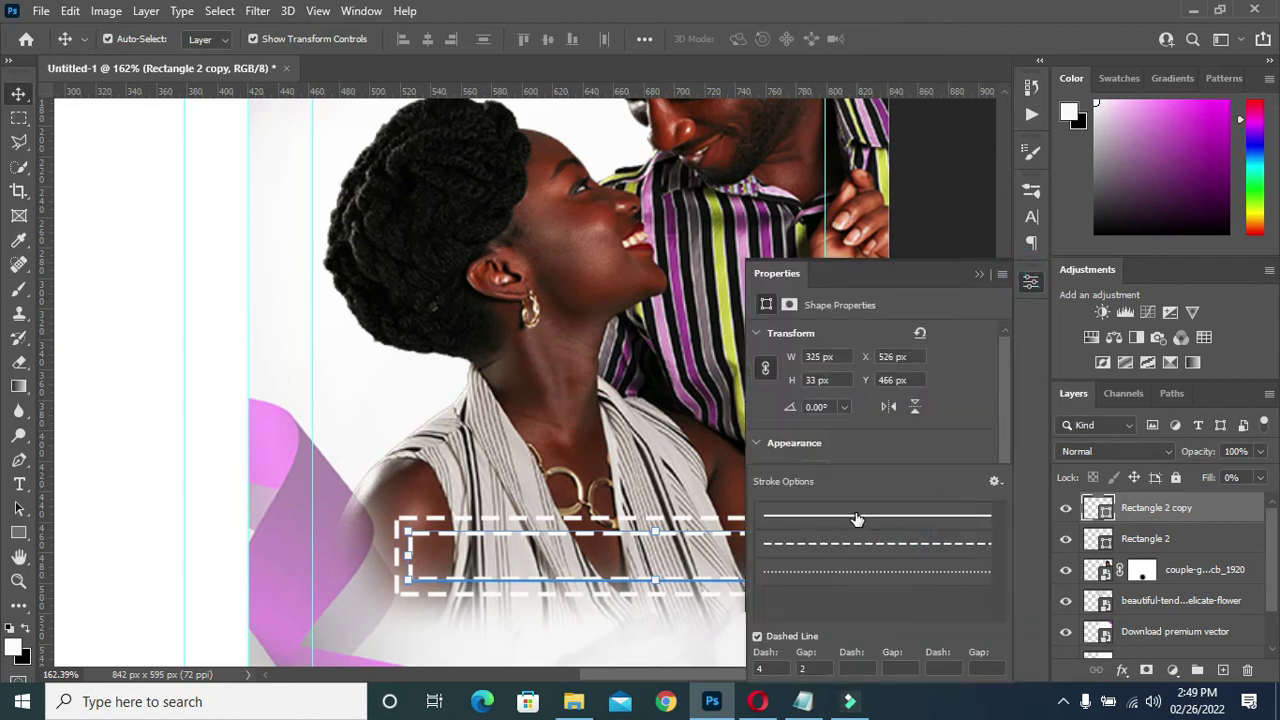
pyautogui.click(857, 518)
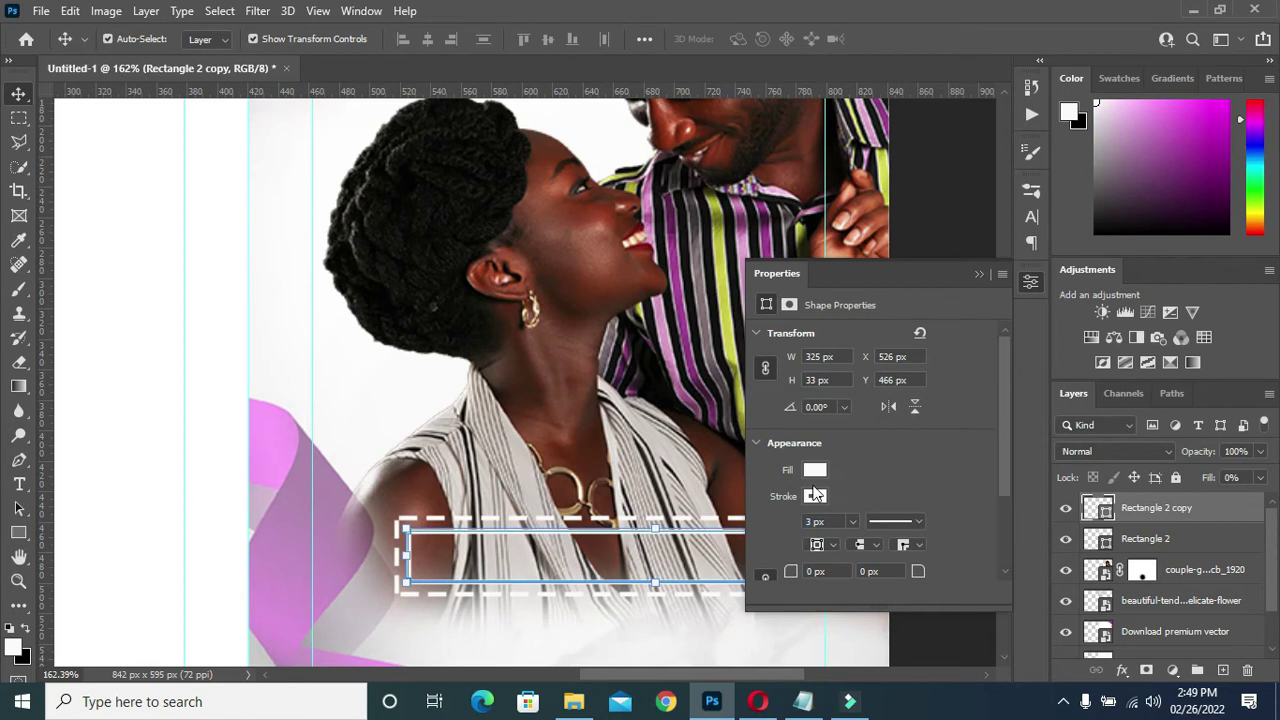
pyautogui.click(815, 496)
pyautogui.click(777, 399)
pyautogui.click(953, 370)
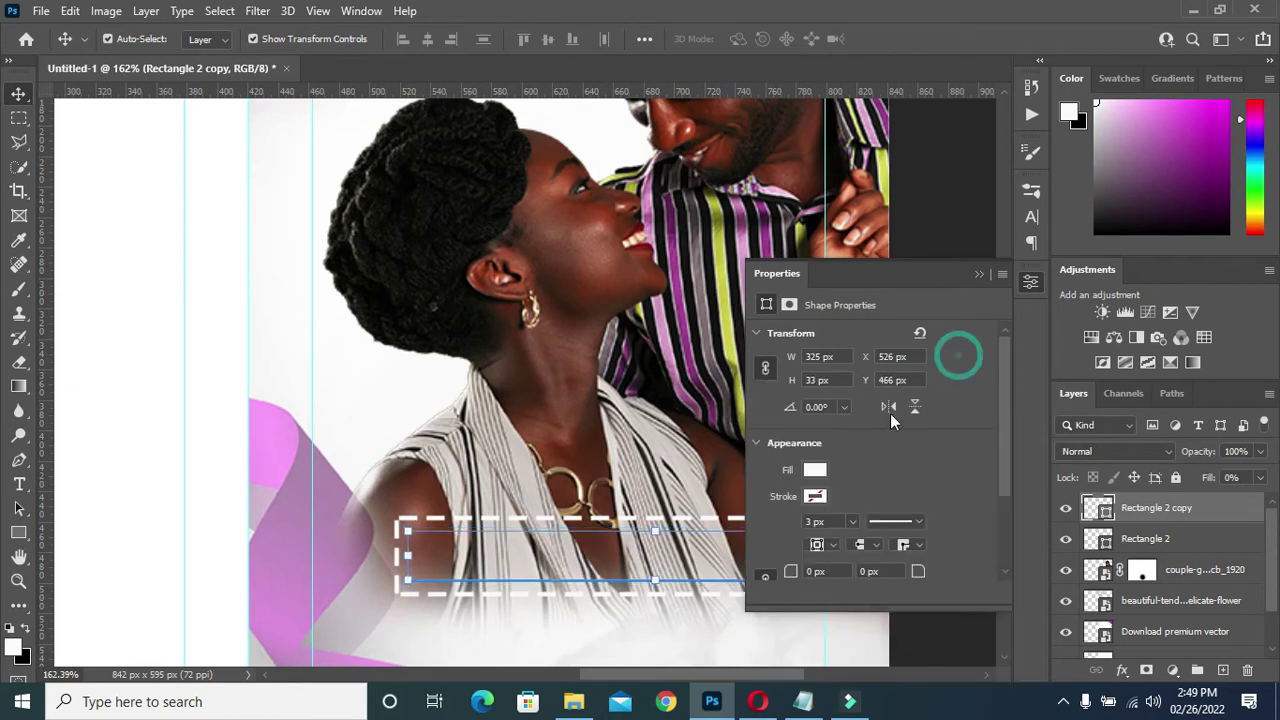
# - Fill the copy with magenta at 89% layer fill
pyautogui.click(815, 463)
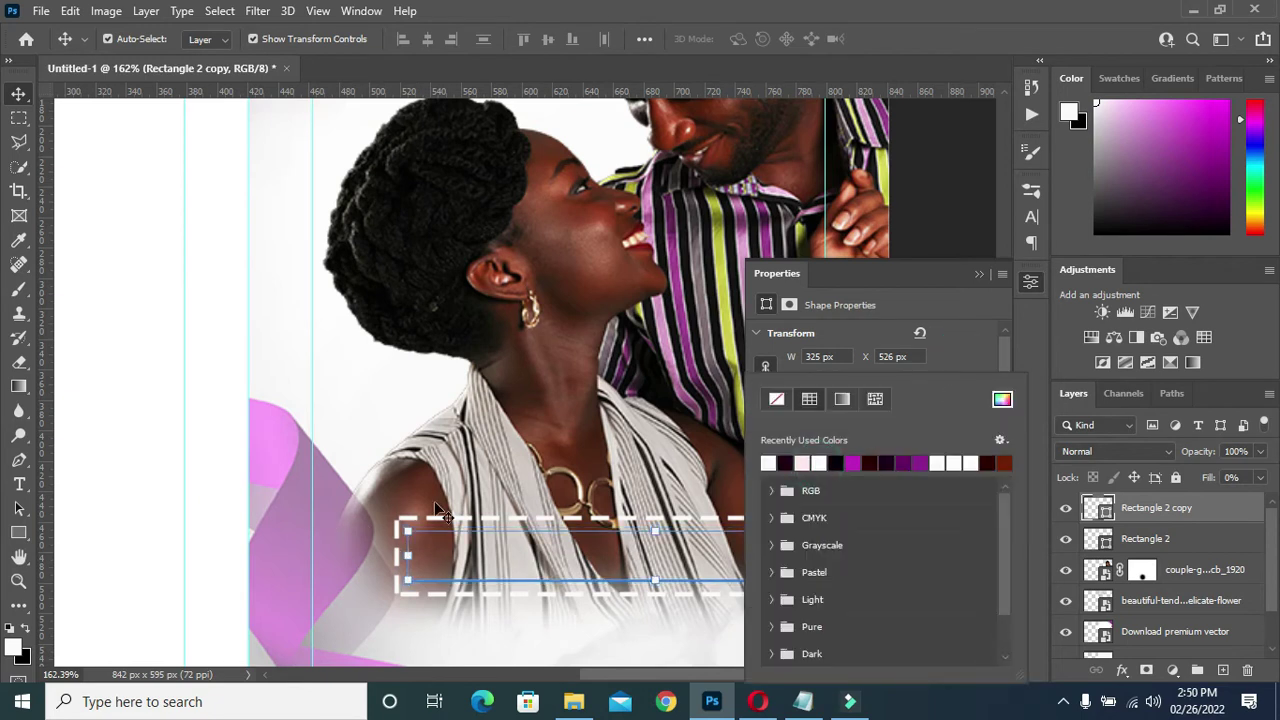
pyautogui.click(852, 463)
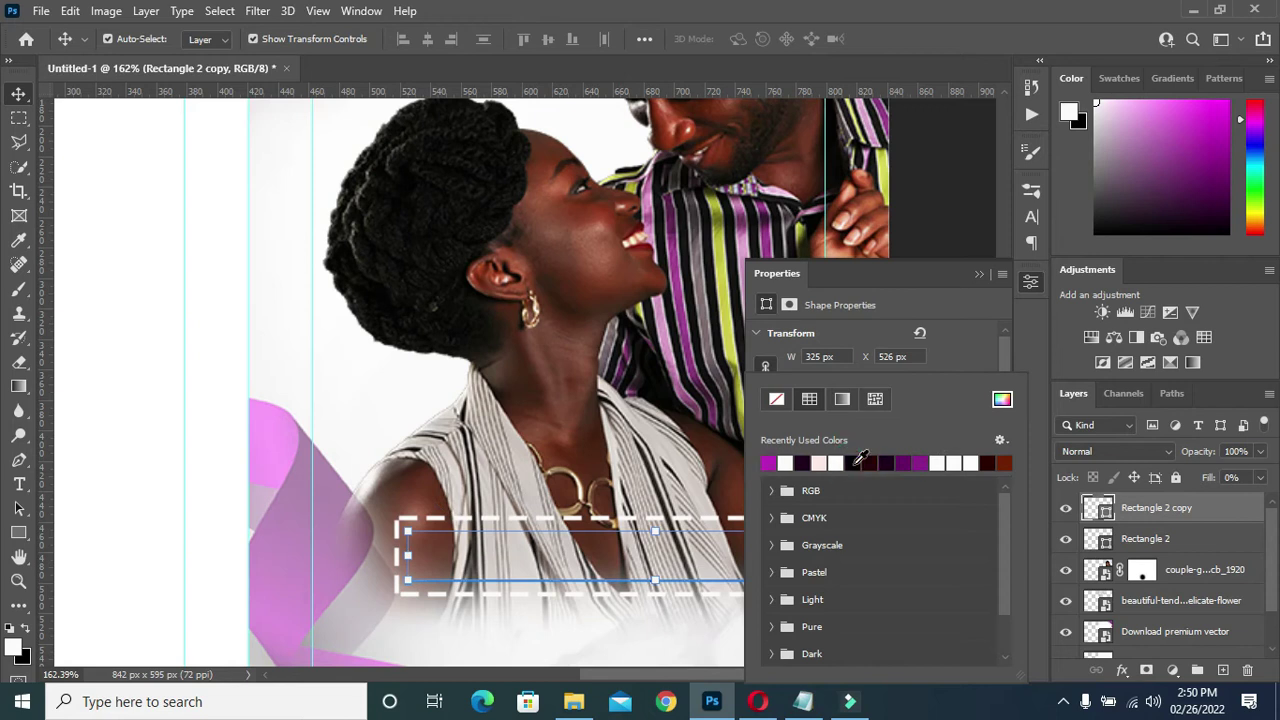
pyautogui.click(967, 316)
pyautogui.moveTo(1206, 483)
pyautogui.mouseDown()
pyautogui.moveTo(1275, 480)
pyautogui.moveTo(1213, 482)
pyautogui.mouseUp()
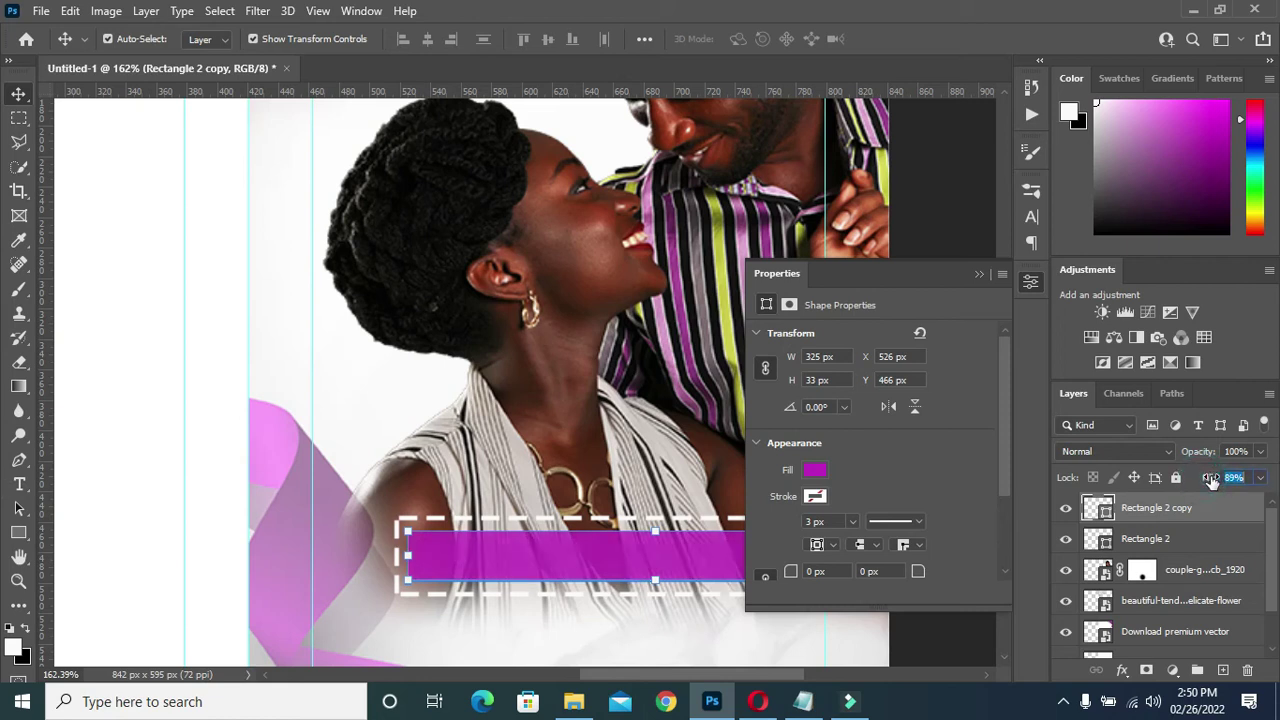
pyautogui.click(980, 273)
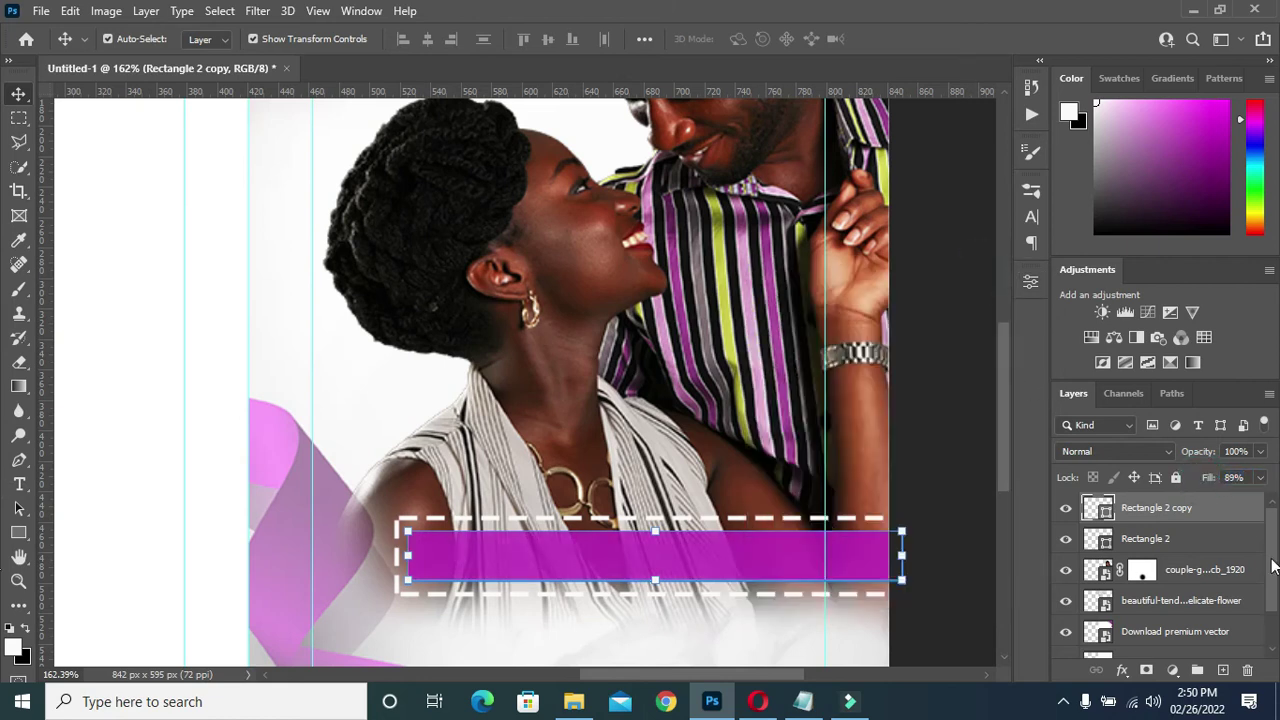
pyautogui.click(923, 429)
pyautogui.hotkey('ctrl', '0')
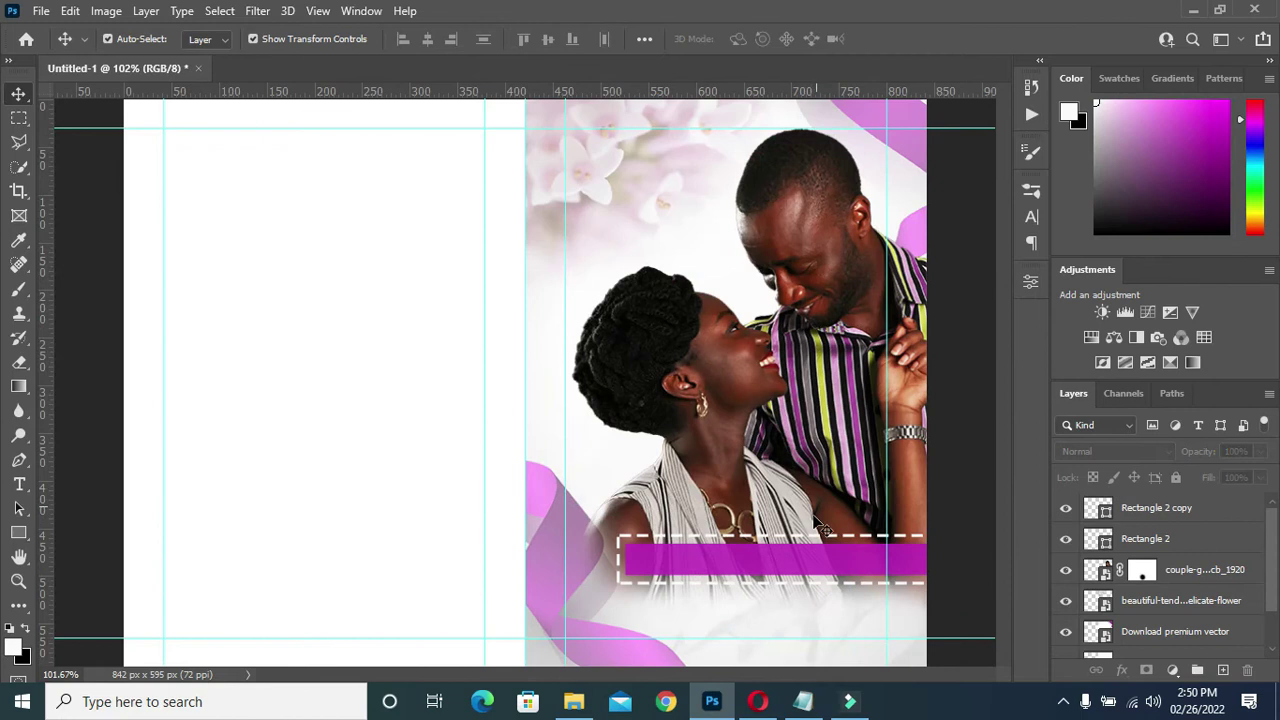
# - Enlarge the magenta bar by extending its top, bottom and left edges
pyautogui.scroll(1, 827, 560)
pyautogui.scroll(-2, 867, 585)
pyautogui.scroll(2, 848, 591)
pyautogui.scroll(2, 790, 575)
pyautogui.scroll(1, 780, 580)
pyautogui.click(820, 592)
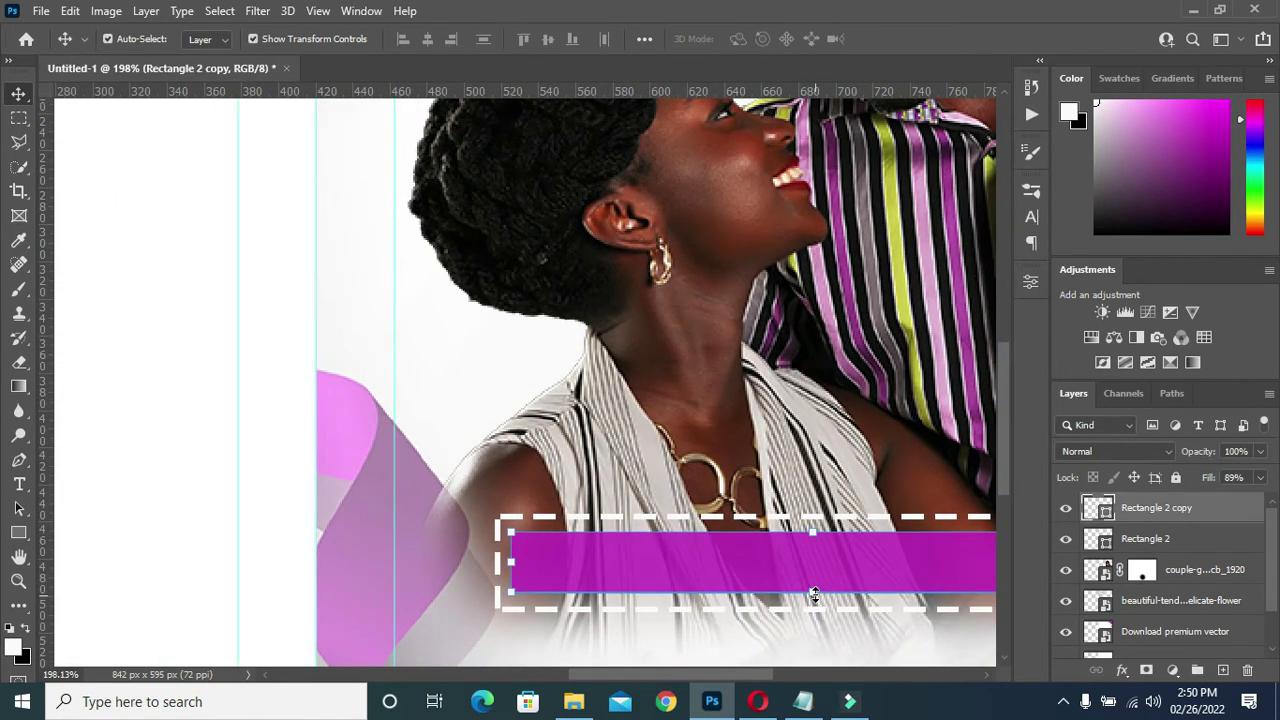
pyautogui.hotkey('ctrl', 't')
pyautogui.moveTo(814, 594); pyautogui.dragTo(814, 598)
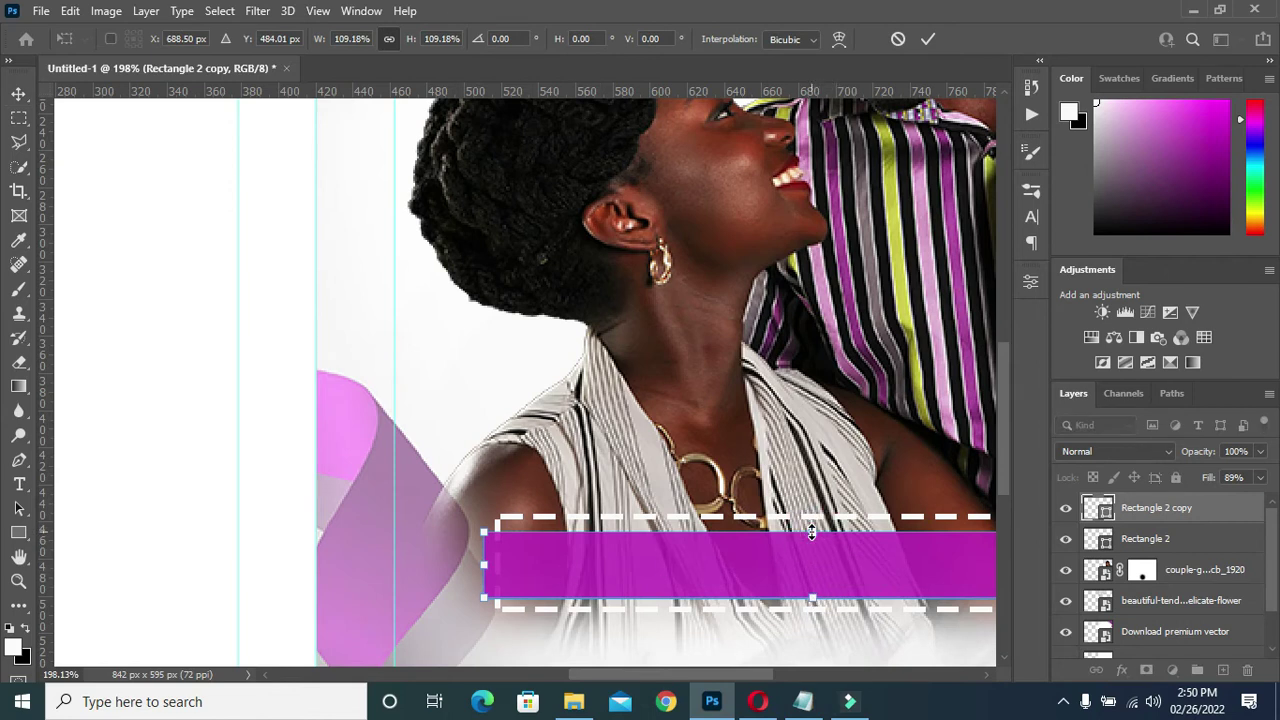
pyautogui.moveTo(811, 533); pyautogui.dragTo(811, 527)
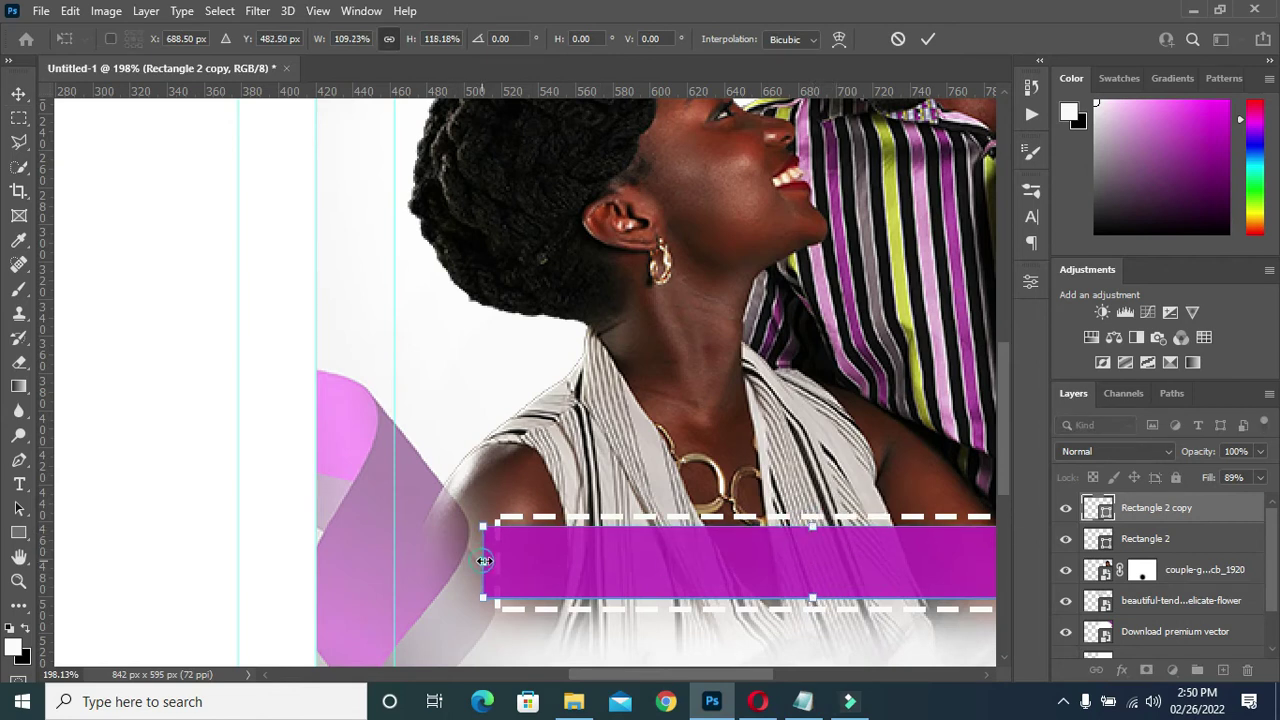
pyautogui.moveTo(482, 561); pyautogui.dragTo(506, 561)
pyautogui.scroll(-2, 764, 265)
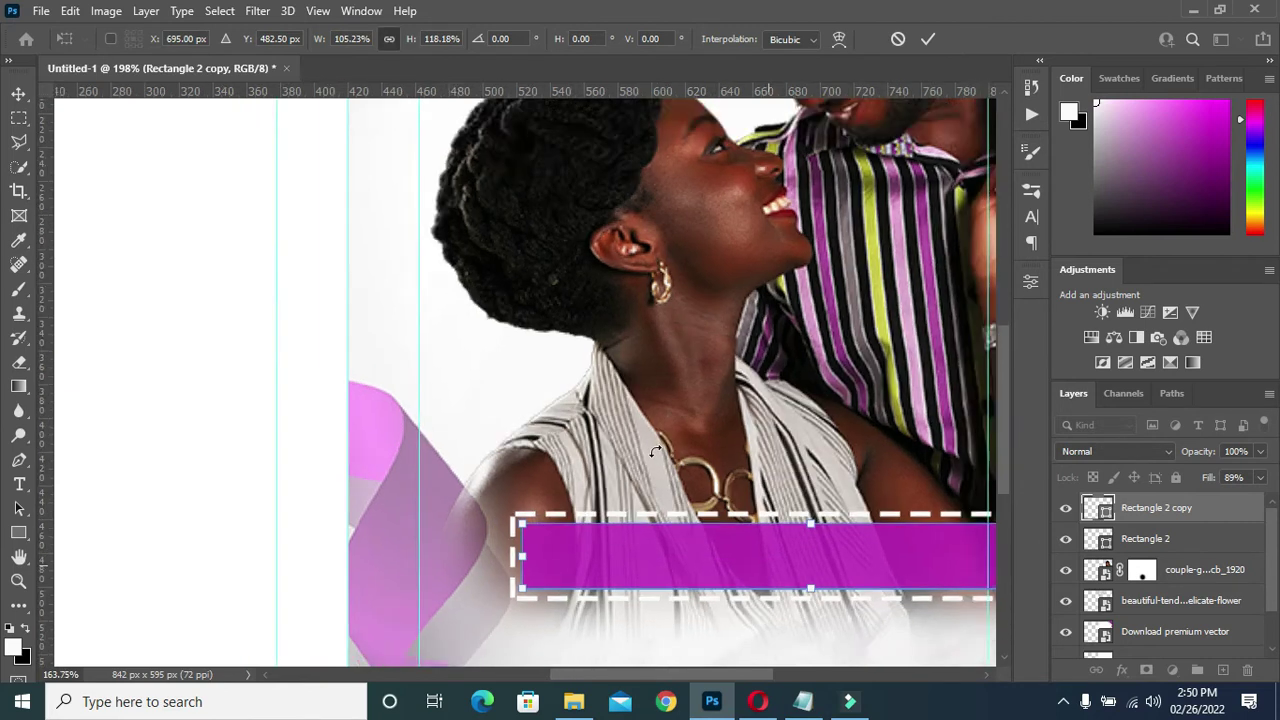
pyautogui.scroll(-2, 764, 265)
pyautogui.press('Return')
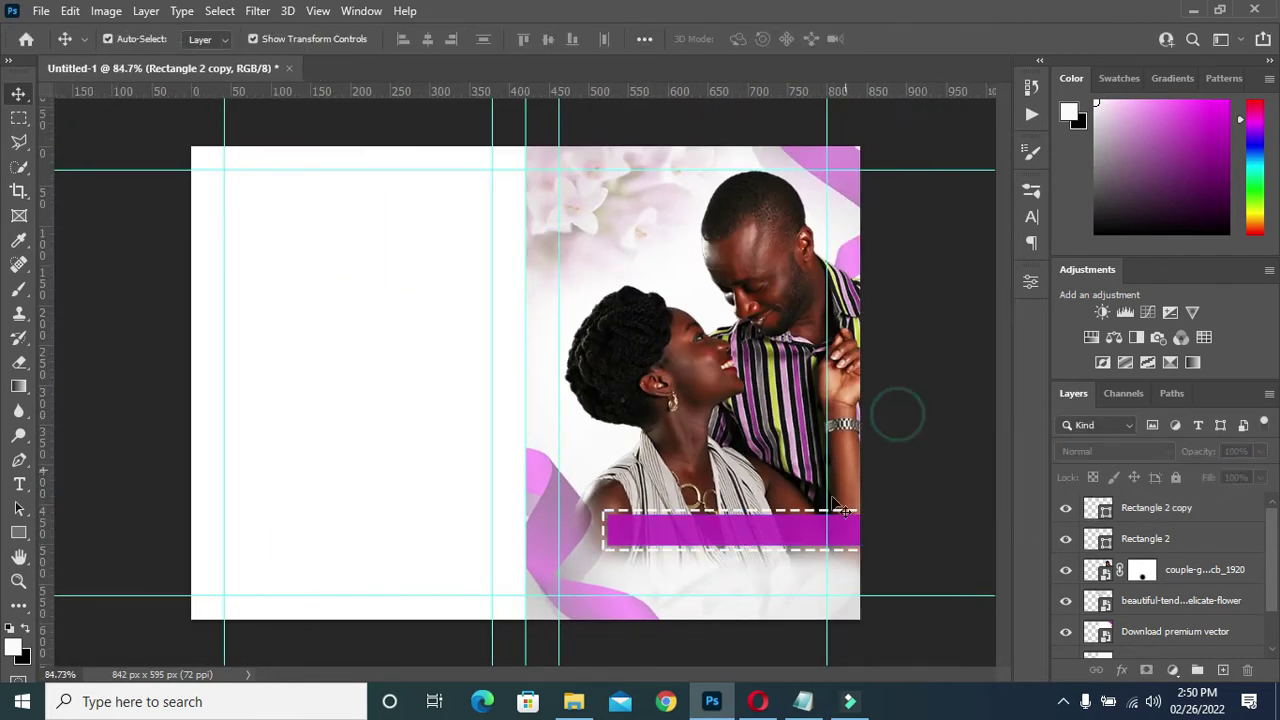
# - Select the 'Together Forever' line in the Notepad notes, then minimize Notepad
pyautogui.scroll(1, 771, 563)
pyautogui.scroll(-2, 777, 560)
pyautogui.scroll(2, 740, 563)
pyautogui.scroll(-1, 740, 563)
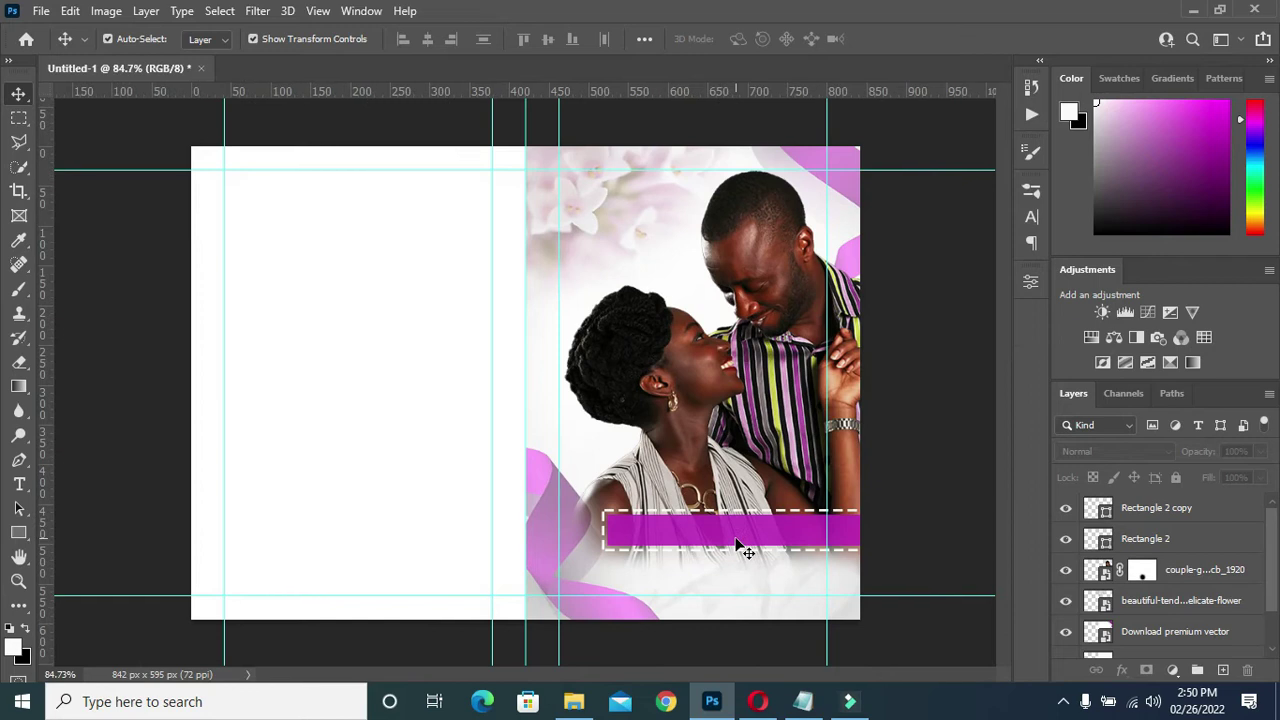
pyautogui.scroll(1, 950, 561)
pyautogui.scroll(1, 975, 587)
pyautogui.scroll(-1, 966, 583)
pyautogui.scroll(1, 966, 583)
pyautogui.scroll(-2, 686, 563)
pyautogui.scroll(1, 912, 532)
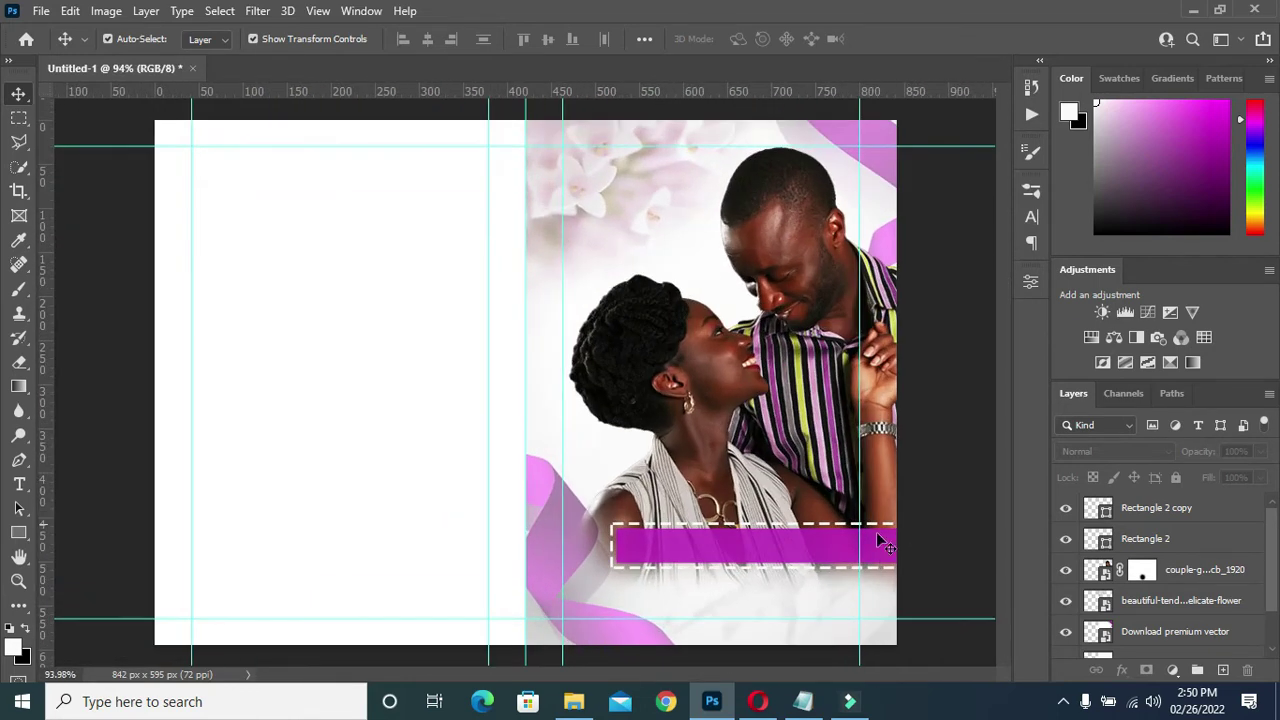
pyautogui.scroll(2, 900, 540)
pyautogui.scroll(2, 860, 560)
pyautogui.scroll(1, 830, 520)
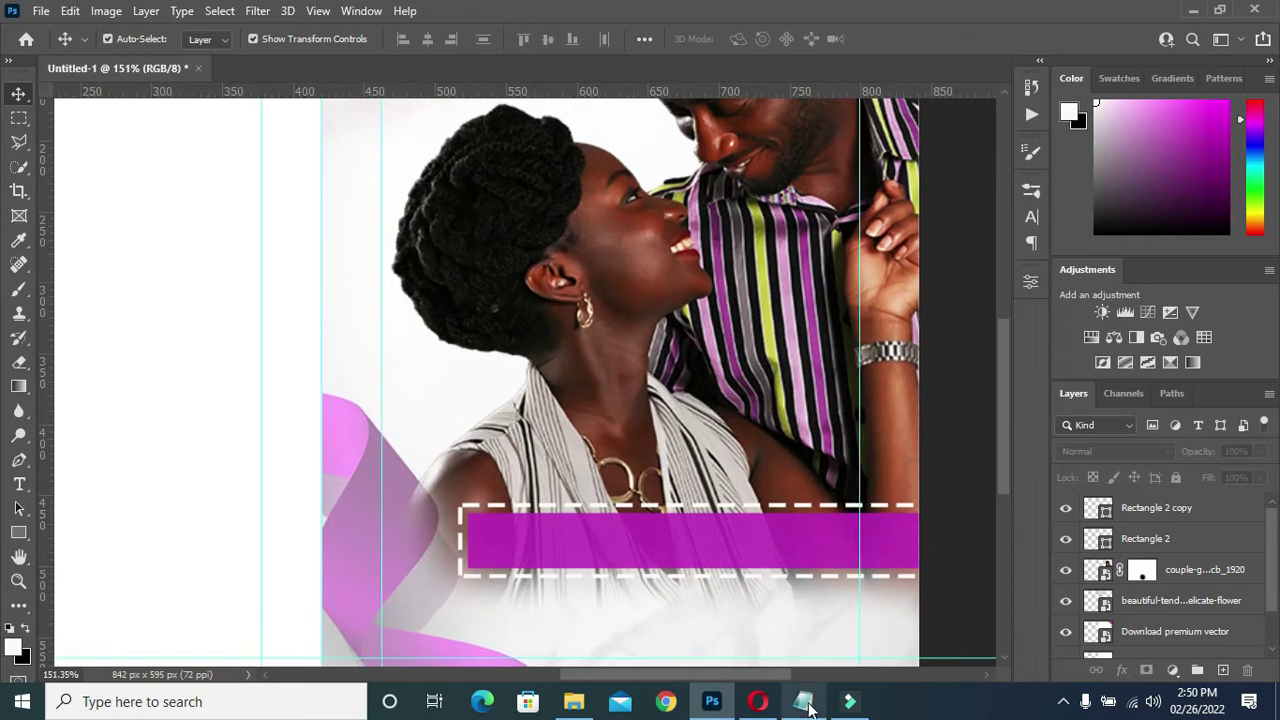
pyautogui.click(803, 701)
pyautogui.moveTo(340, 163); pyautogui.dragTo(259, 174)
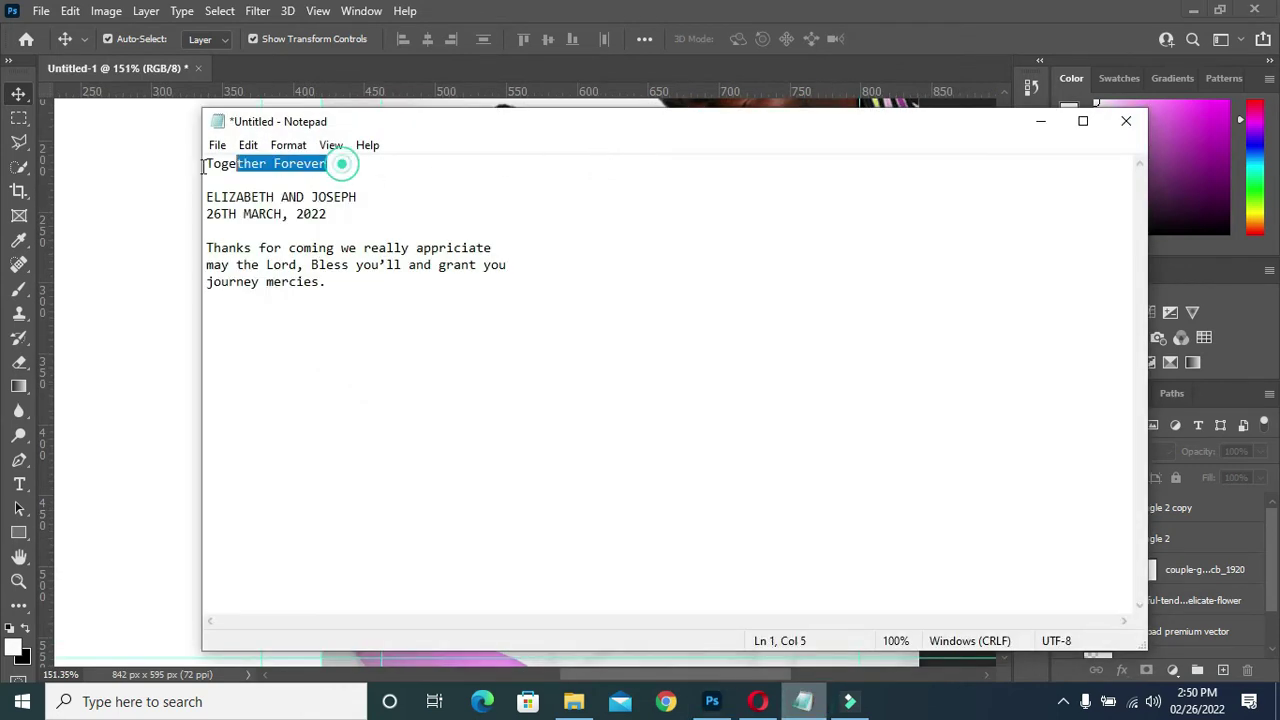
pyautogui.click(1040, 121)
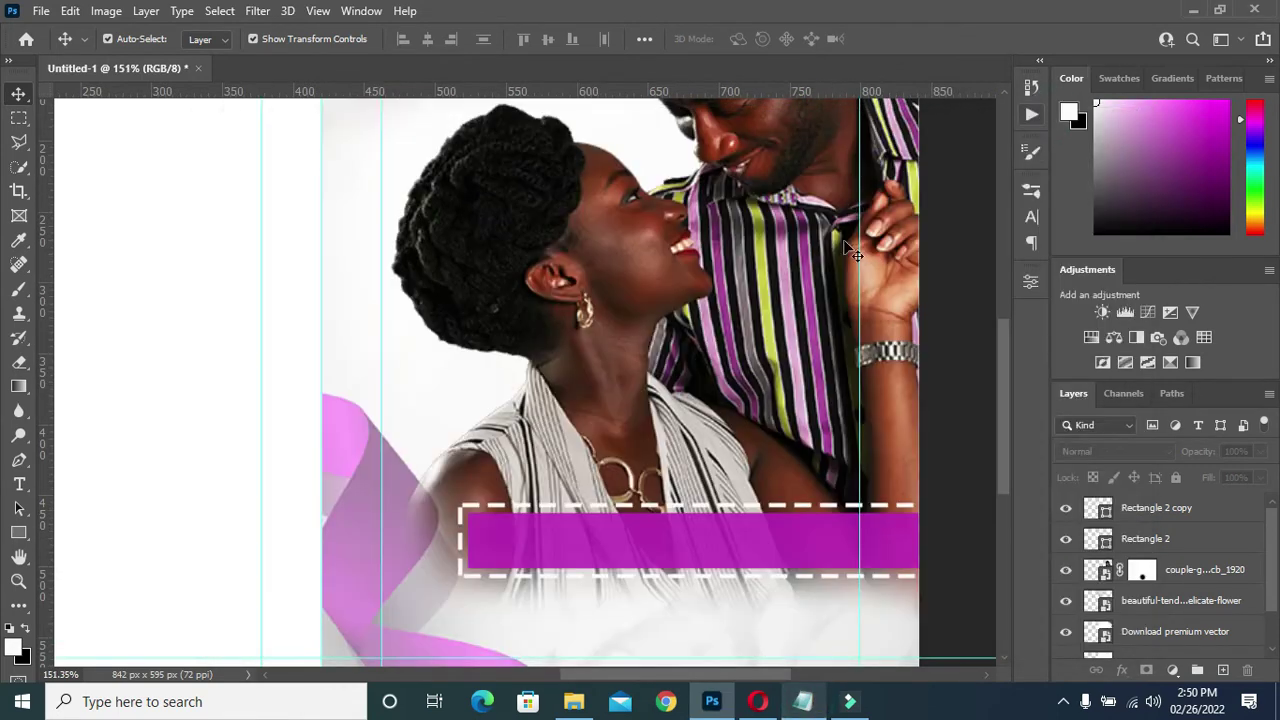
pyautogui.scroll(-2, 500, 194)
pyautogui.scroll(2, 590, 162)
# - Add a 'Together Forever' text layer at the top left of the couple photo
pyautogui.scroll(1, 590, 162)
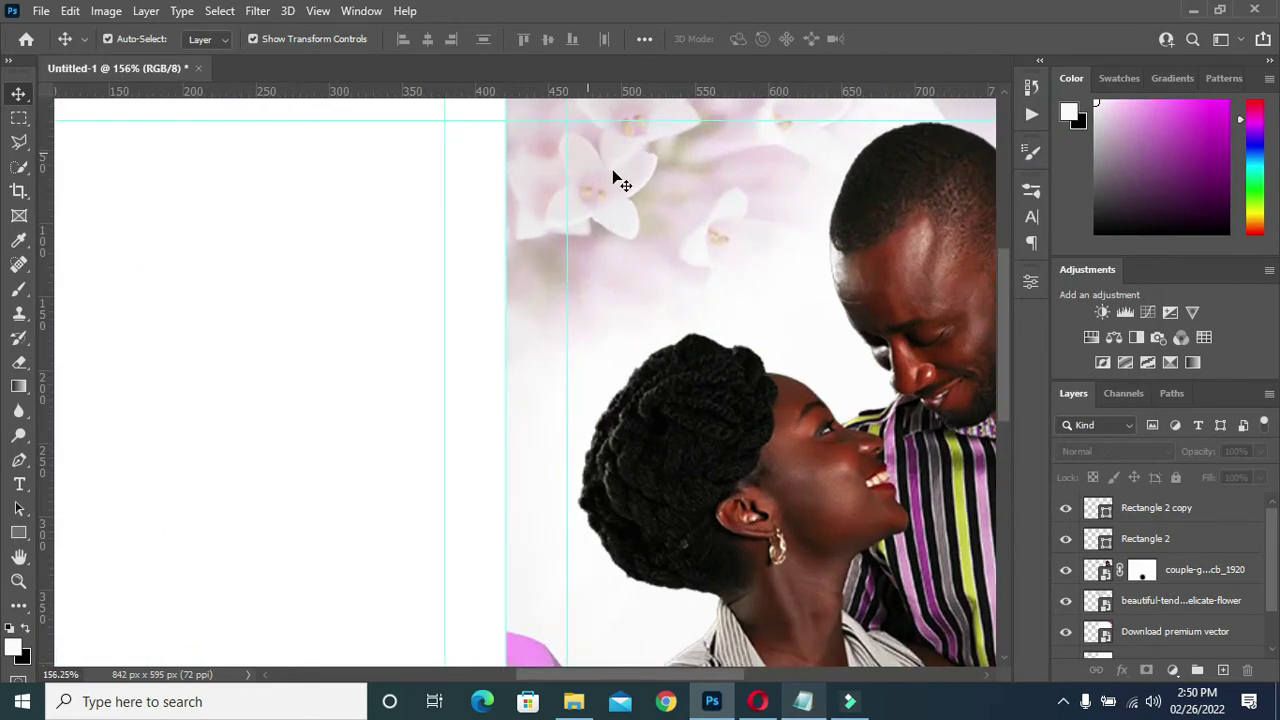
pyautogui.press('t')
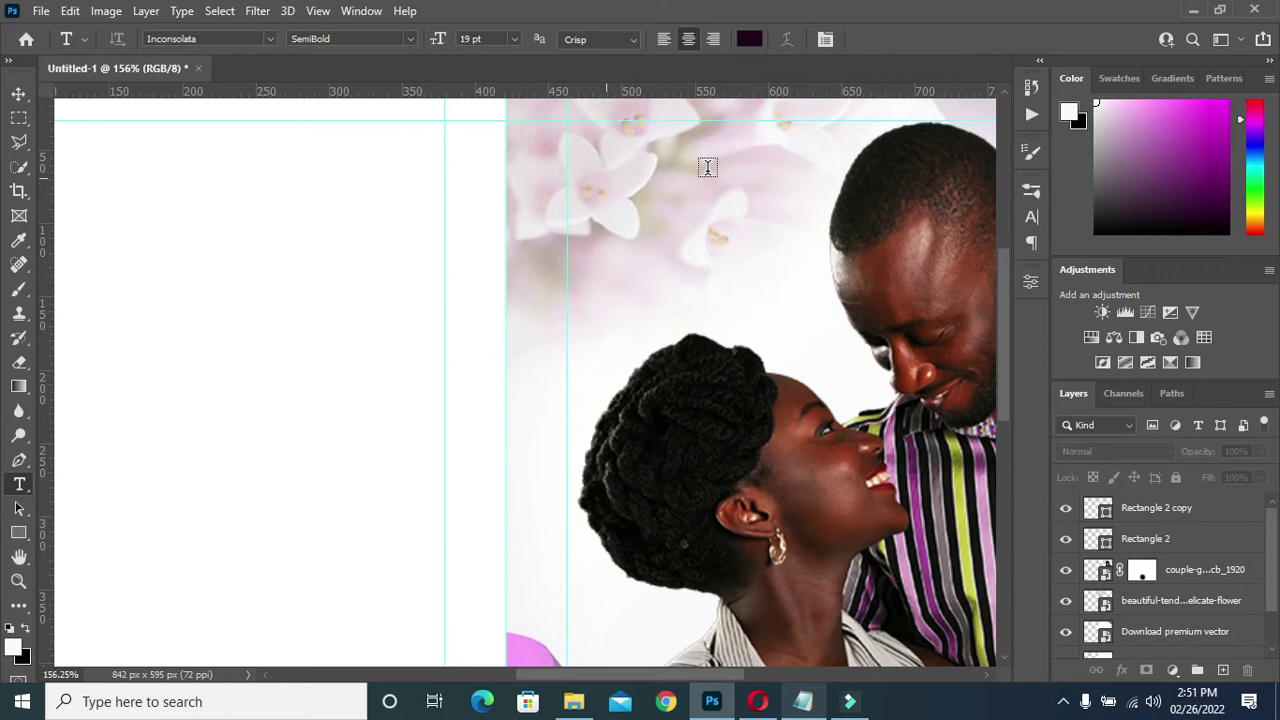
pyautogui.click(707, 167)
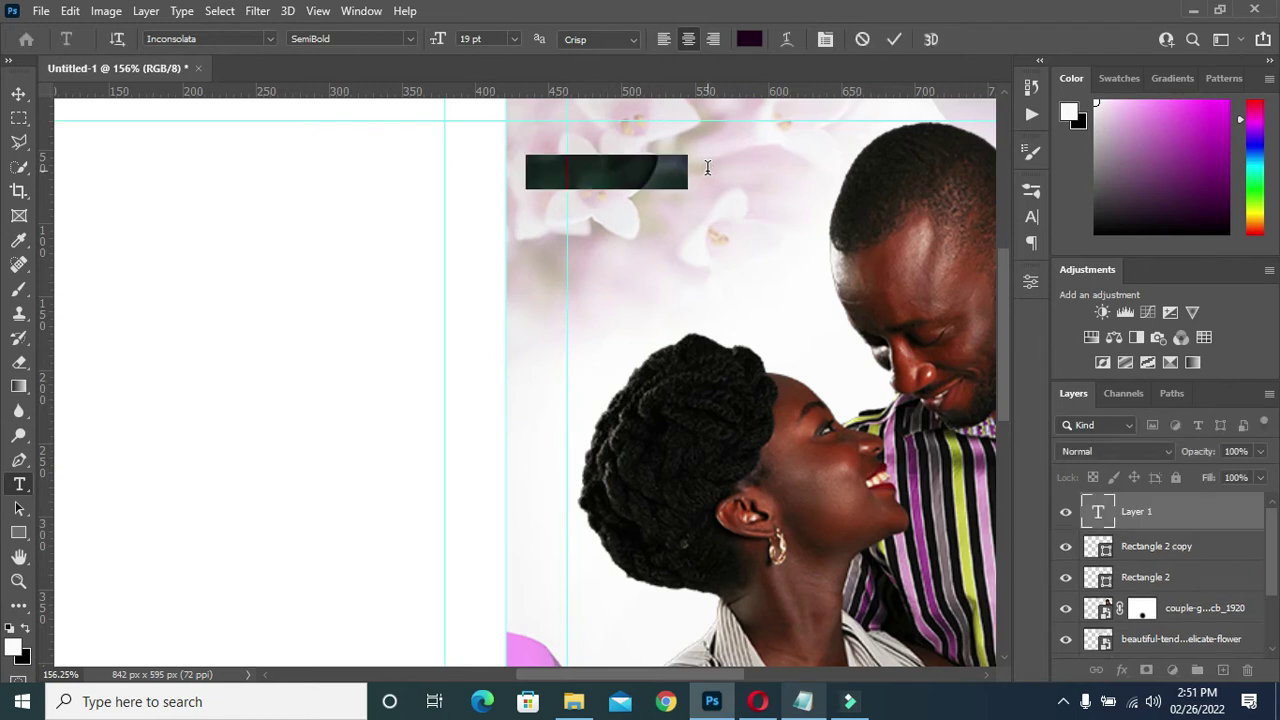
pyautogui.write('Together Forever')
pyautogui.click(894, 39)
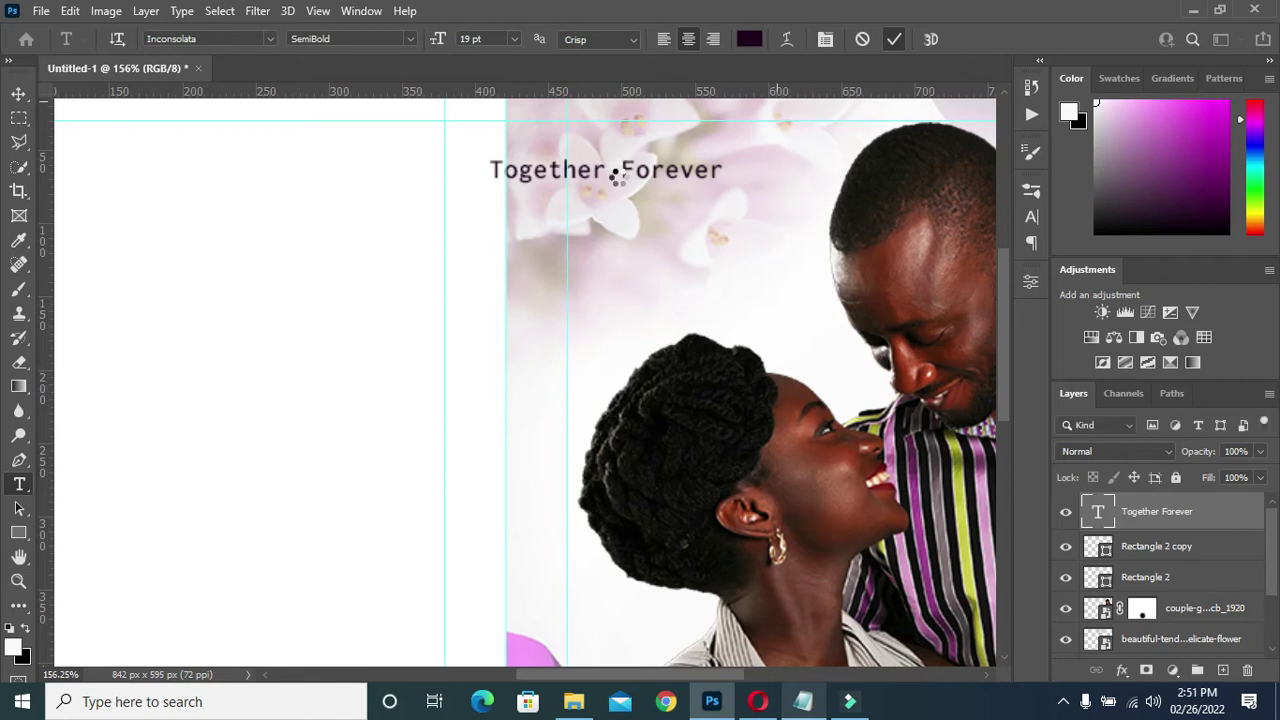
# - Break the title into two lines, with 'Forever' on its own line
pyautogui.scroll(-1, 620, 172)
pyautogui.click(624, 169)
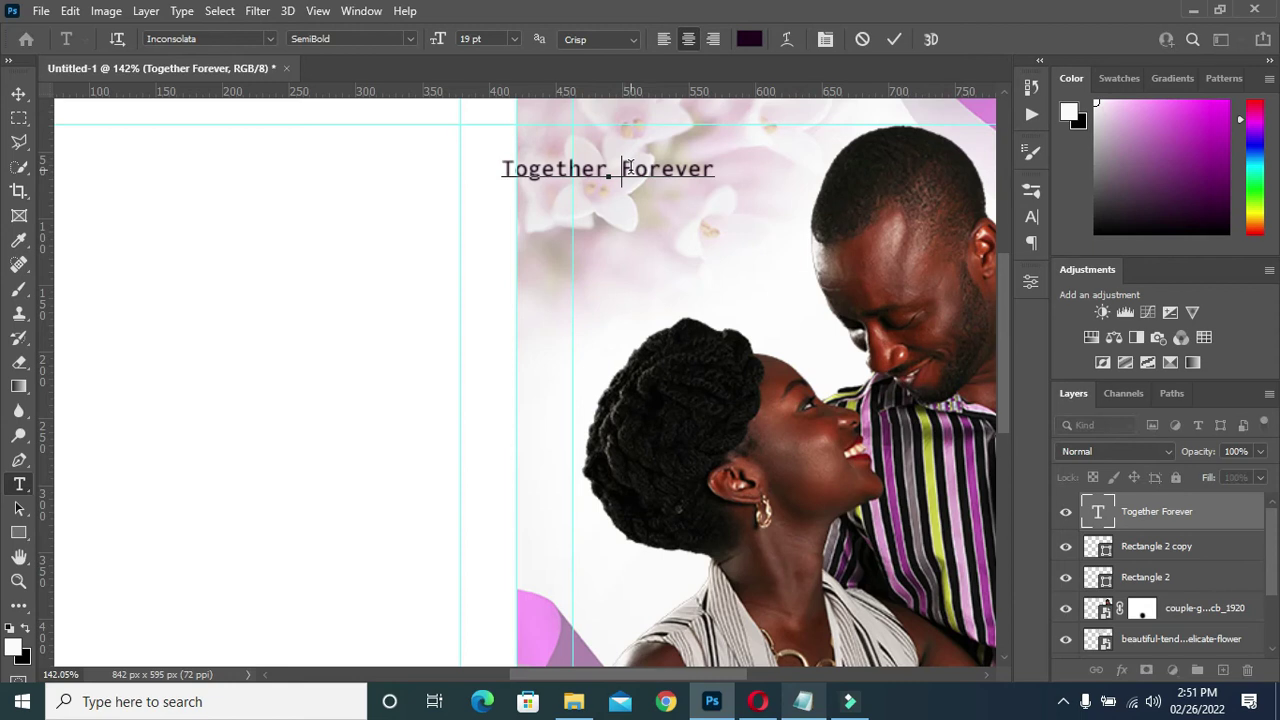
pyautogui.press('BackSpace')
pyautogui.press('BackSpace')
pyautogui.press('Return')
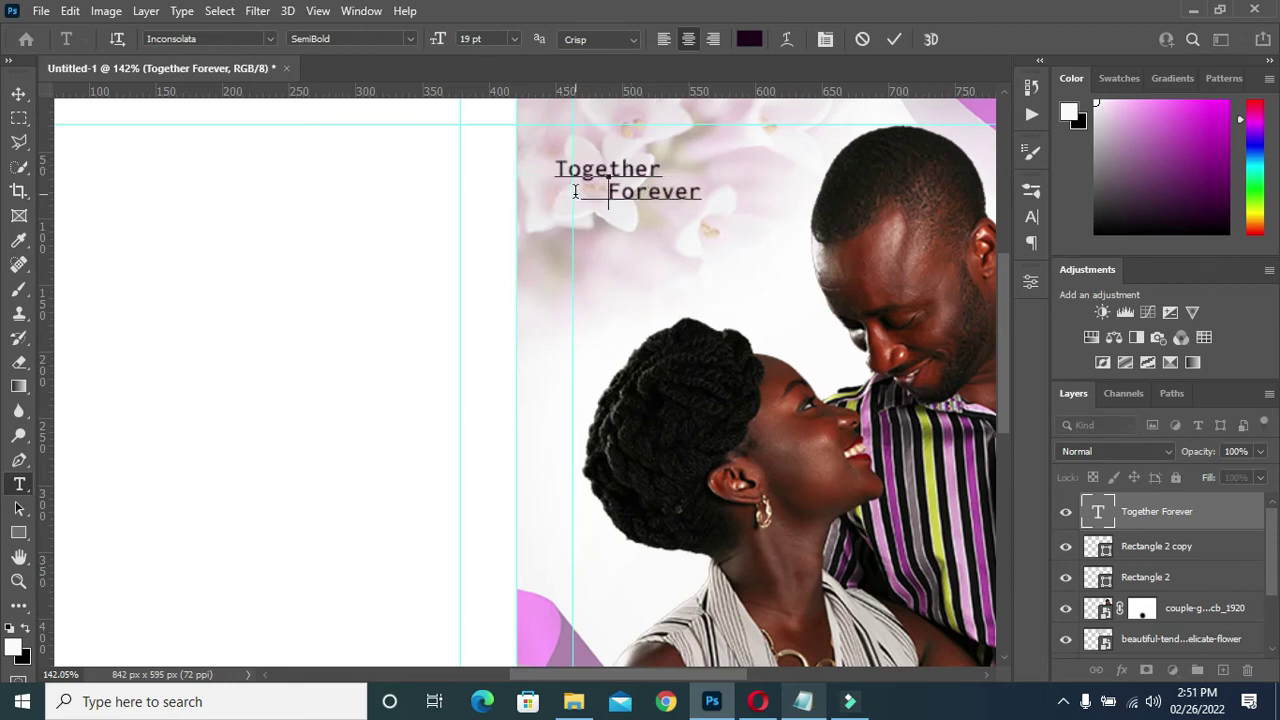
pyautogui.click(896, 39)
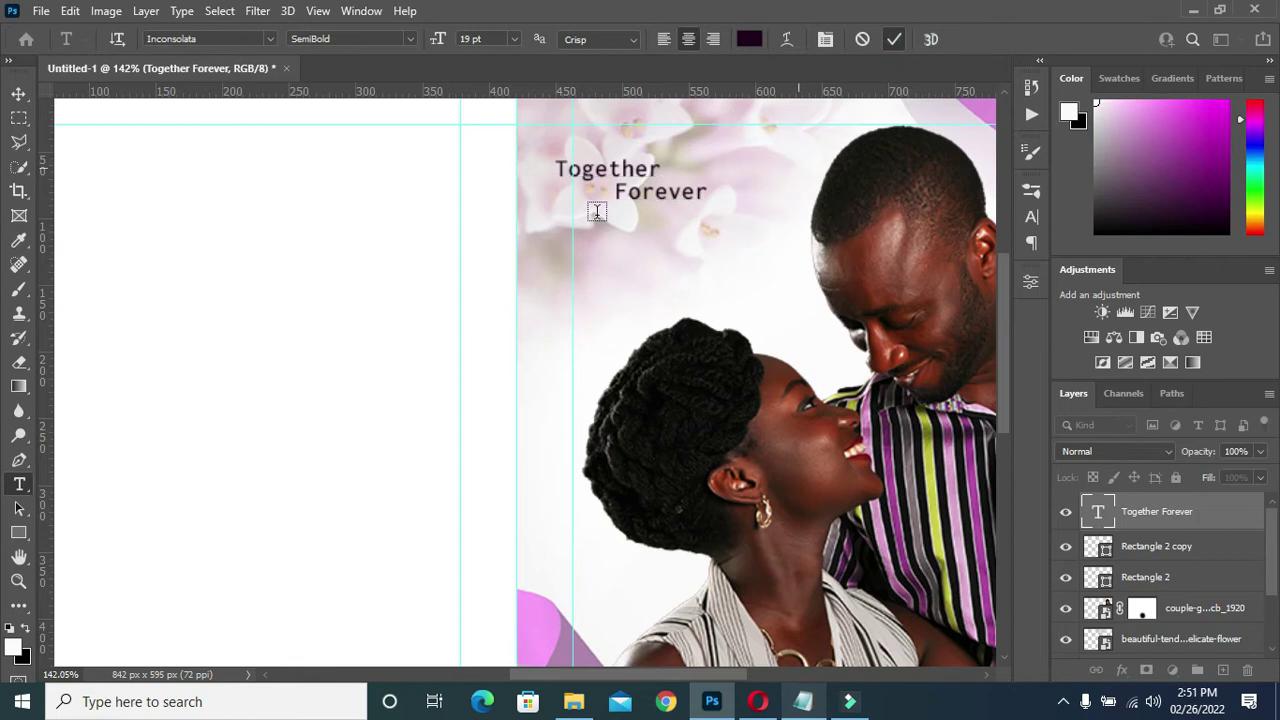
# - Set the title's font to Brittany Signature
pyautogui.press('v')
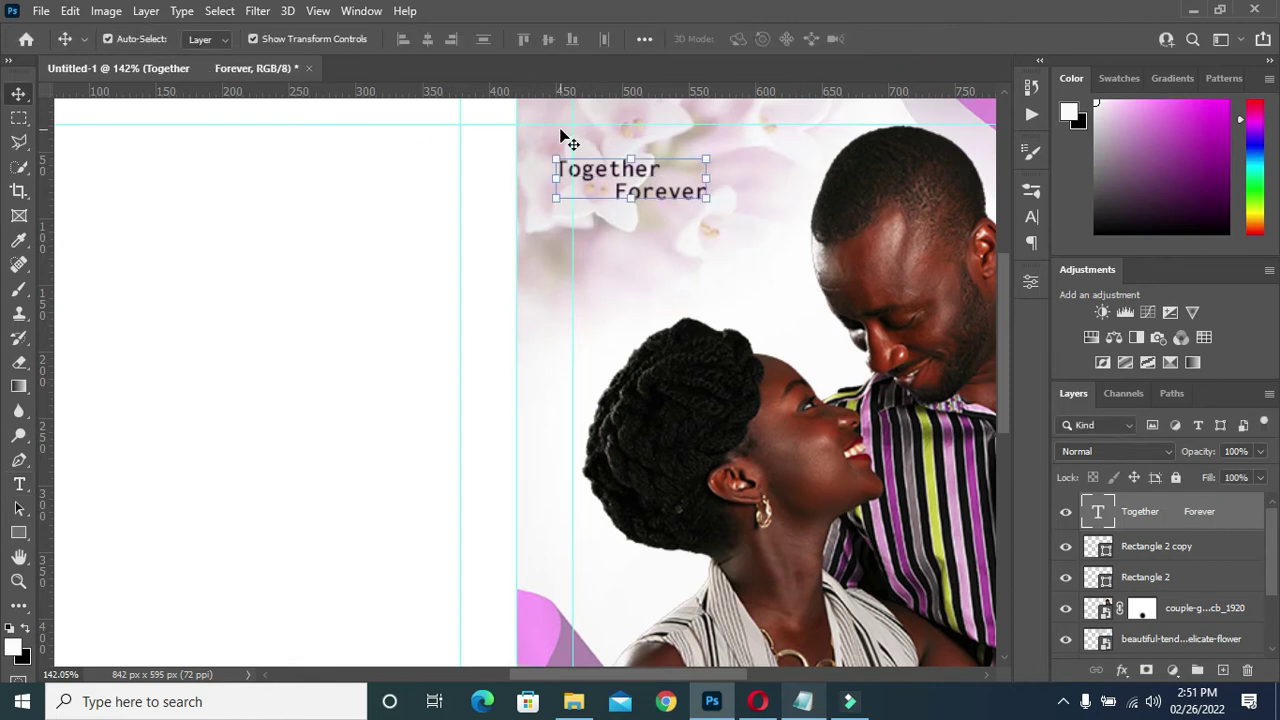
pyautogui.press('t')
pyautogui.click(270, 40)
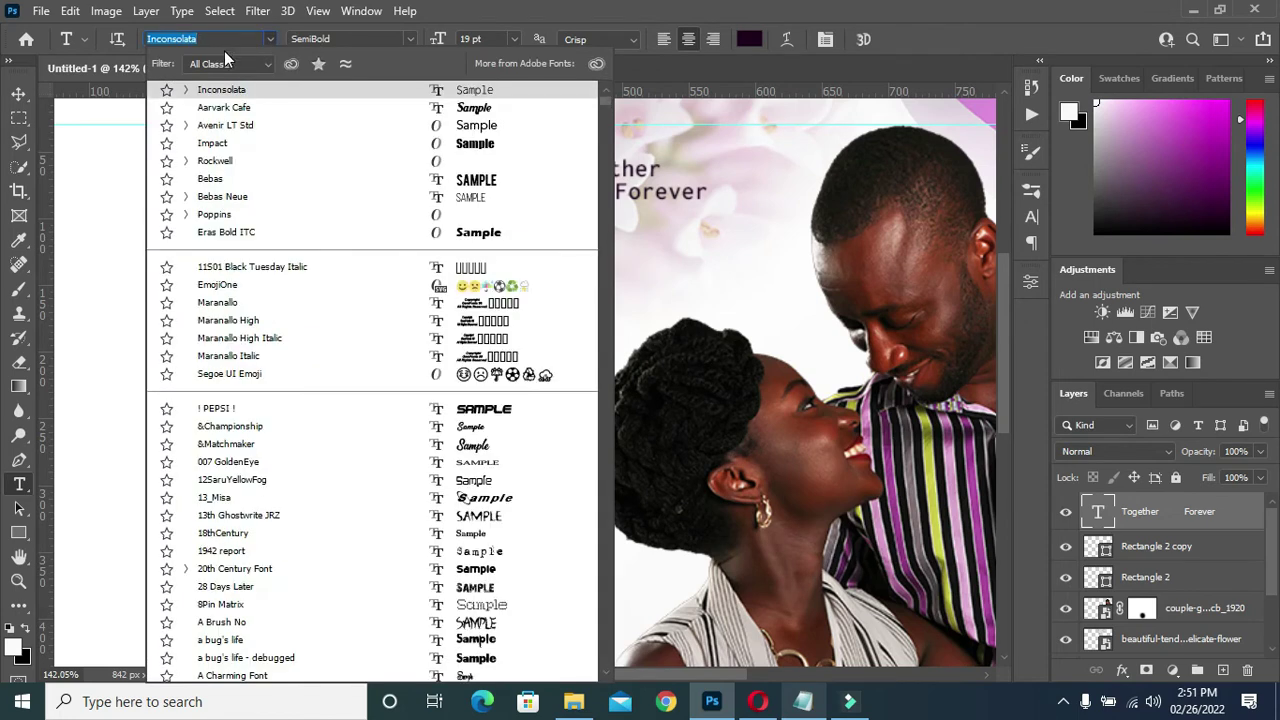
pyautogui.write('brittany Signature')
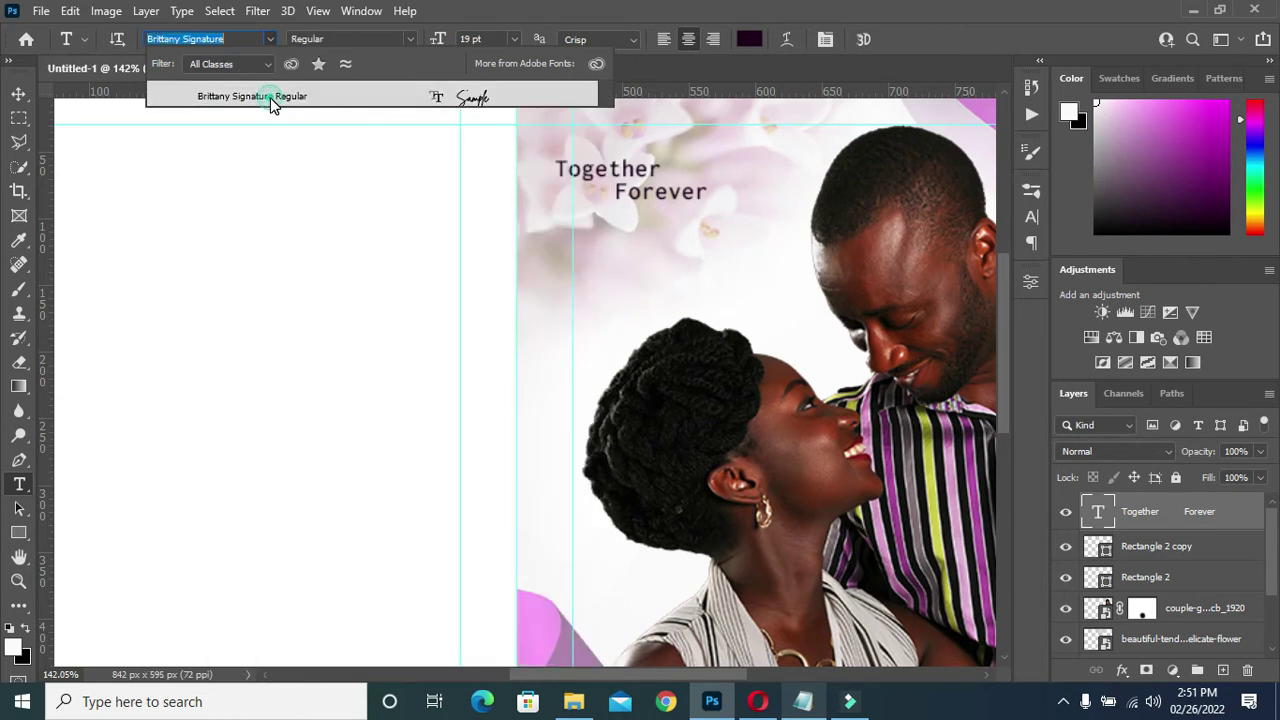
pyautogui.click(271, 97)
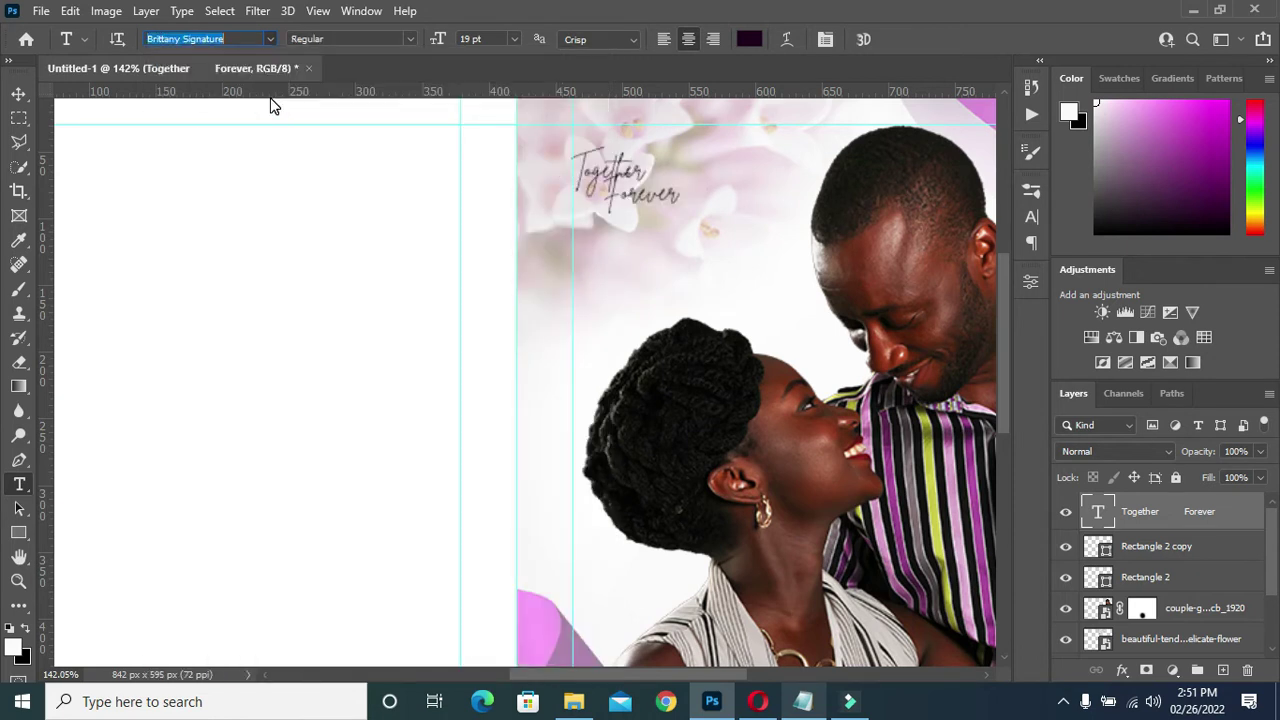
# - Widen the title's leading from 24 pt to 30 pt in the Character panel
pyautogui.click(1032, 217)
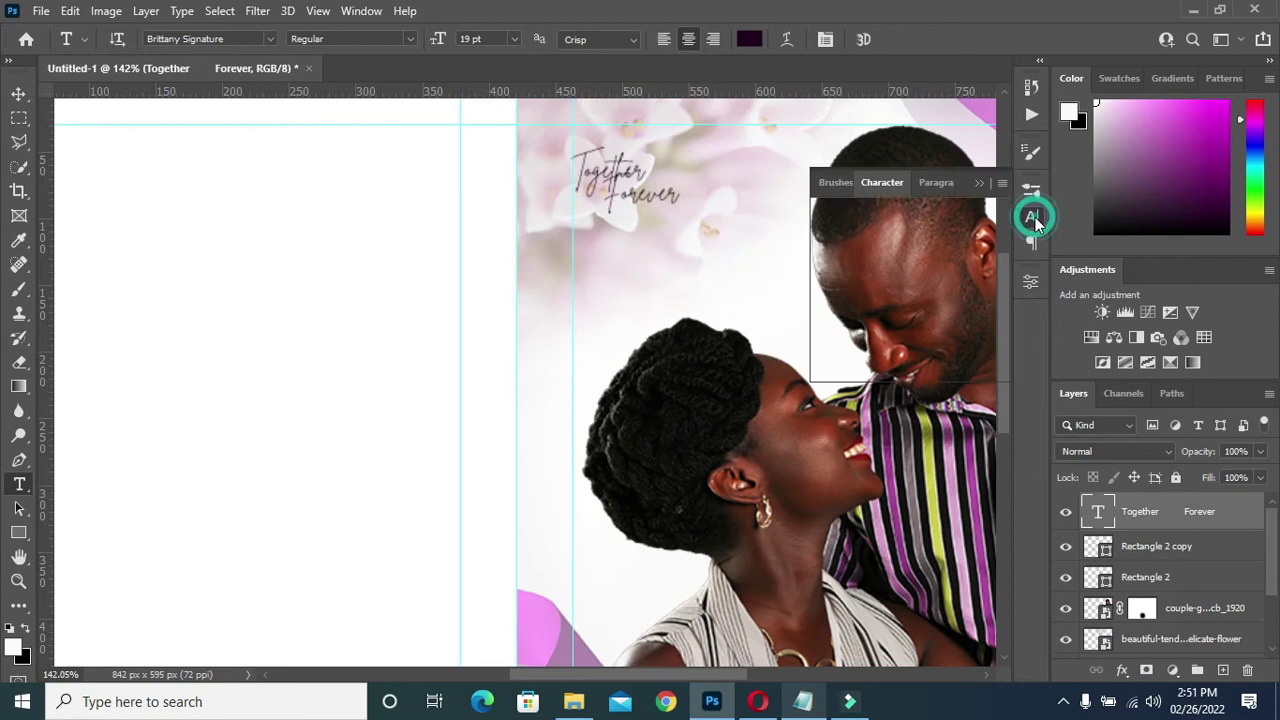
pyautogui.click(929, 241)
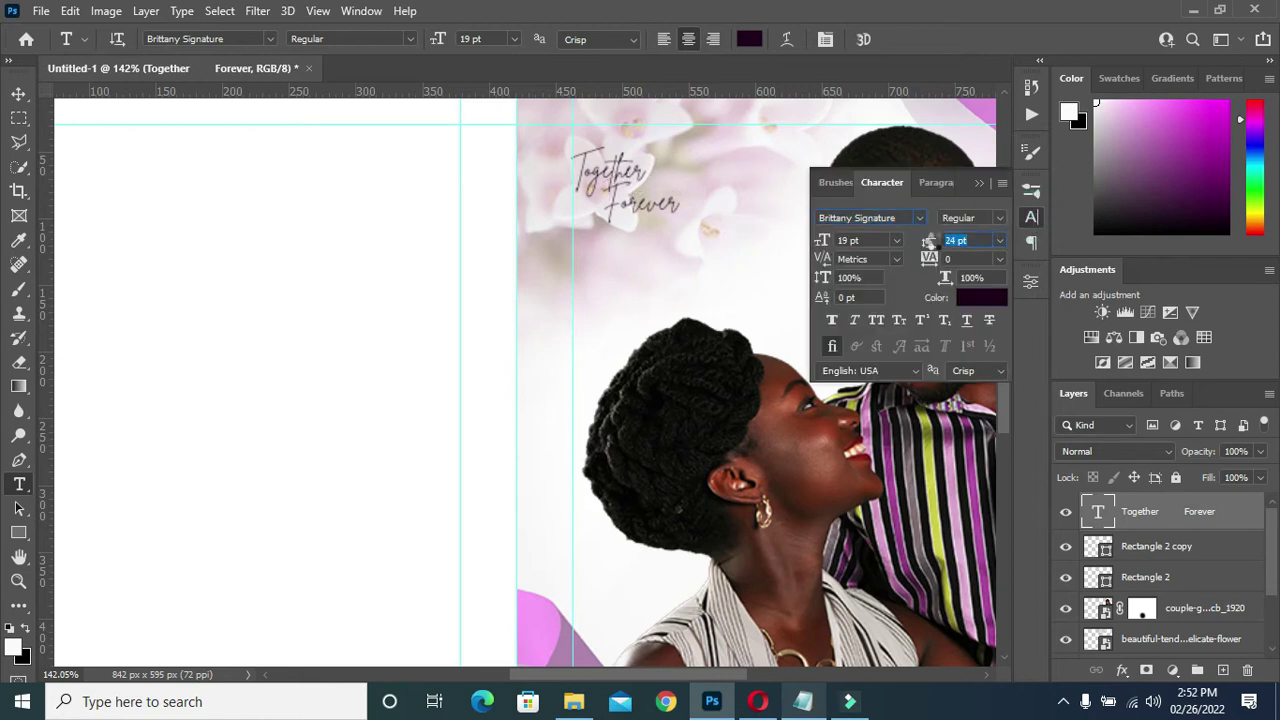
pyautogui.moveTo(929, 241); pyautogui.dragTo(983, 185)
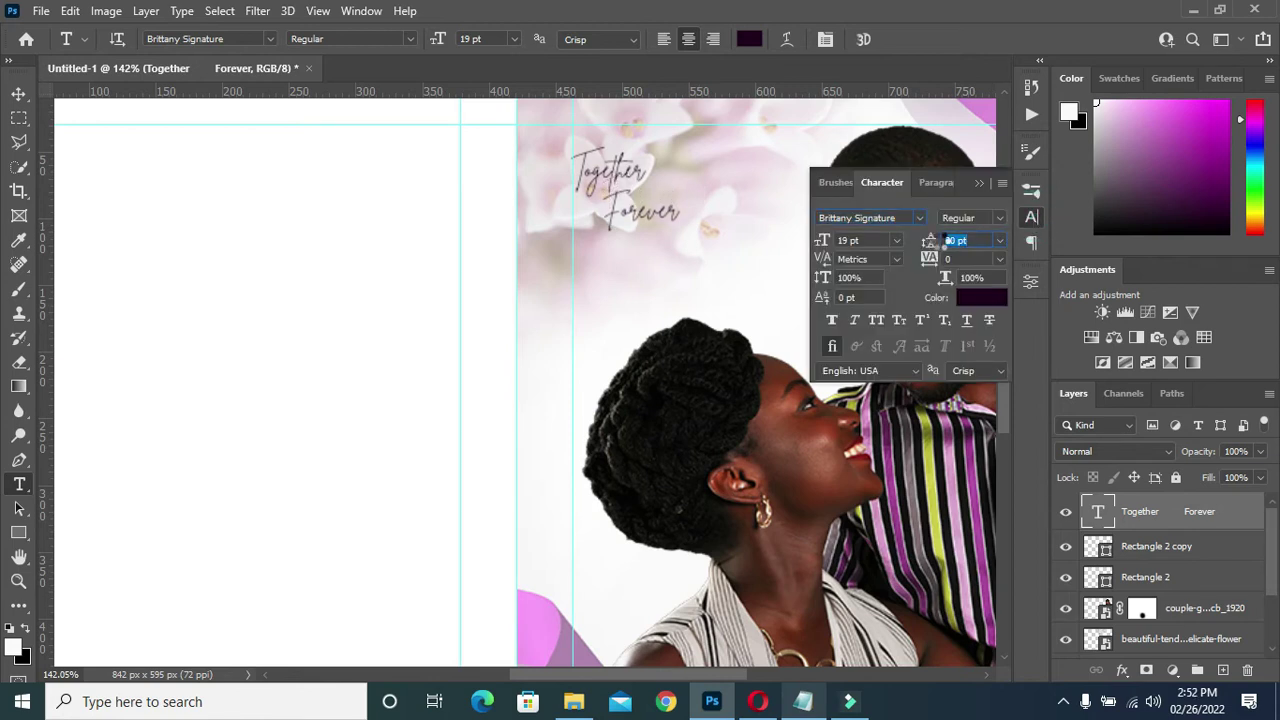
pyautogui.click(981, 183)
pyautogui.click(19, 93)
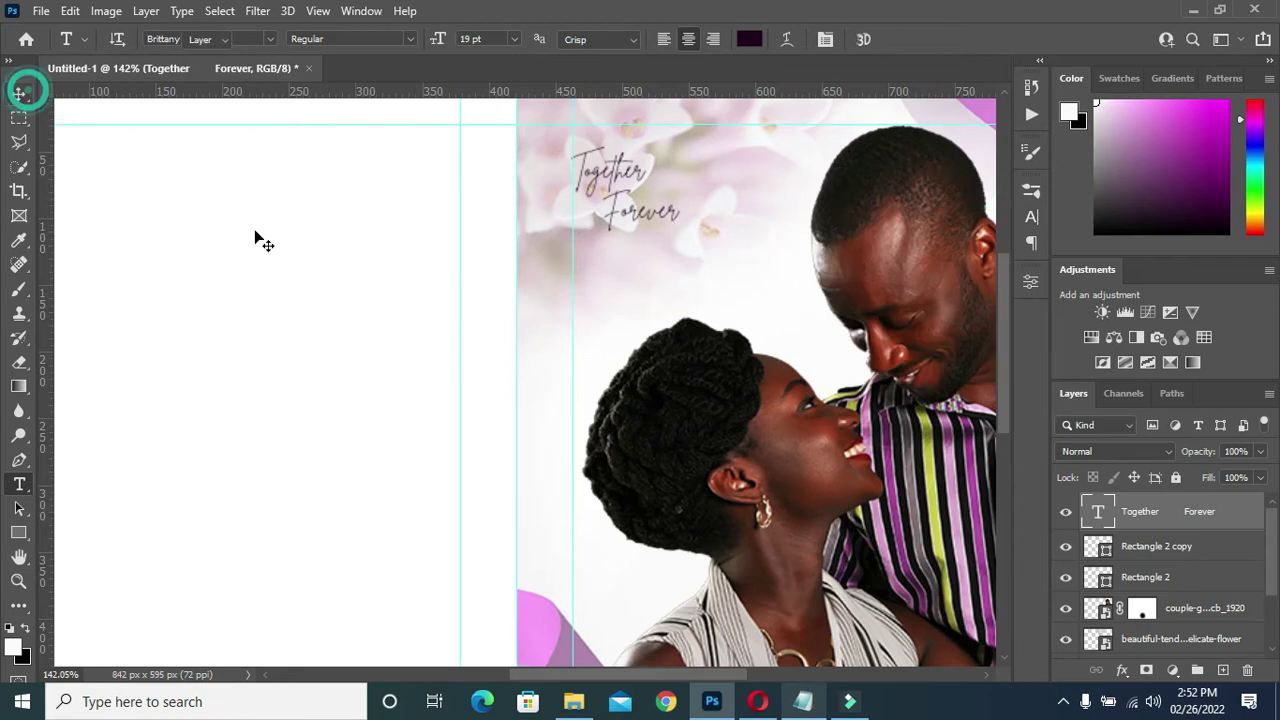
# - Move the Together Forever title lower on the photo
pyautogui.scroll(-3, 532, 240)
pyautogui.moveTo(966, 300); pyautogui.dragTo(800, 192)
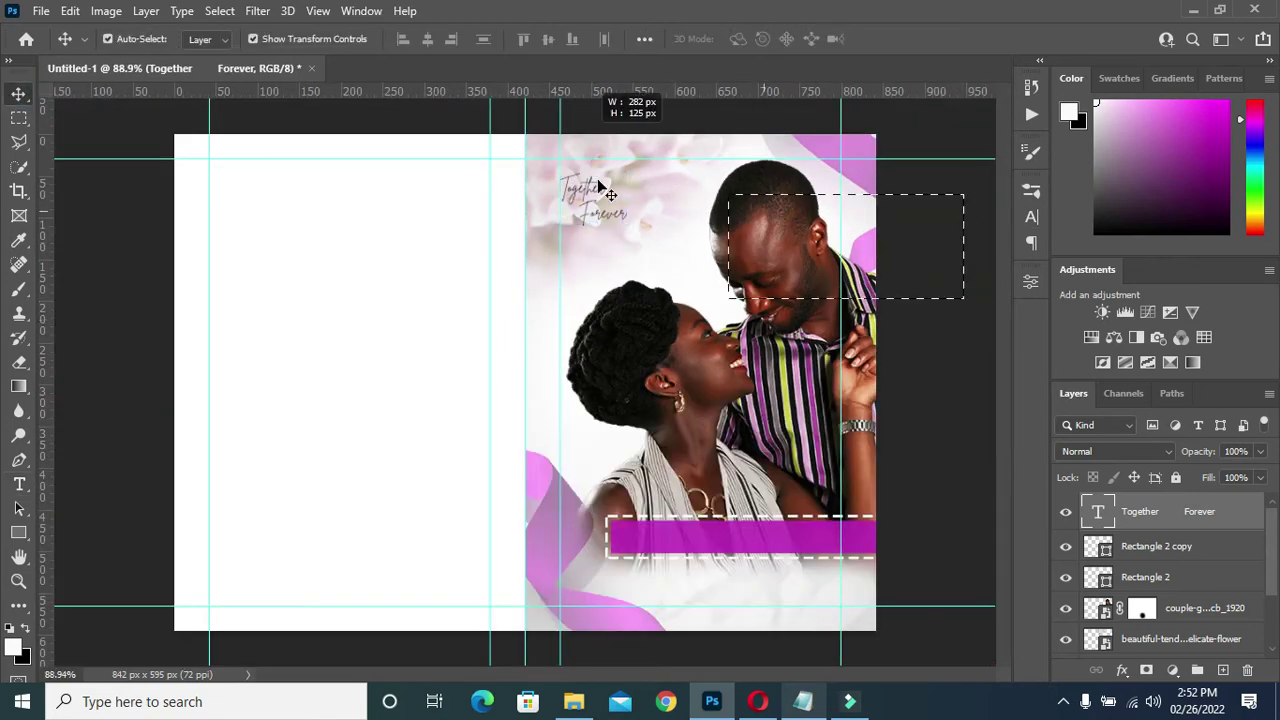
pyautogui.scroll(3, 600, 187)
pyautogui.moveTo(607, 190); pyautogui.dragTo(612, 275)
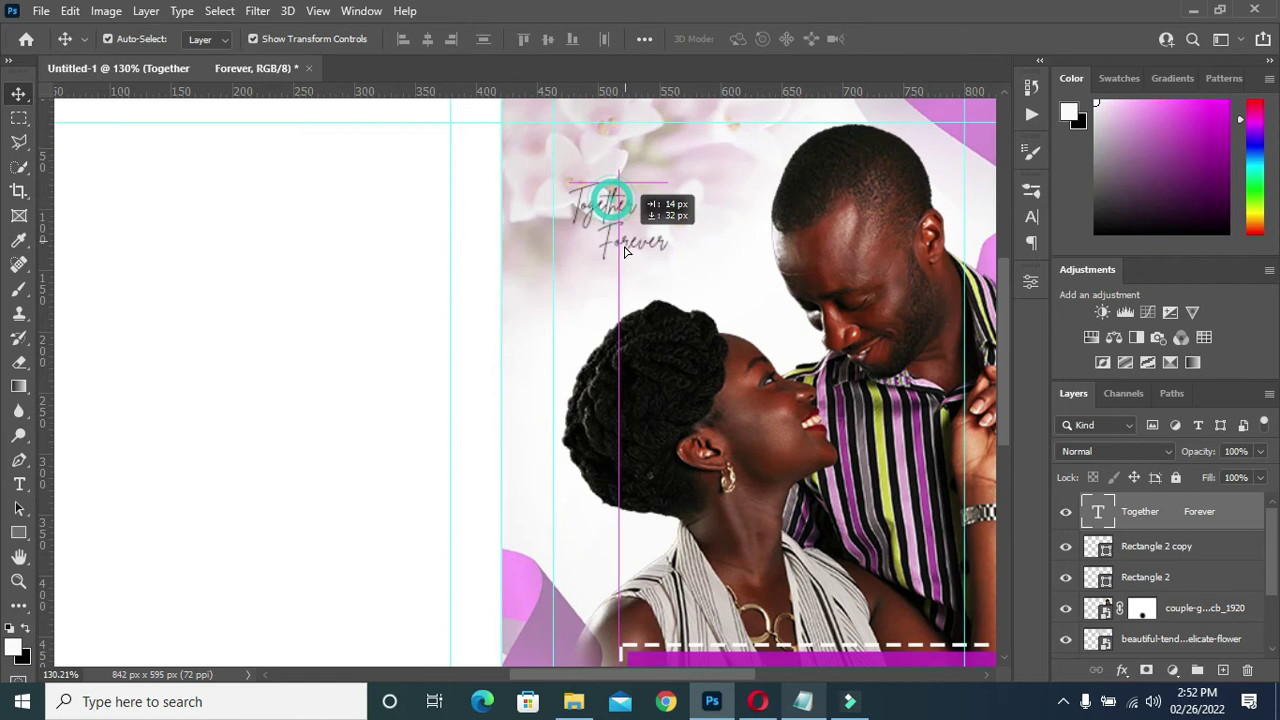
pyautogui.moveTo(611, 275); pyautogui.dragTo(650, 295)
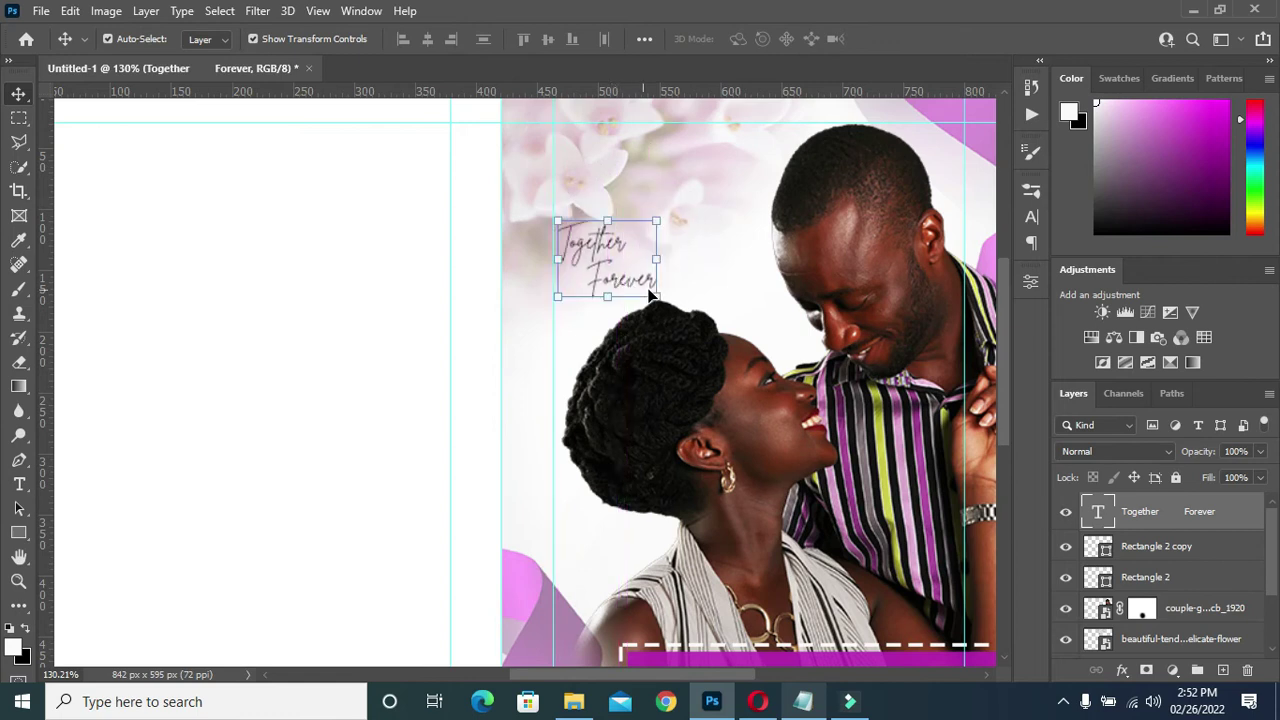
# - Scale the title up to about 109%
pyautogui.moveTo(657, 222); pyautogui.dragTo(669, 213)
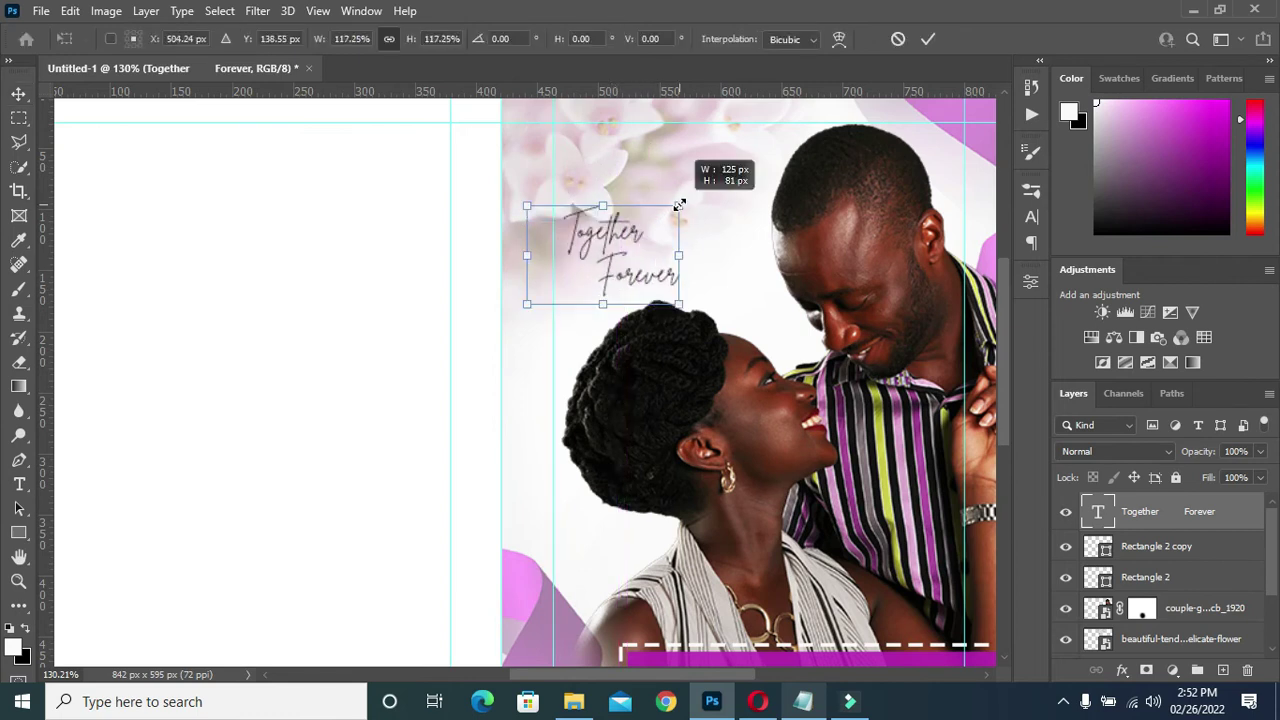
pyautogui.hotkey('ctrl', '0')
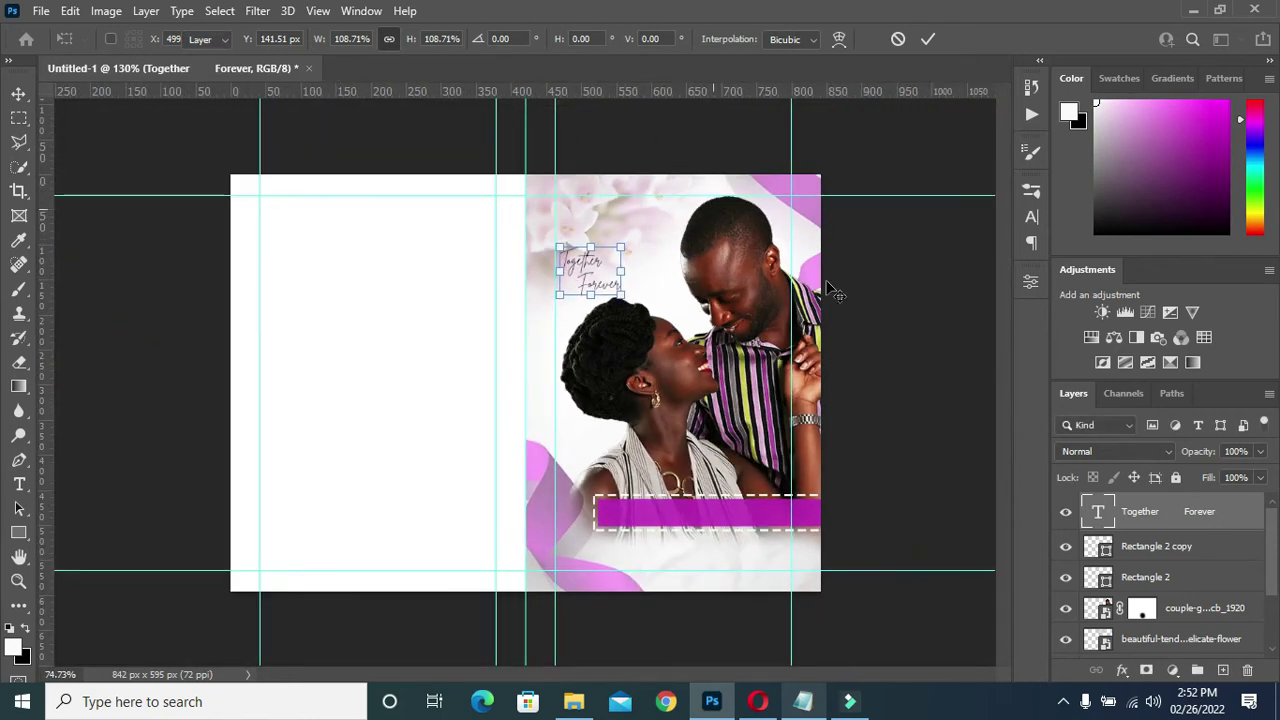
pyautogui.click(876, 320)
pyautogui.scroll(3, 700, 540)
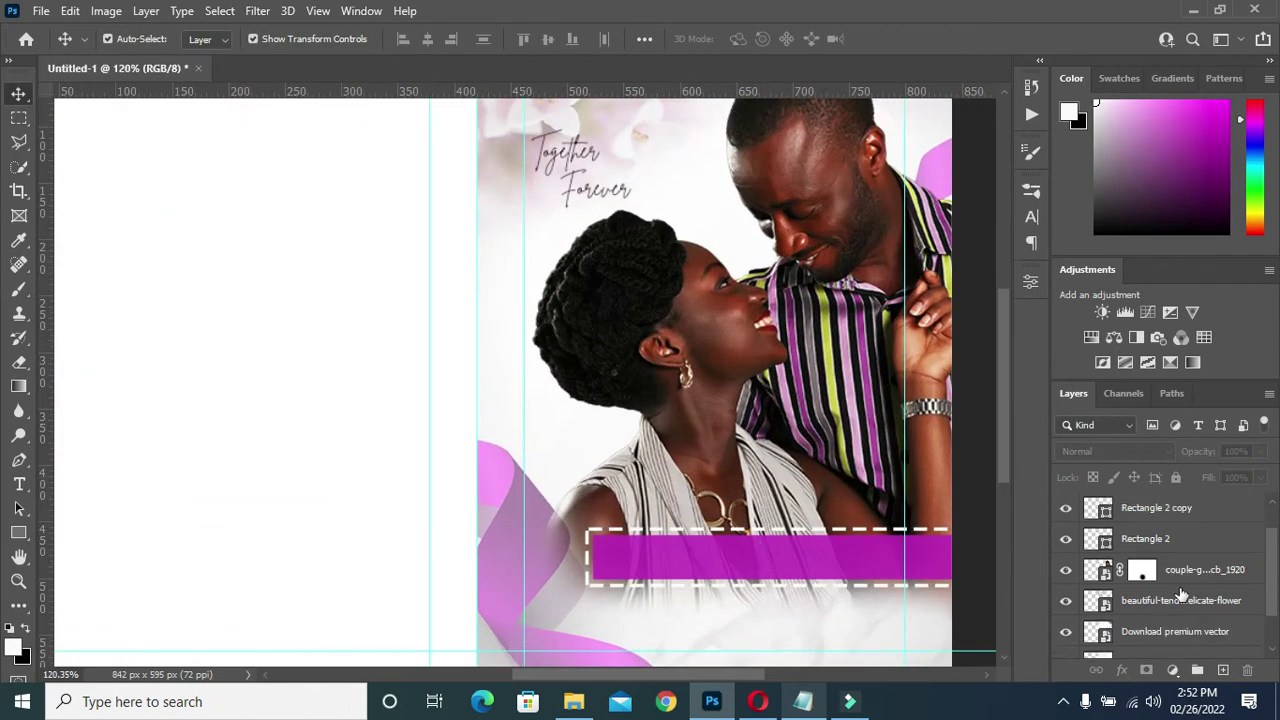
pyautogui.scroll(1, 985, 490)
pyautogui.scroll(1, 985, 488)
pyautogui.scroll(-3, 982, 500)
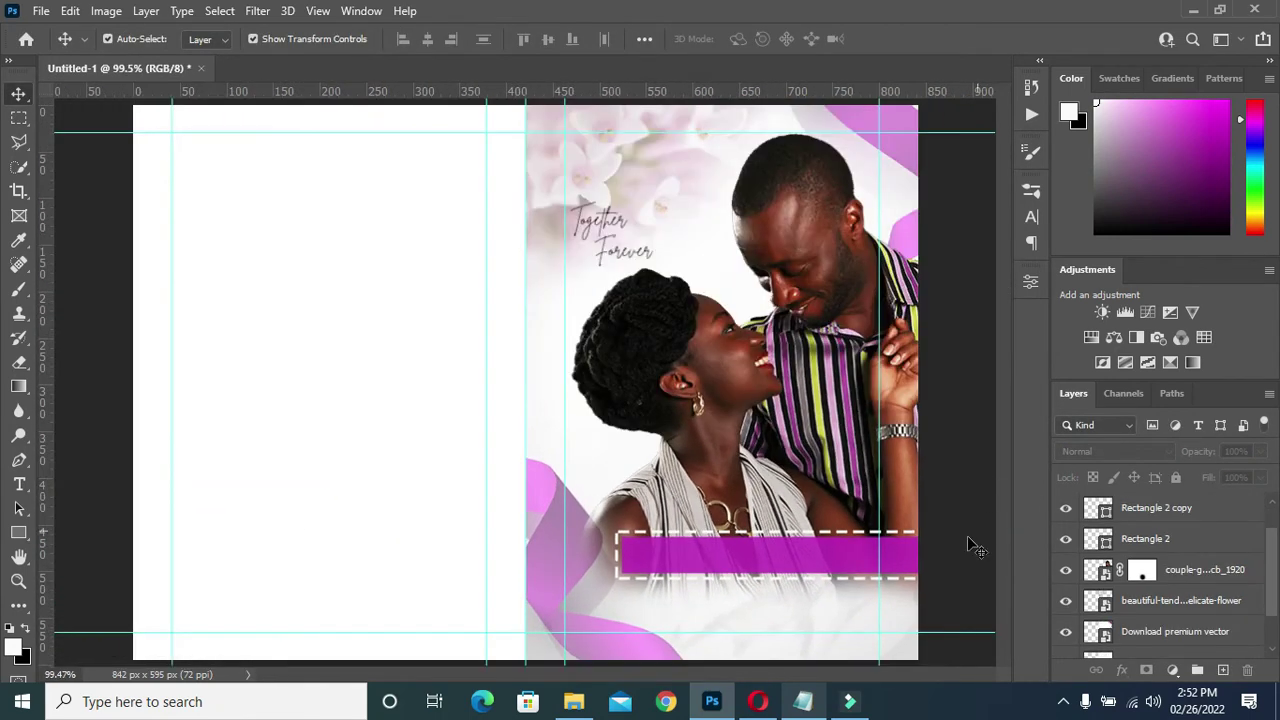
pyautogui.scroll(2, 980, 528)
pyautogui.scroll(1, 876, 578)
pyautogui.click(1193, 538)
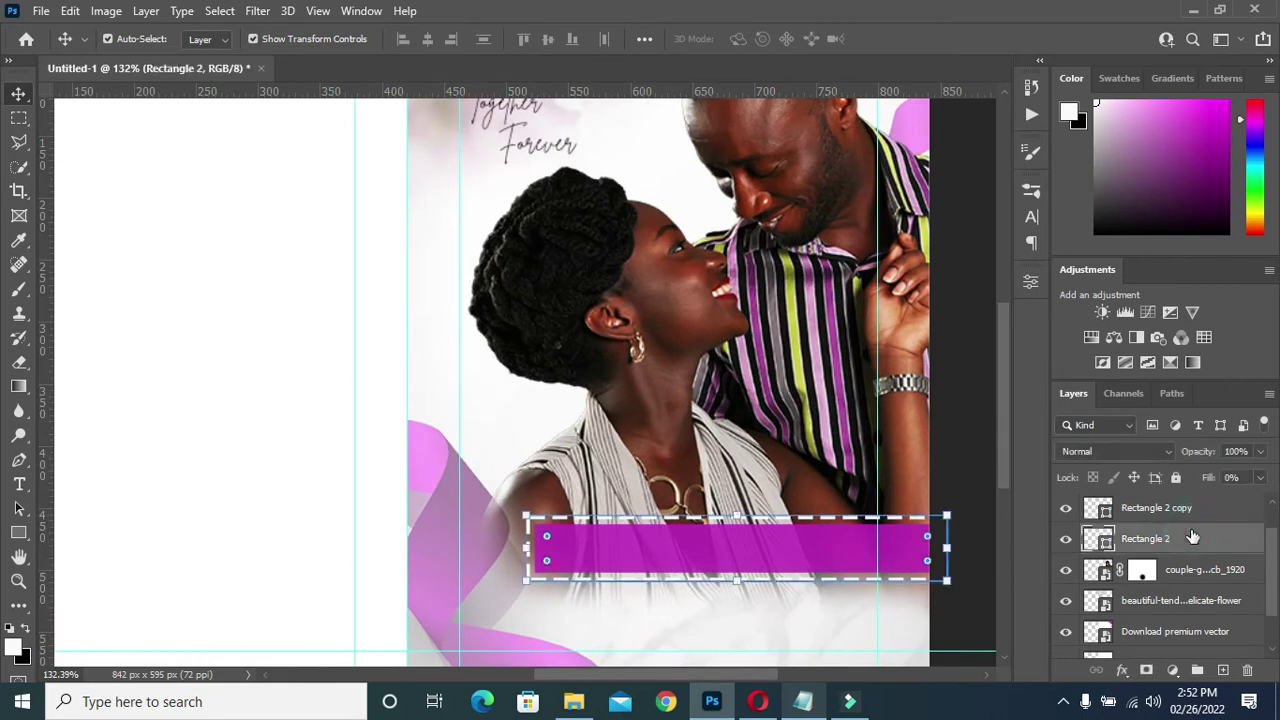
# - Create a text layer above the bar with the couple's names from Notepad in Inconsolata Bold
pyautogui.press('t')
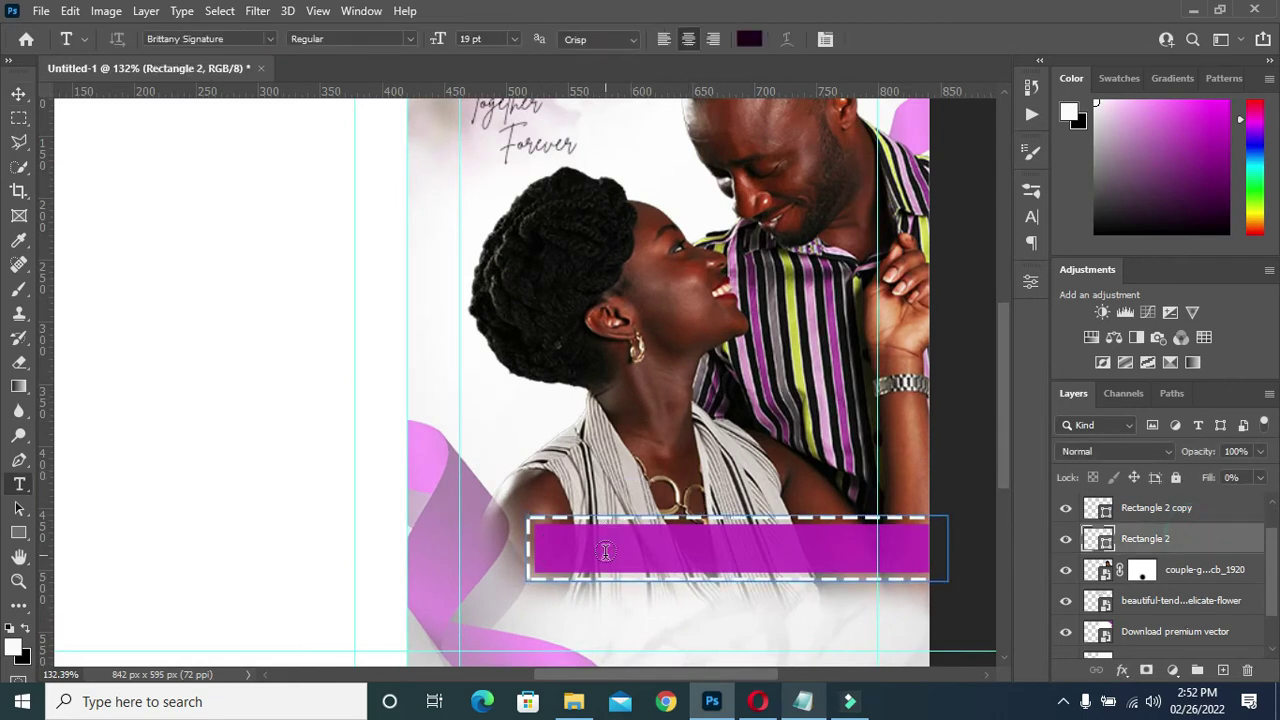
pyautogui.click(532, 482)
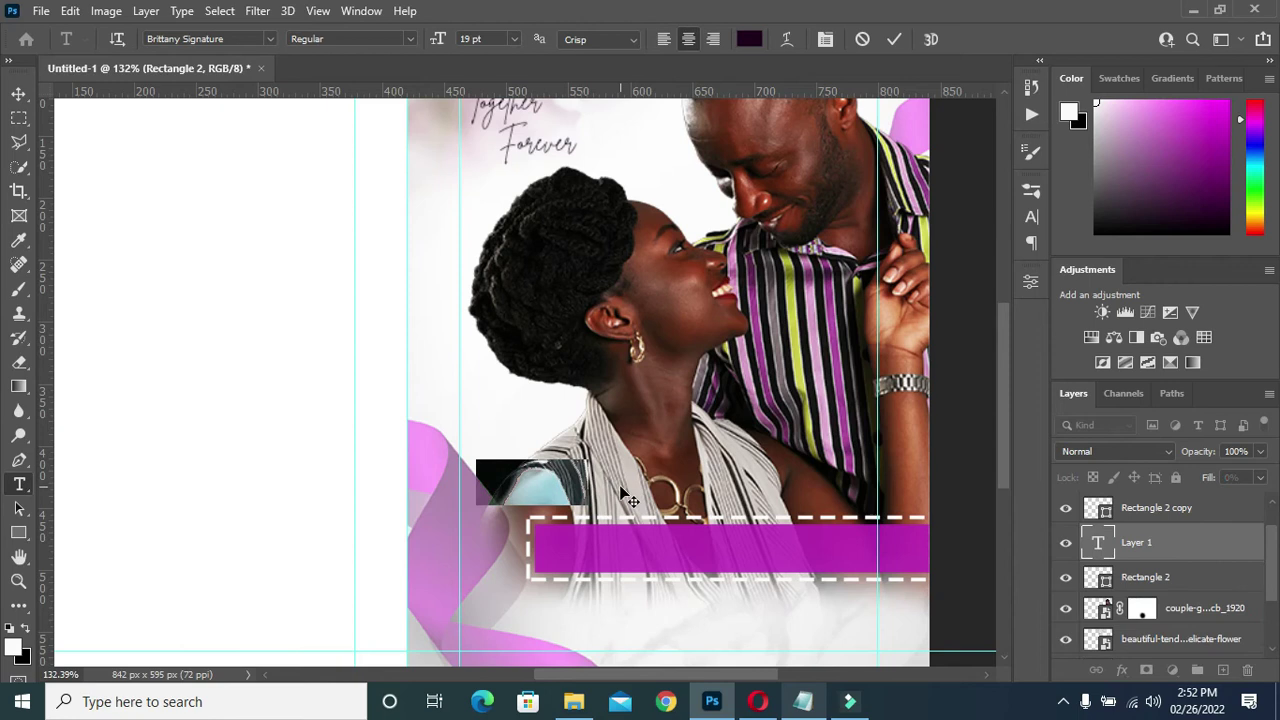
pyautogui.click(804, 702)
pyautogui.moveTo(363, 196); pyautogui.dragTo(204, 202)
pyautogui.hotkey('ctrl', 'c')
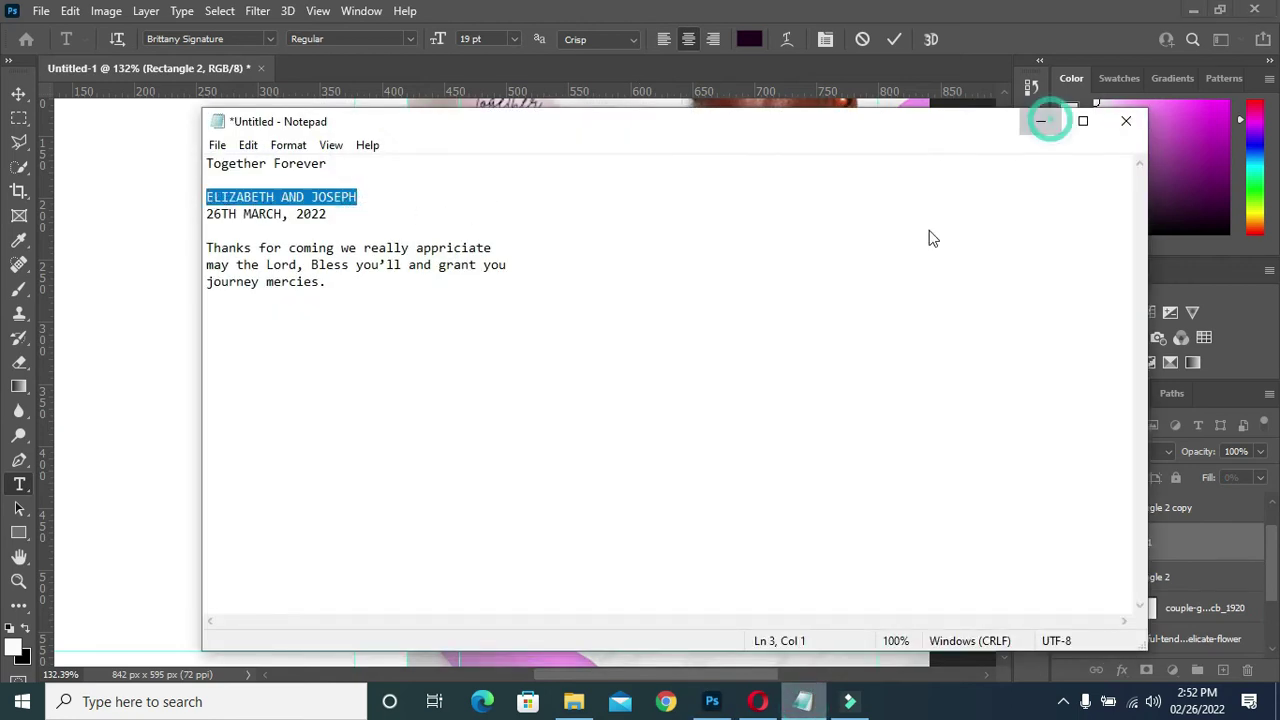
pyautogui.click(1040, 121)
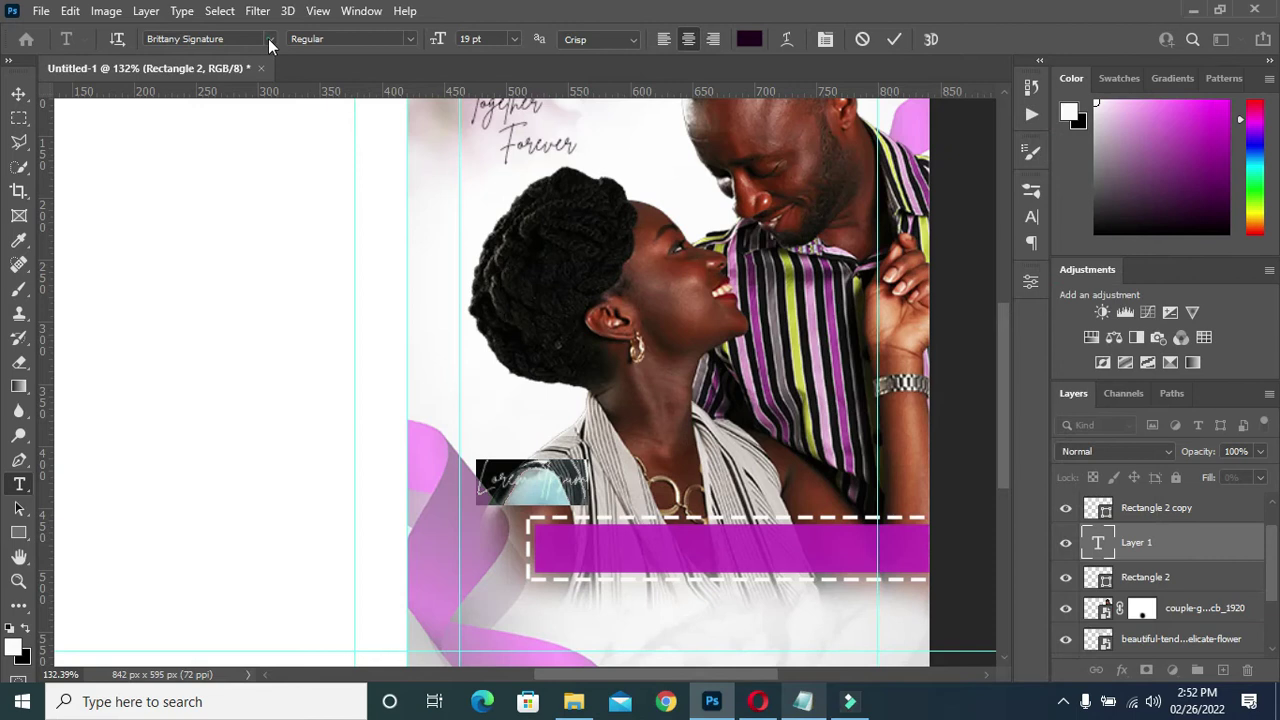
pyautogui.click(268, 38)
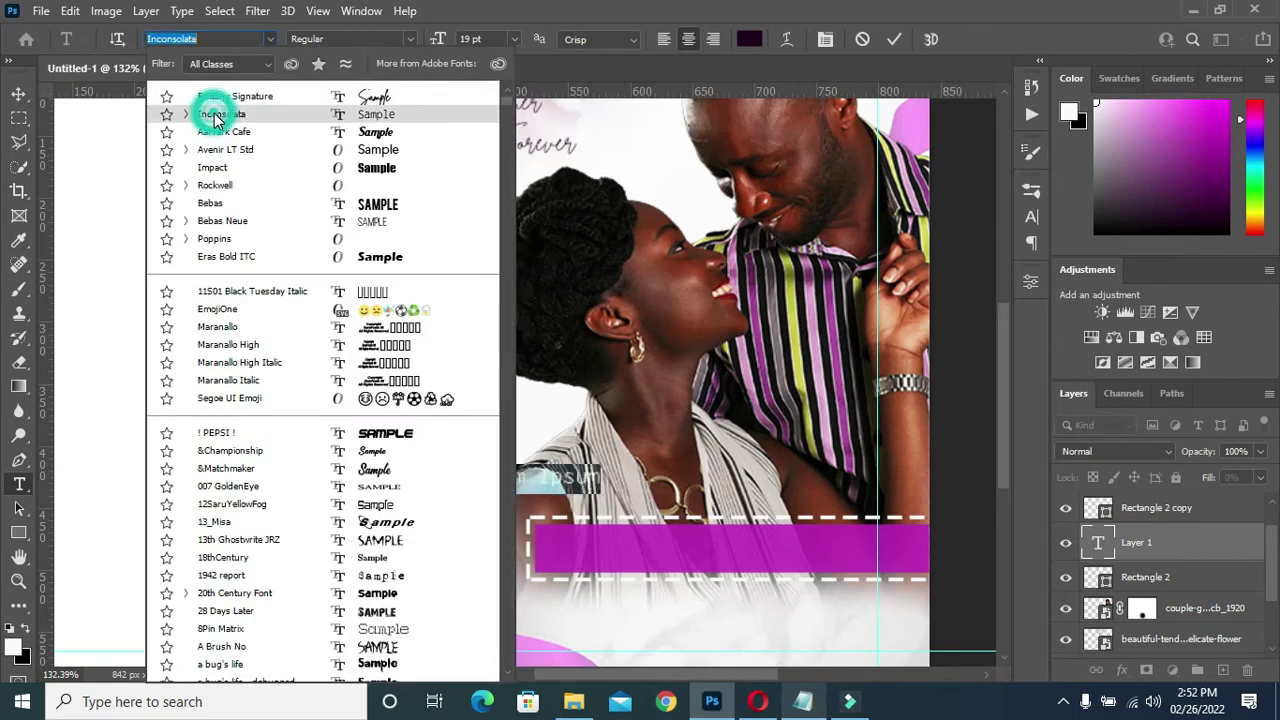
pyautogui.click(210, 114)
pyautogui.click(408, 40)
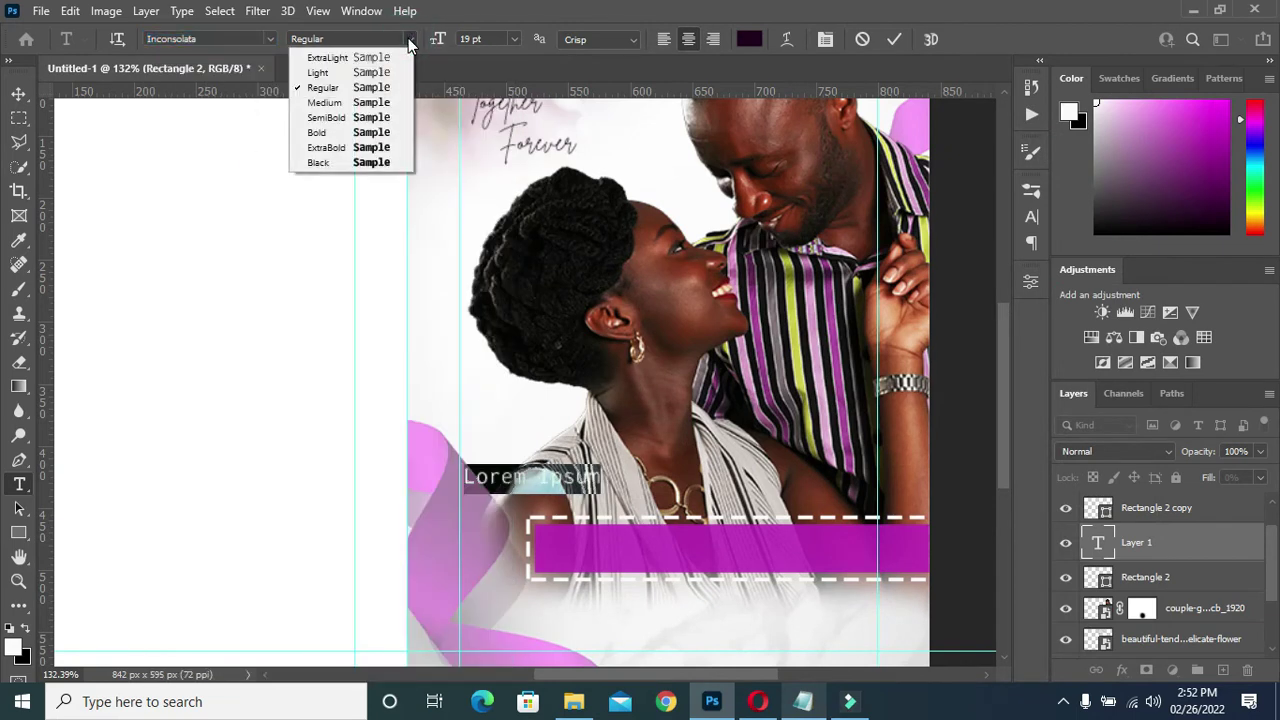
pyautogui.click(355, 132)
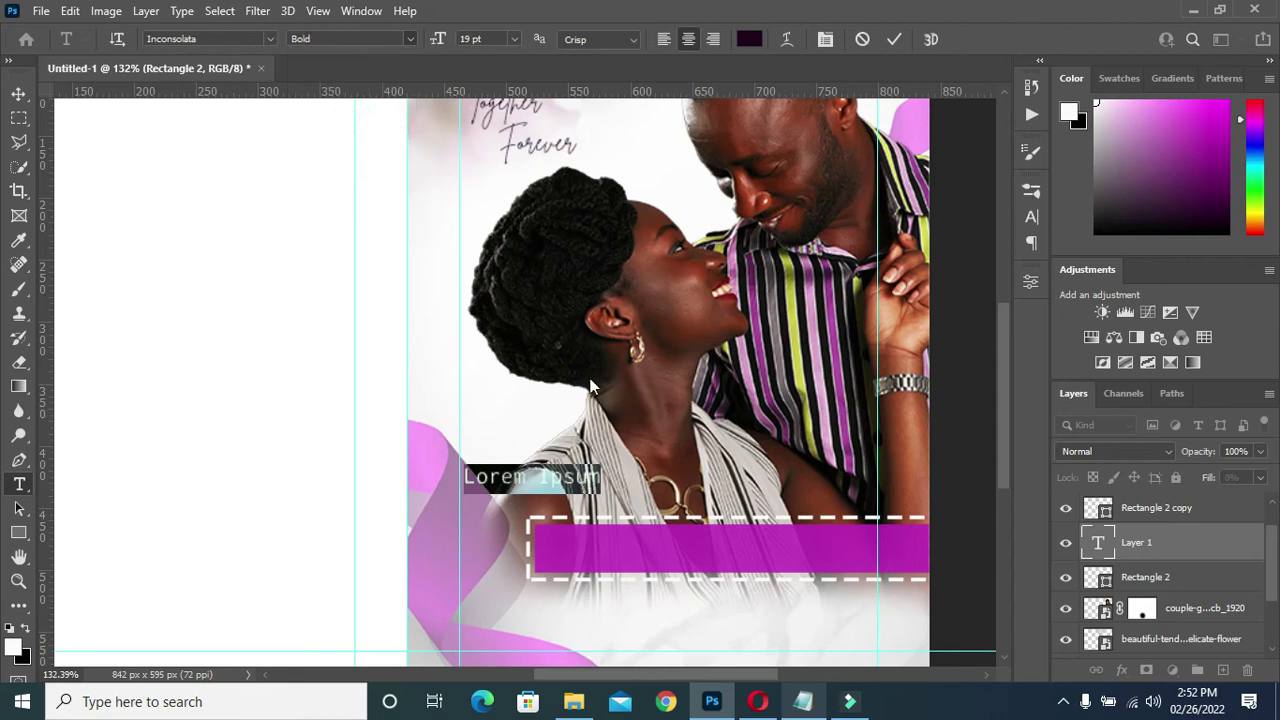
pyautogui.hotkey('ctrl', 'v')
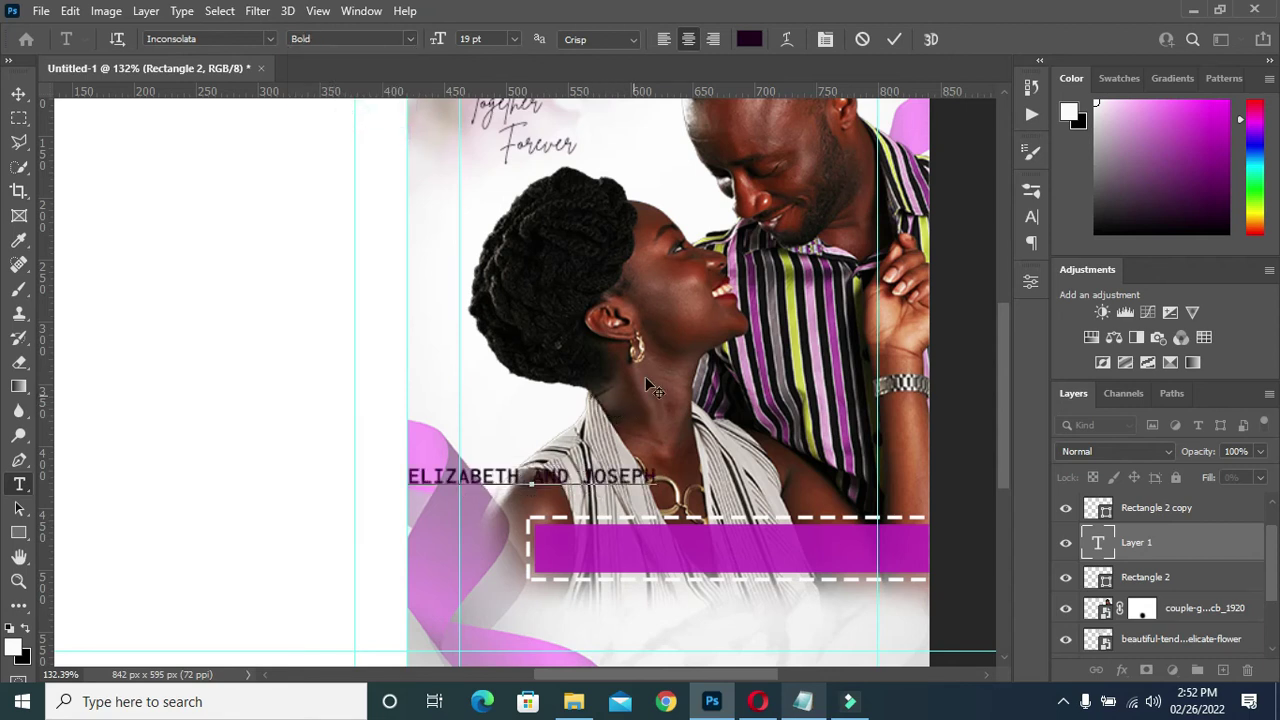
pyautogui.click(896, 39)
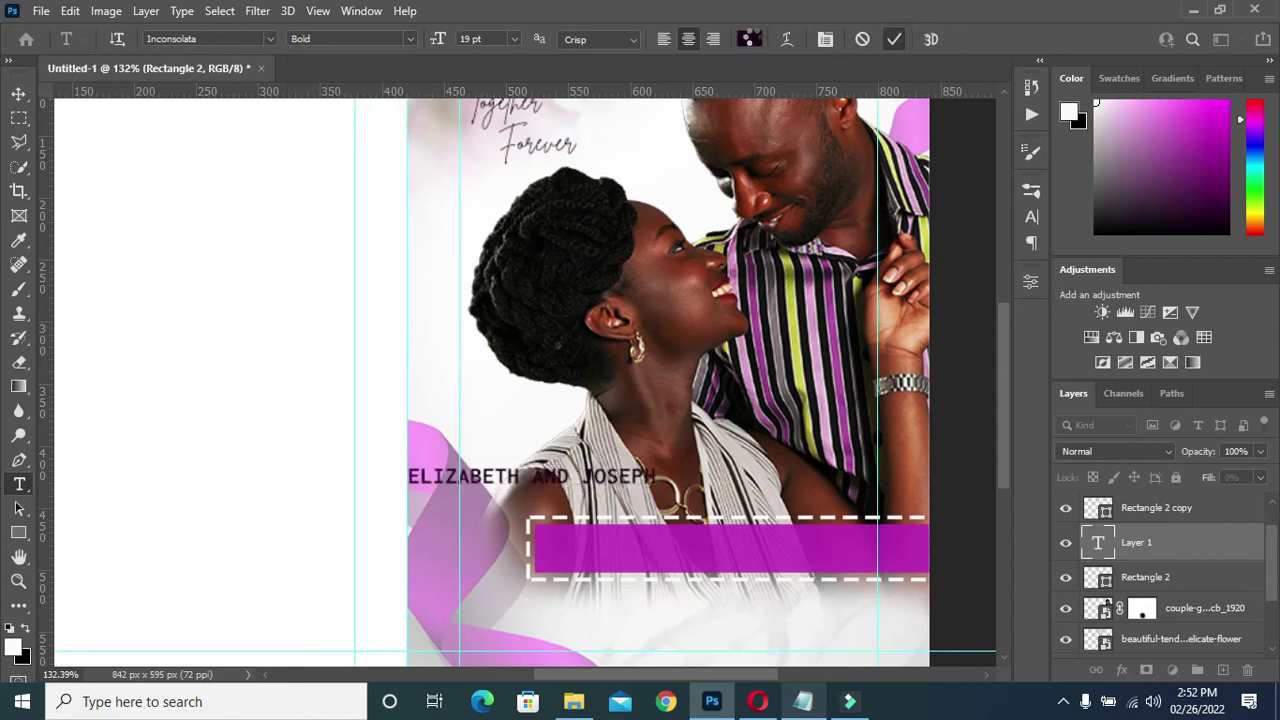
# - Colour the names text white and move it down onto the magenta bar
pyautogui.click(749, 39)
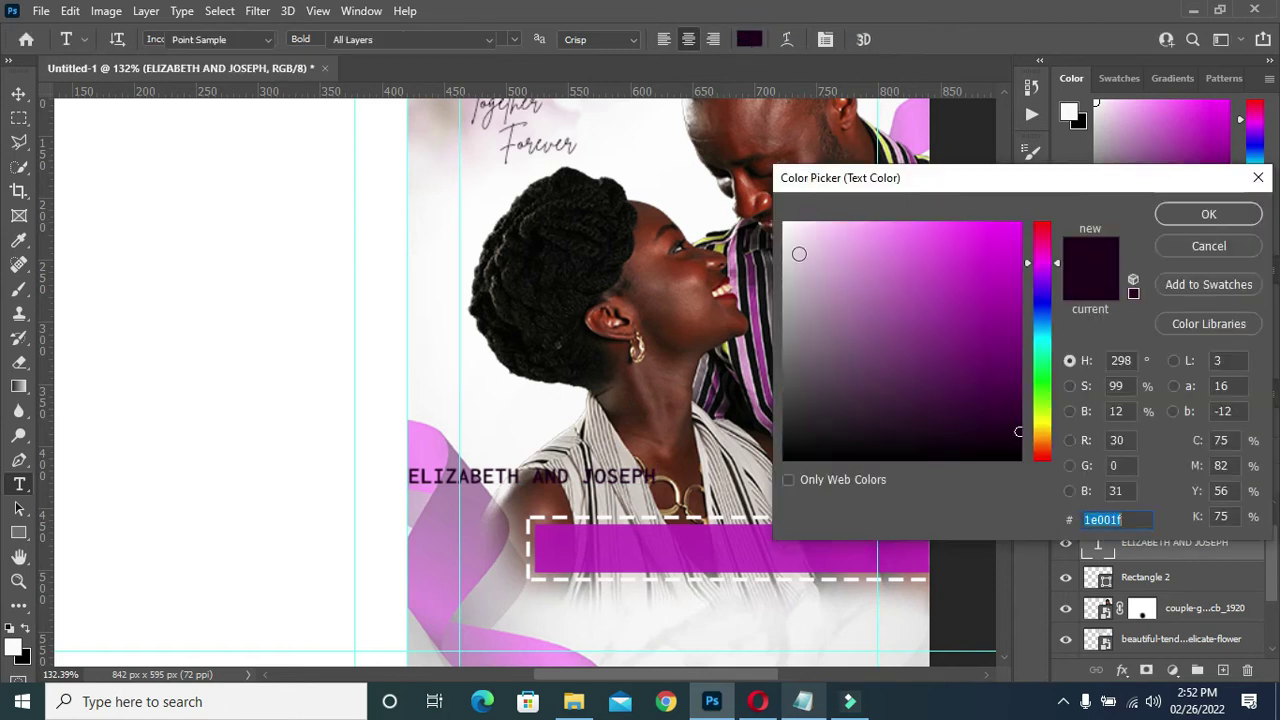
pyautogui.click(785, 224)
pyautogui.click(1208, 214)
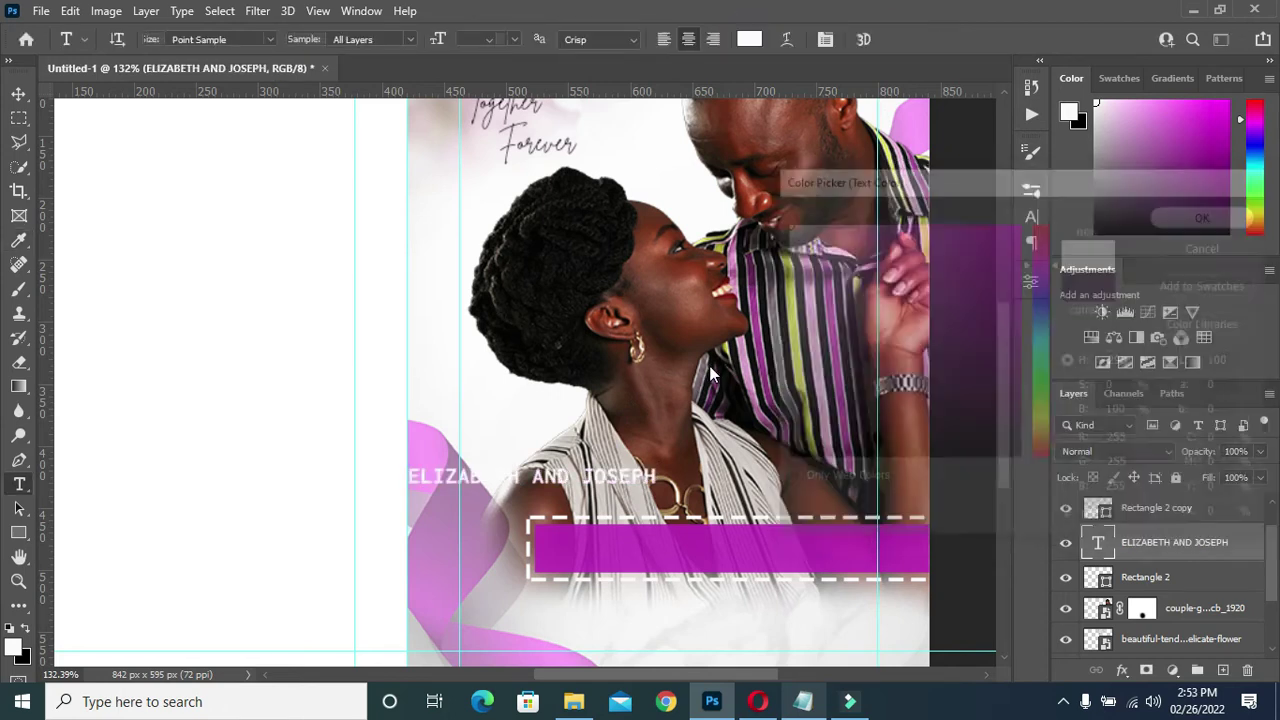
pyautogui.press('v')
pyautogui.moveTo(578, 482); pyautogui.dragTo(721, 563)
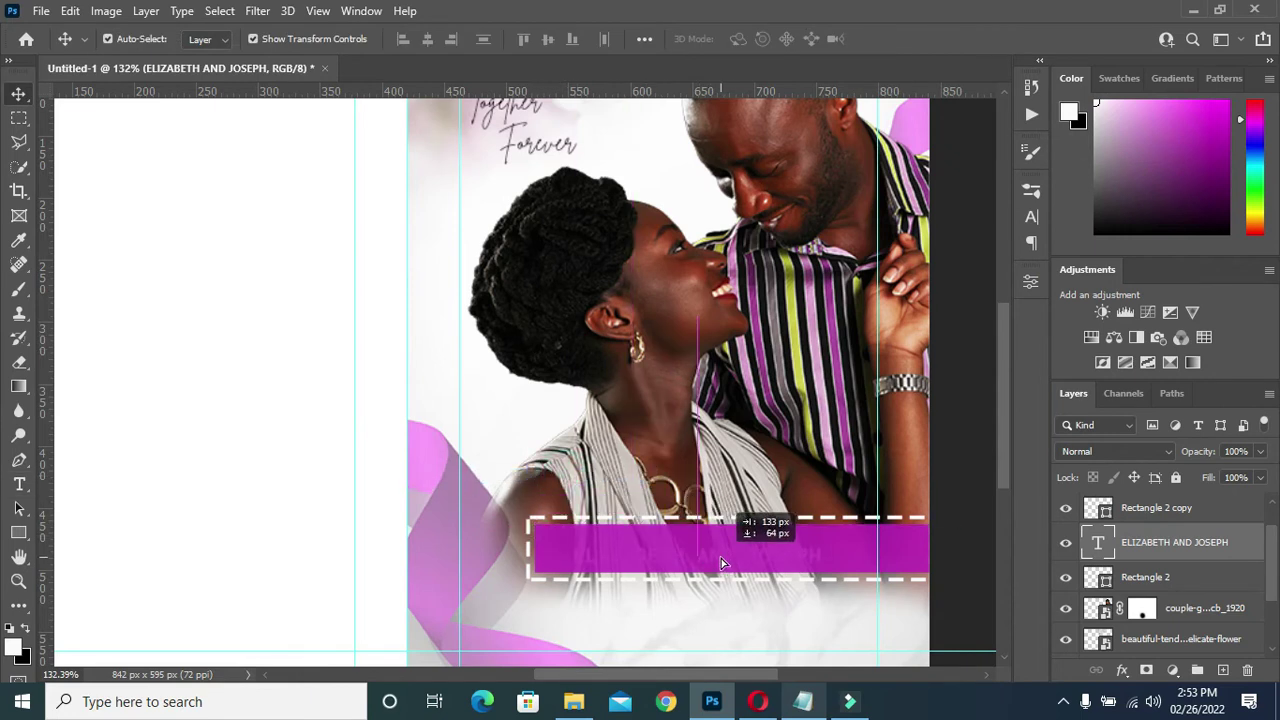
# - Stack the names layer above the bar copy and enlarge the names text across the bar
pyautogui.scroll(1, 1275, 580)
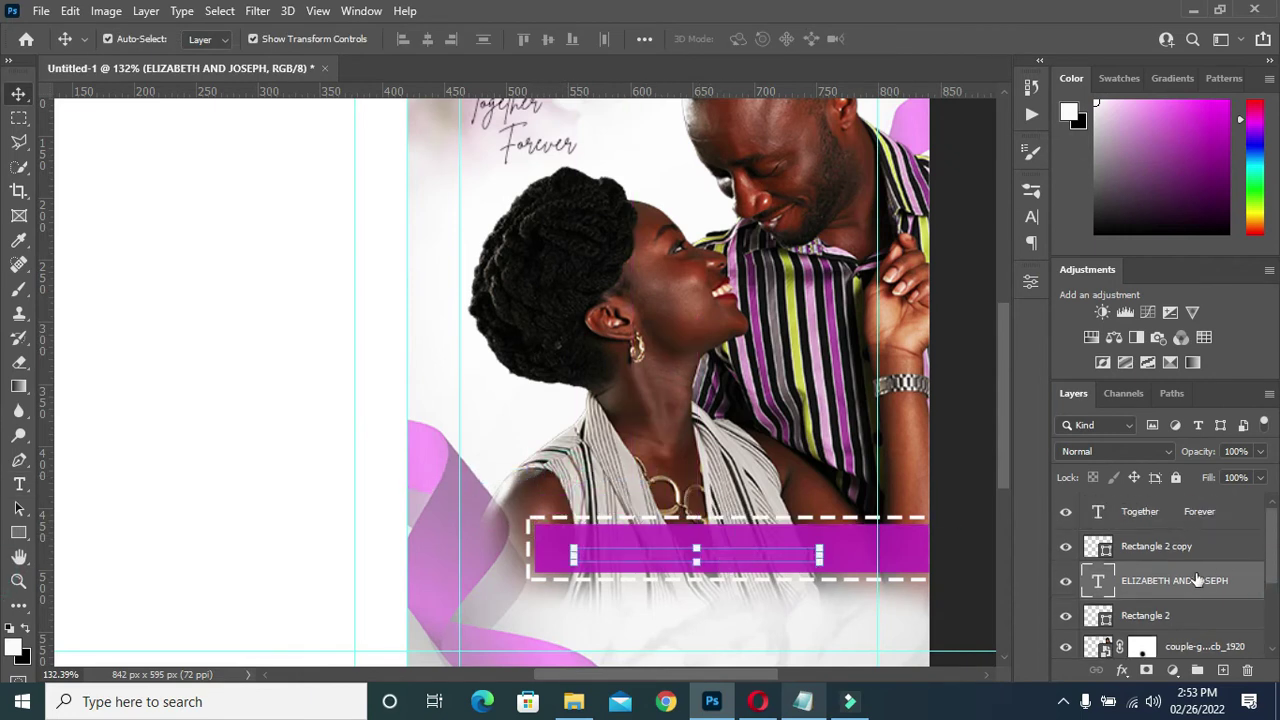
pyautogui.moveTo(1188, 580); pyautogui.dragTo(1176, 532)
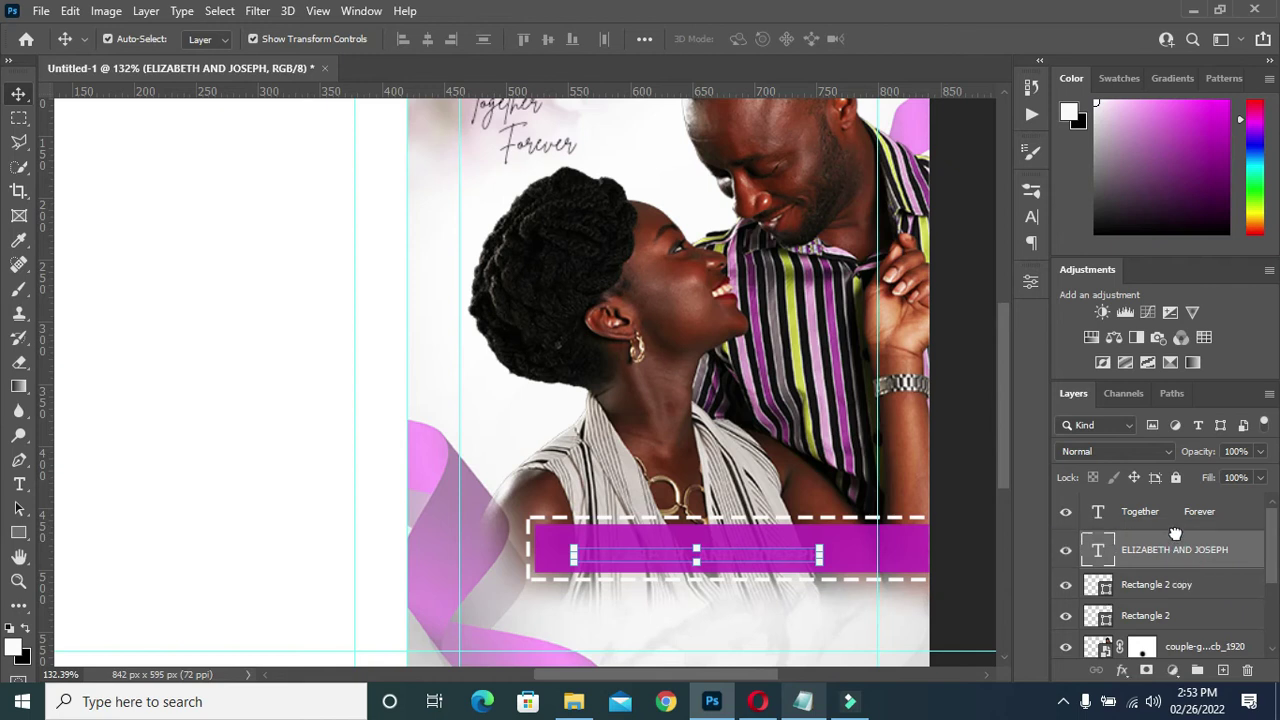
pyautogui.click(819, 555)
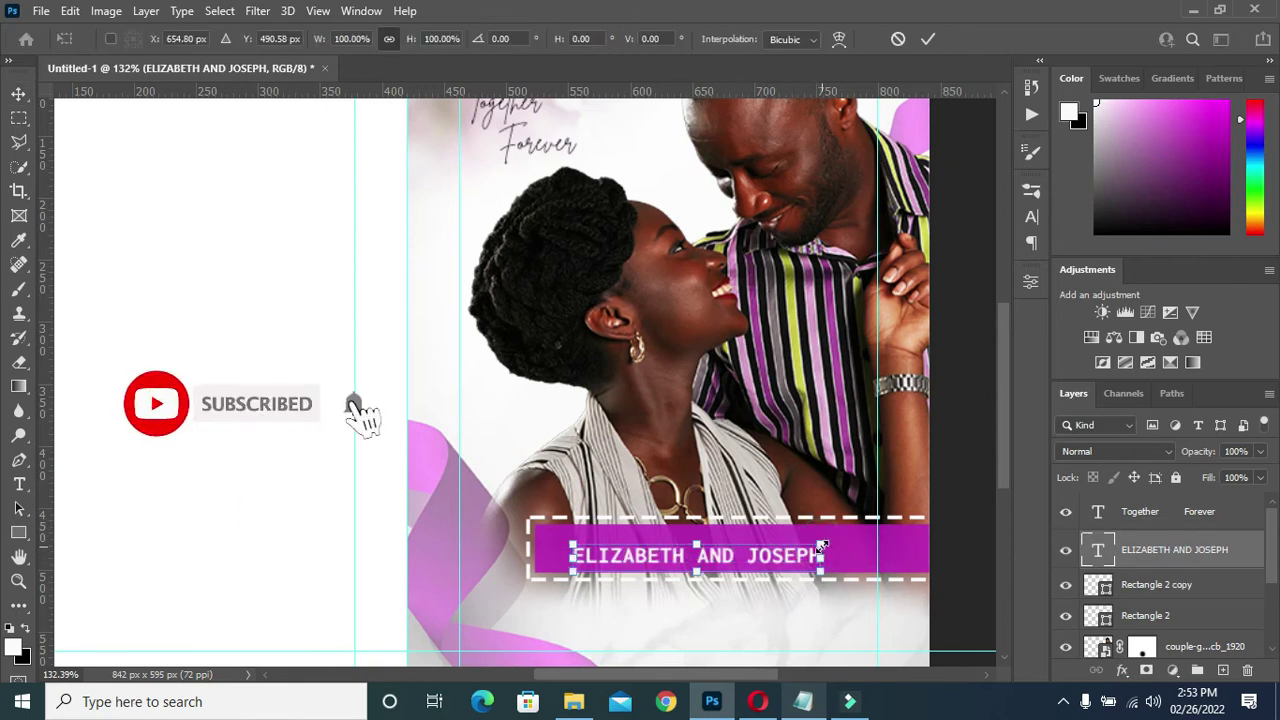
pyautogui.moveTo(819, 555); pyautogui.dragTo(875, 553)
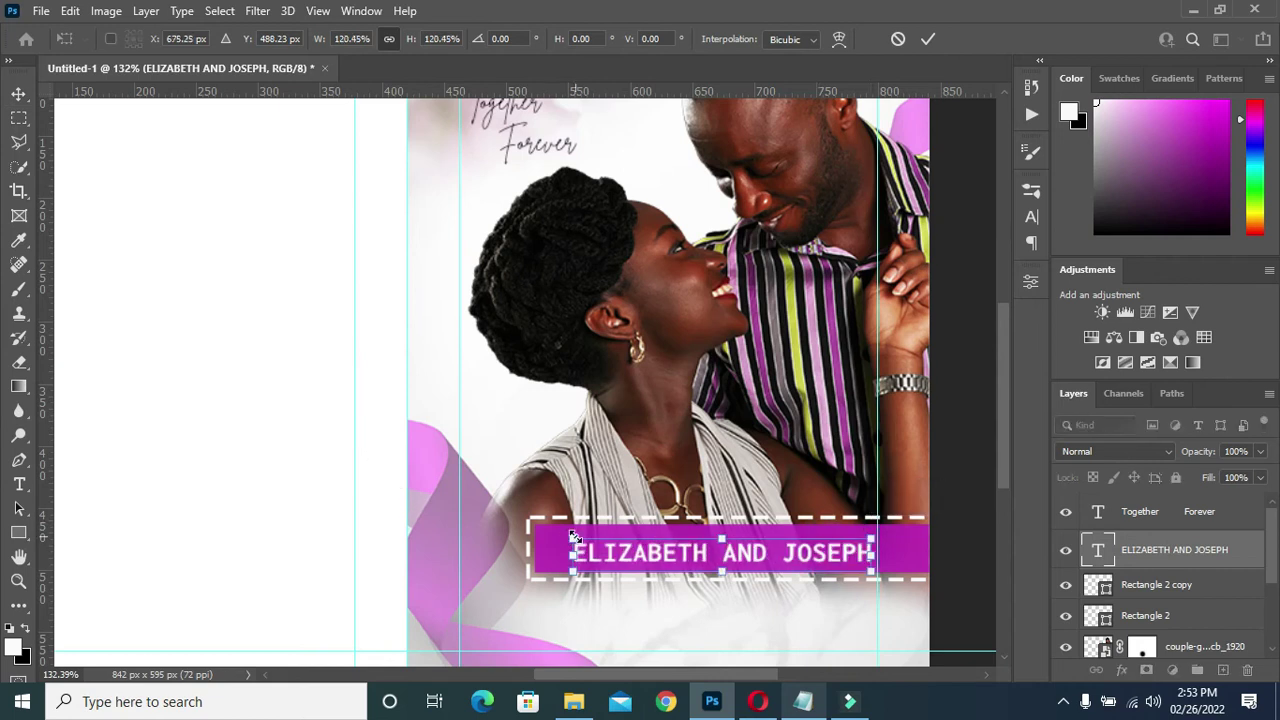
pyautogui.moveTo(571, 540)
pyautogui.mouseDown()
pyautogui.moveTo(529, 513)
pyautogui.moveTo(541, 515)
pyautogui.mouseUp()
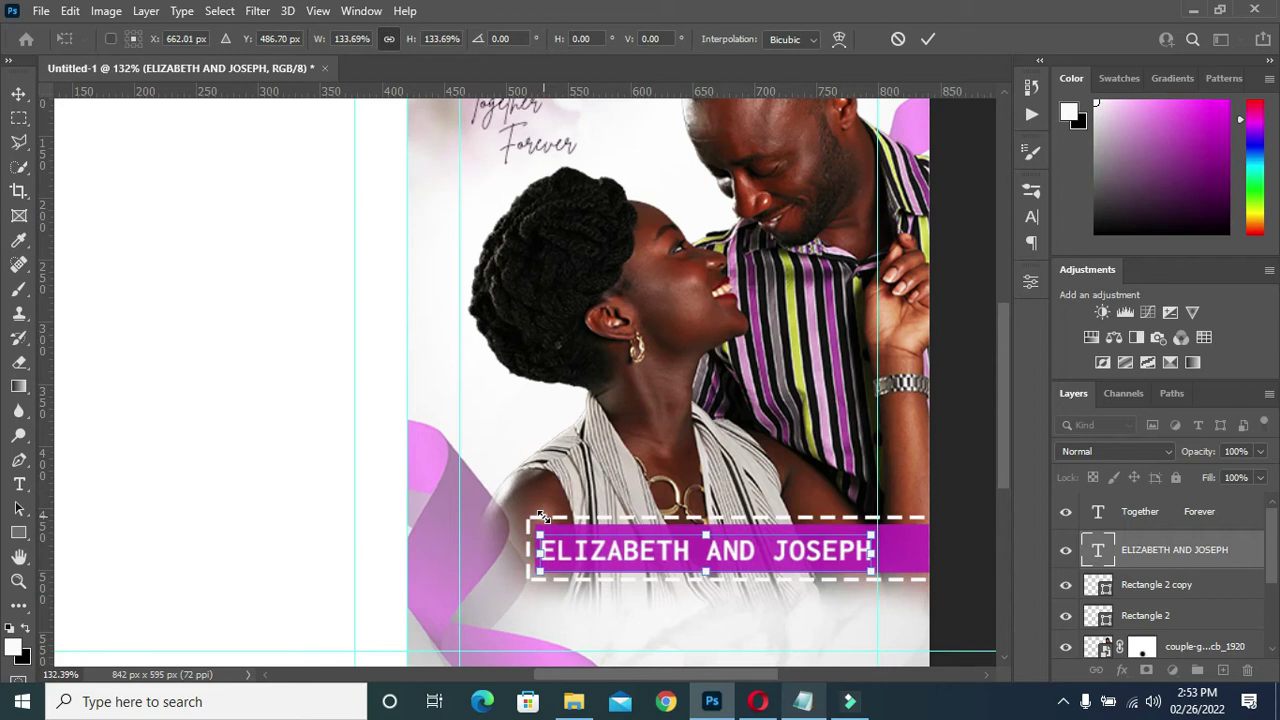
pyautogui.press('Return')
# - Centre the names text horizontally on the purple bar and fine-tune its position
pyautogui.keyDown('shift'); pyautogui.click(1150, 585); pyautogui.keyUp('shift')
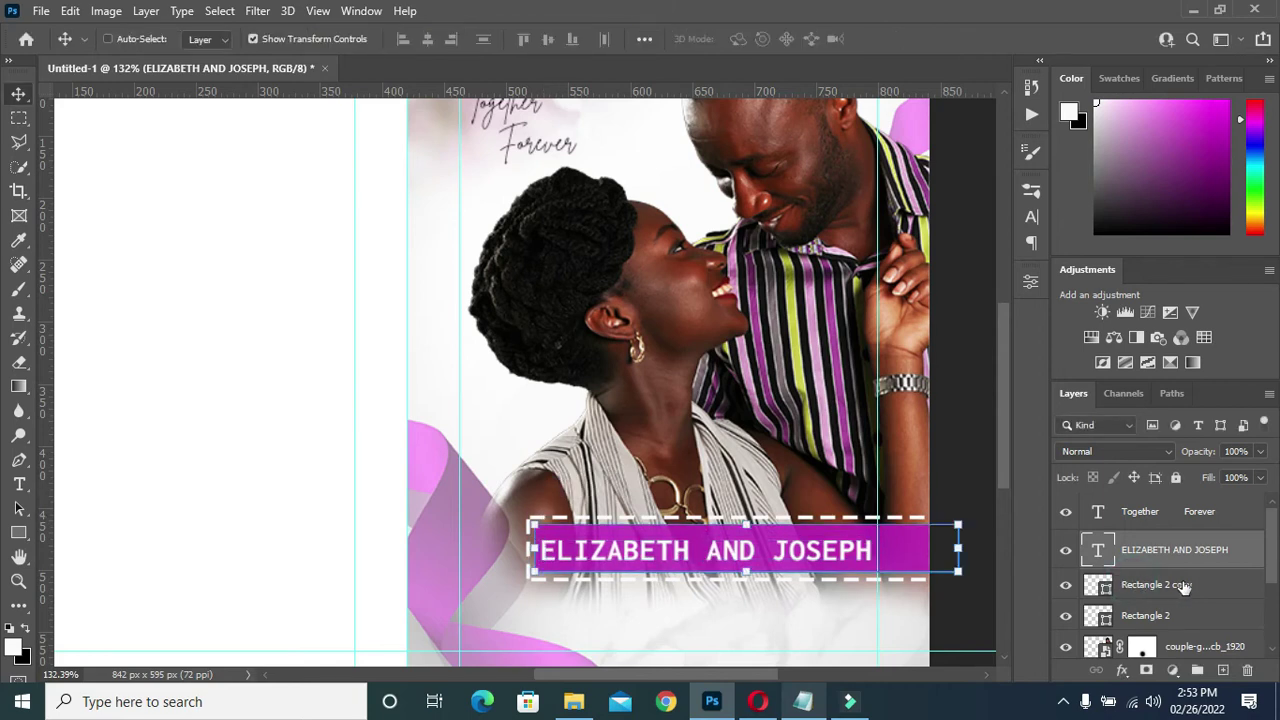
pyautogui.click(427, 39)
pyautogui.click(945, 388)
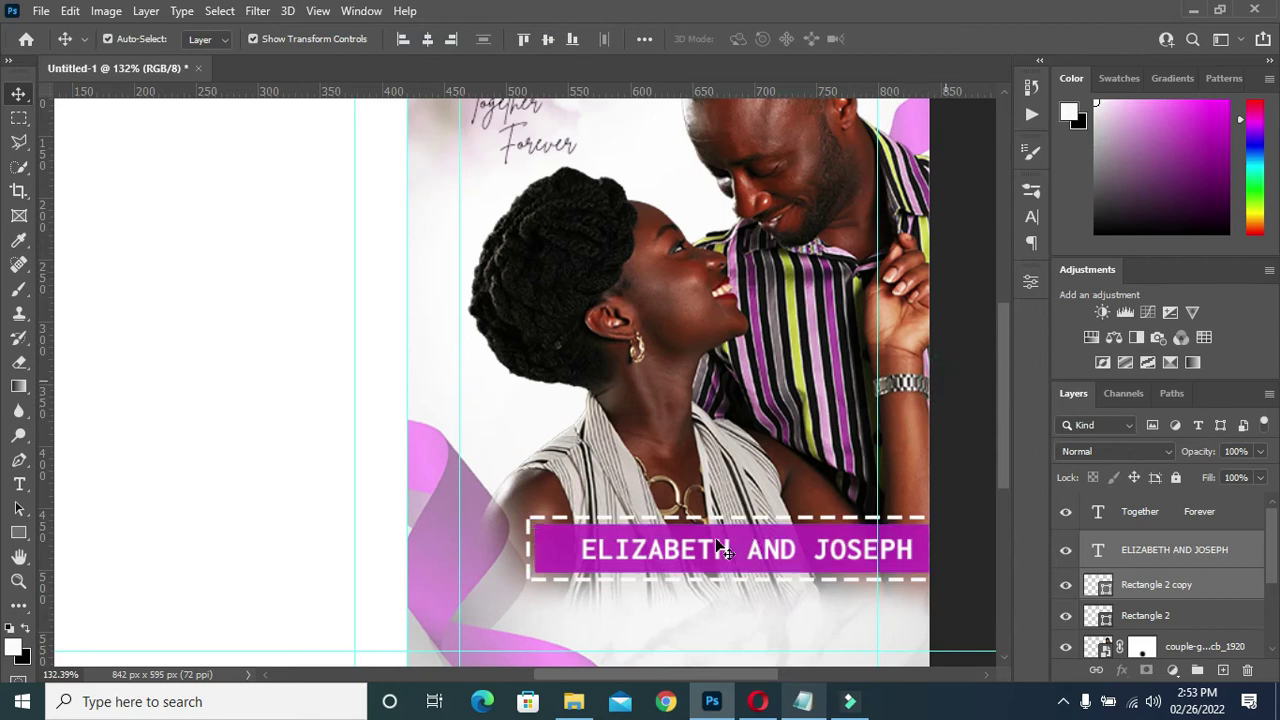
pyautogui.moveTo(705, 547); pyautogui.dragTo(670, 549)
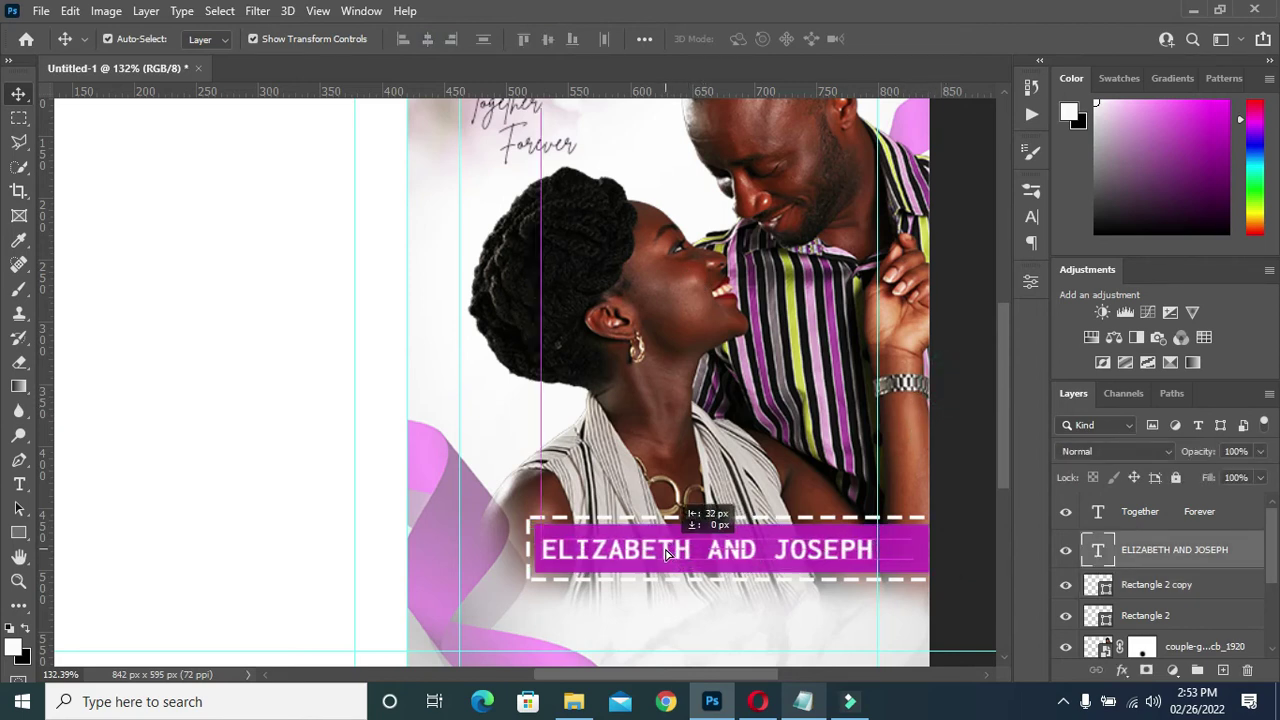
pyautogui.moveTo(670, 549); pyautogui.dragTo(672, 549)
pyautogui.click(958, 428)
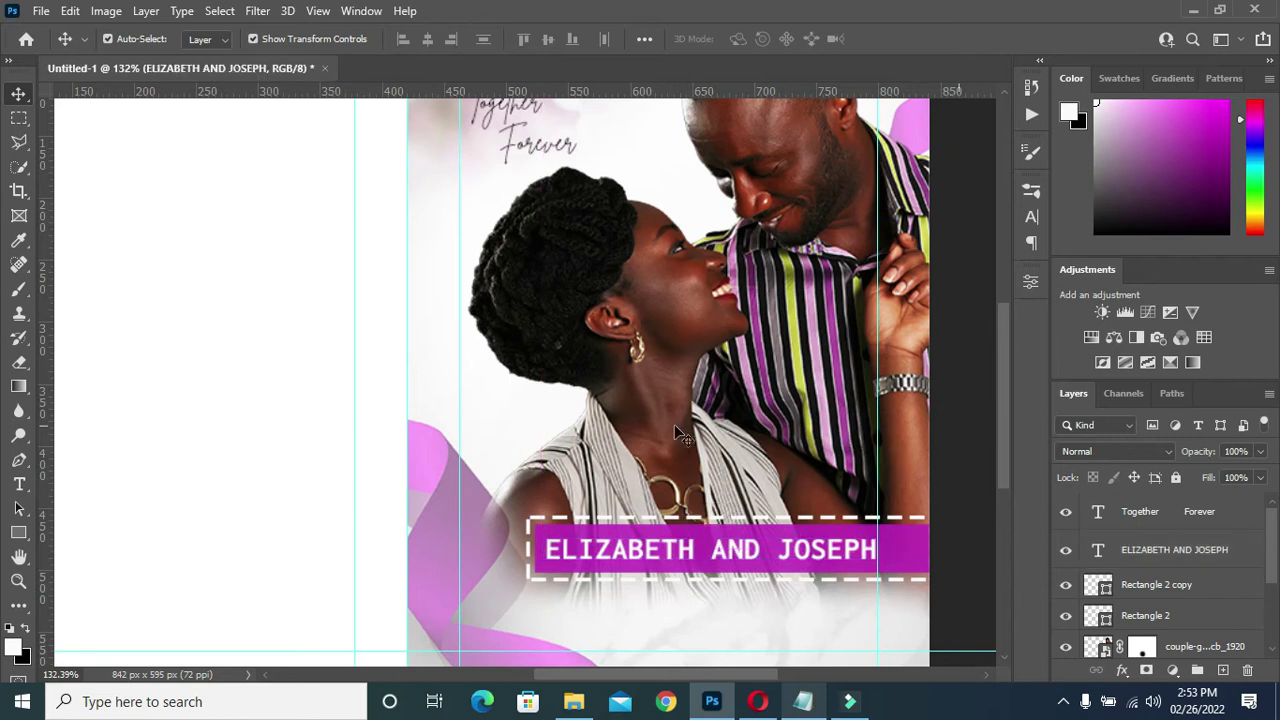
pyautogui.scroll(-2, 674, 424)
pyautogui.doubleClick(680, 545)
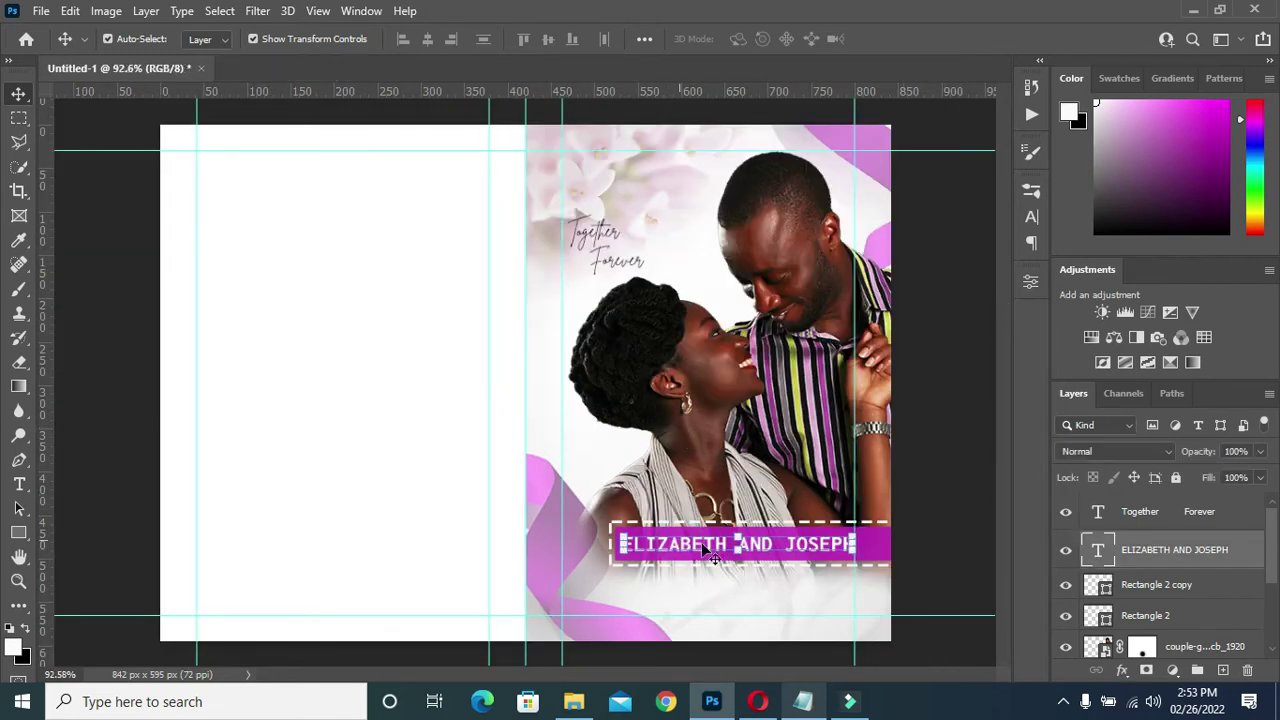
pyautogui.click(967, 528)
# - Nudge the names text and purple bar slightly left and group them together
pyautogui.click(1160, 556)
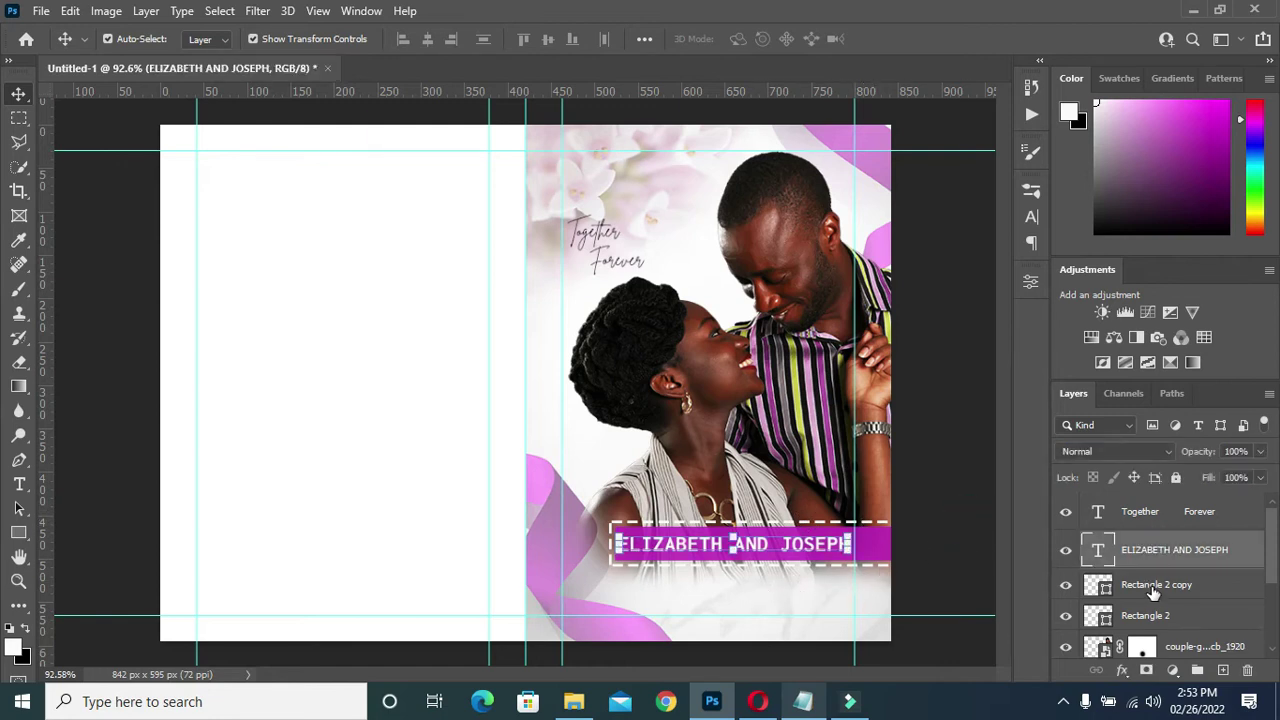
pyautogui.keyDown('shift'); pyautogui.click(1150, 588); pyautogui.keyUp('shift')
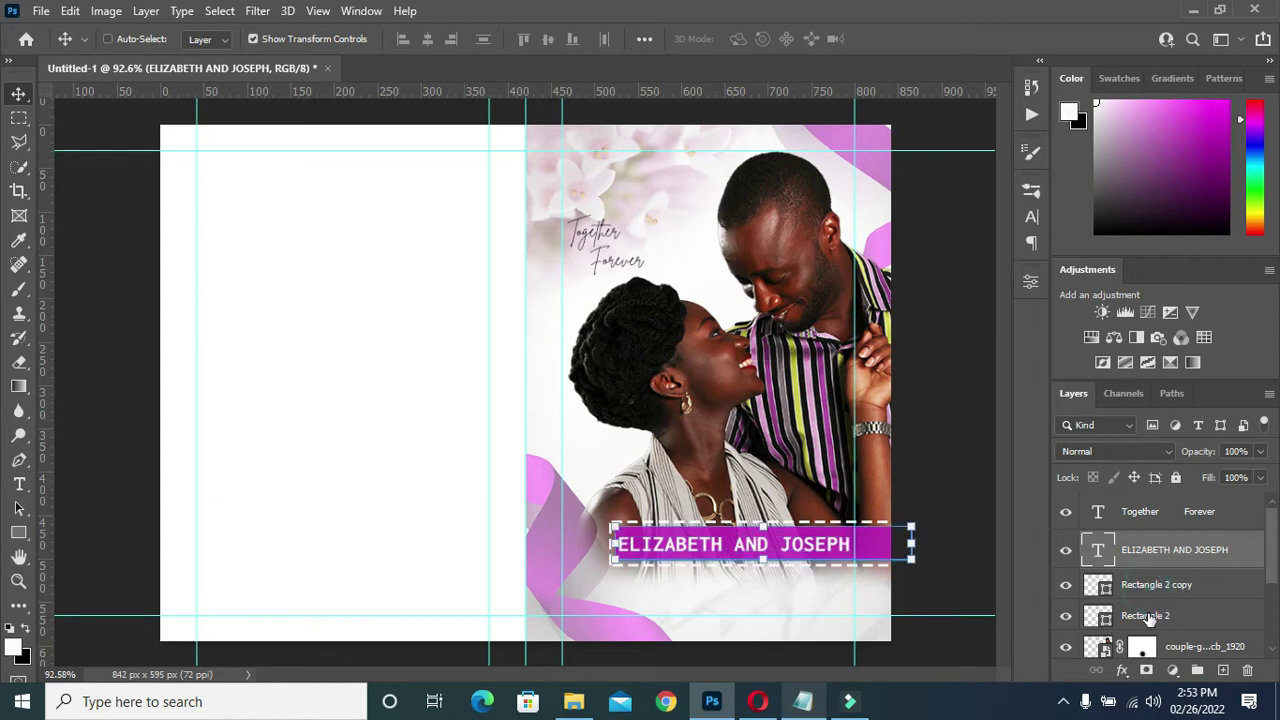
pyautogui.press('Left')
pyautogui.press('Left')
pyautogui.press('Left')
pyautogui.press('Left')
pyautogui.press('Left')
pyautogui.press('Left')
pyautogui.press('Left')
pyautogui.press('Left')
pyautogui.press('Left')
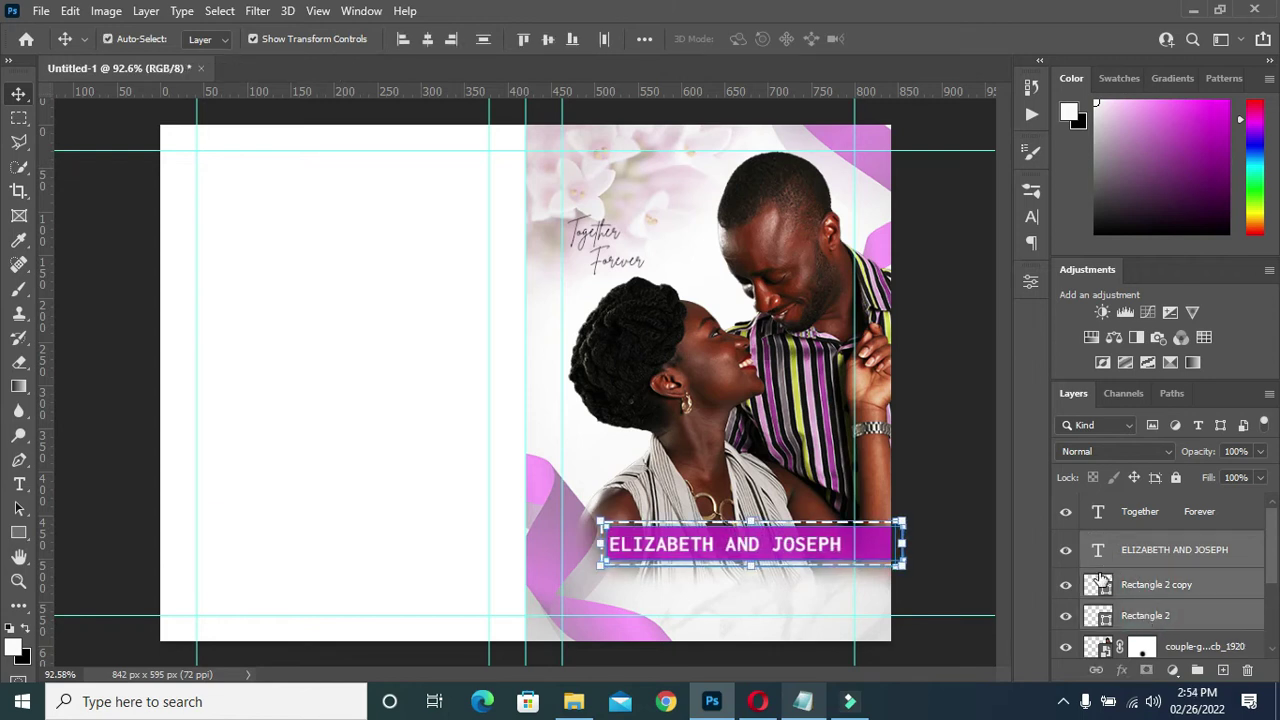
pyautogui.hotkey('ctrl', 'g')
pyautogui.doubleClick(1137, 541)
pyautogui.write("Couple's Name")
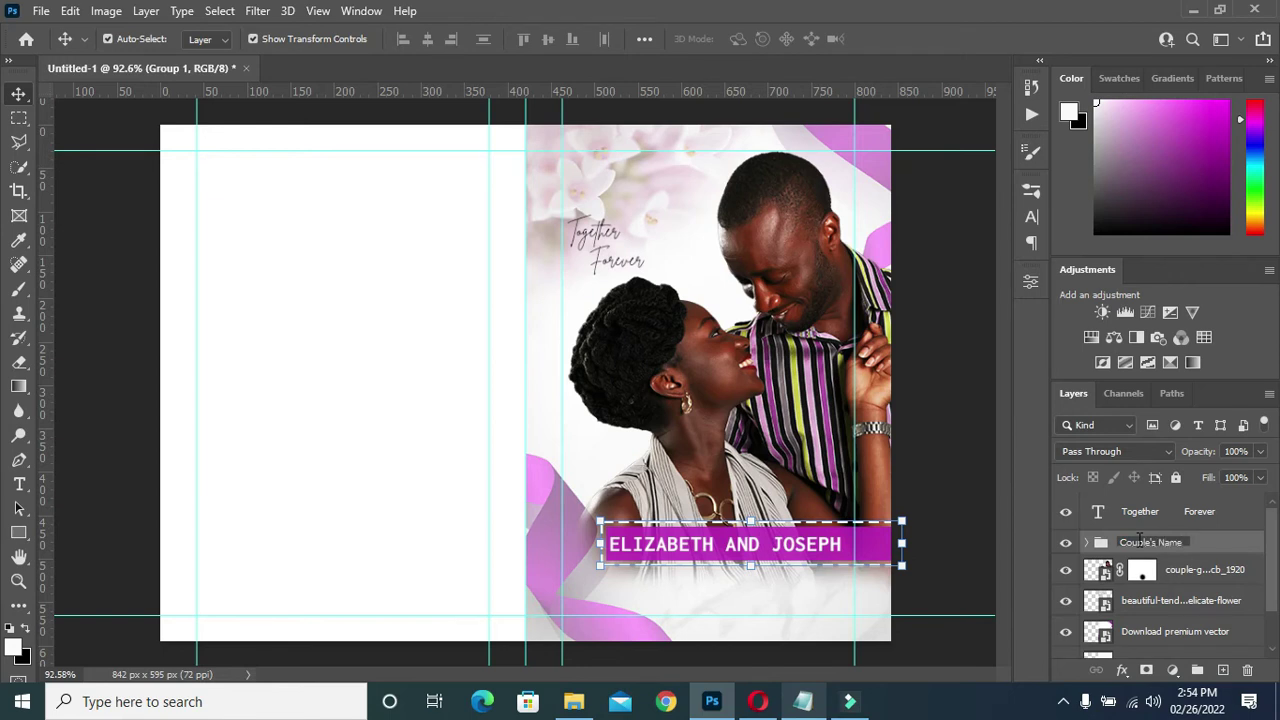
# - Name the group Couple's Name and move the Together Forever layer beneath it
pyautogui.press('Return')
pyautogui.click(1162, 512)
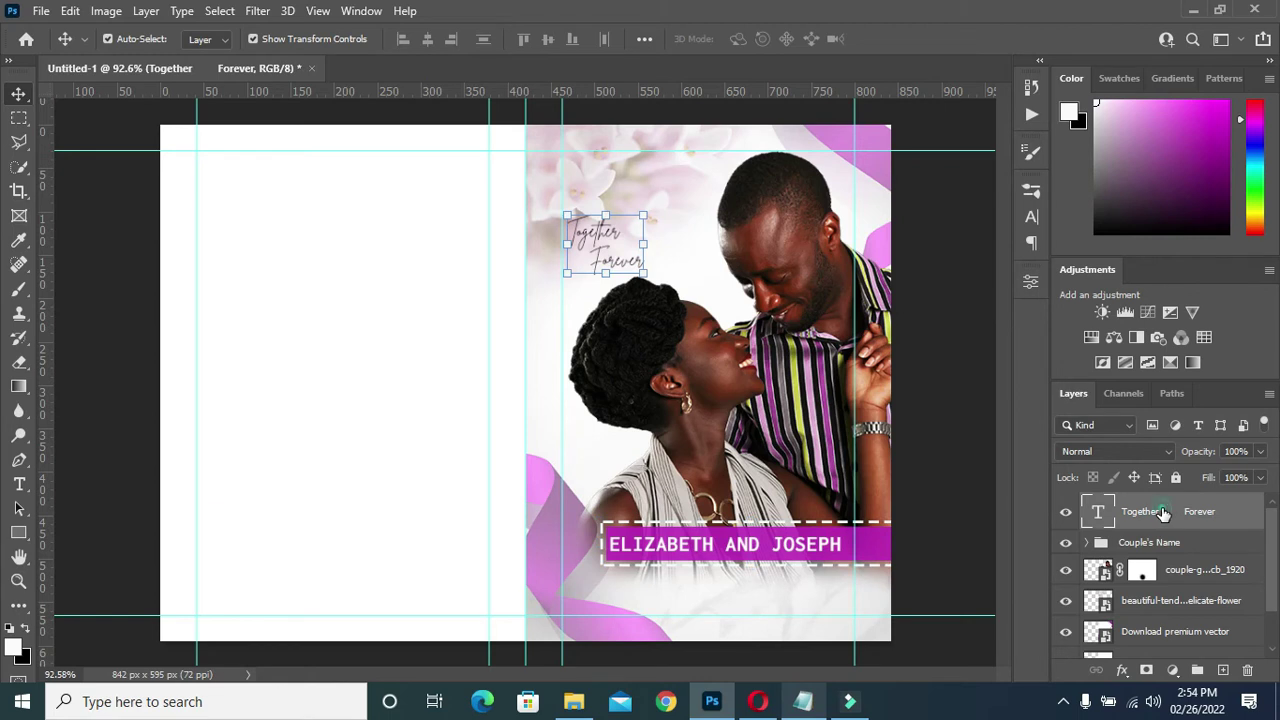
pyautogui.moveTo(1162, 512); pyautogui.dragTo(1137, 537)
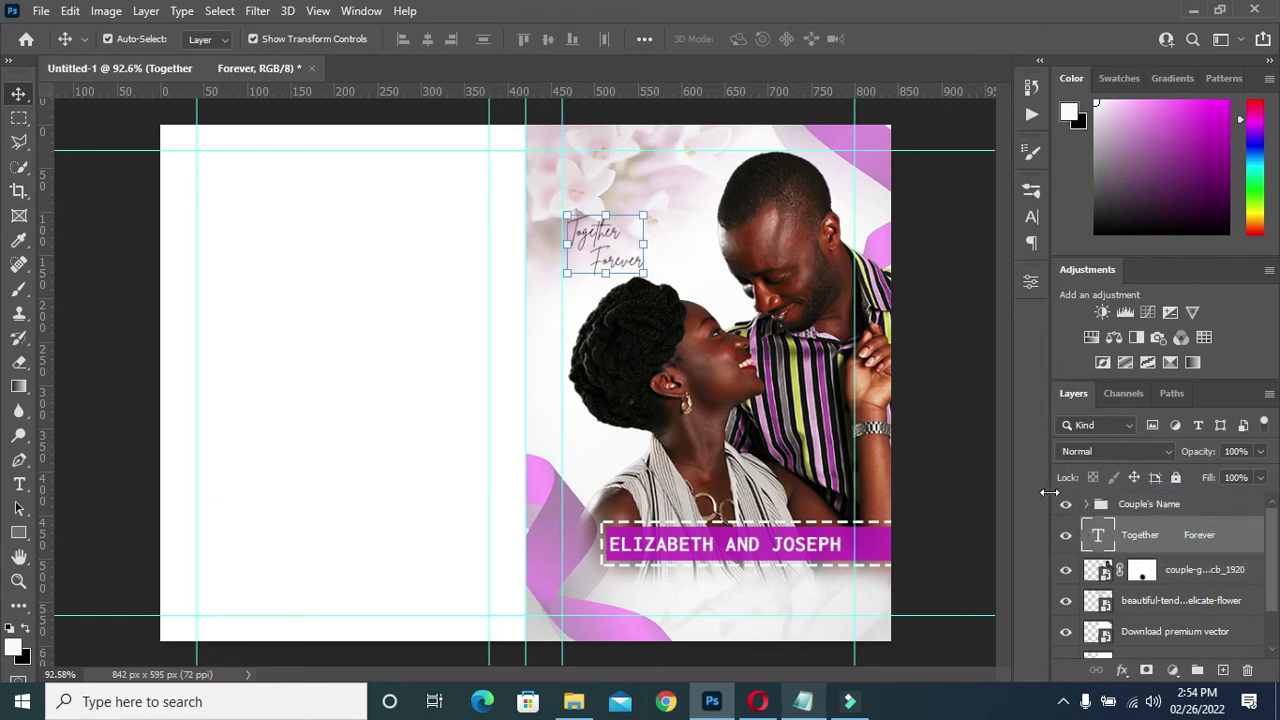
pyautogui.click(971, 417)
# - Zoom in on the names bar and select the Rectangle 2 bar
pyautogui.scroll(2, 690, 310)
pyautogui.scroll(-3, 690, 310)
pyautogui.hotkey('ctrl', '+')
pyautogui.scroll(1, 770, 615)
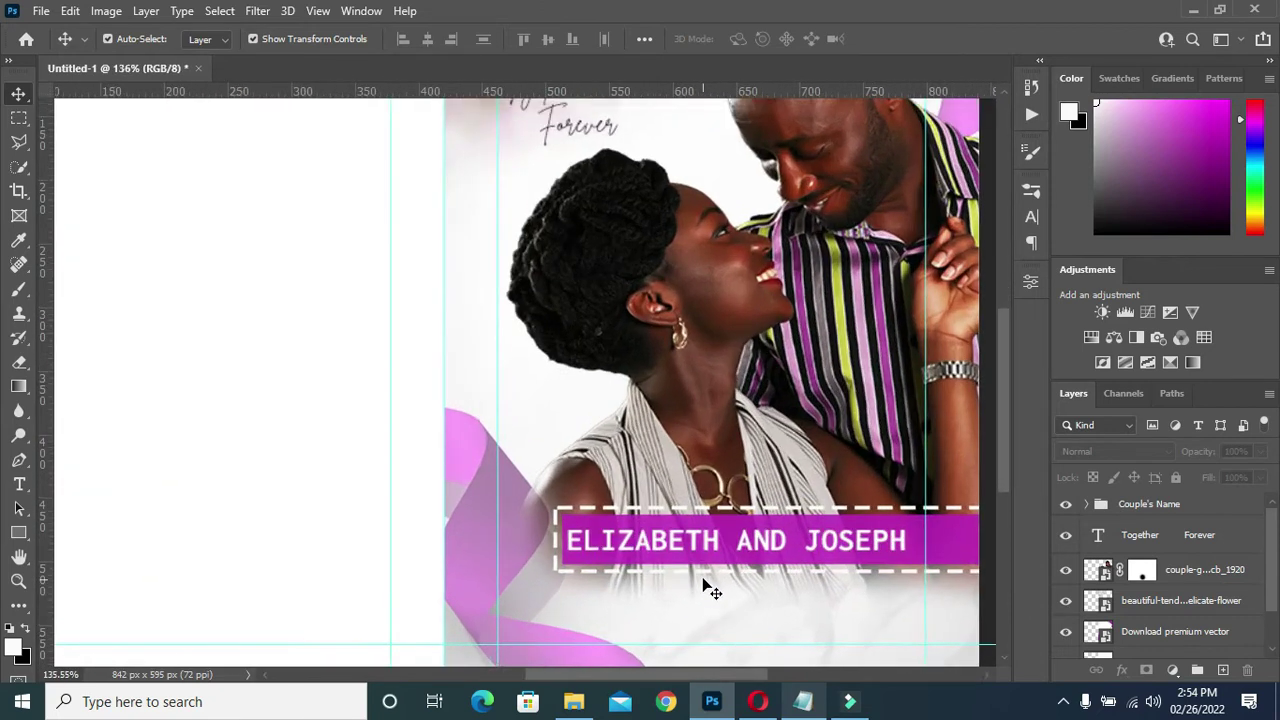
pyautogui.scroll(1, 710, 590)
pyautogui.click(697, 580)
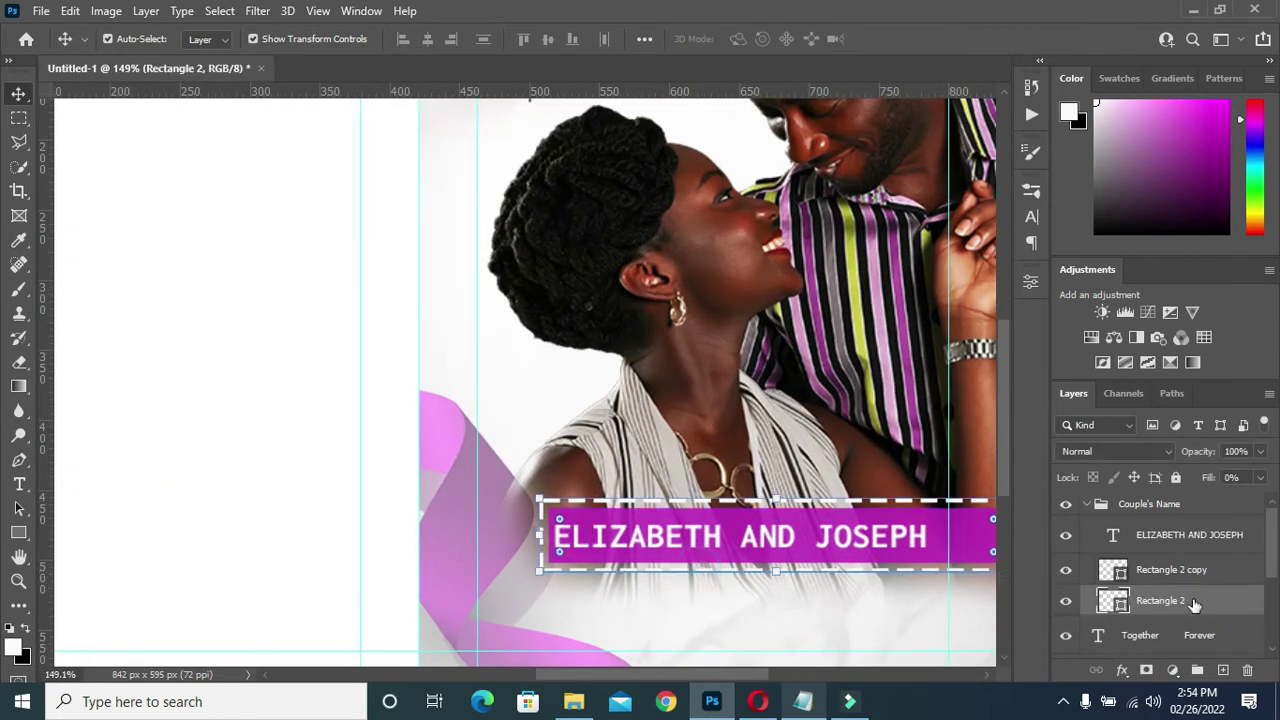
# - Duplicate the Rectangle 2 bar above the group and shrink it to a box below the names
pyautogui.hotkey('ctrl', 'j')
pyautogui.moveTo(1186, 604)
pyautogui.mouseDown()
pyautogui.moveTo(1150, 477)
pyautogui.moveTo(1080, 505)
pyautogui.mouseUp()
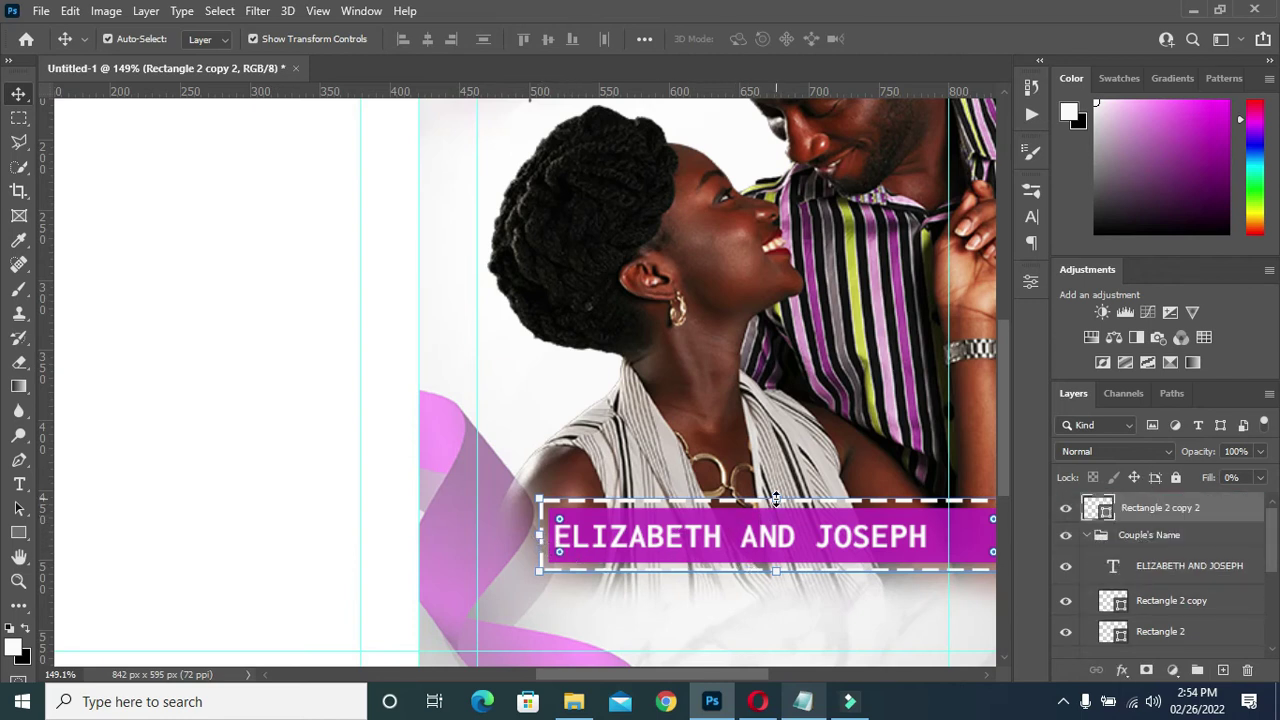
pyautogui.hotkey('ctrl', 't')
pyautogui.moveTo(762, 517); pyautogui.dragTo(737, 614)
pyautogui.moveTo(512, 625); pyautogui.dragTo(703, 625)
pyautogui.moveTo(846, 623)
pyautogui.mouseDown()
pyautogui.moveTo(713, 608)
pyautogui.moveTo(725, 604)
pyautogui.moveTo(722, 621)
pyautogui.mouseUp()
pyautogui.click(928, 39)
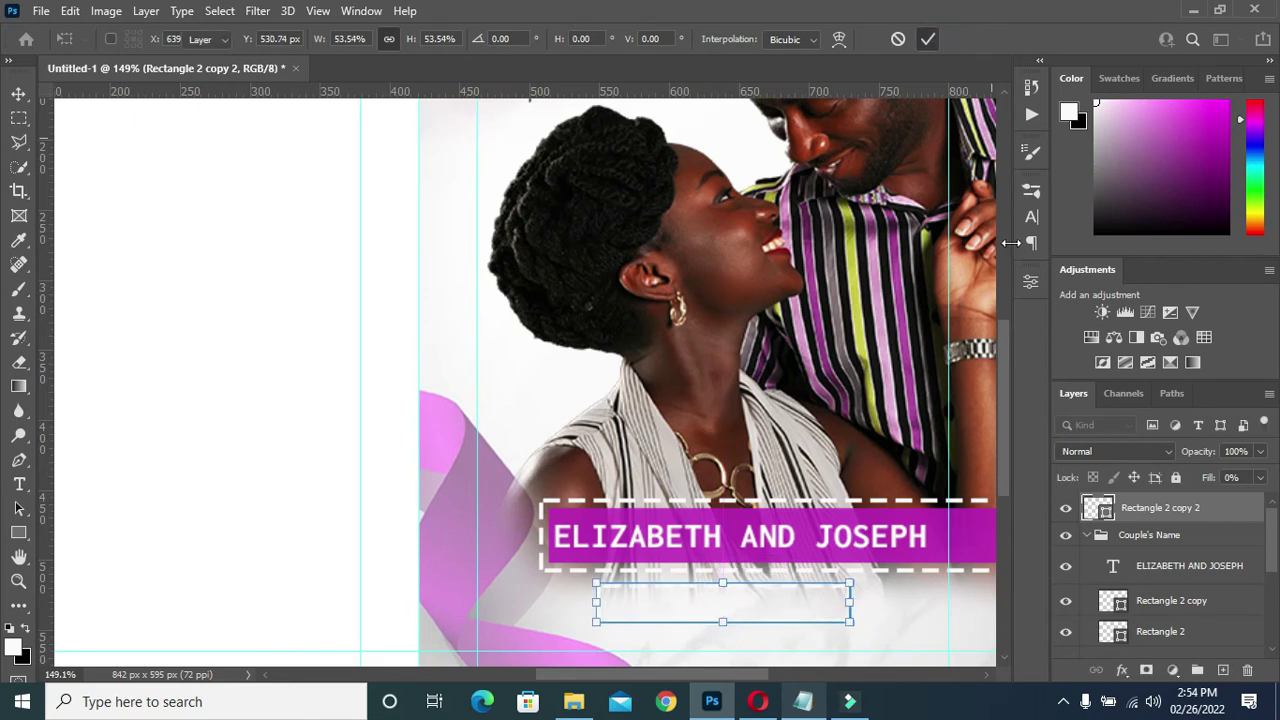
# - Give the smaller box a dark dashed outline, then select it with Rectangle 1
pyautogui.click(1030, 281)
pyautogui.click(815, 496)
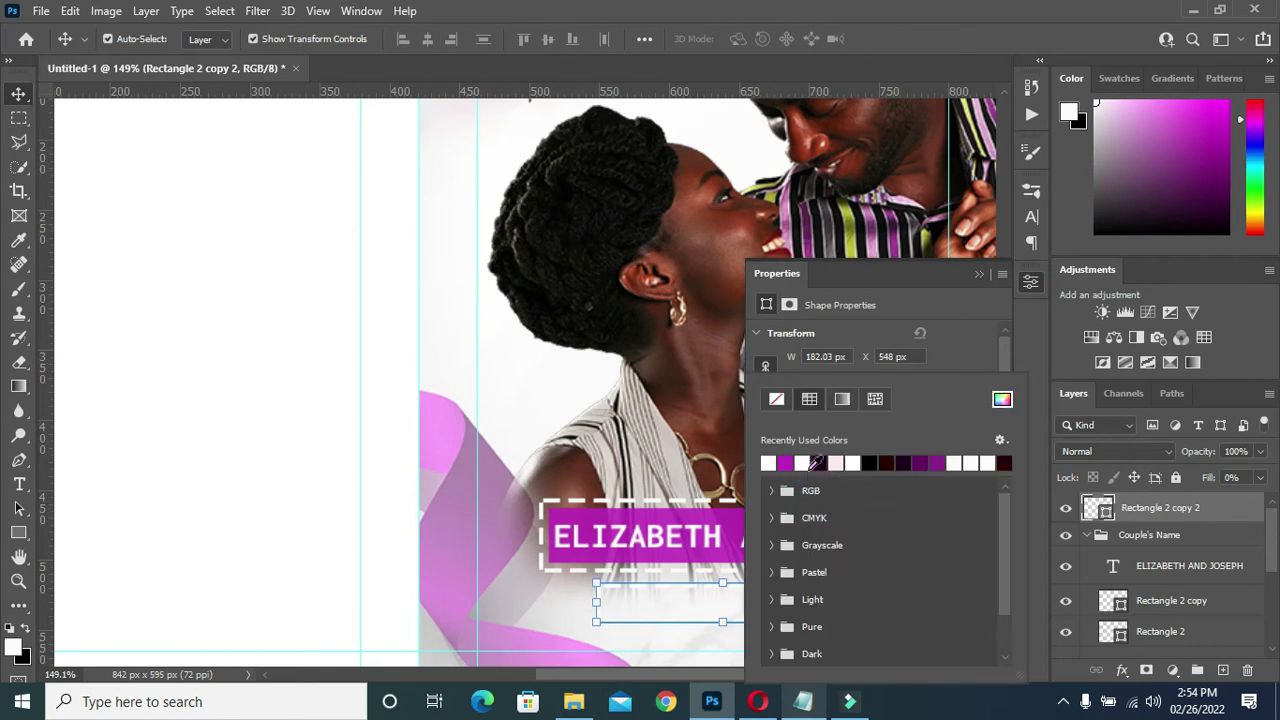
pyautogui.click(817, 462)
pyautogui.click(979, 274)
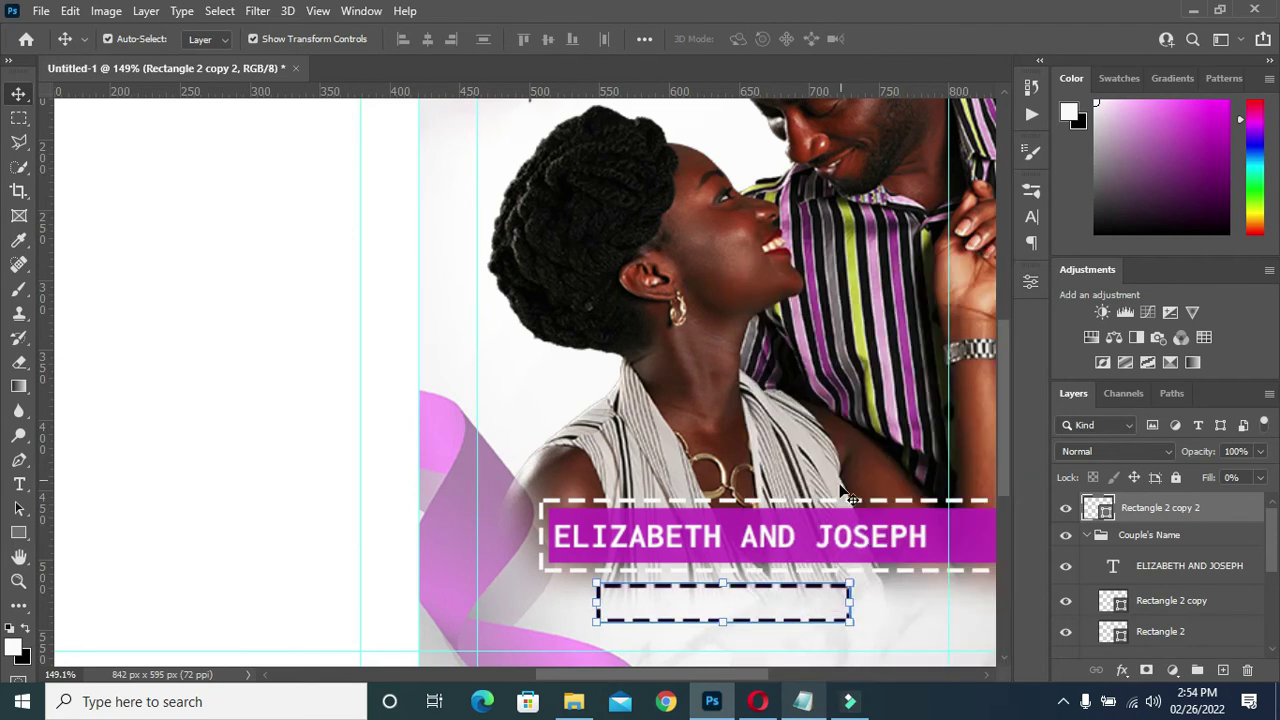
pyautogui.scroll(-3, 729, 567)
pyautogui.click(960, 500)
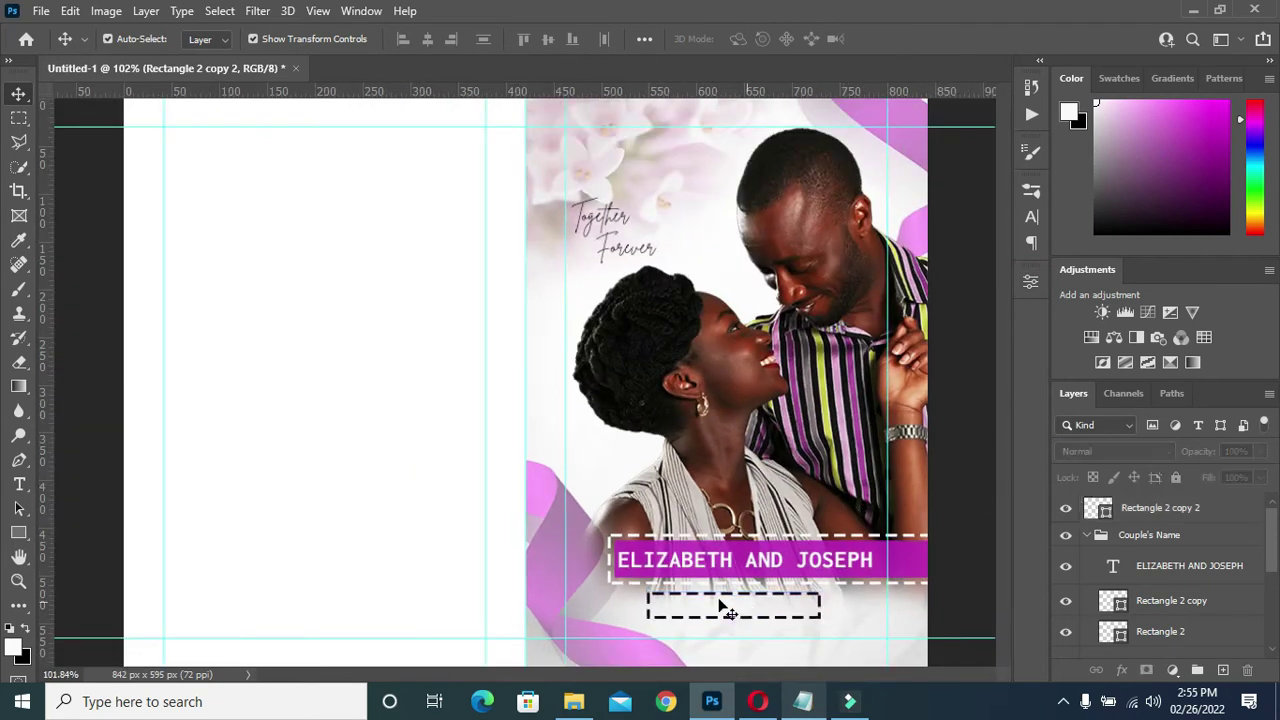
pyautogui.click(1152, 505)
pyautogui.scroll(-2, 1170, 560)
pyautogui.scroll(-2, 1181, 600)
pyautogui.scroll(-2, 1181, 604)
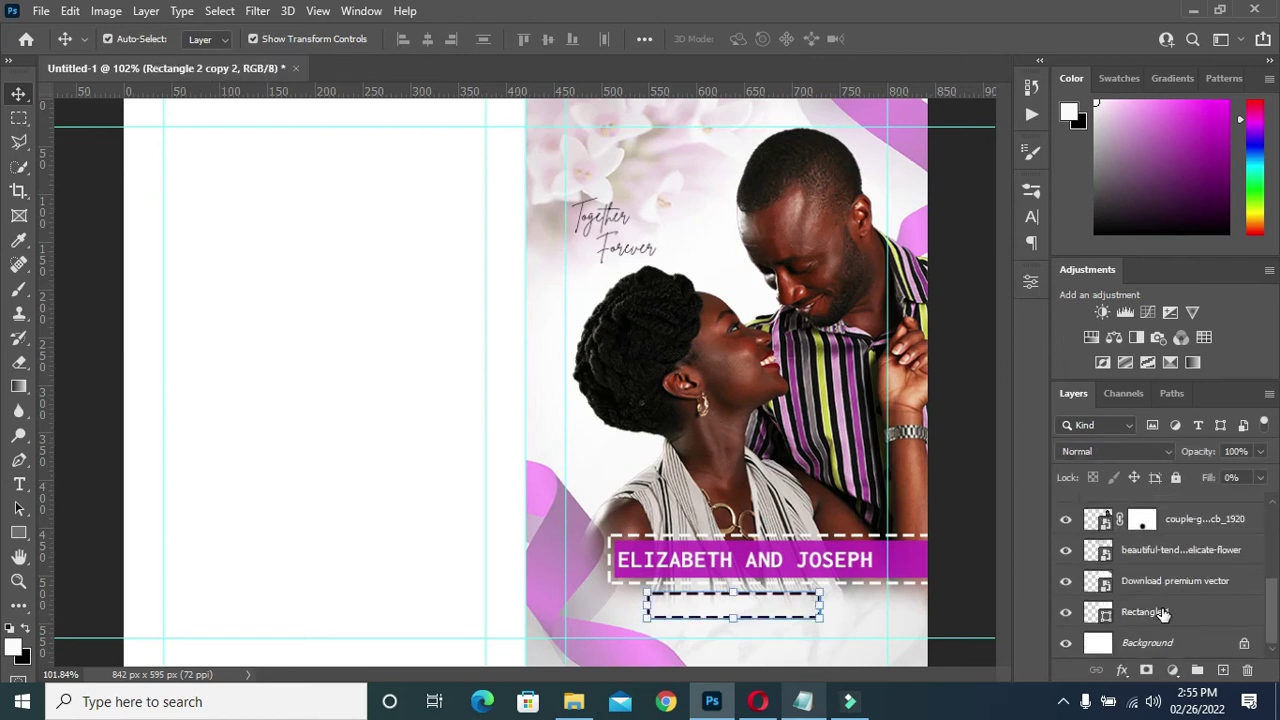
pyautogui.keyDown('ctrl'); pyautogui.click(1163, 612); pyautogui.keyUp('ctrl')
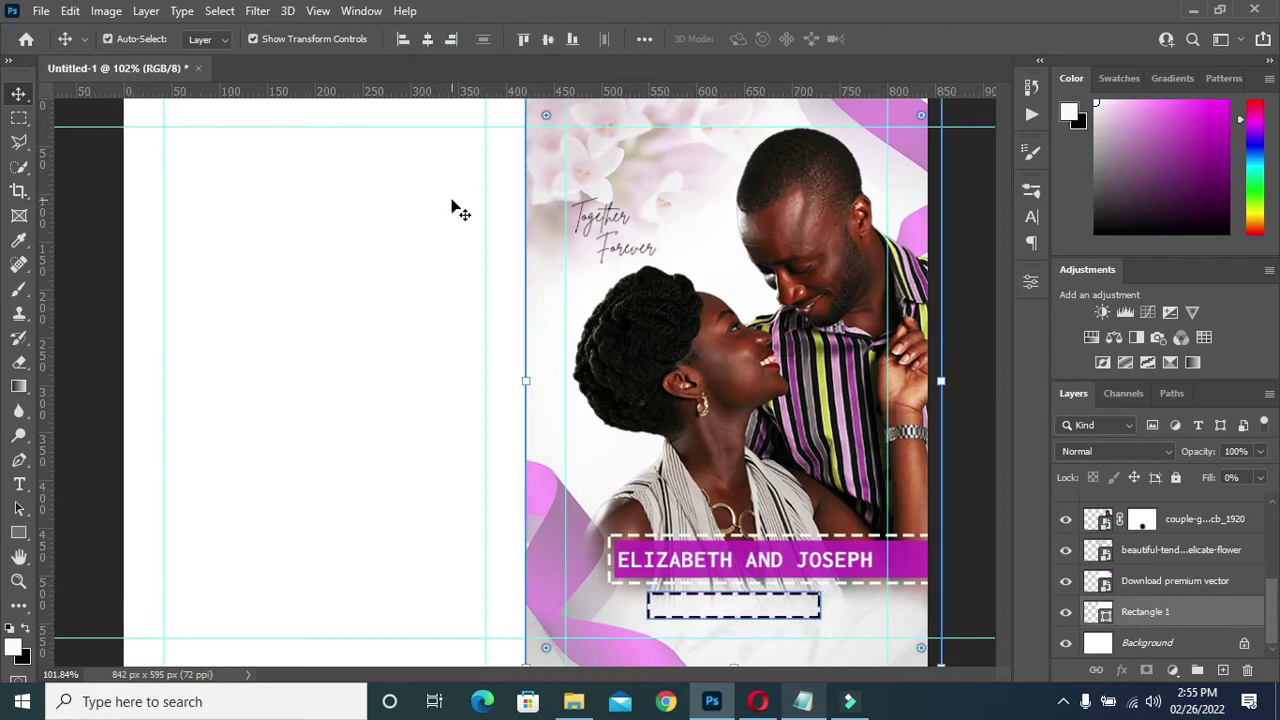
# - Copy the date from Notepad and start an Inconsolata Bold text layer near the dashed box
pyautogui.click(980, 360)
pyautogui.scroll(2, 695, 628)
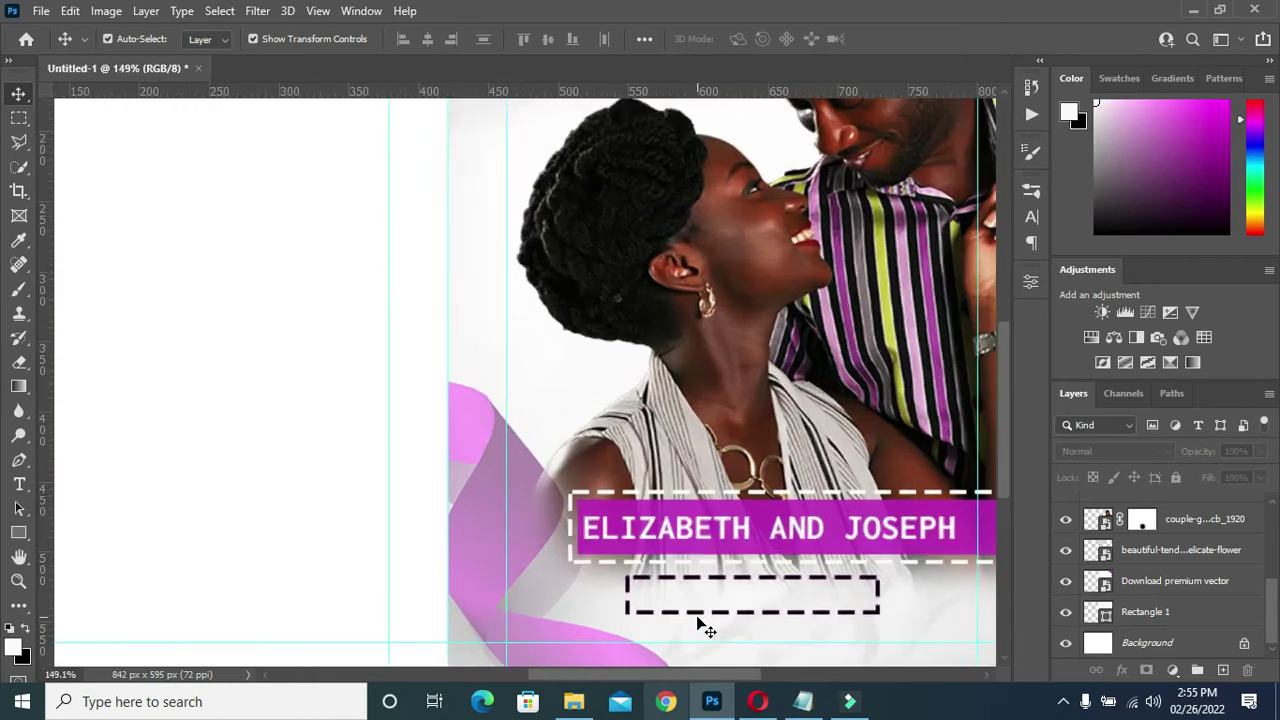
pyautogui.click(801, 700)
pyautogui.moveTo(344, 214); pyautogui.dragTo(196, 212)
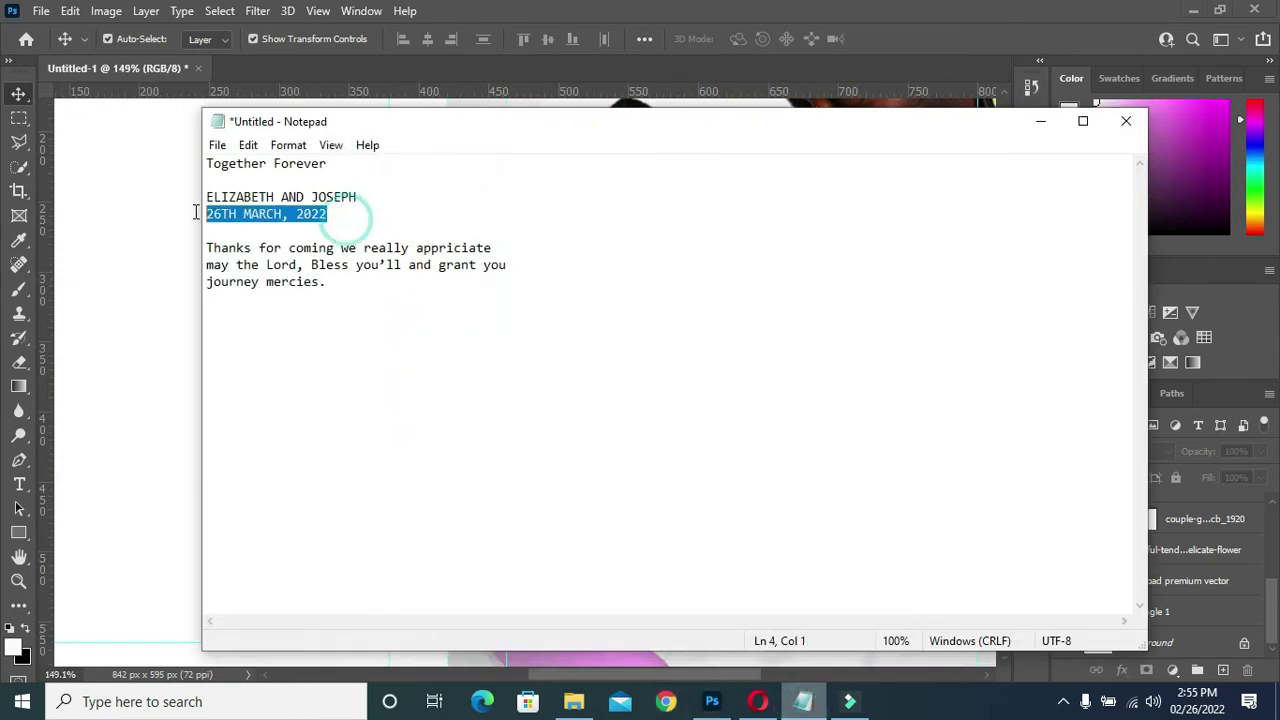
pyautogui.click(1041, 121)
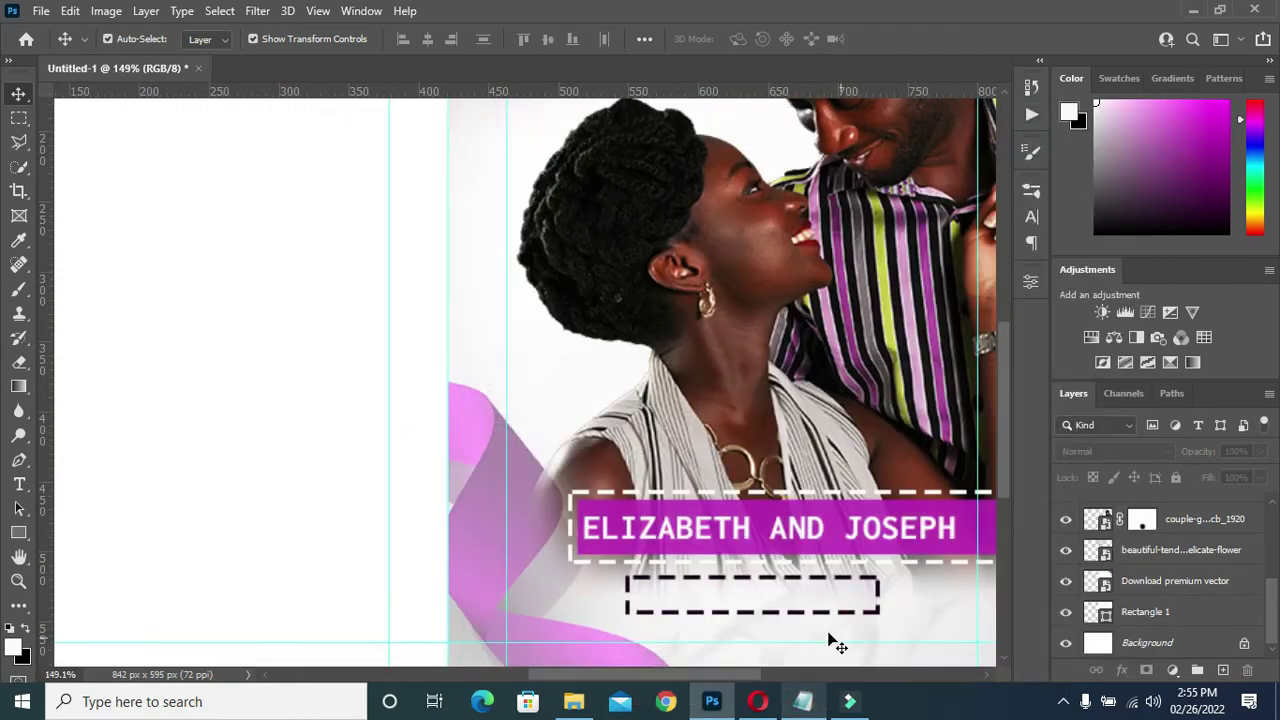
pyautogui.press('t')
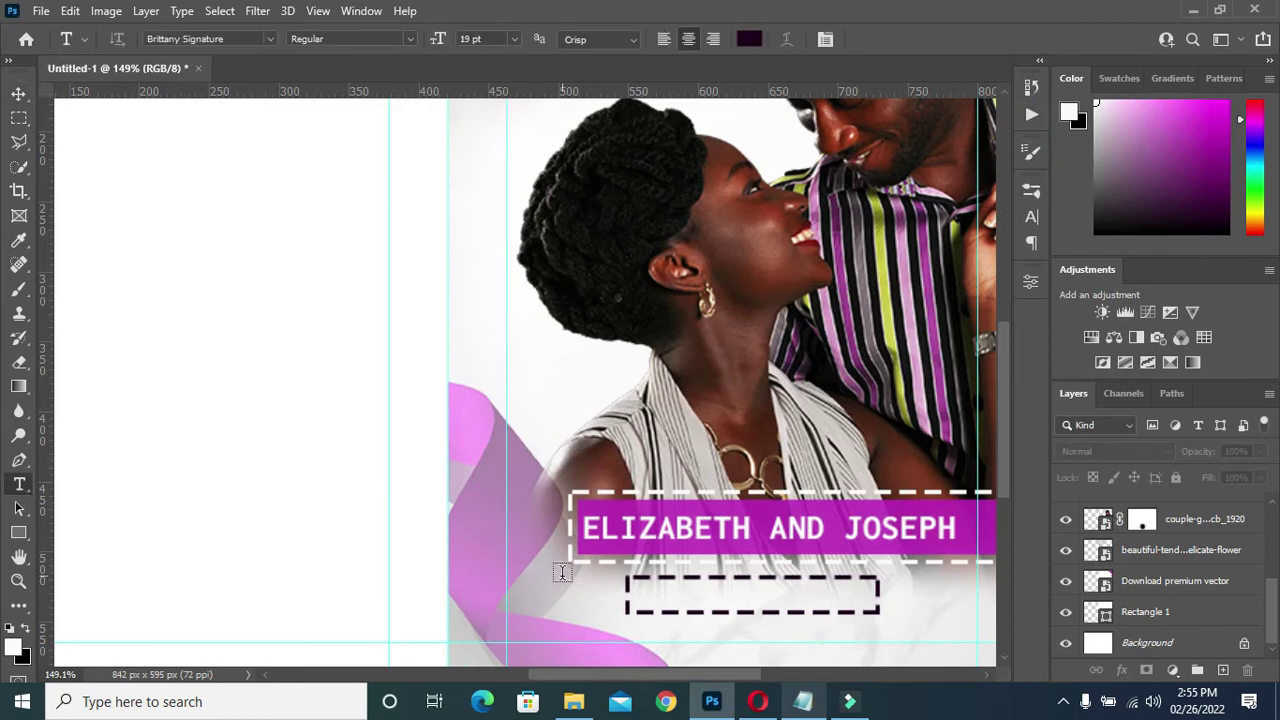
pyautogui.click(553, 591)
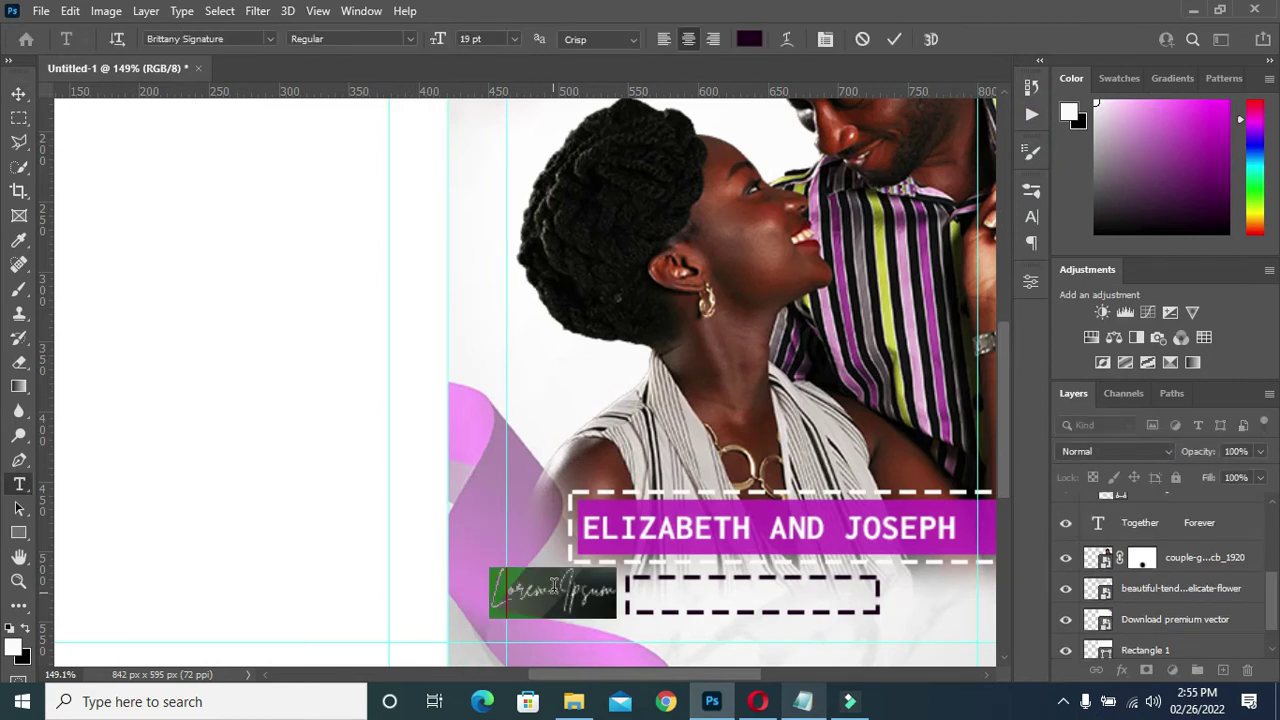
pyautogui.click(270, 39)
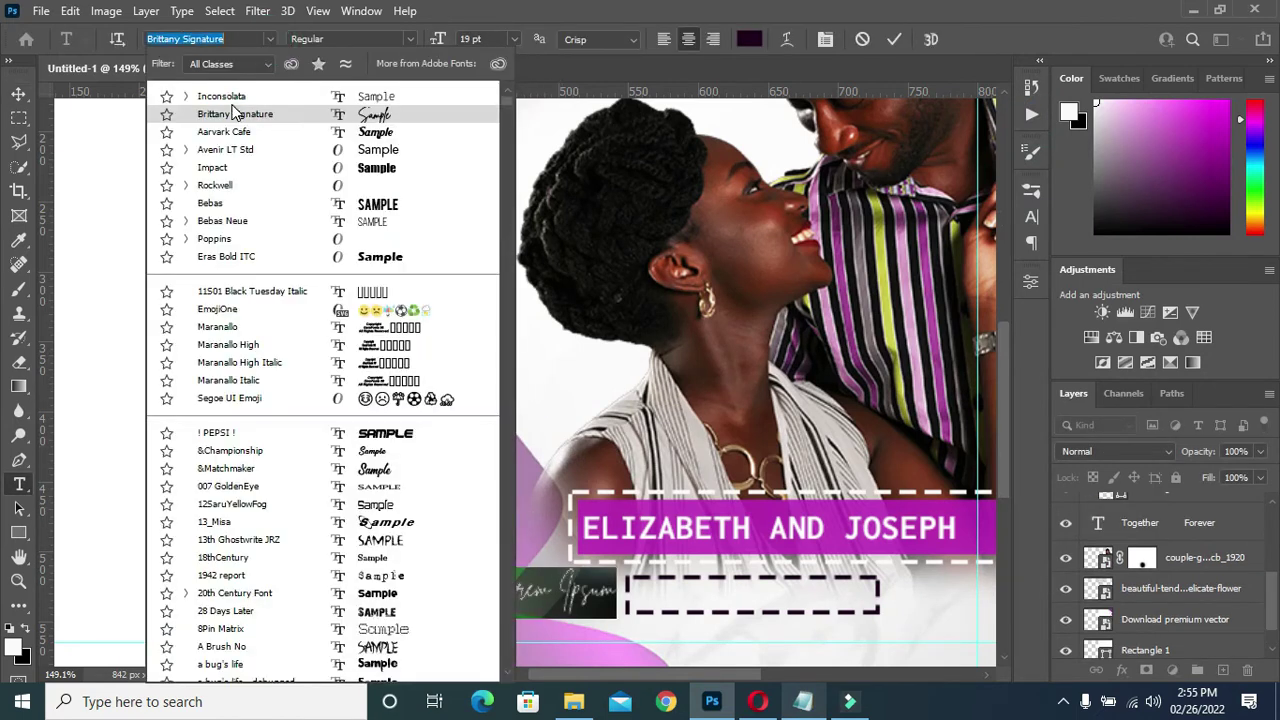
pyautogui.click(250, 95)
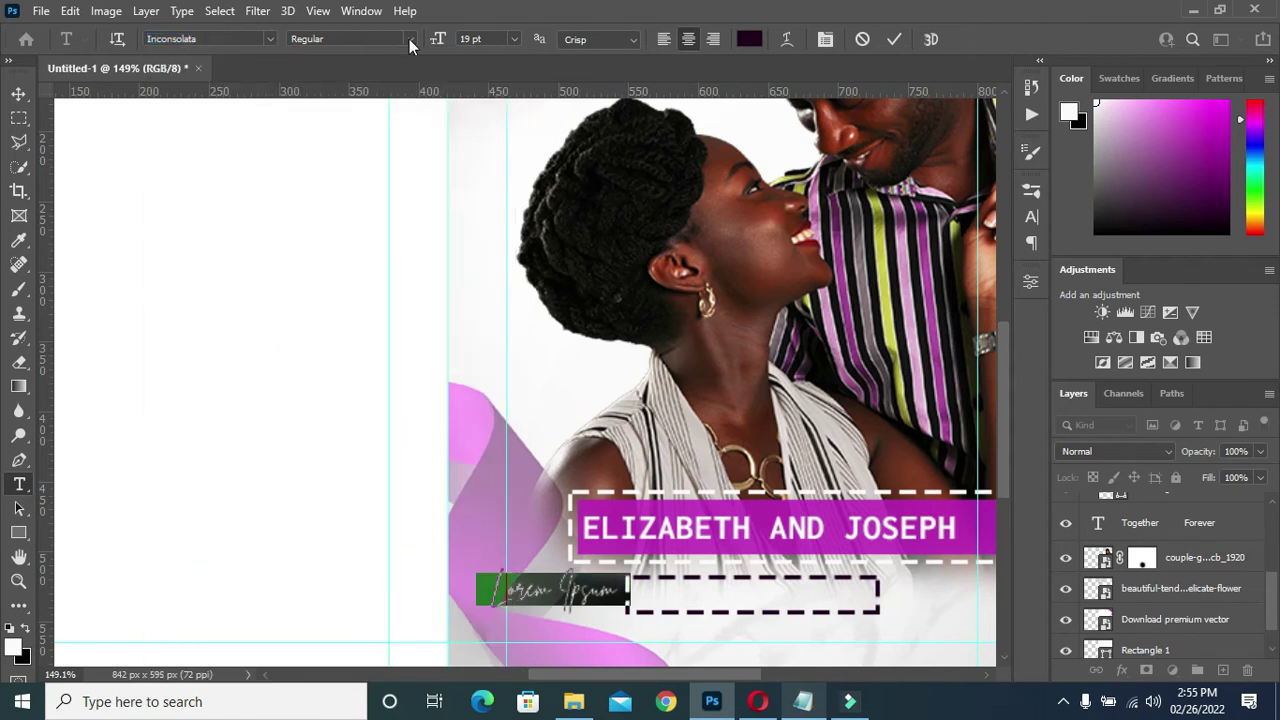
pyautogui.click(409, 39)
pyautogui.click(340, 131)
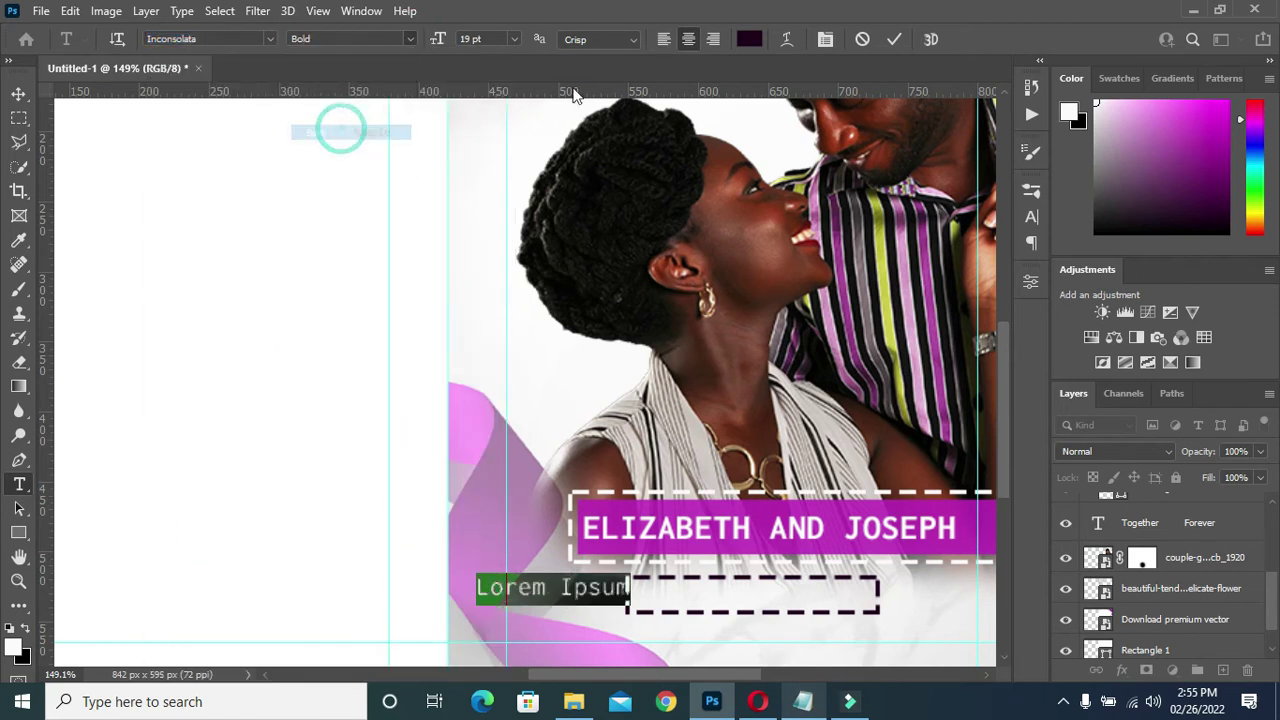
pyautogui.click(894, 39)
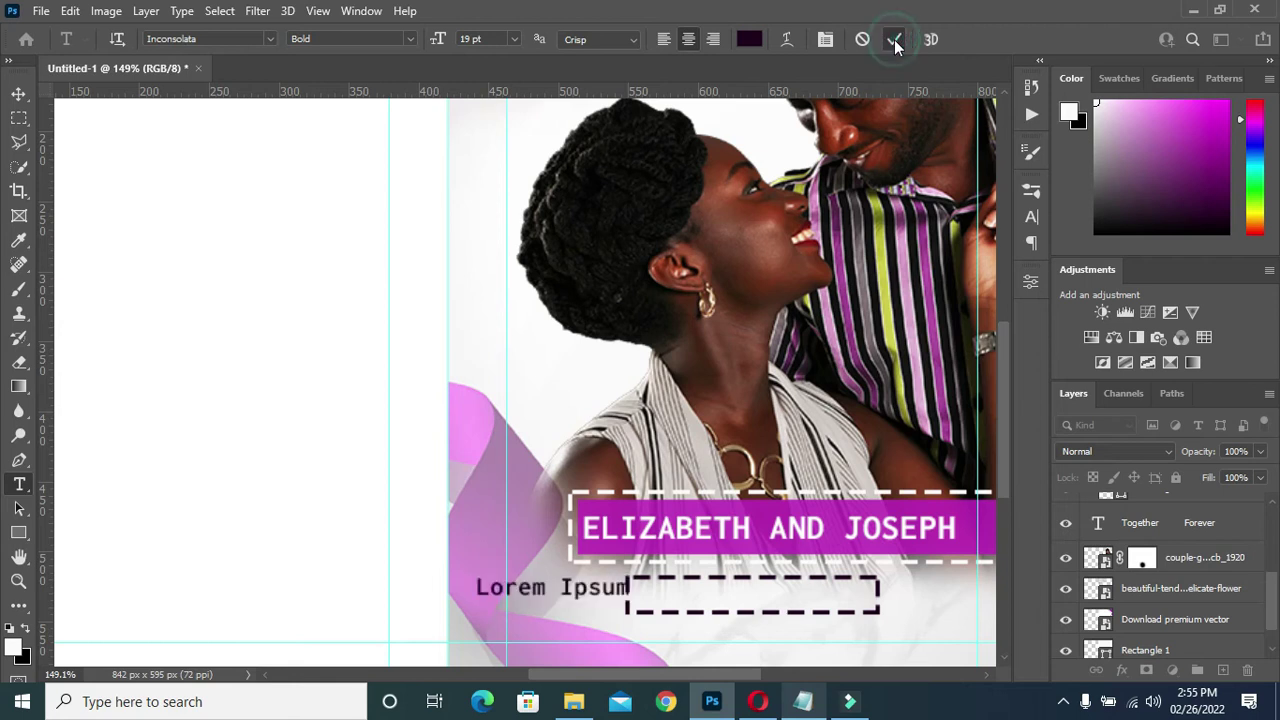
# - Replace the placeholder with '26TH MARCH, 2022' and centre it horizontally in the dashed box
pyautogui.click(572, 585)
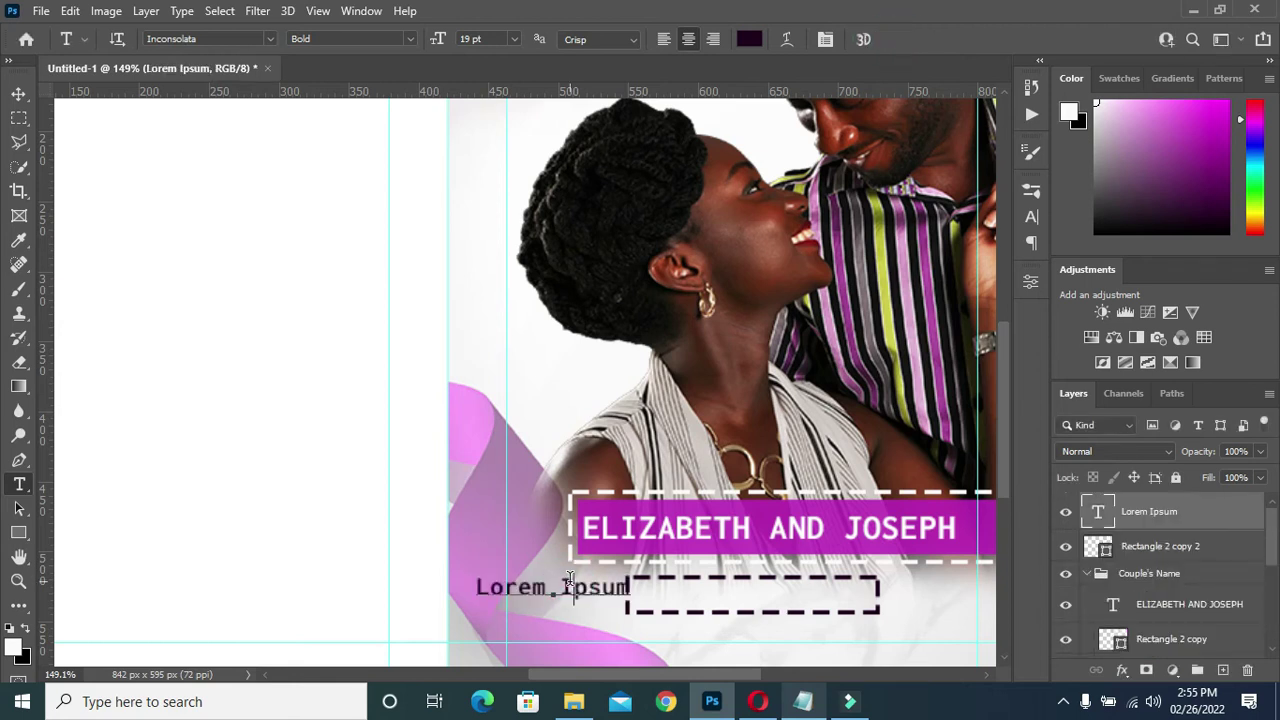
pyautogui.hotkey('ctrl', 'a')
pyautogui.write('26TH MARCH, 2022')
pyautogui.hotkey('ctrl', 'Return')
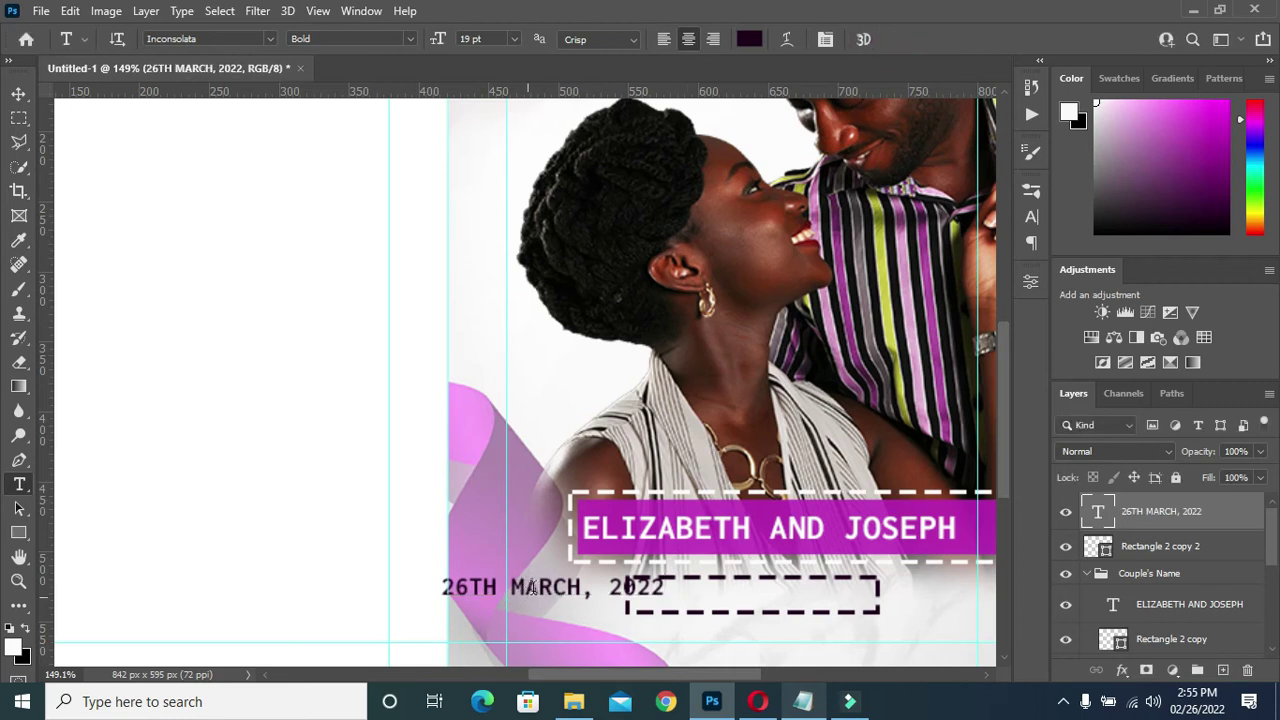
pyautogui.moveTo(541, 598); pyautogui.dragTo(733, 598)
pyautogui.keyDown('ctrl'); pyautogui.click(1150, 548); pyautogui.keyUp('ctrl')
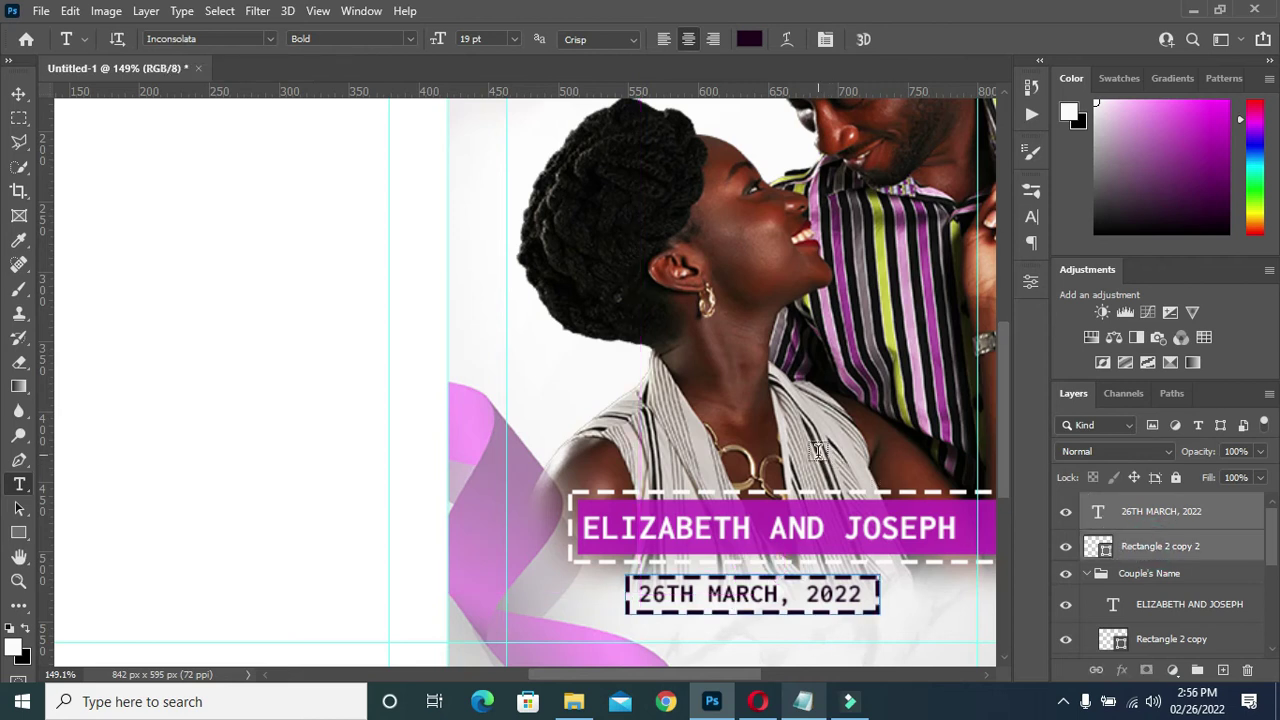
pyautogui.press('v')
pyautogui.click(429, 40)
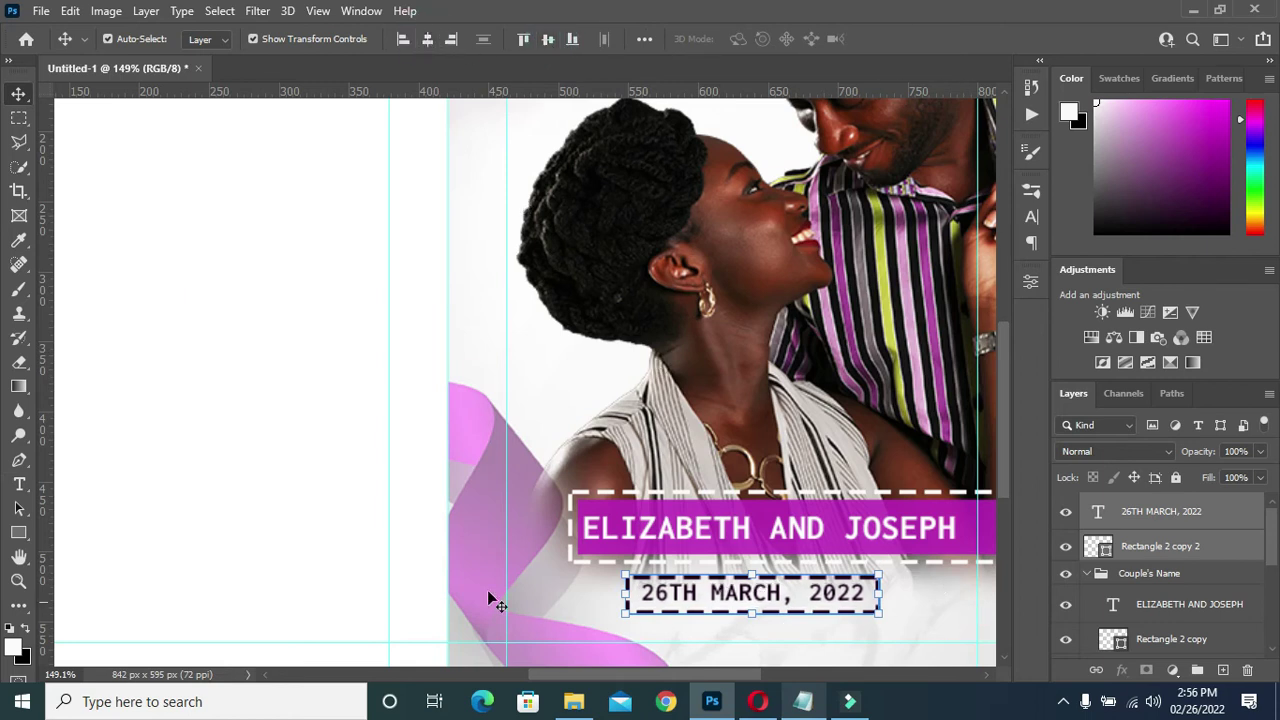
# - Set the date box rectangle's fill to 32%
pyautogui.scroll(-2, 945, 528)
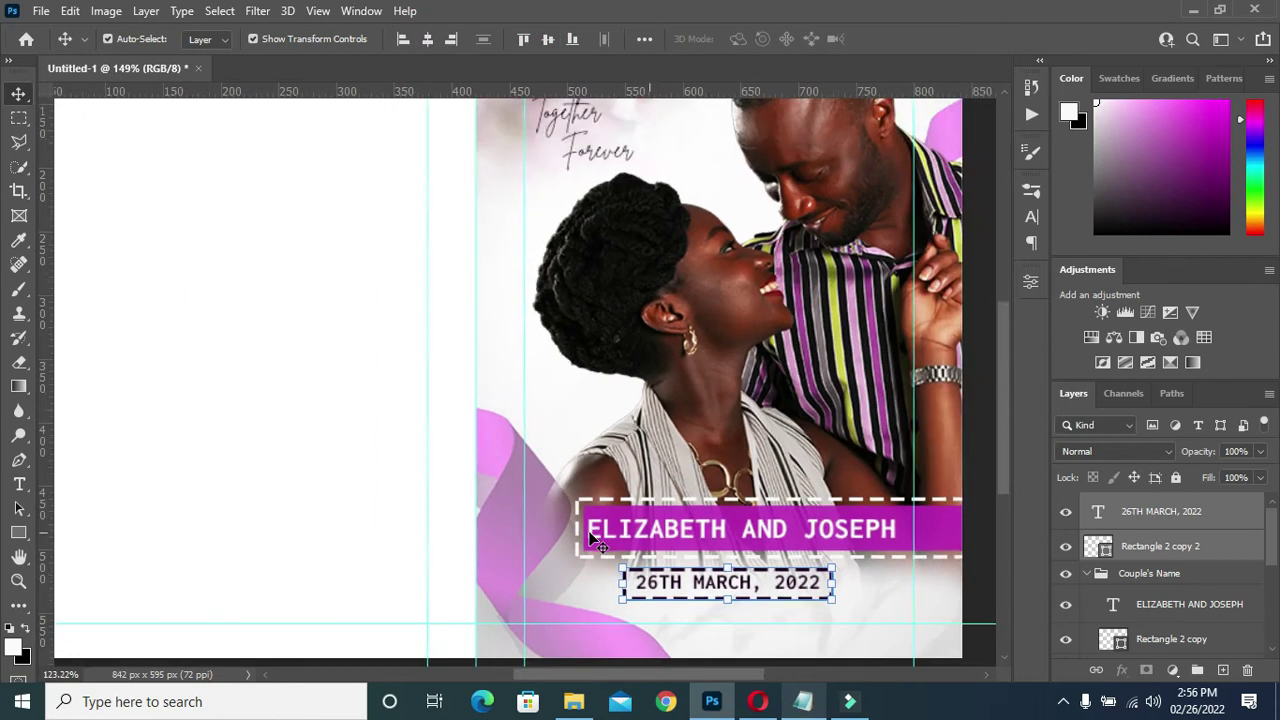
pyautogui.scroll(1, 790, 600)
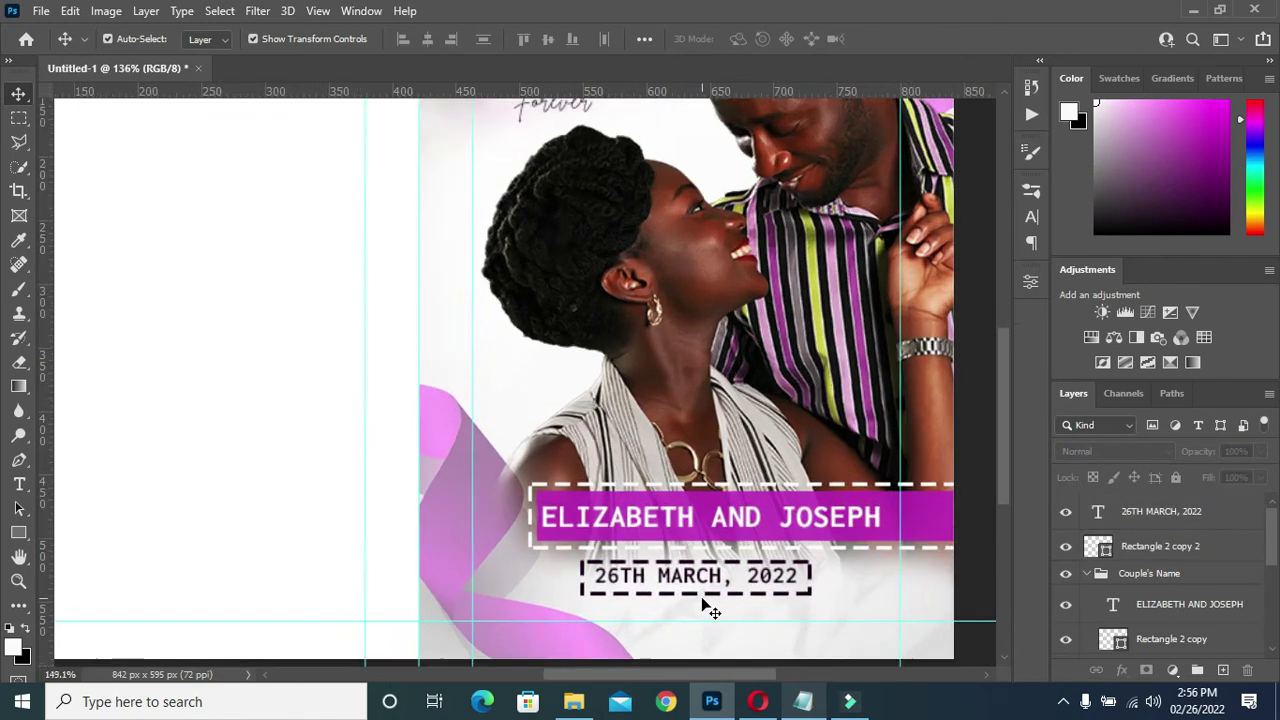
pyautogui.scroll(1, 706, 606)
pyautogui.scroll(1, 714, 591)
pyautogui.click(722, 595)
pyautogui.click(1218, 478)
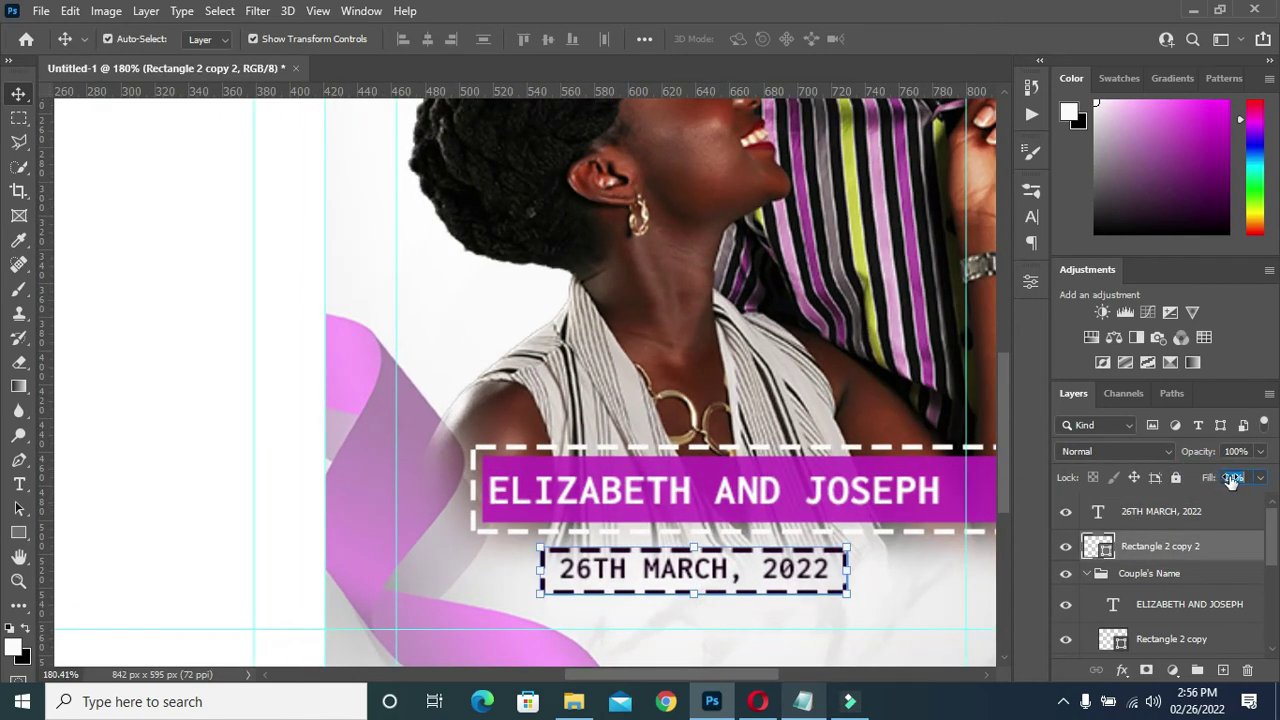
pyautogui.write('32')
pyautogui.press('Return')
pyautogui.scroll(-1, 900, 560)
pyautogui.click(986, 560)
# - Group the 26TH MARCH, 2022 text with its box and name the group Date
pyautogui.scroll(-1, 986, 560)
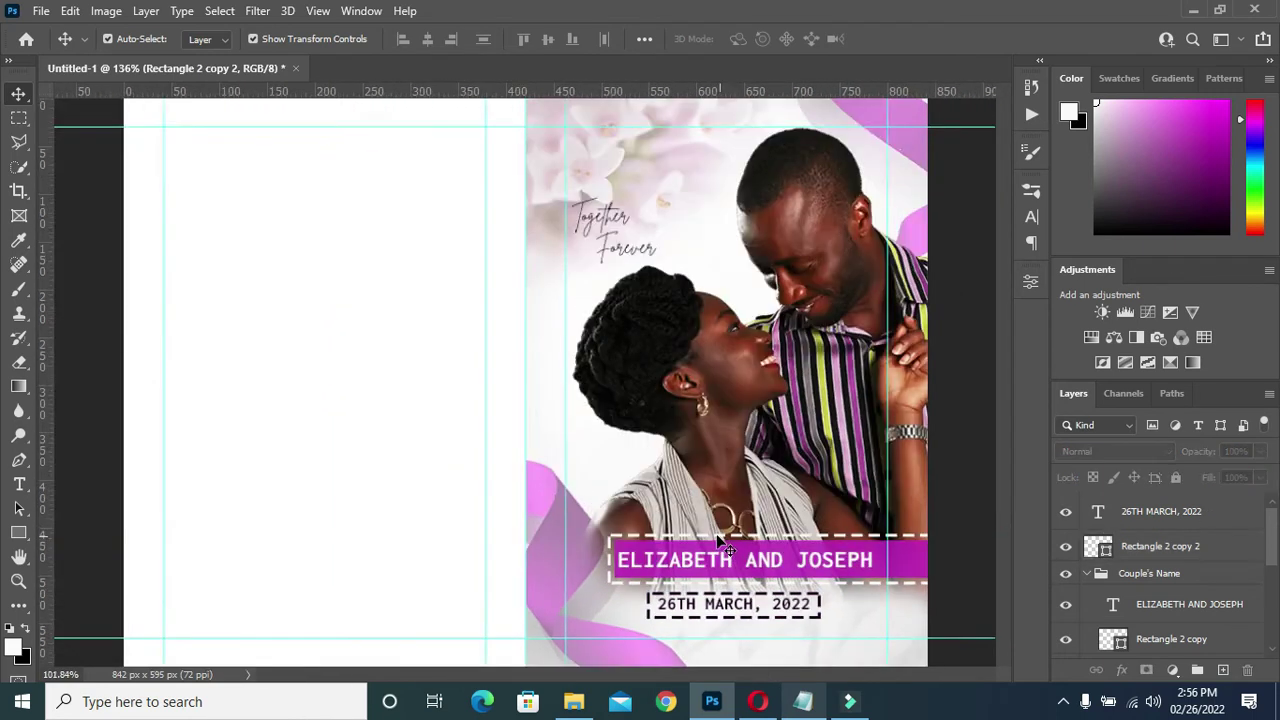
pyautogui.scroll(-1, 912, 582)
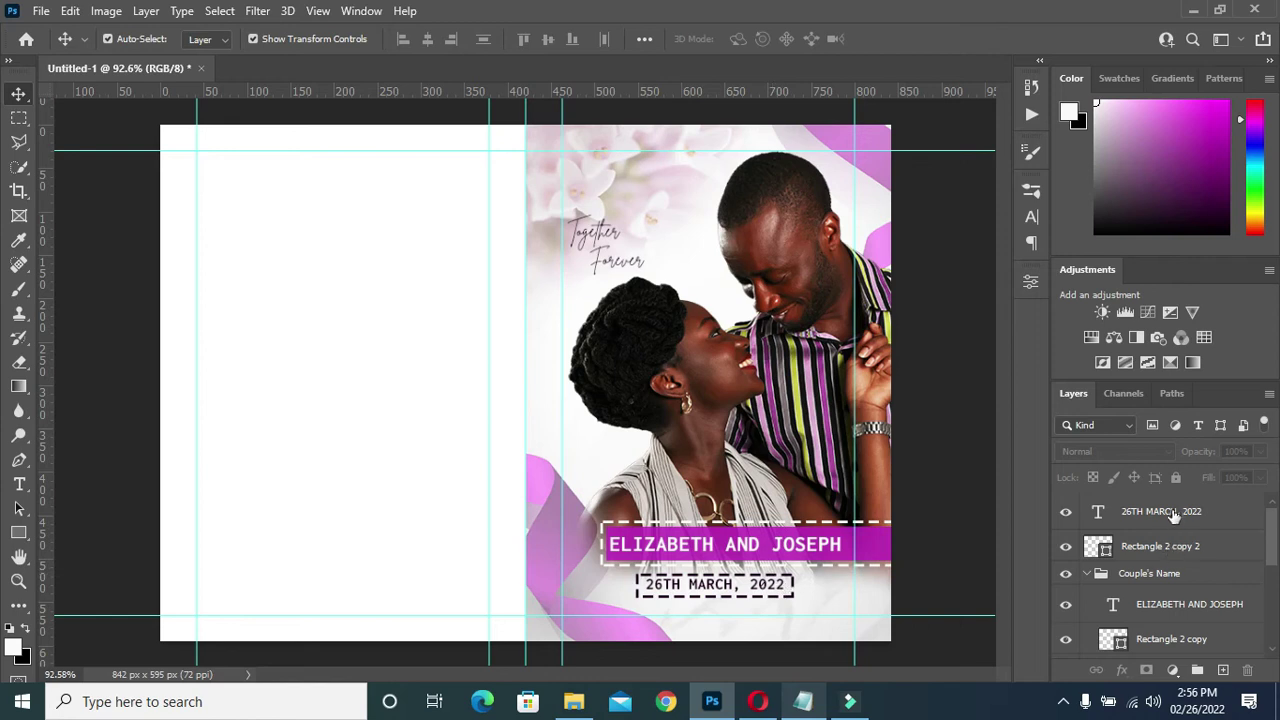
pyautogui.click(1161, 512)
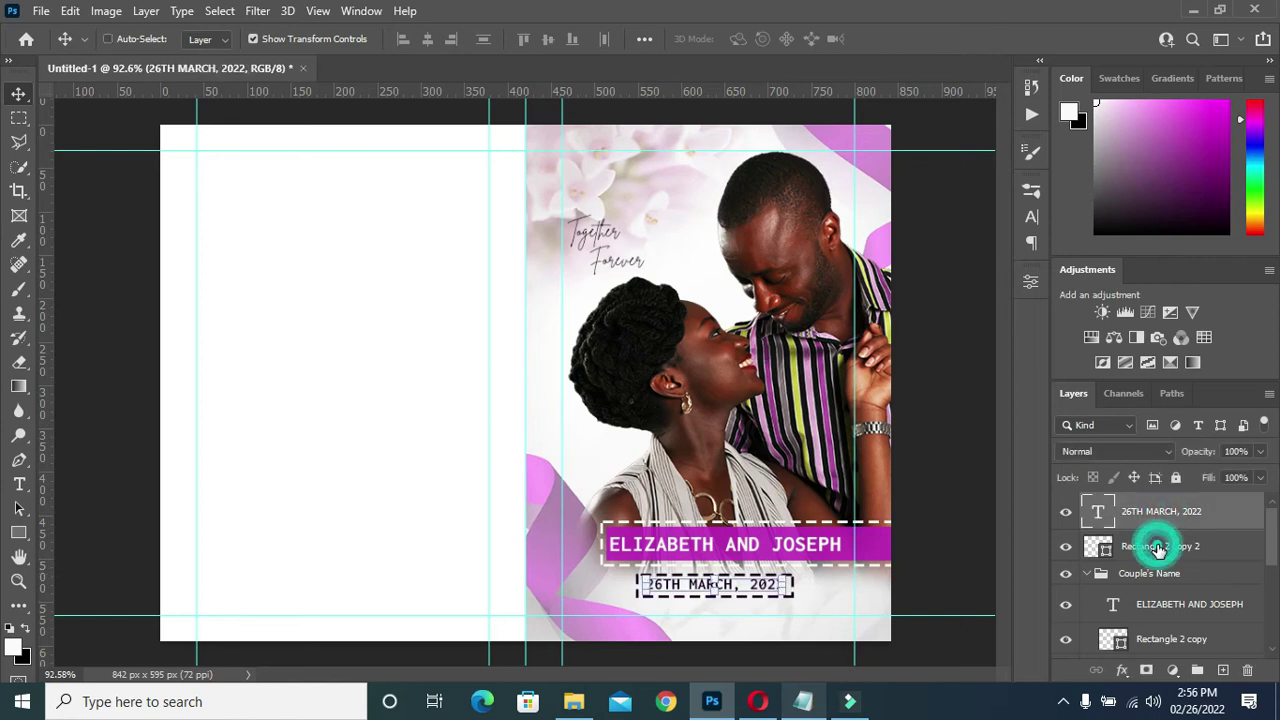
pyautogui.keyDown('shift'); pyautogui.click(1155, 548); pyautogui.keyUp('shift')
pyautogui.hotkey('ctrl', 'g')
pyautogui.doubleClick(1137, 503)
pyautogui.write('Date')
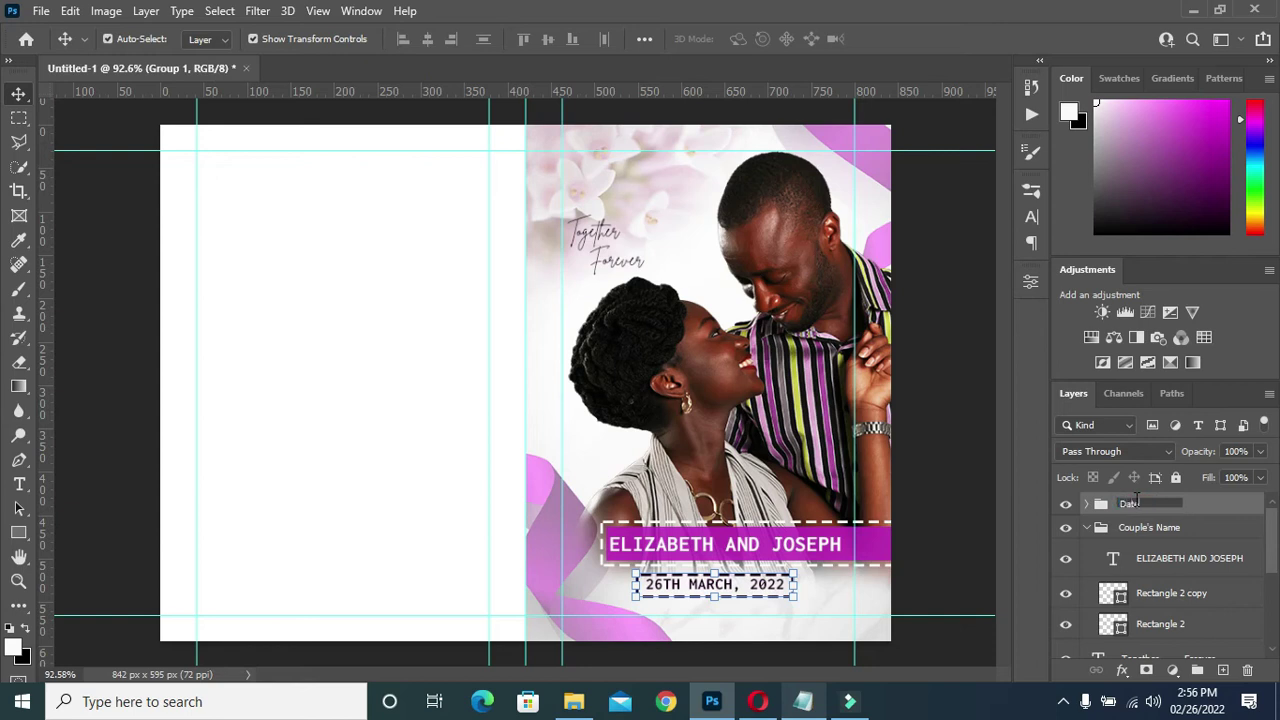
pyautogui.press('Return')
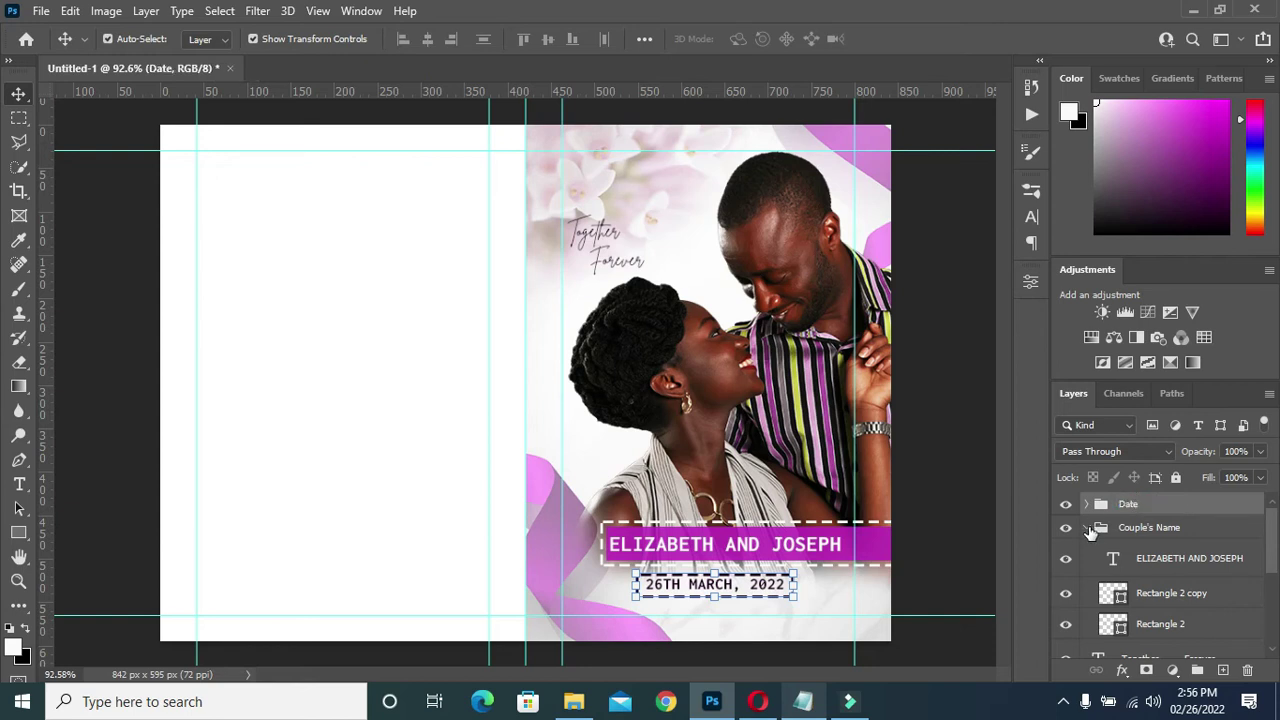
# - Nudge the Couple's Name and Date groups slightly lower
pyautogui.click(1088, 528)
pyautogui.keyDown('shift'); pyautogui.click(1133, 530); pyautogui.keyUp('shift')
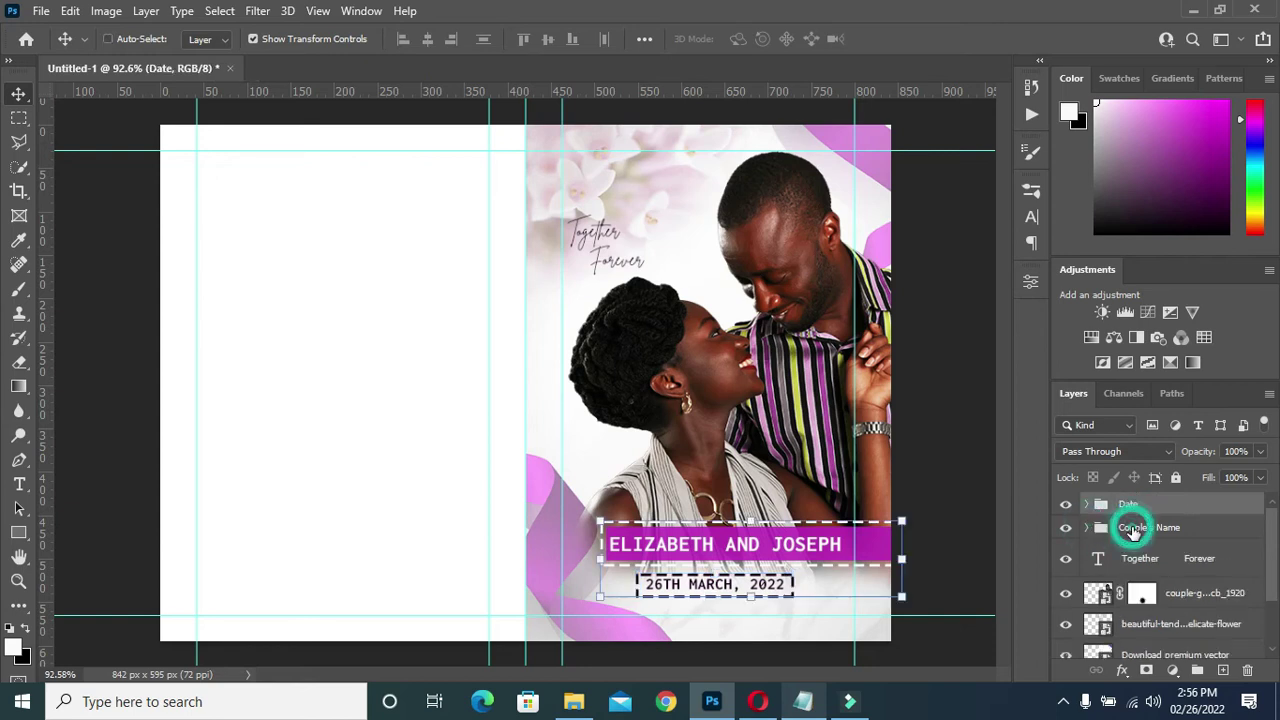
pyautogui.press('Down')
pyautogui.press('Down')
pyautogui.press('Down')
pyautogui.press('Down')
pyautogui.press('Down')
pyautogui.press('Down')
pyautogui.press('Down')
pyautogui.press('Down')
pyautogui.press('Down')
pyautogui.press('Down')
pyautogui.press('Down')
pyautogui.press('Down')
pyautogui.press('Down')
pyautogui.press('Down')
pyautogui.press('Down')
pyautogui.press('Down')
pyautogui.press('Down')
pyautogui.press('Down')
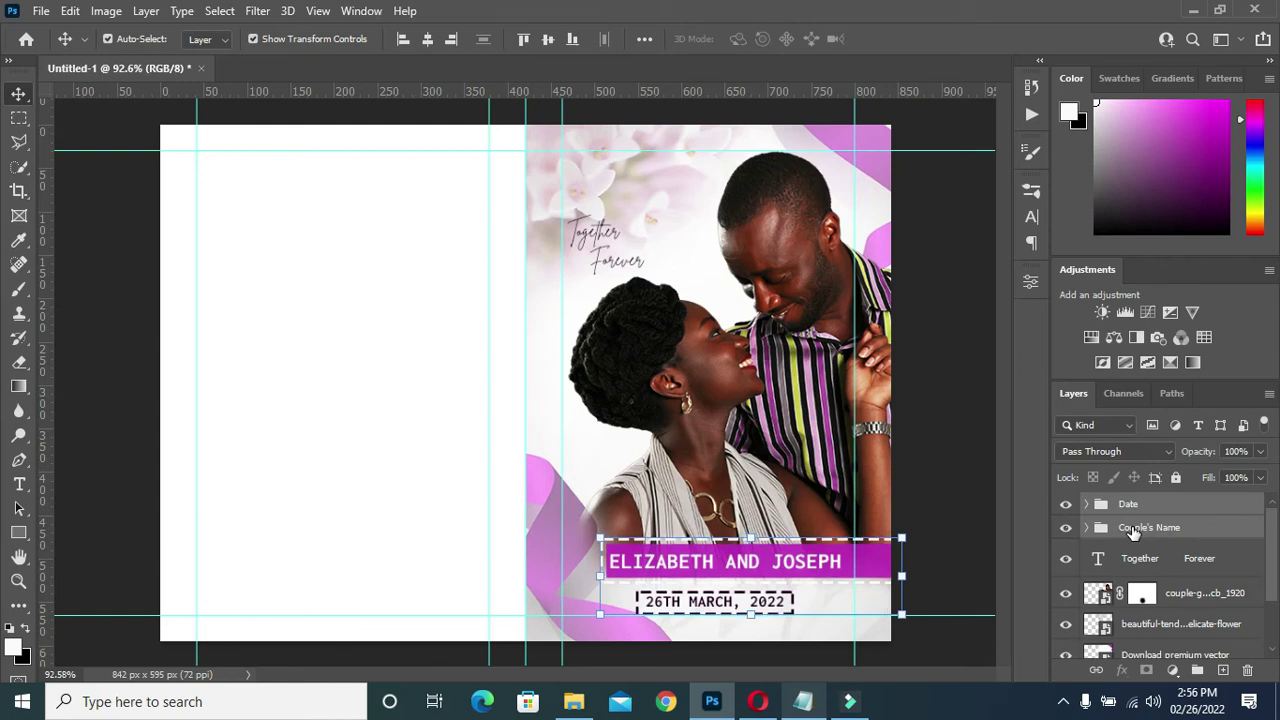
pyautogui.scroll(1, 843, 606)
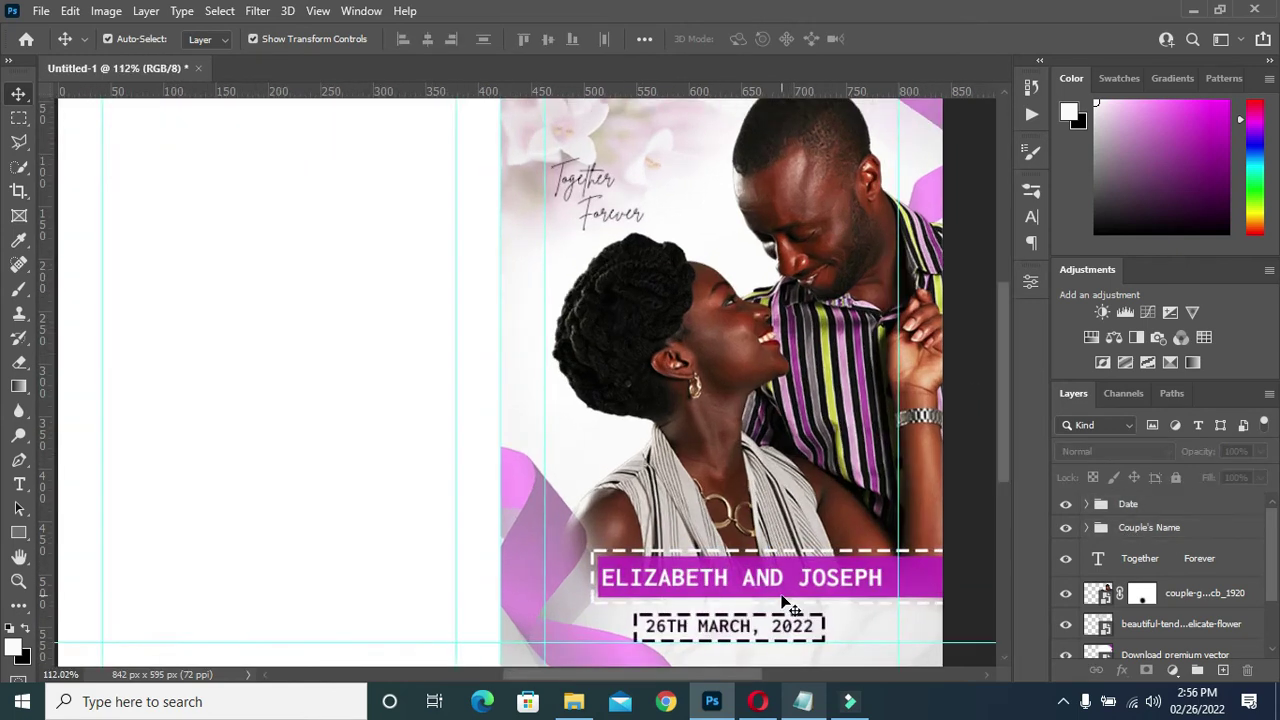
pyautogui.scroll(1, 800, 605)
pyautogui.scroll(1, 785, 605)
pyautogui.scroll(-3, 785, 605)
pyautogui.scroll(-1, 790, 592)
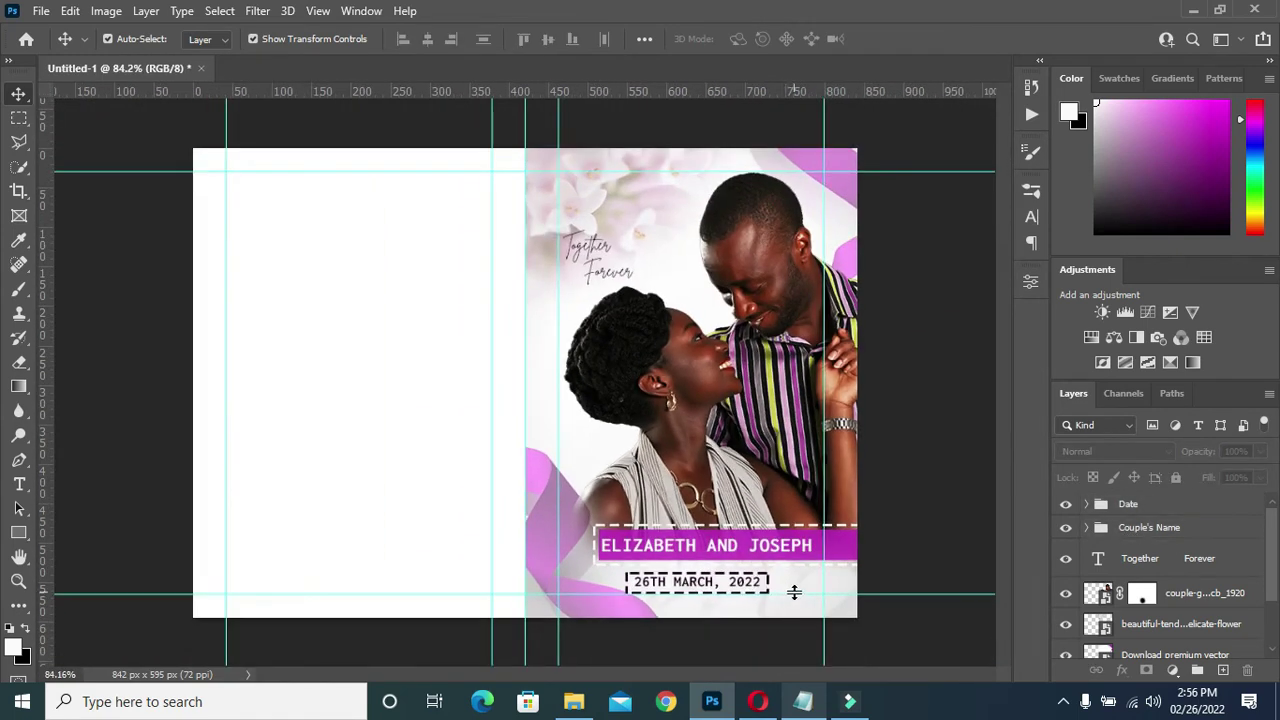
pyautogui.scroll(-1, 614, 336)
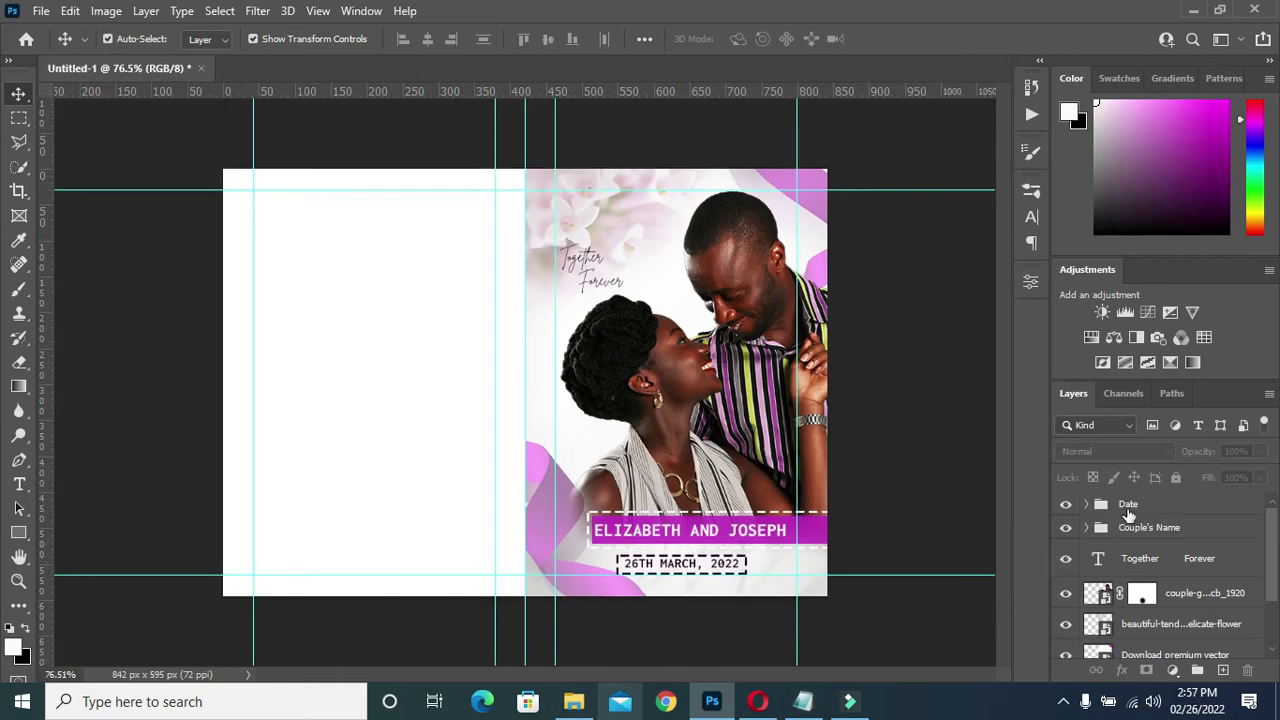
pyautogui.click(1141, 507)
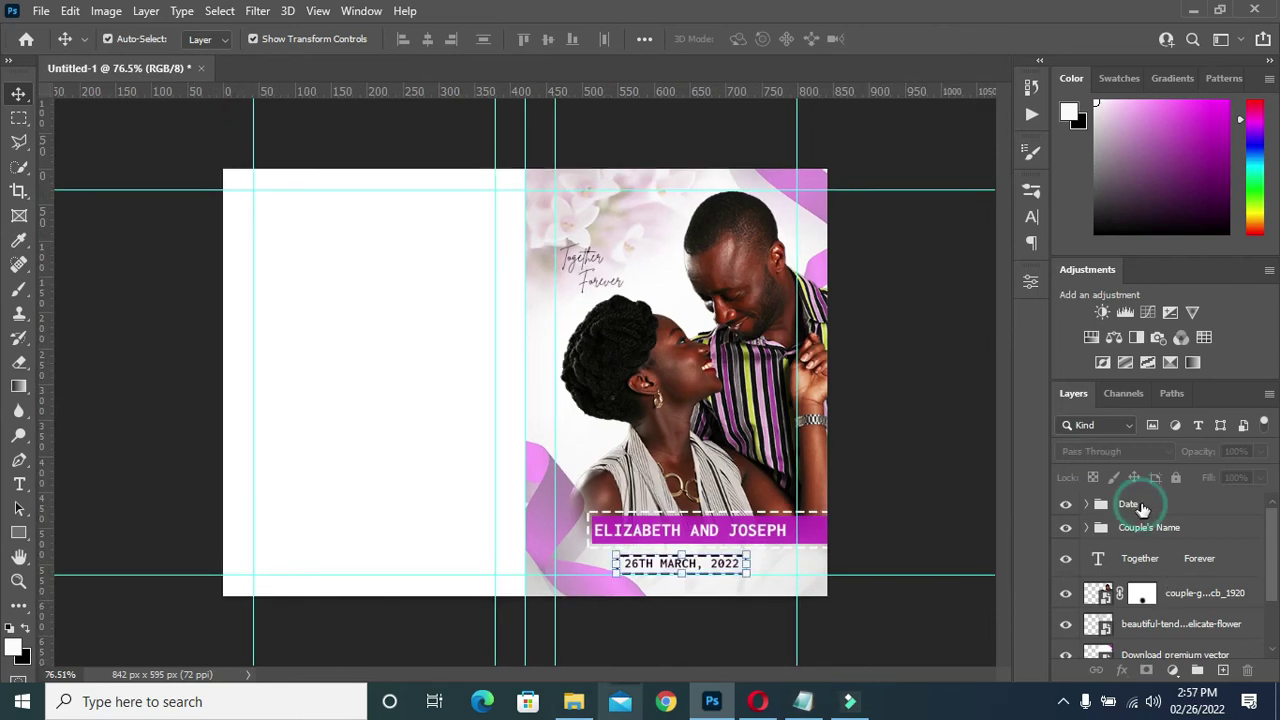
# - Group the layers from Rectangle 1 through Together Forever into a group named Background
pyautogui.scroll(-1, 1150, 570)
pyautogui.scroll(-2, 1155, 590)
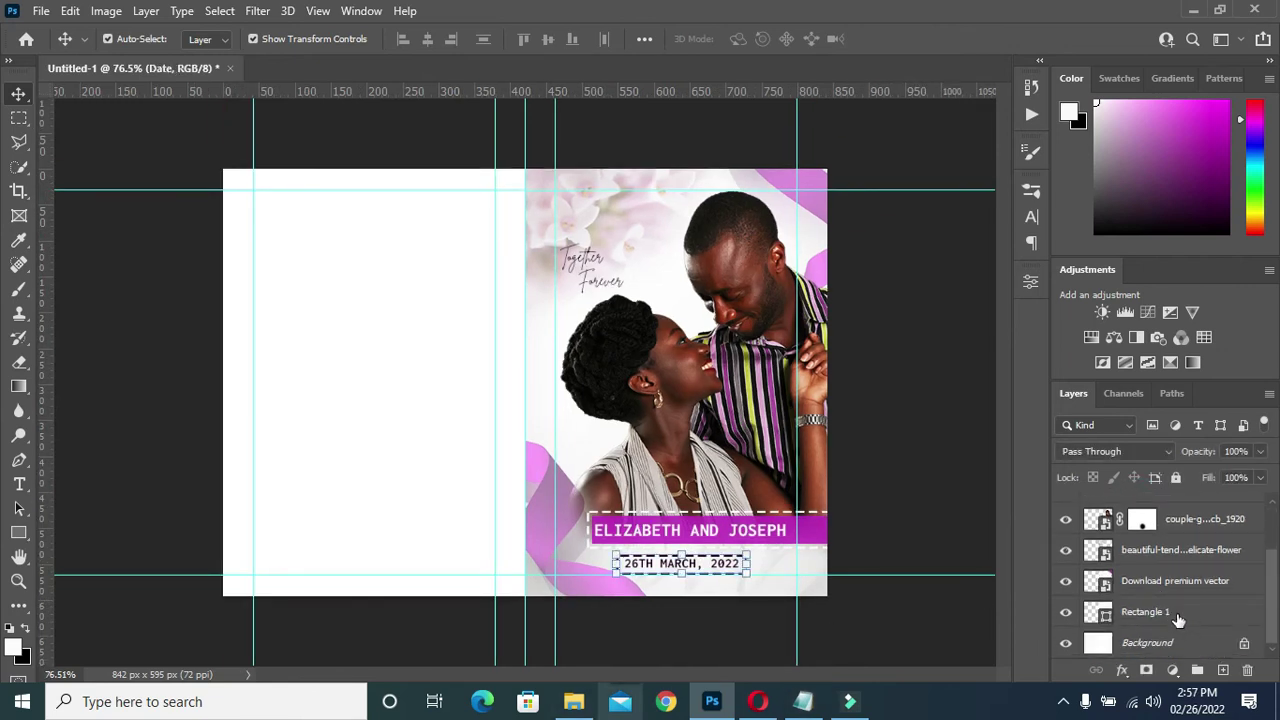
pyautogui.click(1177, 617)
pyautogui.scroll(2, 1174, 614)
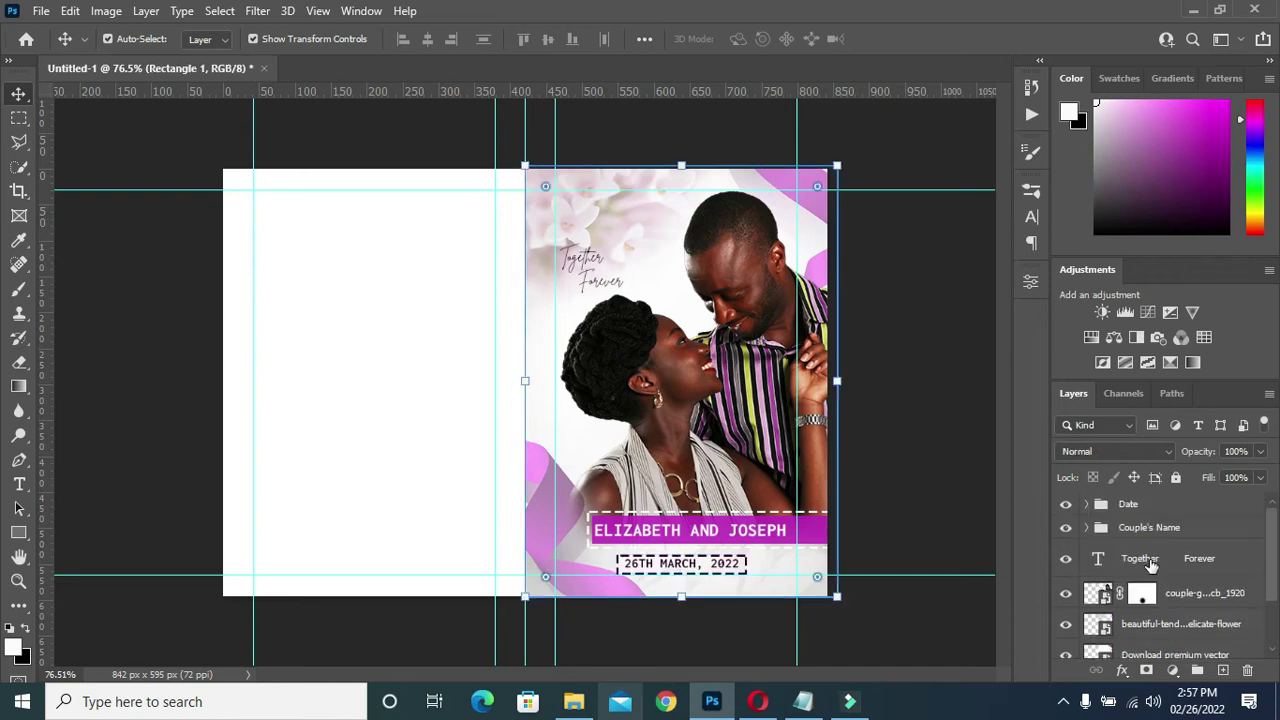
pyautogui.keyDown('ctrl'); pyautogui.click(1151, 562); pyautogui.keyUp('ctrl')
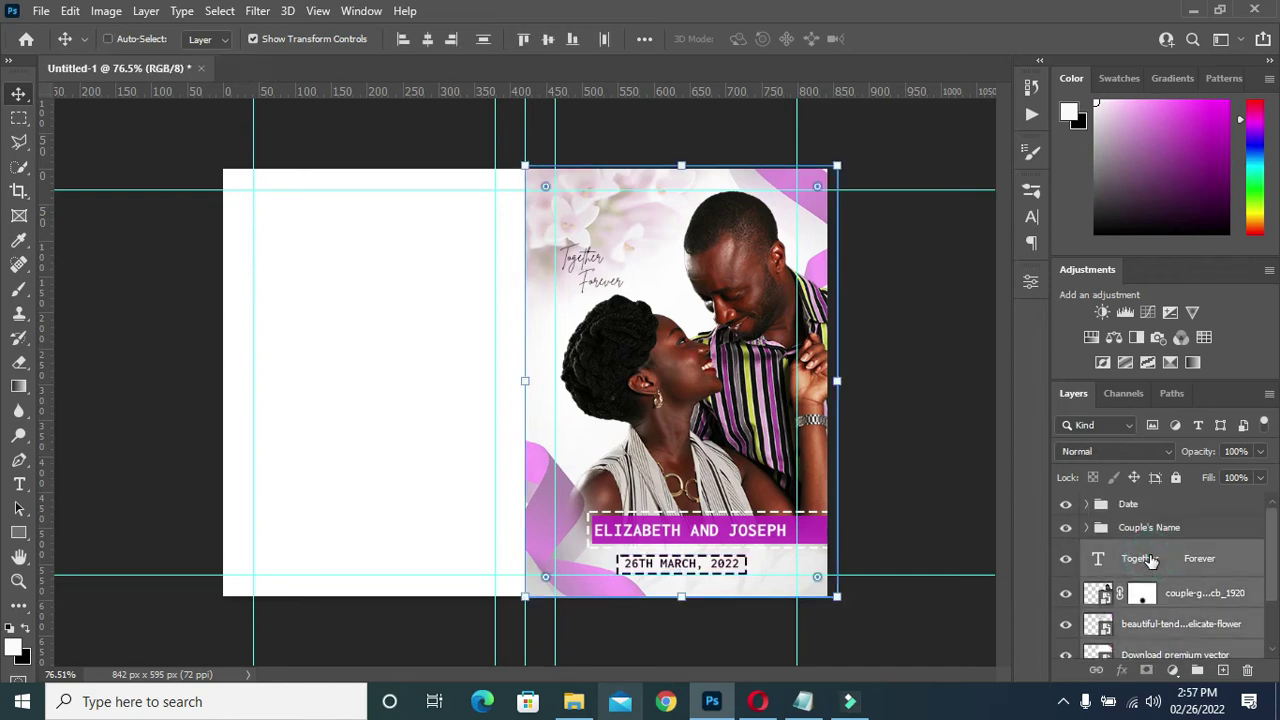
pyautogui.hotkey('ctrl', 'g')
pyautogui.doubleClick(1143, 550)
pyautogui.write('Background')
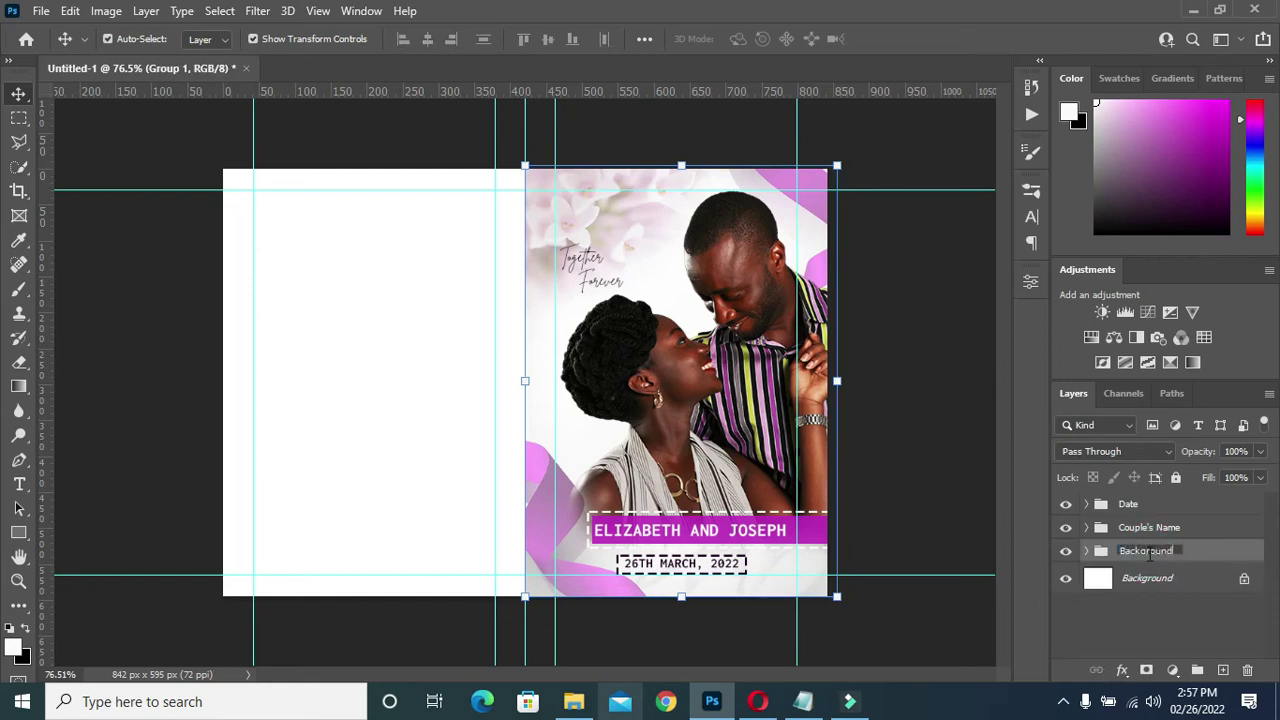
pyautogui.press('Return')
# - Combine the Date, Couple's Name and Background groups into one group named Front
pyautogui.keyDown('shift'); pyautogui.click(1130, 504); pyautogui.keyUp('shift')
pyautogui.hotkey('ctrl', 'g')
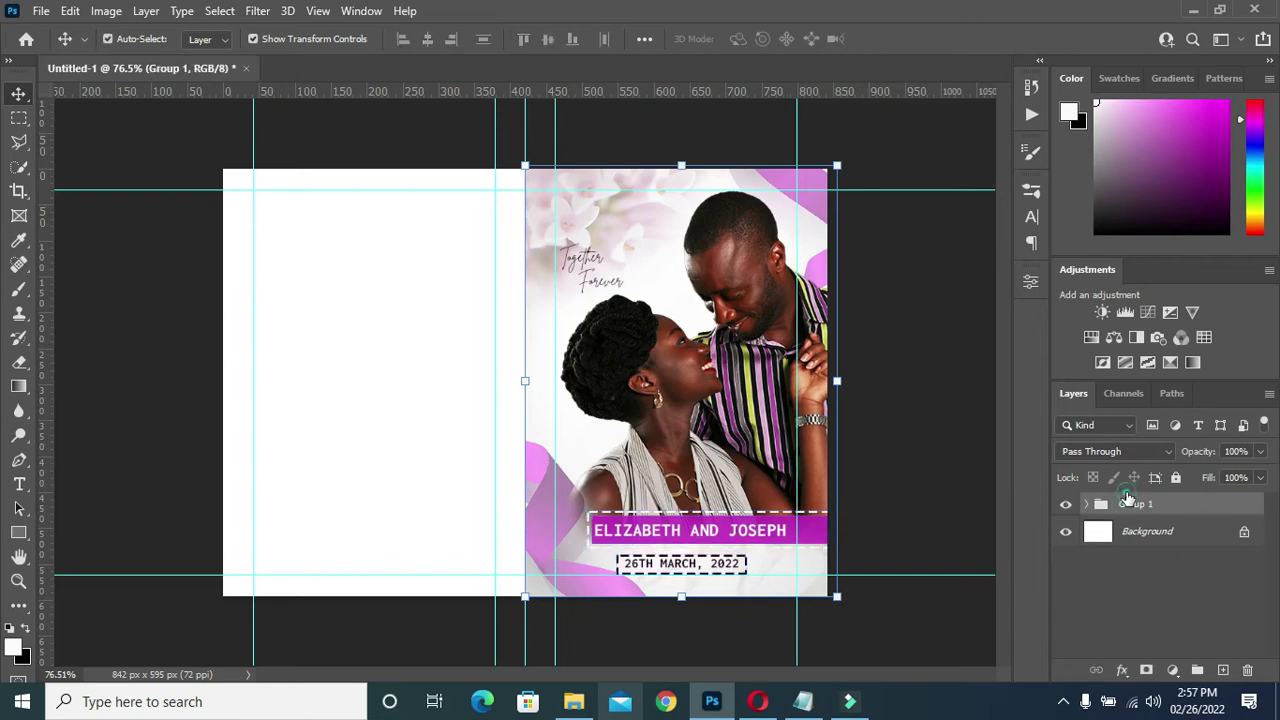
pyautogui.click(1127, 499)
pyautogui.doubleClick(1143, 509)
pyautogui.press('Escape')
pyautogui.doubleClick(1136, 504)
pyautogui.write('Front')
pyautogui.press('Return')
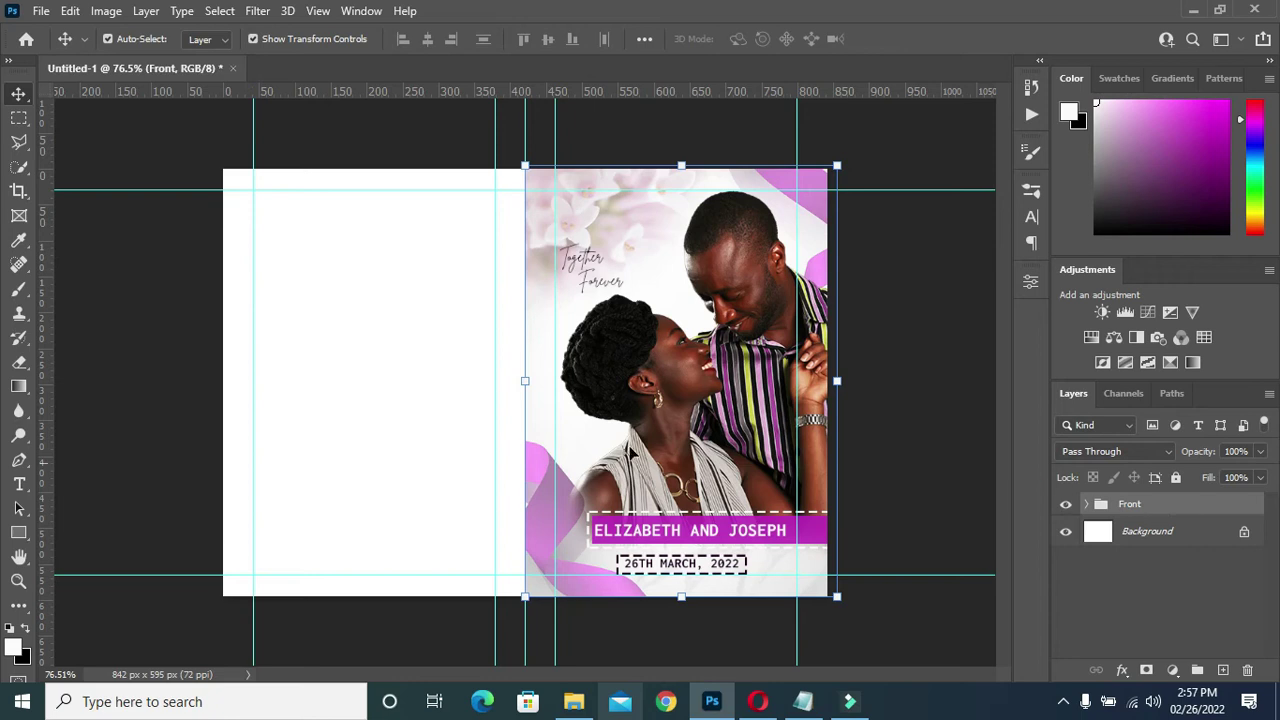
pyautogui.click(573, 701)
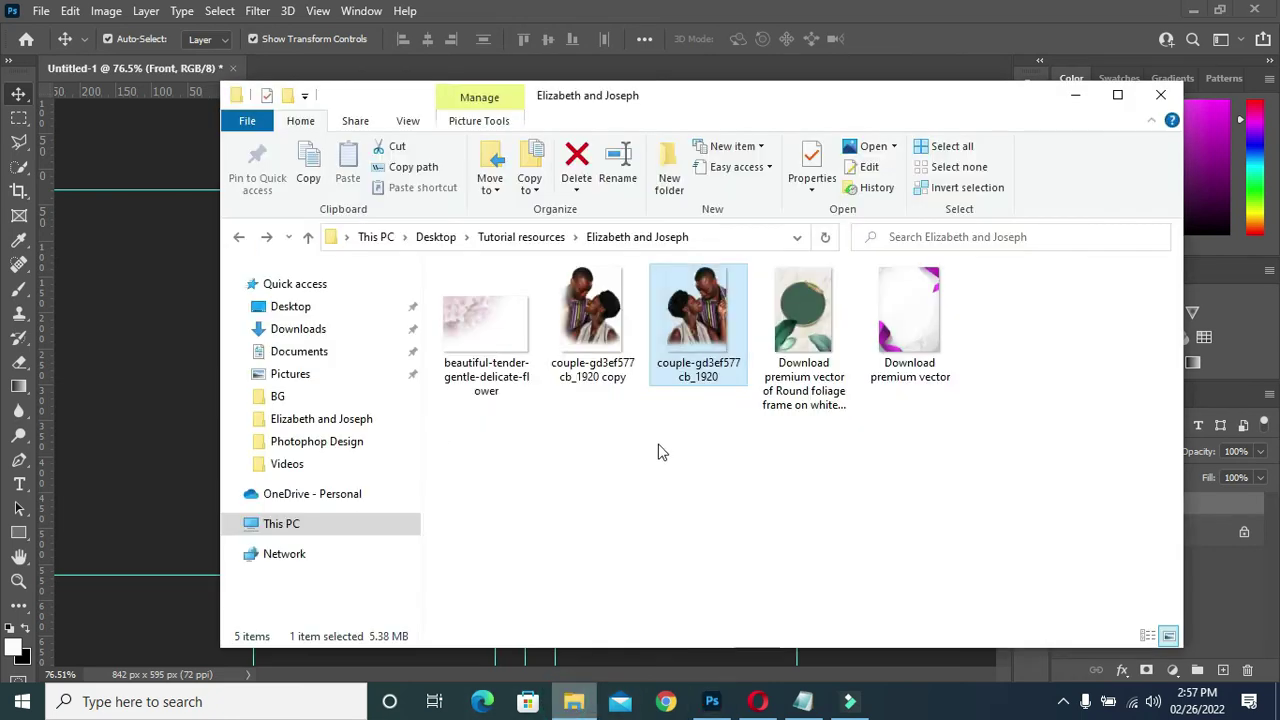
pyautogui.click(149, 394)
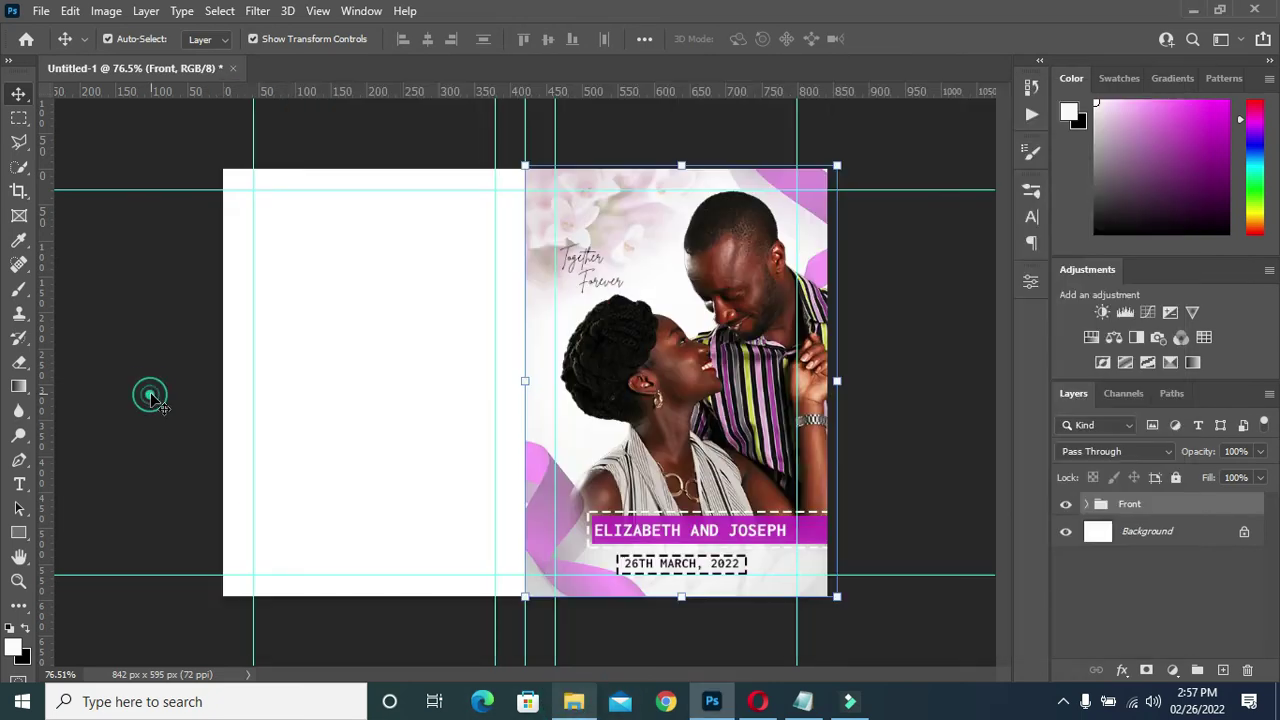
pyautogui.click(18, 537)
# - Draw a white rectangle of about 439 × 628 px over the left back panel
pyautogui.hotkey('ctrl', '0')
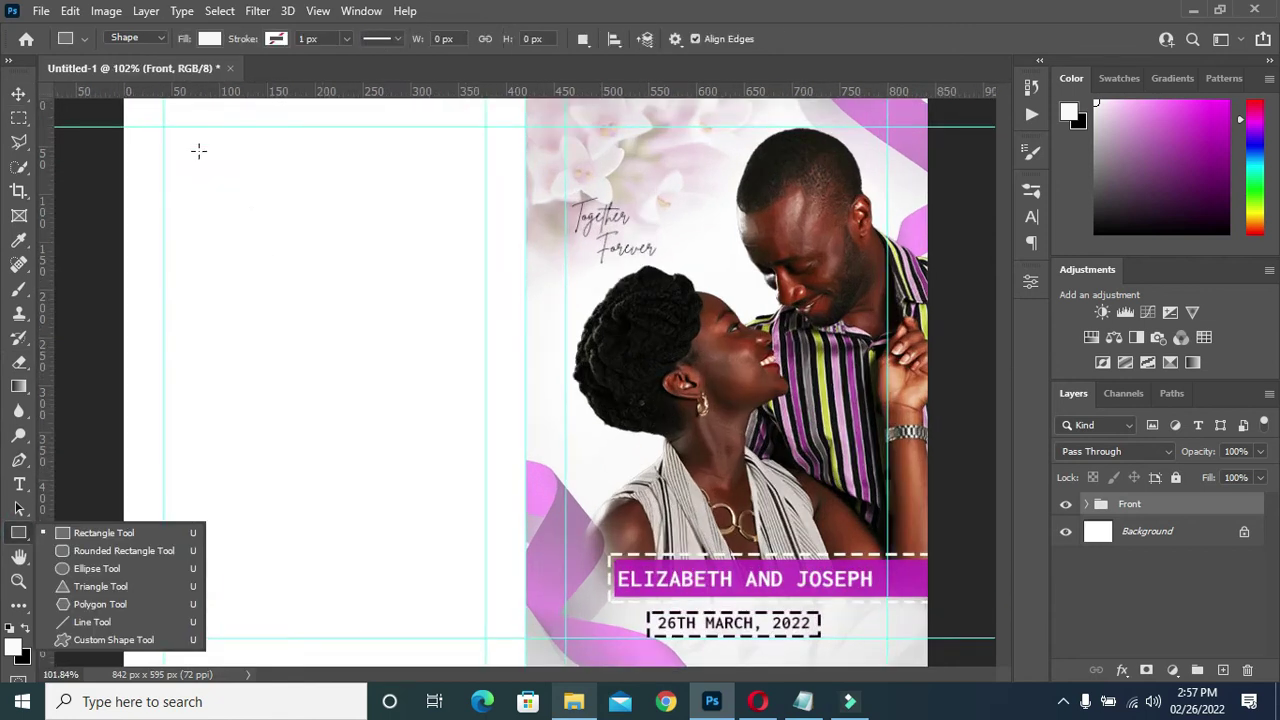
pyautogui.moveTo(145, 122); pyautogui.dragTo(521, 663)
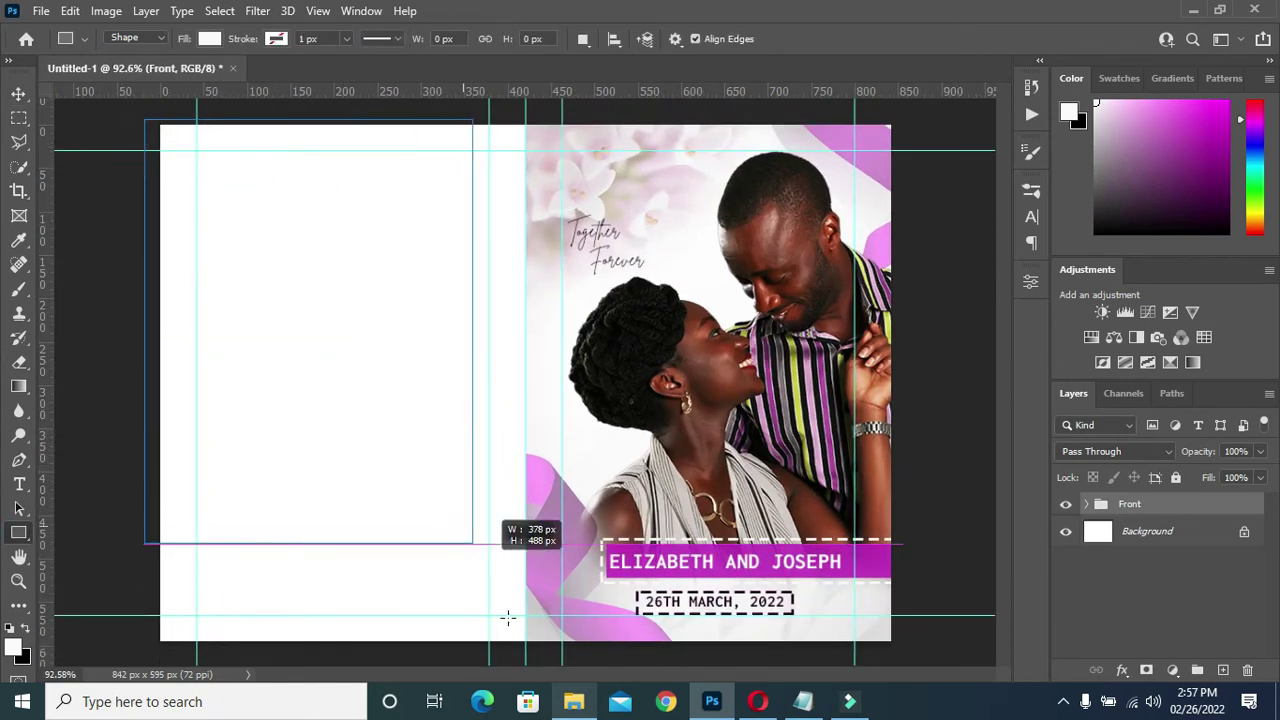
pyautogui.moveTo(521, 663); pyautogui.dragTo(521, 663)
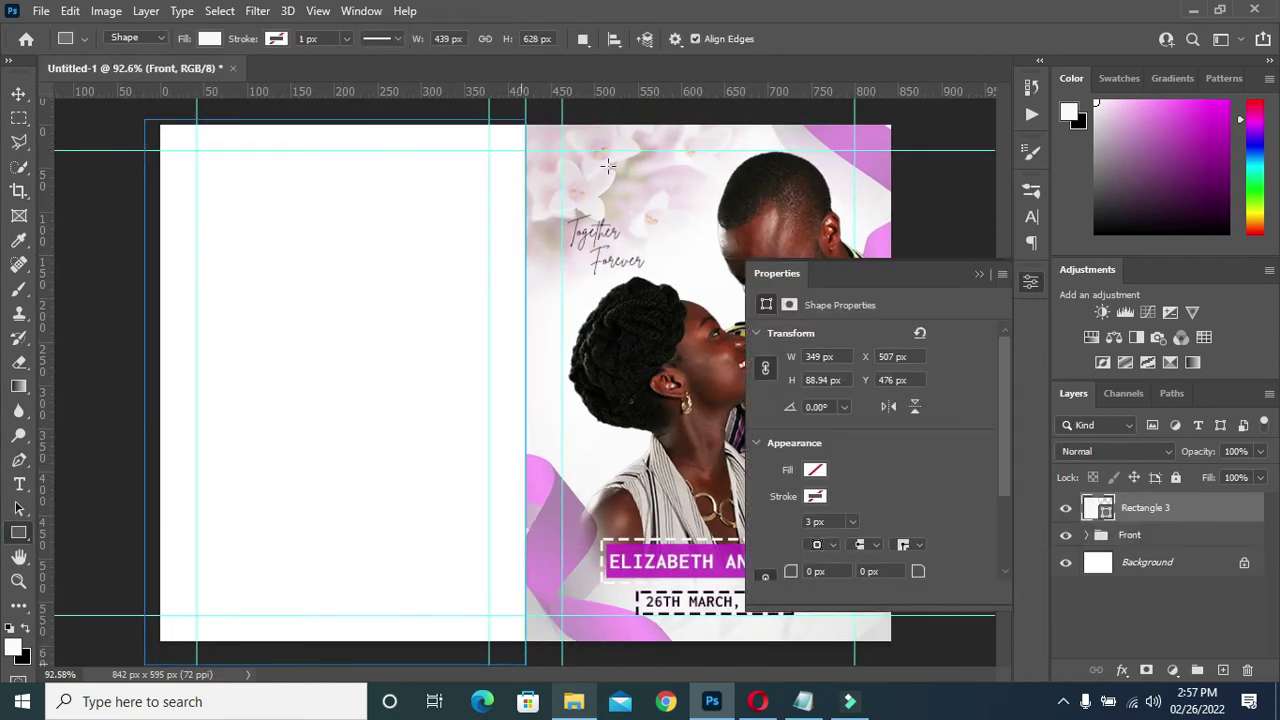
pyautogui.click(19, 94)
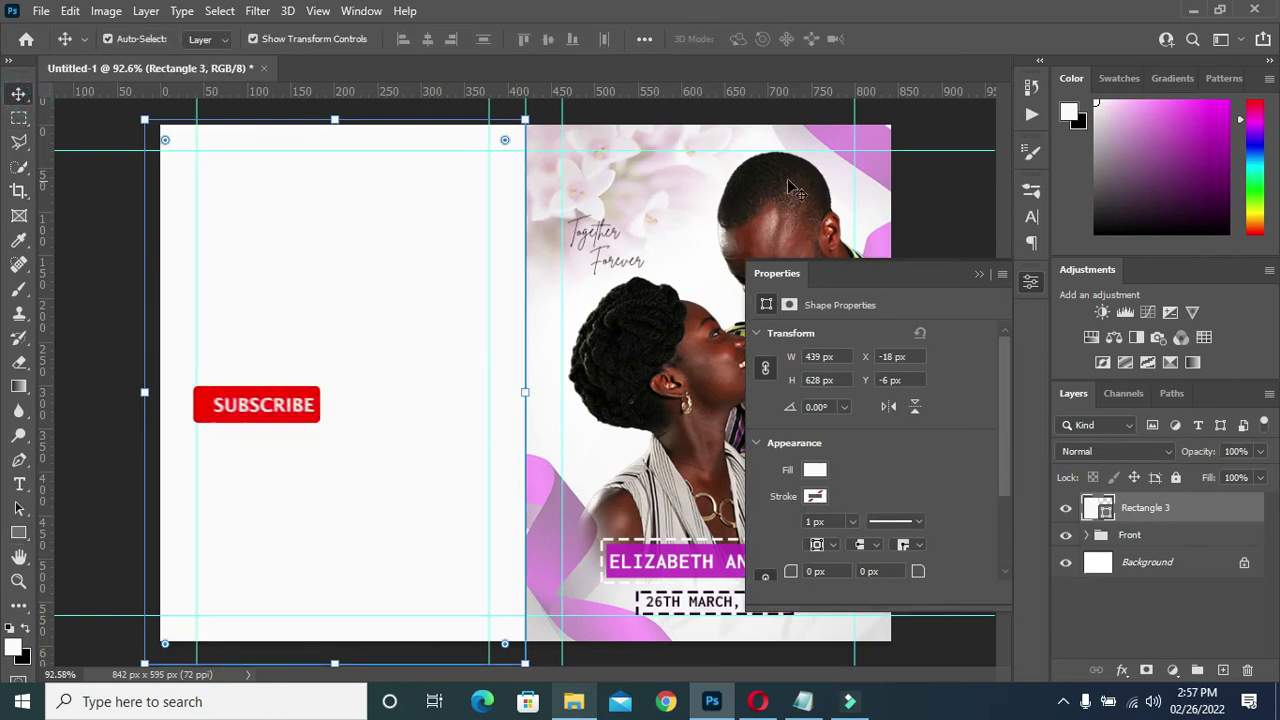
pyautogui.click(978, 272)
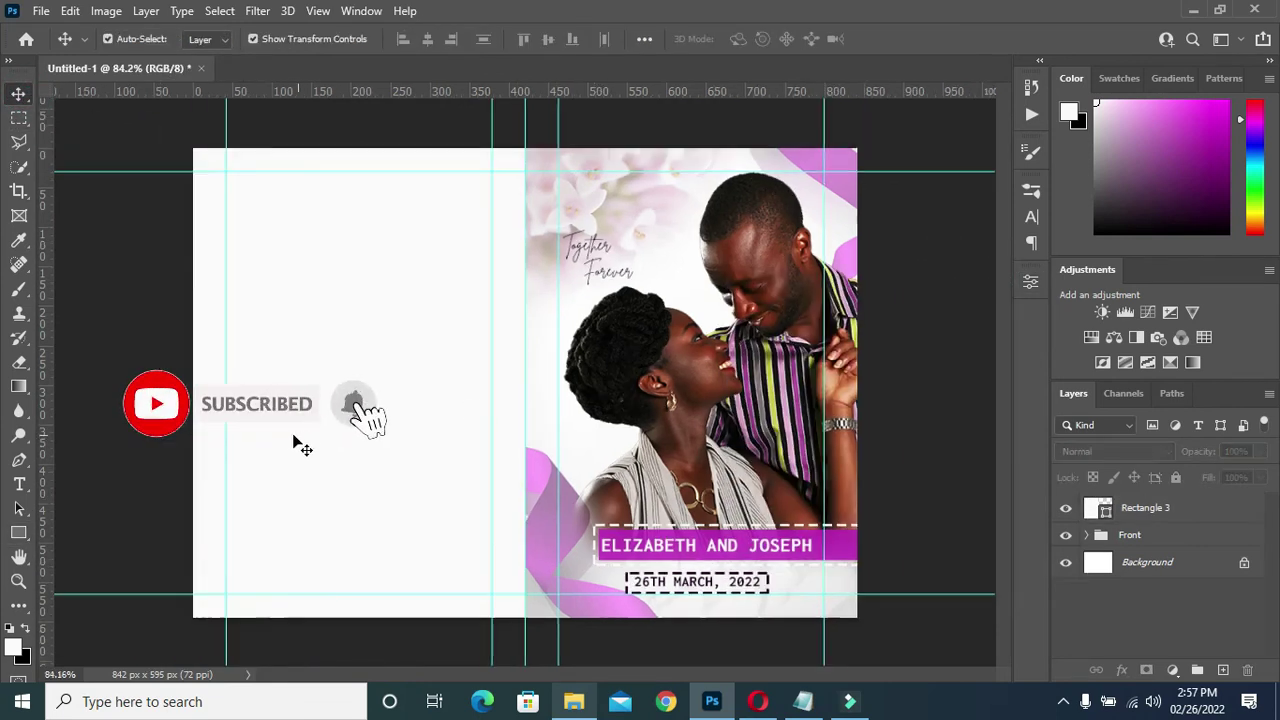
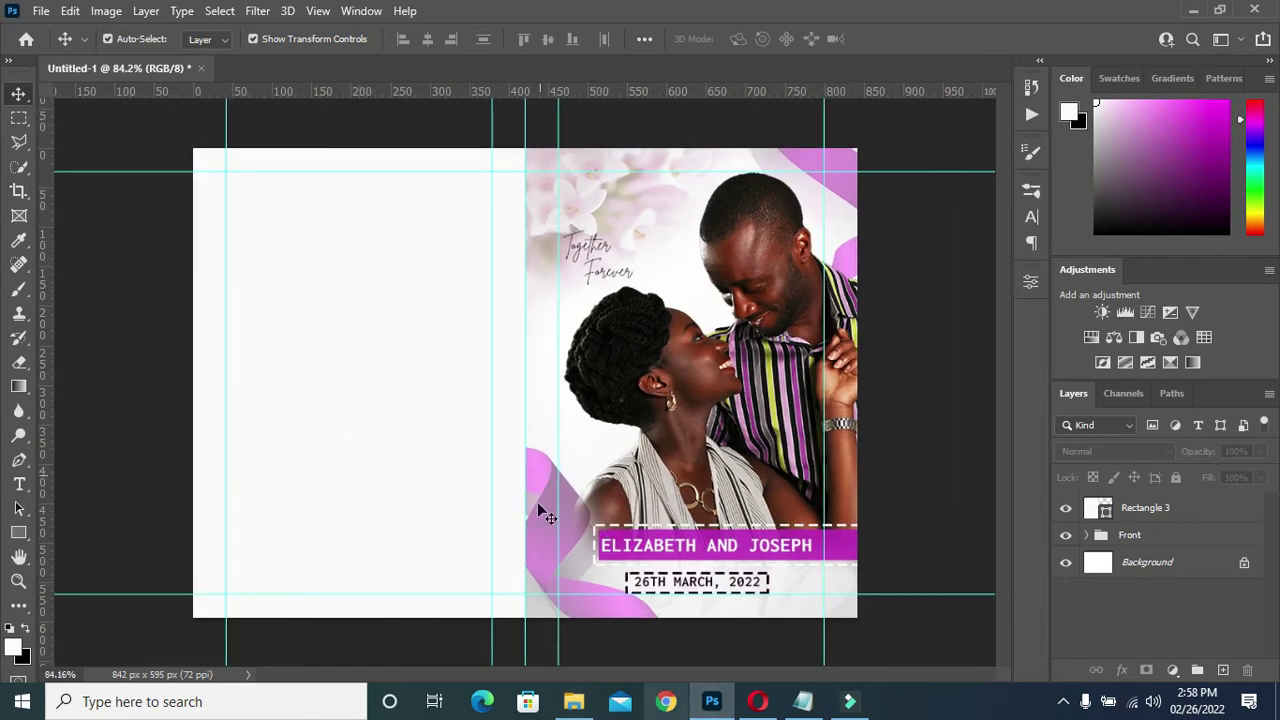
# - Drag the round foliage frame image from the card resources folder into the card
pyautogui.click(574, 702)
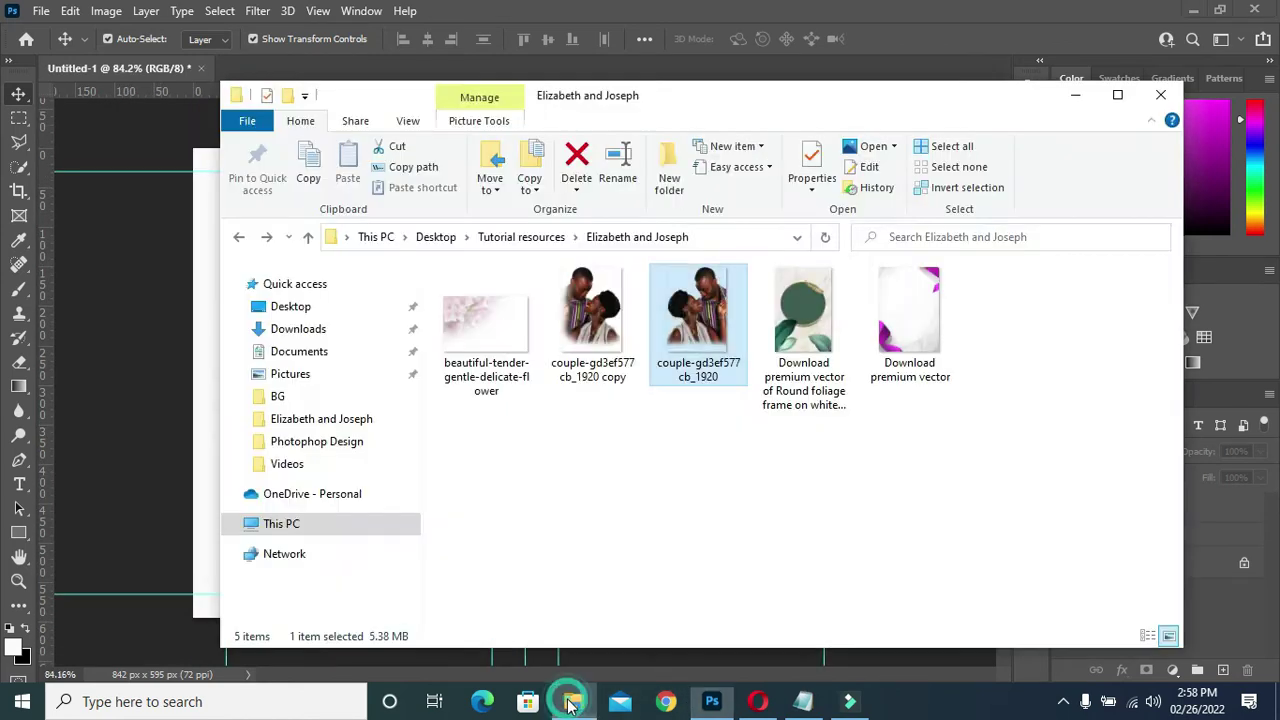
pyautogui.click(809, 322)
pyautogui.moveTo(809, 322); pyautogui.dragTo(368, 400)
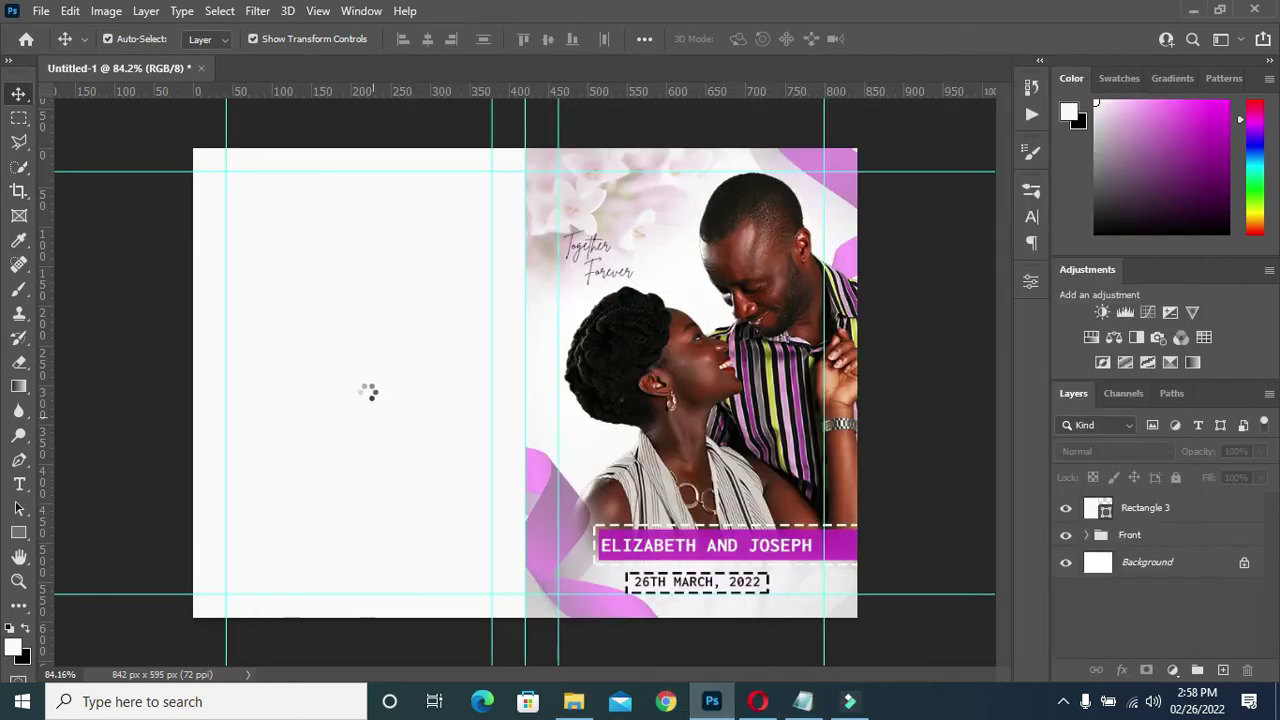
# - Move and stretch the foliage frame image to cover the card's left panel, then commit
pyautogui.moveTo(323, 357)
pyautogui.mouseDown()
pyautogui.moveTo(249, 340)
pyautogui.moveTo(298, 343)
pyautogui.mouseUp()
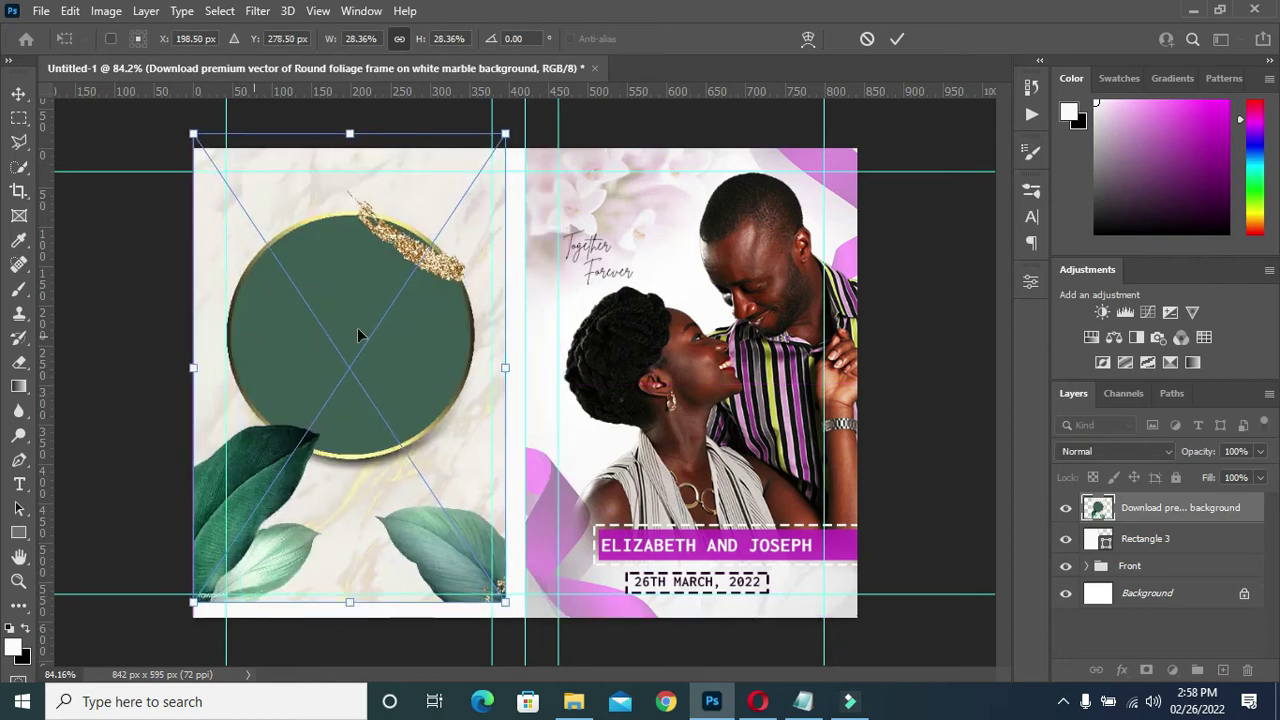
pyautogui.moveTo(505, 367); pyautogui.dragTo(526, 379)
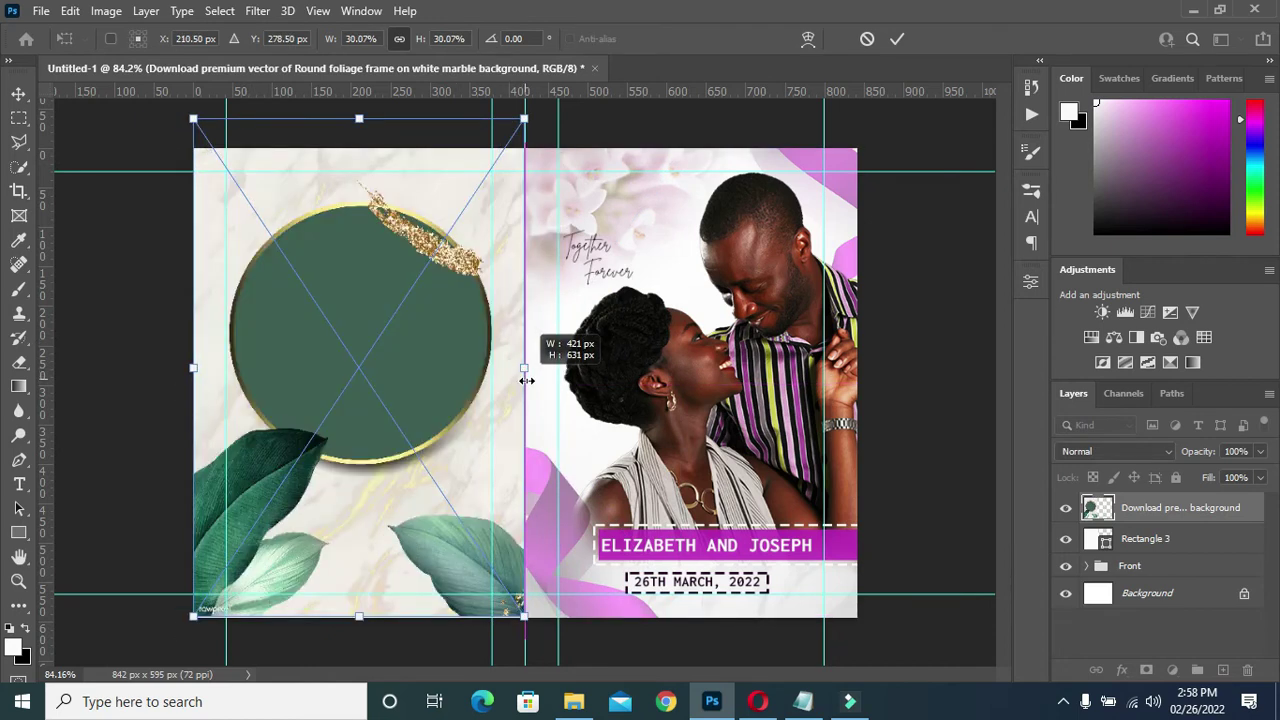
pyautogui.moveTo(404, 340); pyautogui.dragTo(404, 381)
pyautogui.moveTo(192, 411); pyautogui.dragTo(179, 413)
pyautogui.moveTo(306, 346); pyautogui.dragTo(313, 324)
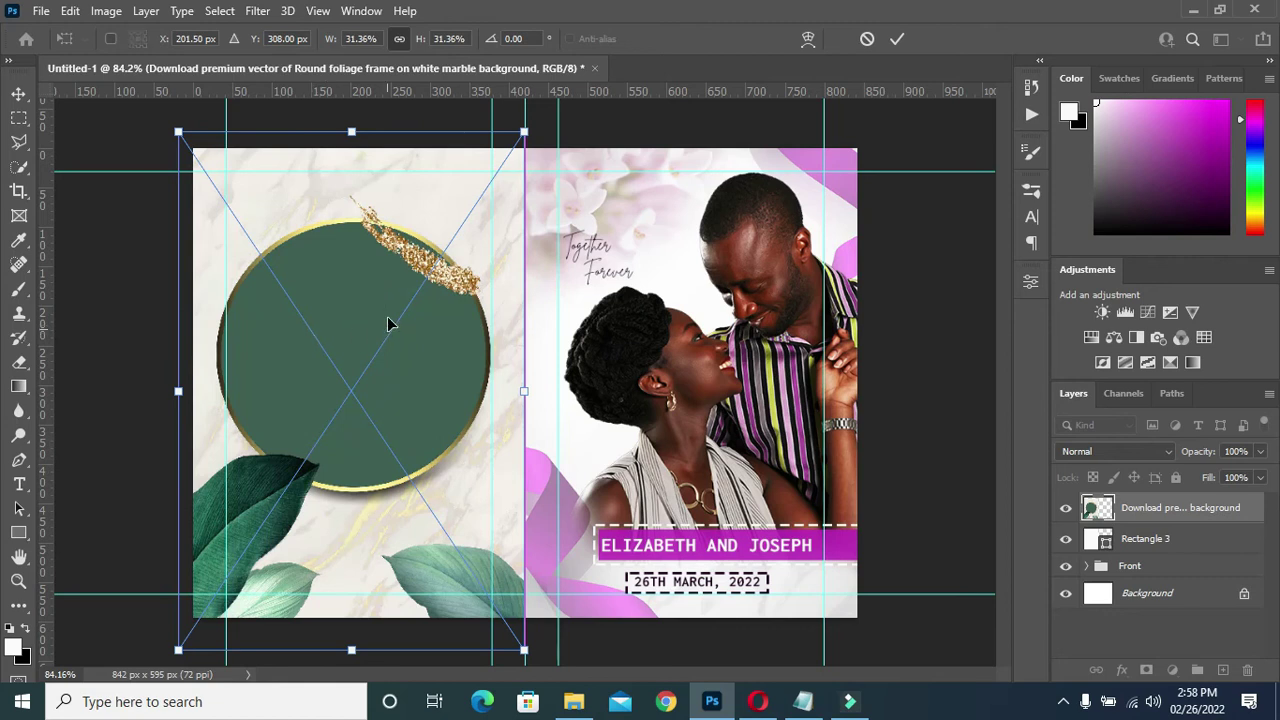
pyautogui.moveTo(313, 340); pyautogui.dragTo(368, 330)
pyautogui.click(897, 38)
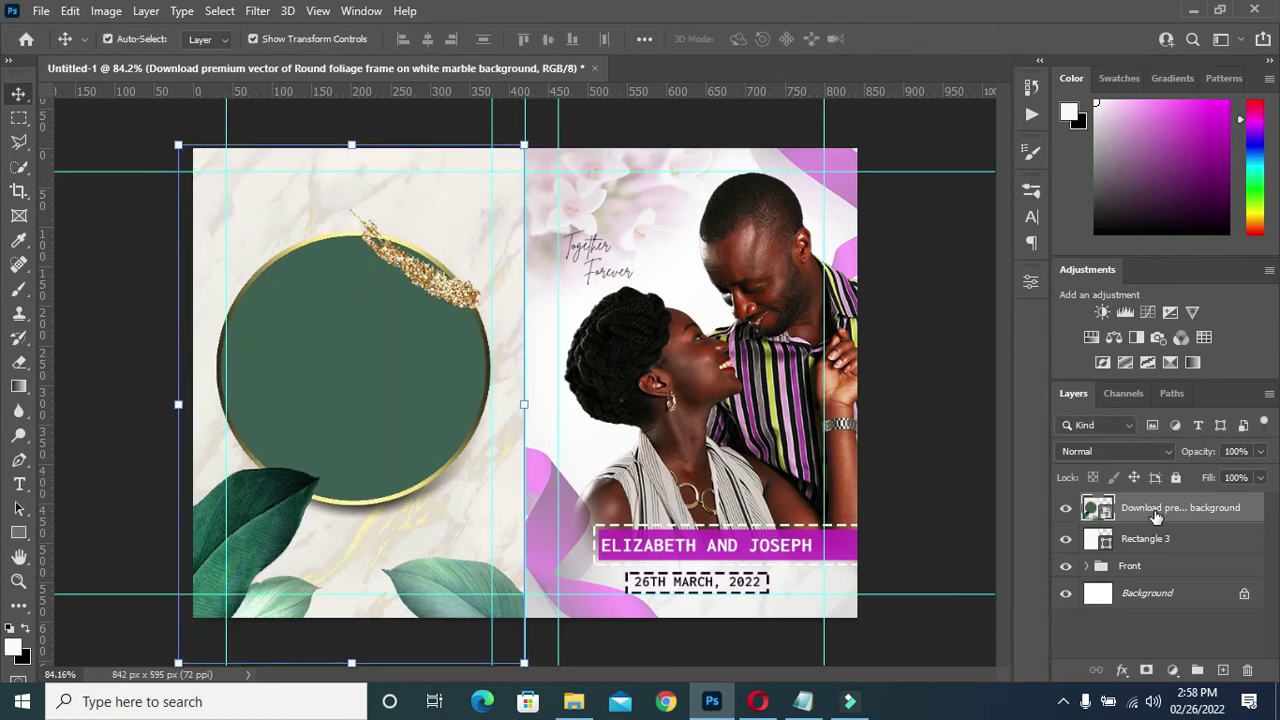
# - Clip the foliage frame image to Rectangle 3 as a clipping mask
pyautogui.rightClick(1143, 512)
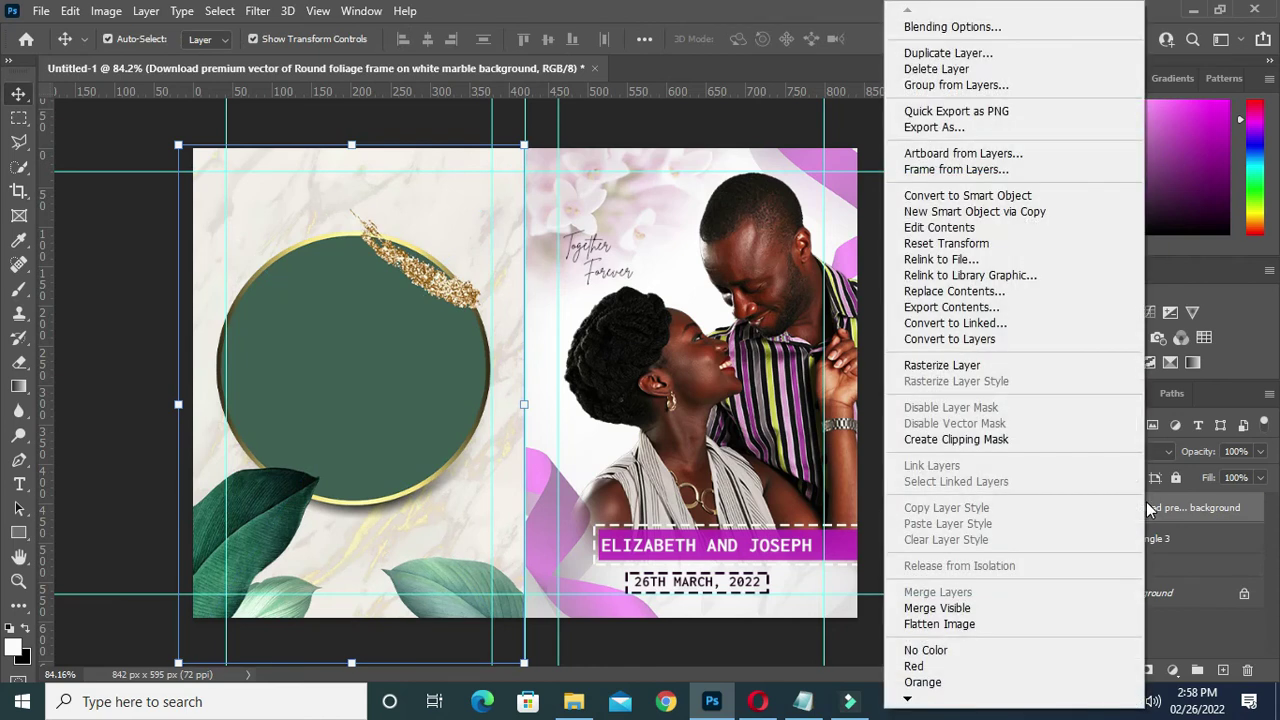
pyautogui.click(1000, 443)
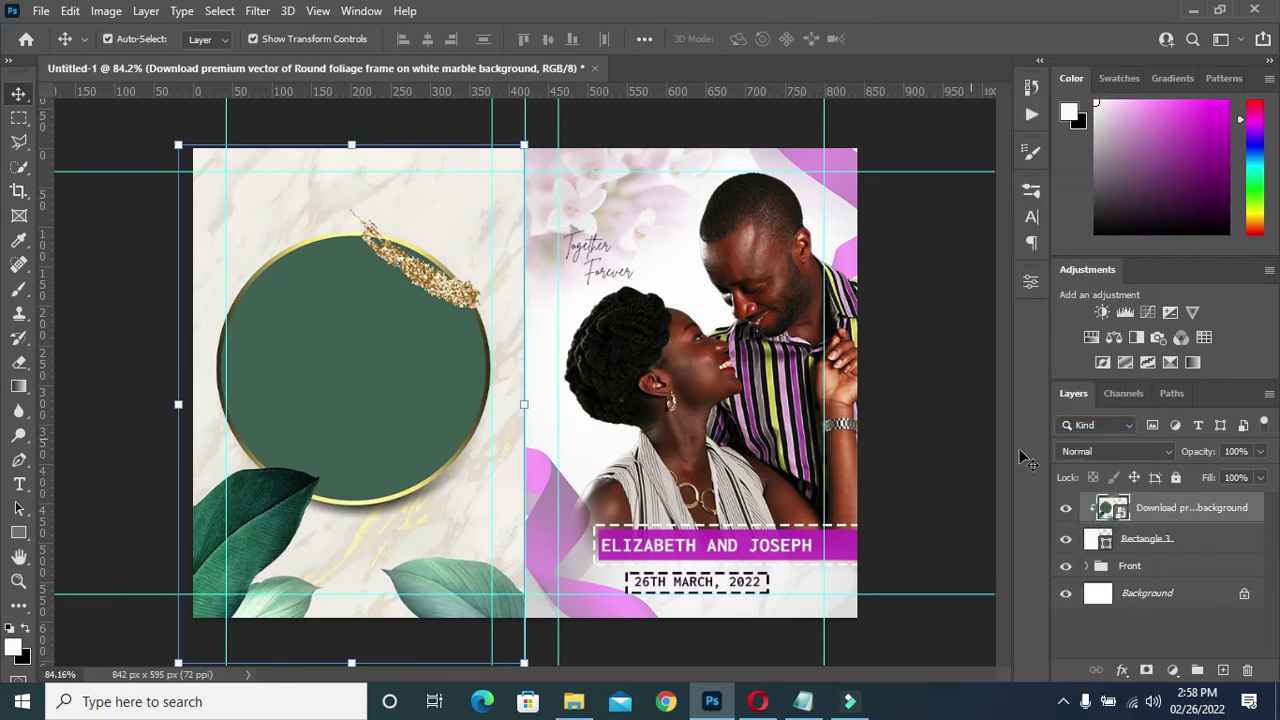
pyautogui.click(1115, 451)
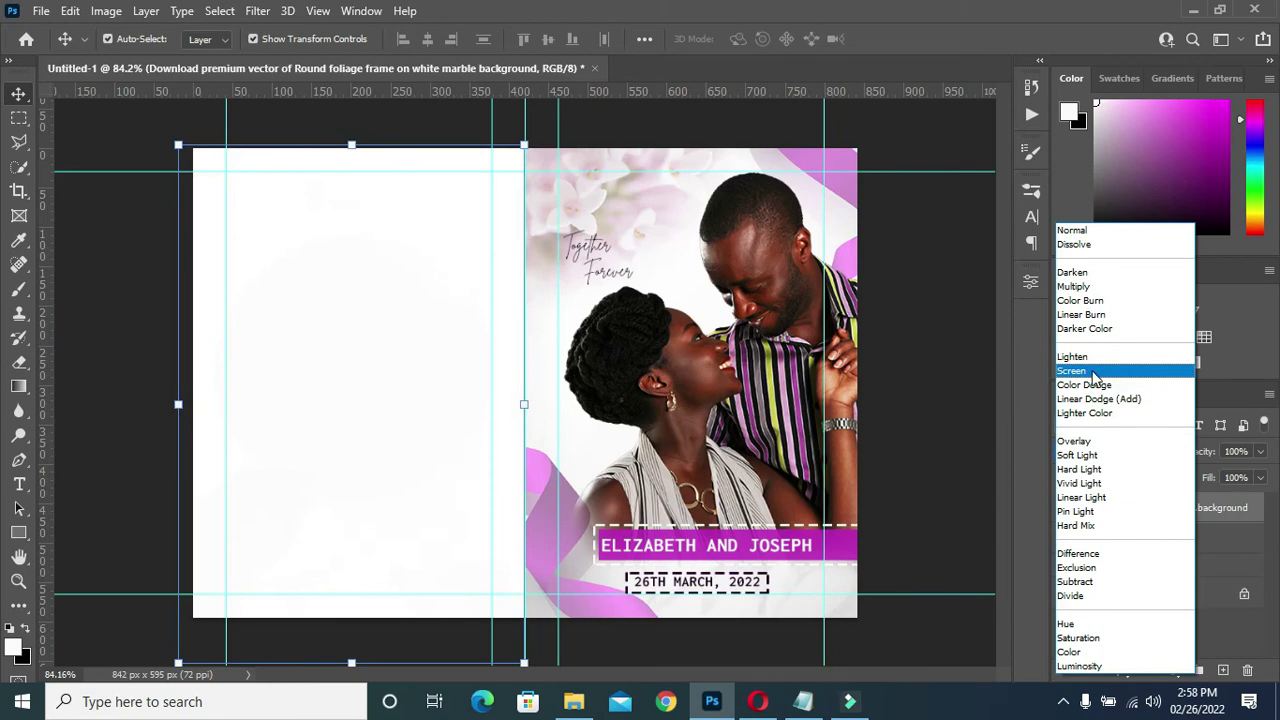
pyautogui.press('Escape')
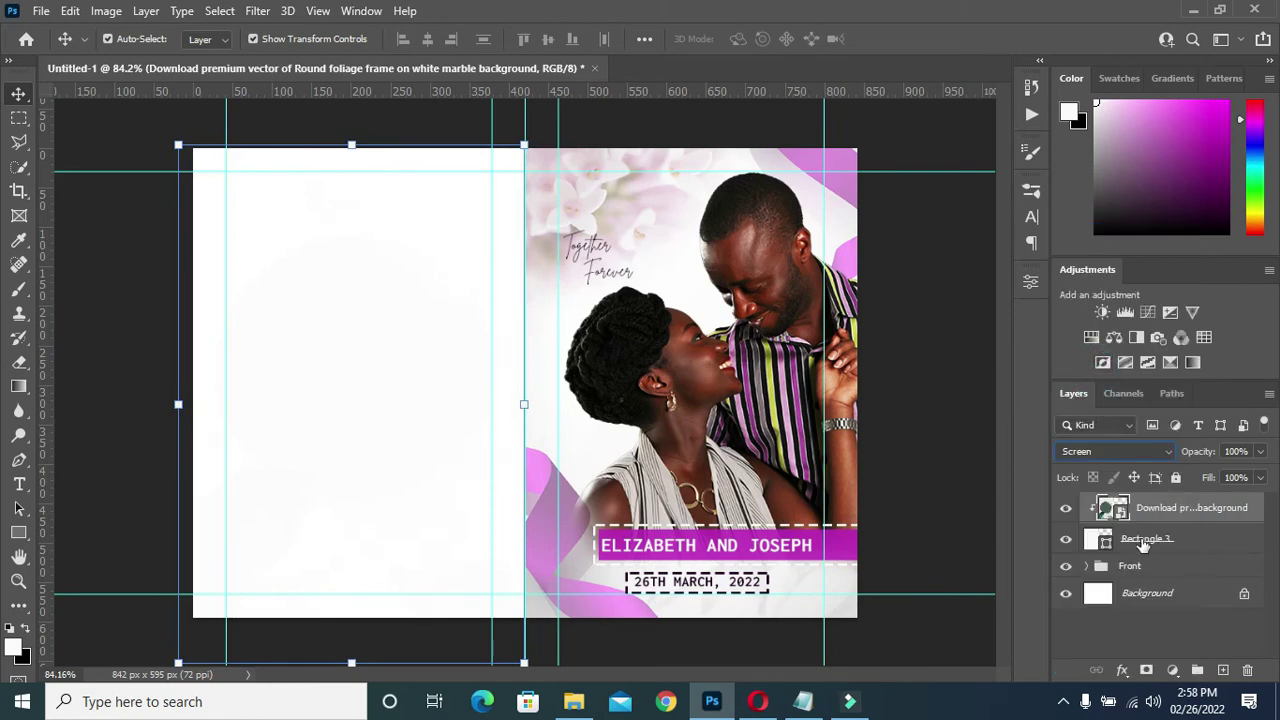
# - Fill Rectangle 3 with pink #c33dc7 sampled from the name banner
pyautogui.click(1144, 540)
pyautogui.doubleClick(1103, 543)
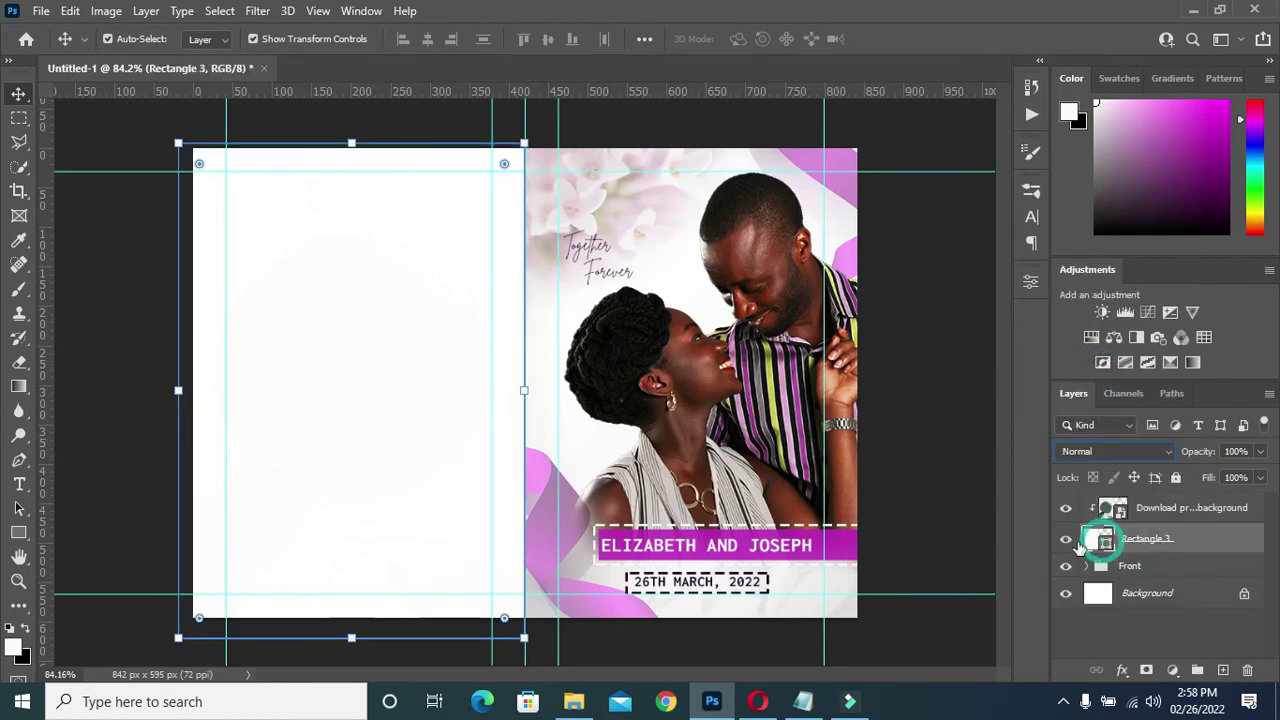
pyautogui.click(745, 535)
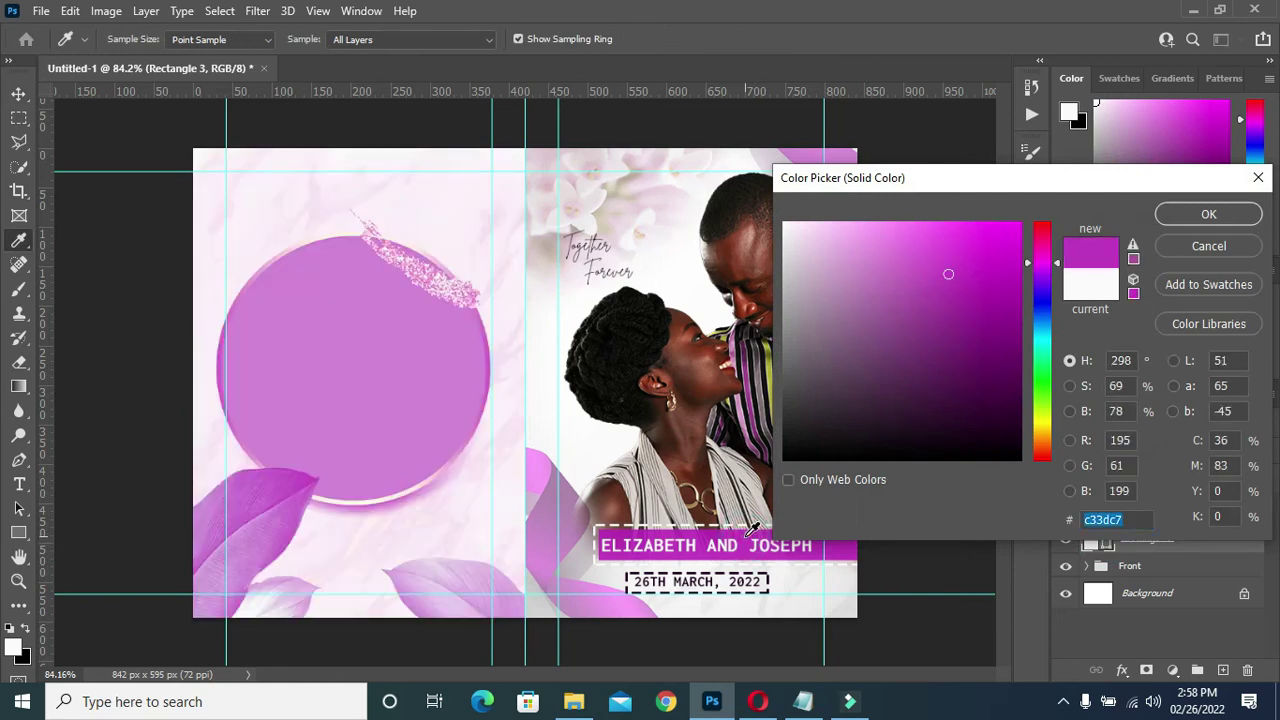
pyautogui.click(1192, 215)
pyautogui.press('v')
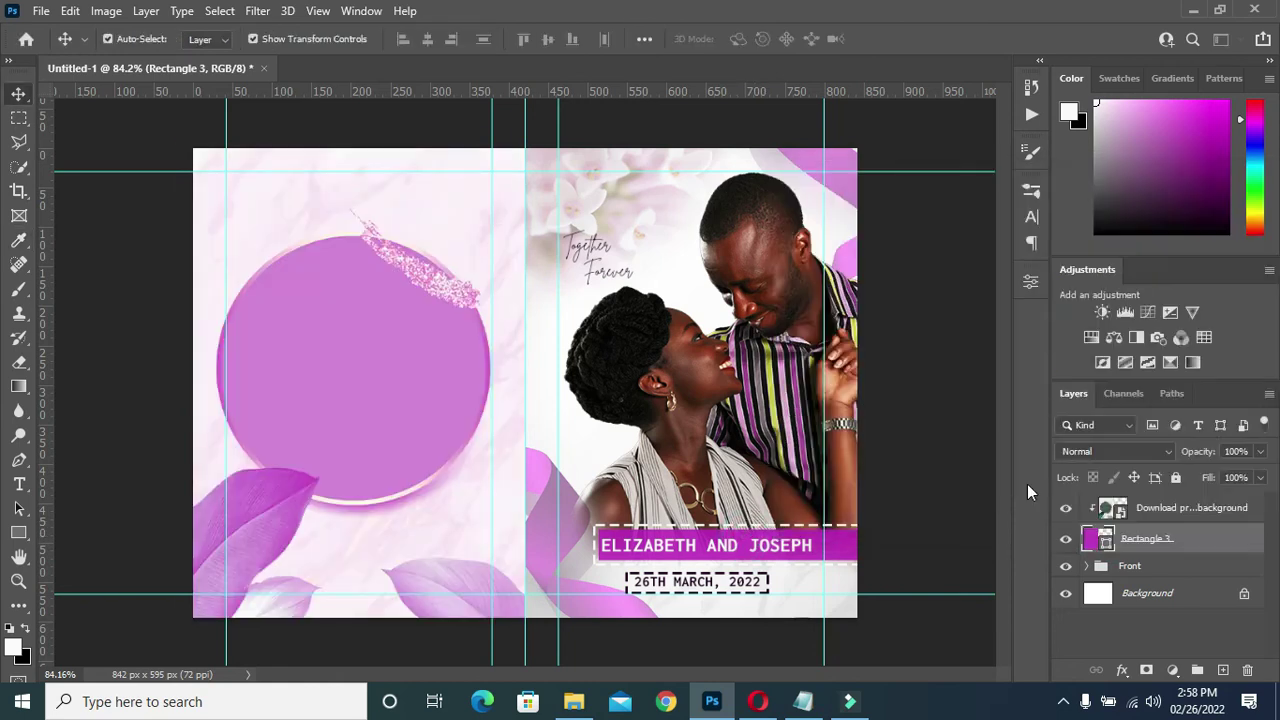
pyautogui.click(250, 545)
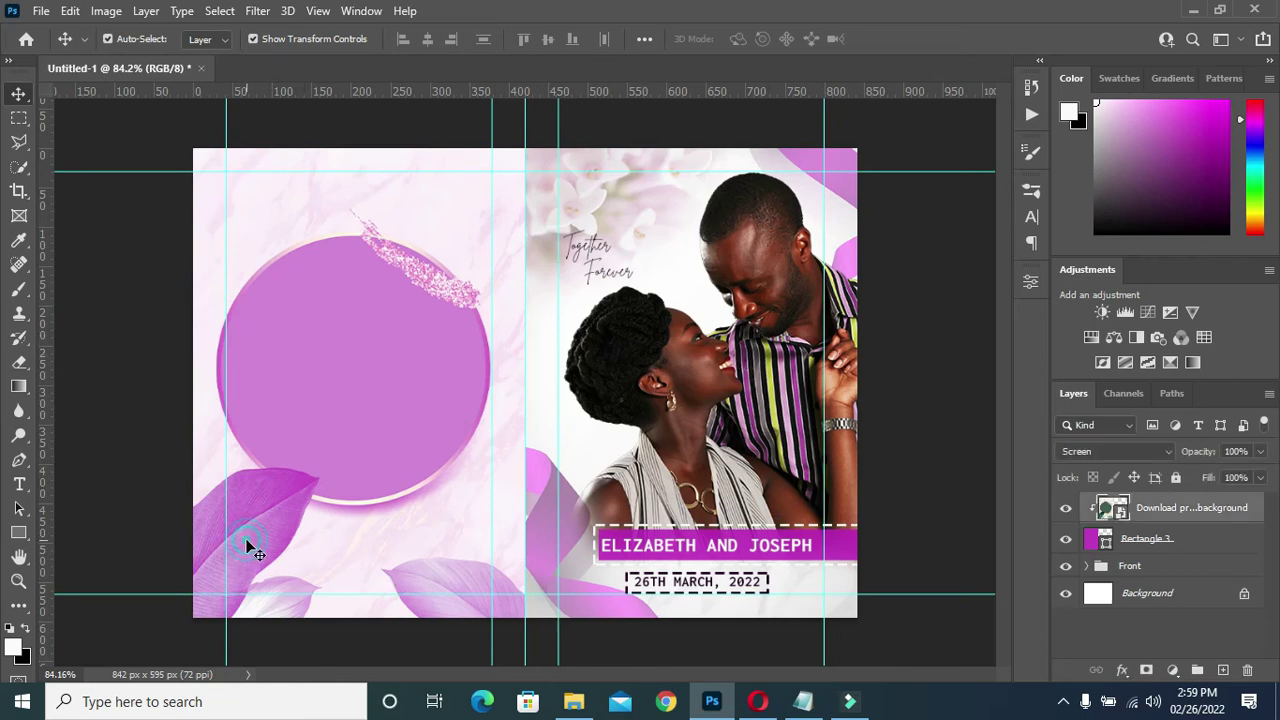
# - Apply Brightness/Contrast with Brightness -44 to the foliage frame image
pyautogui.click(106, 11)
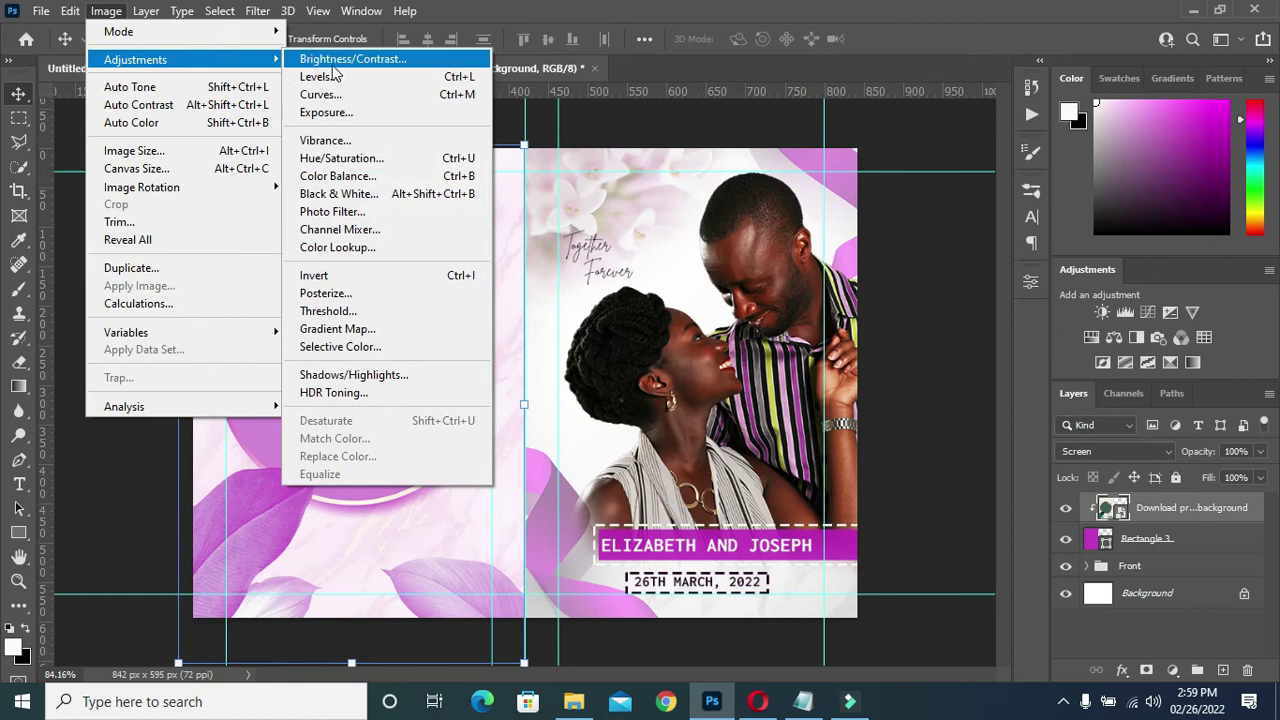
pyautogui.click(350, 59)
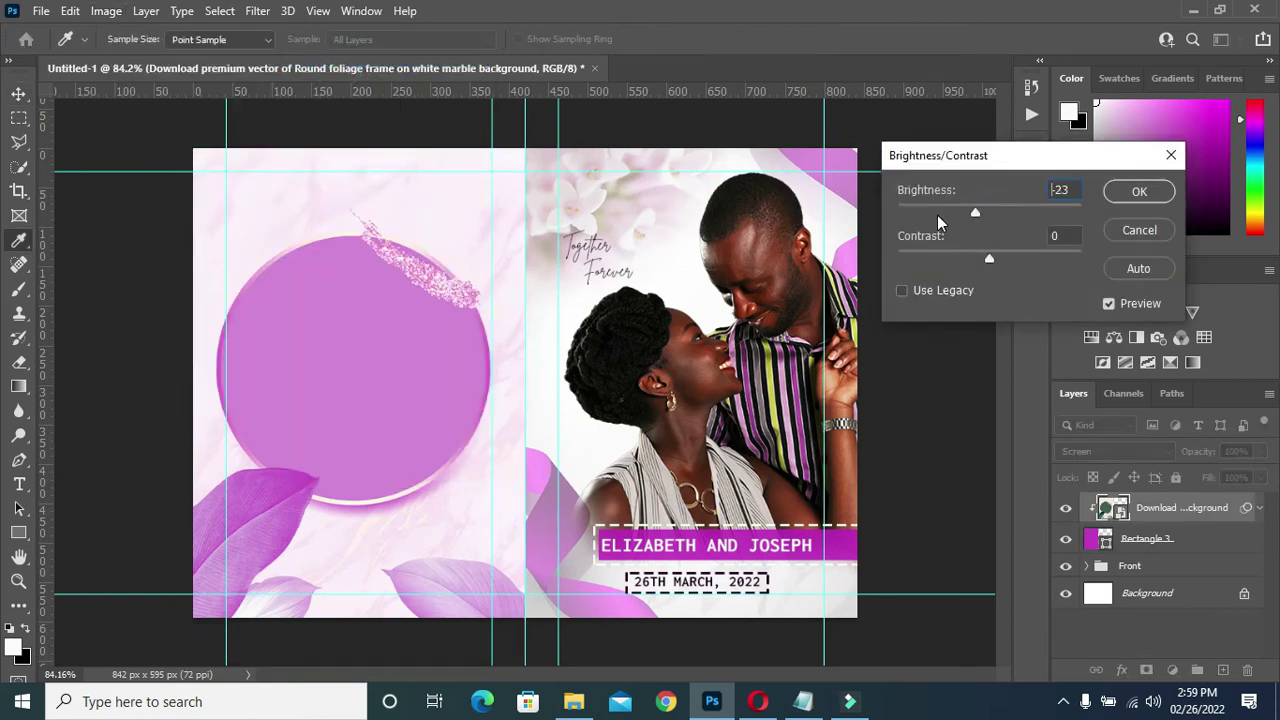
pyautogui.click(937, 213)
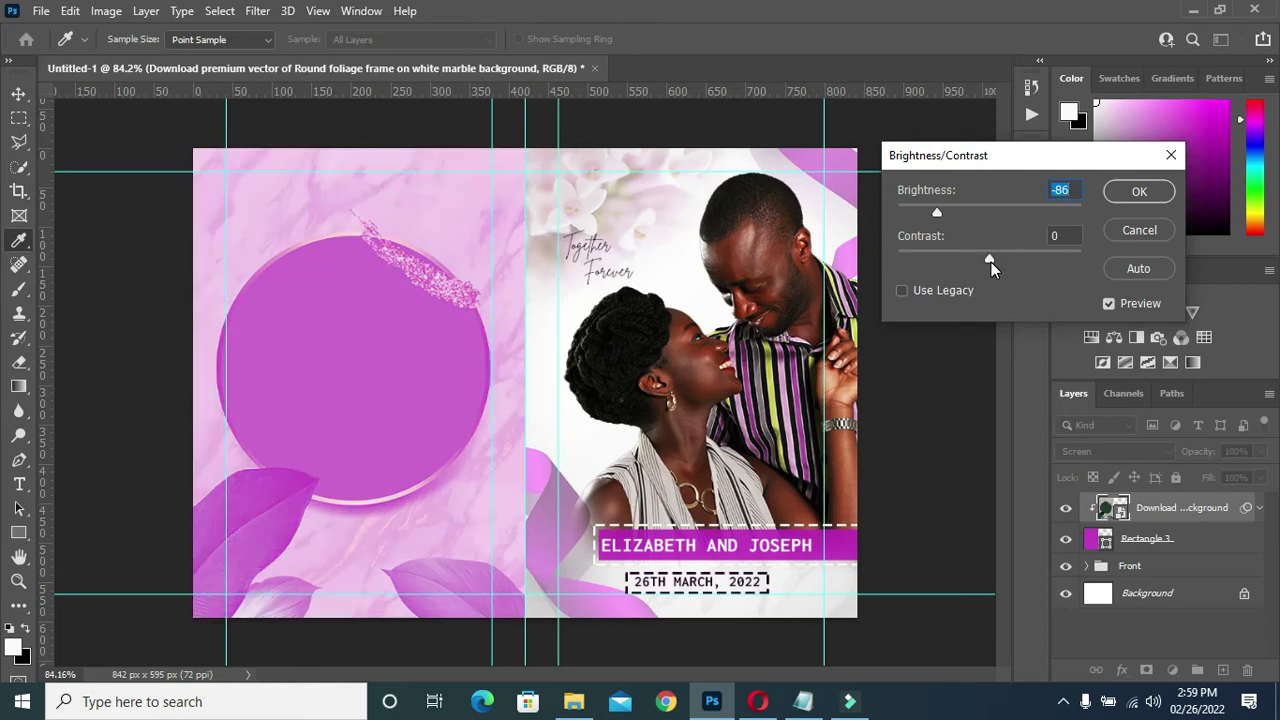
pyautogui.moveTo(938, 212); pyautogui.dragTo(962, 212)
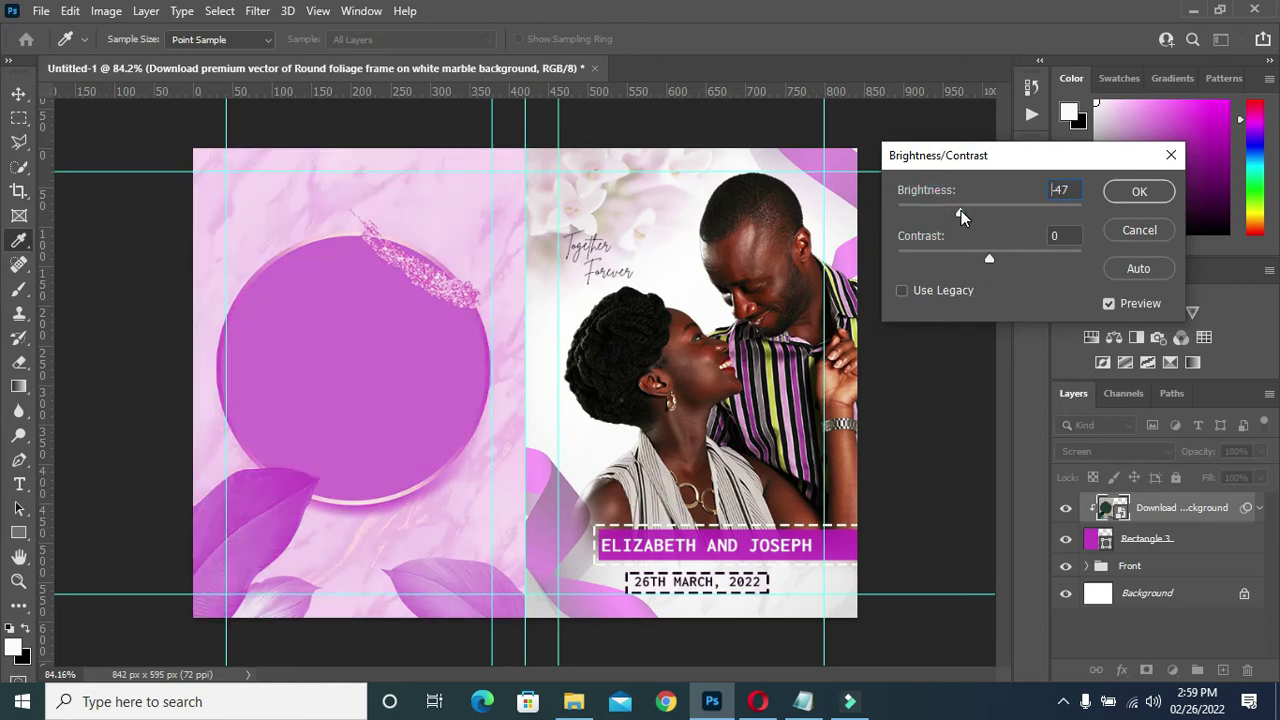
pyautogui.click(1131, 190)
pyautogui.press('v')
pyautogui.click(451, 392)
pyautogui.scroll(-2, 383, 543)
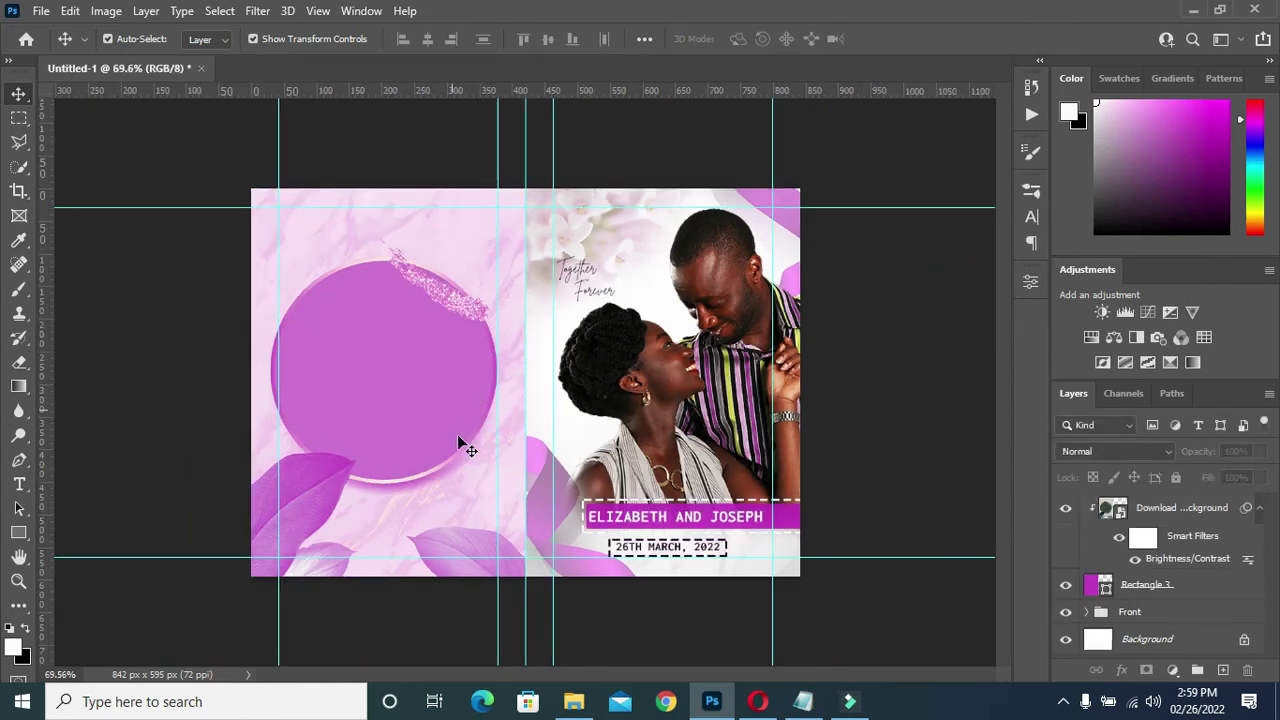
pyautogui.scroll(3, 354, 346)
pyautogui.hotkey('ctrl', '0')
# - Bring the couple photo copy into the card, shrunk and placed in the circle frame
pyautogui.click(573, 701)
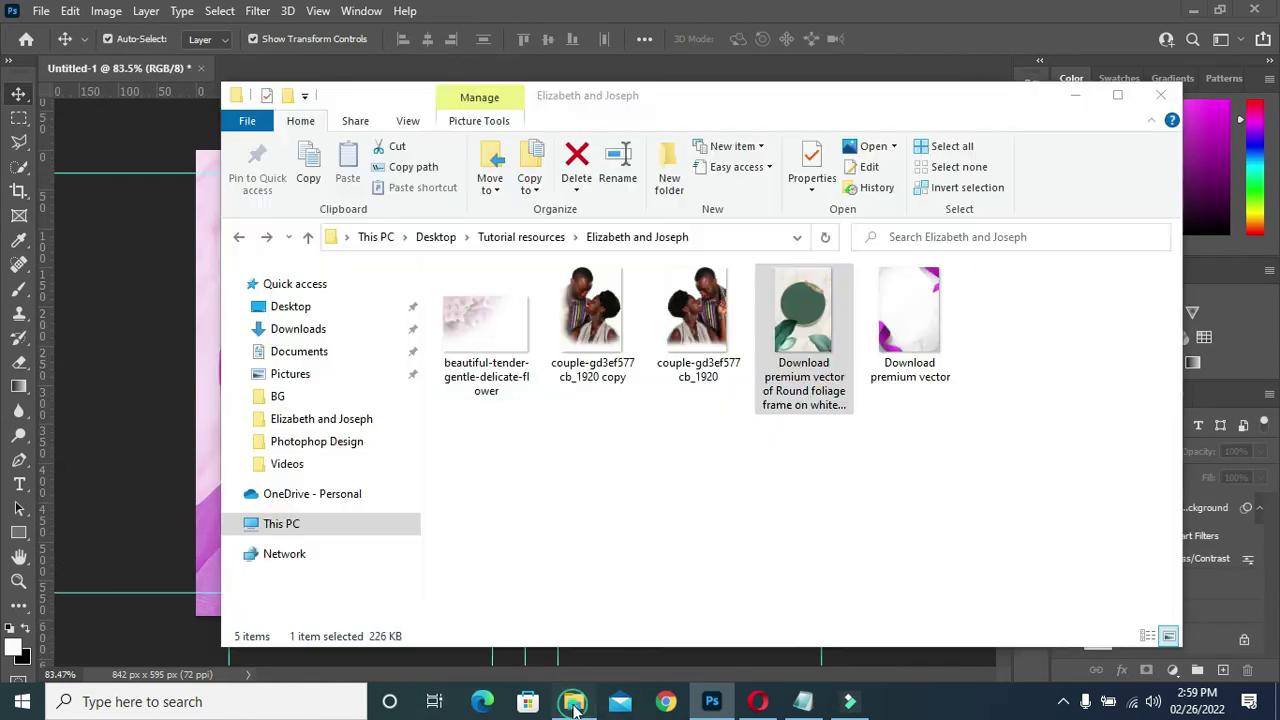
pyautogui.click(595, 313)
pyautogui.moveTo(595, 313); pyautogui.dragTo(714, 700)
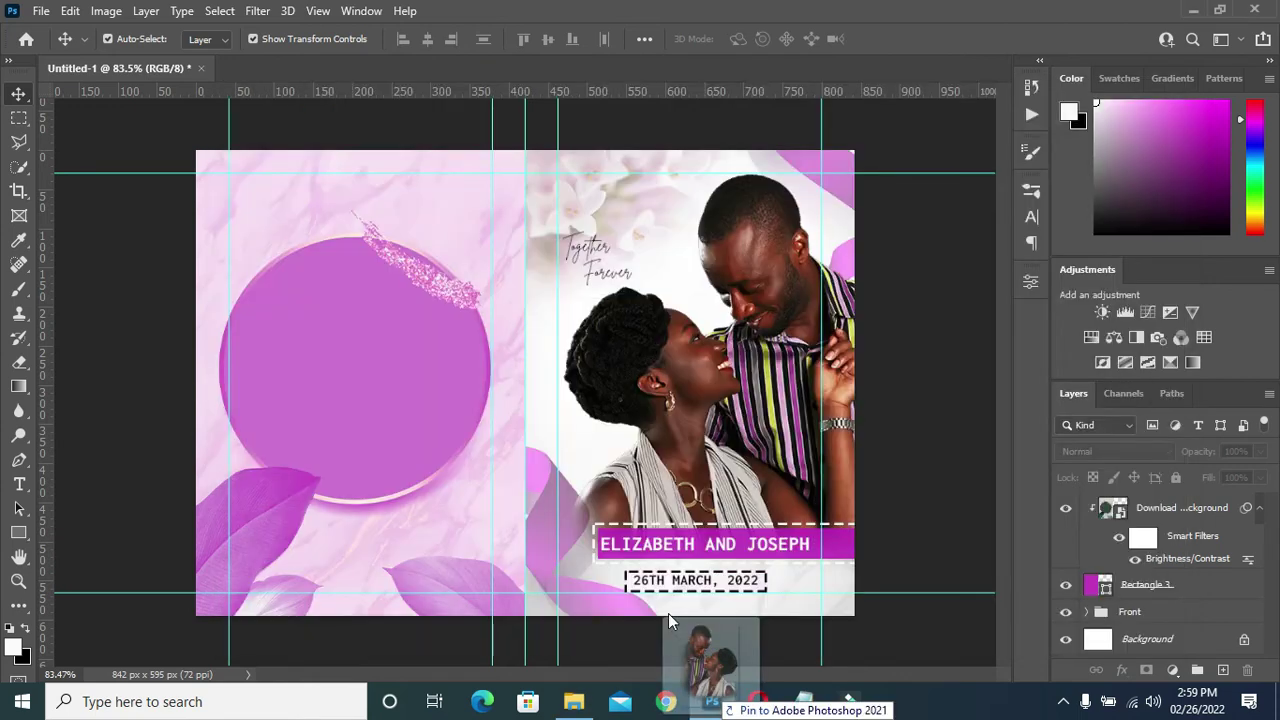
pyautogui.moveTo(714, 708); pyautogui.dragTo(360, 388)
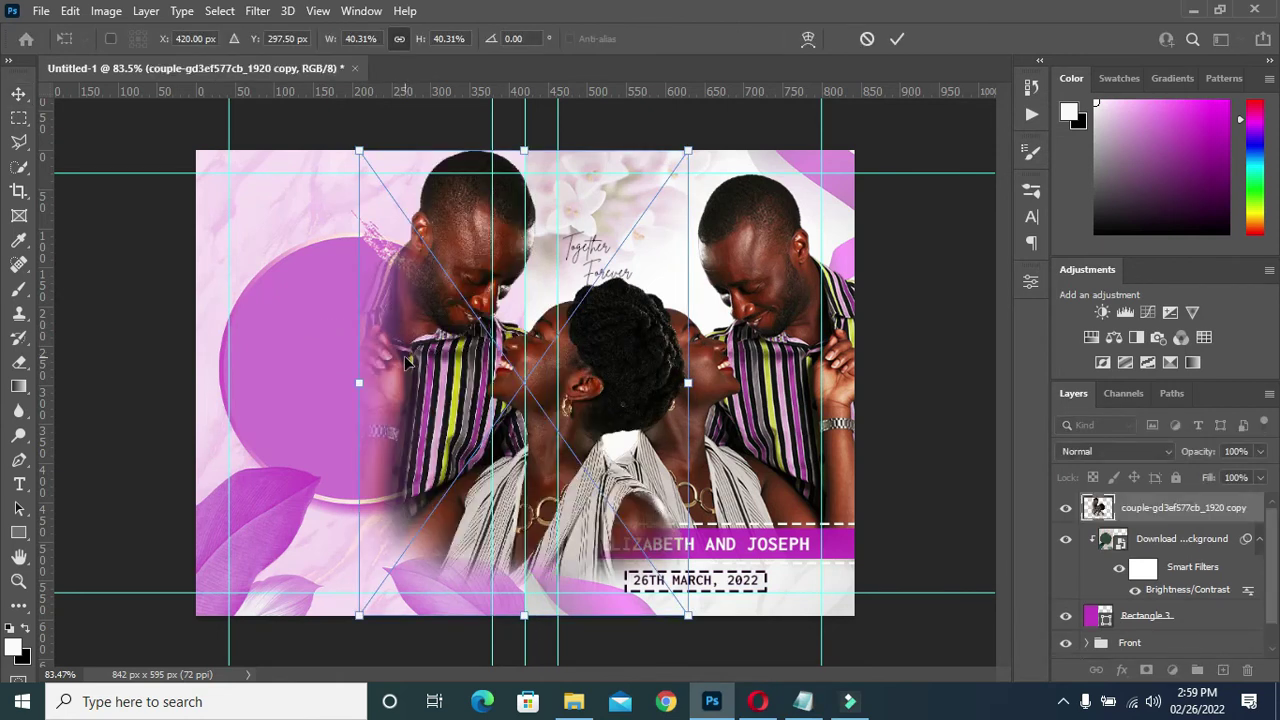
pyautogui.moveTo(705, 382); pyautogui.dragTo(465, 384)
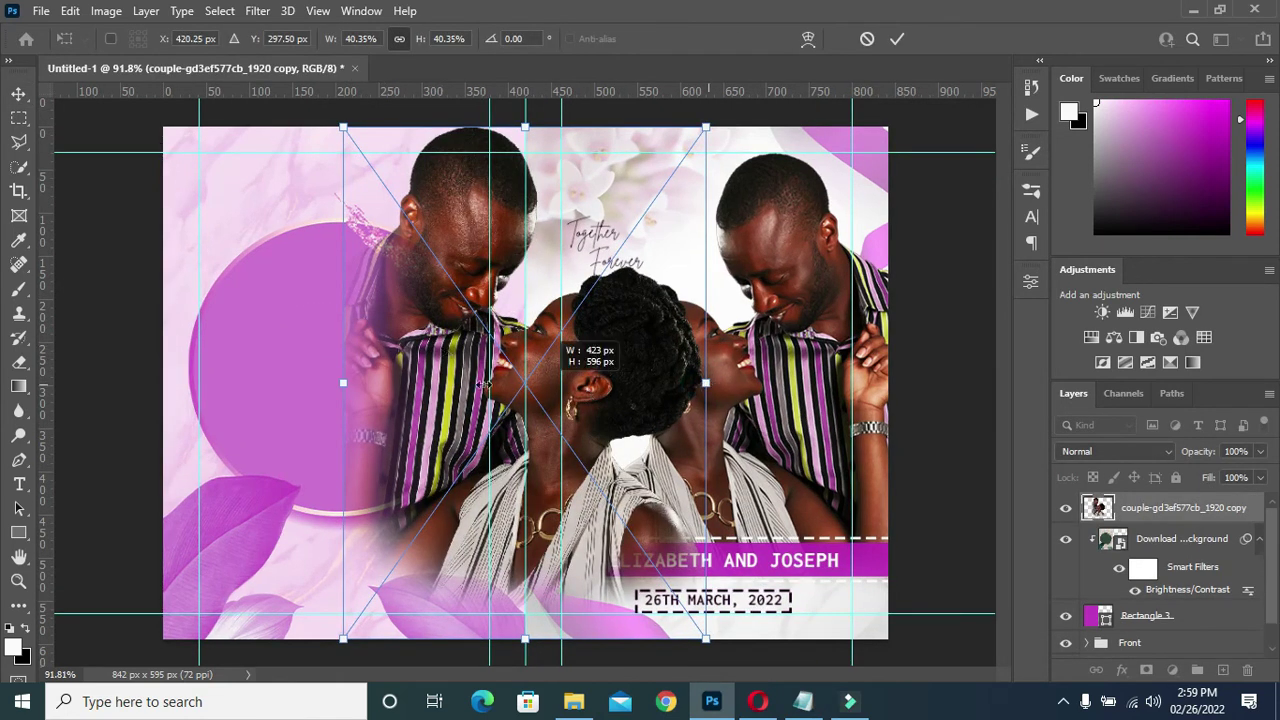
pyautogui.moveTo(389, 336)
pyautogui.mouseDown()
pyautogui.moveTo(288, 268)
pyautogui.moveTo(290, 171)
pyautogui.mouseUp()
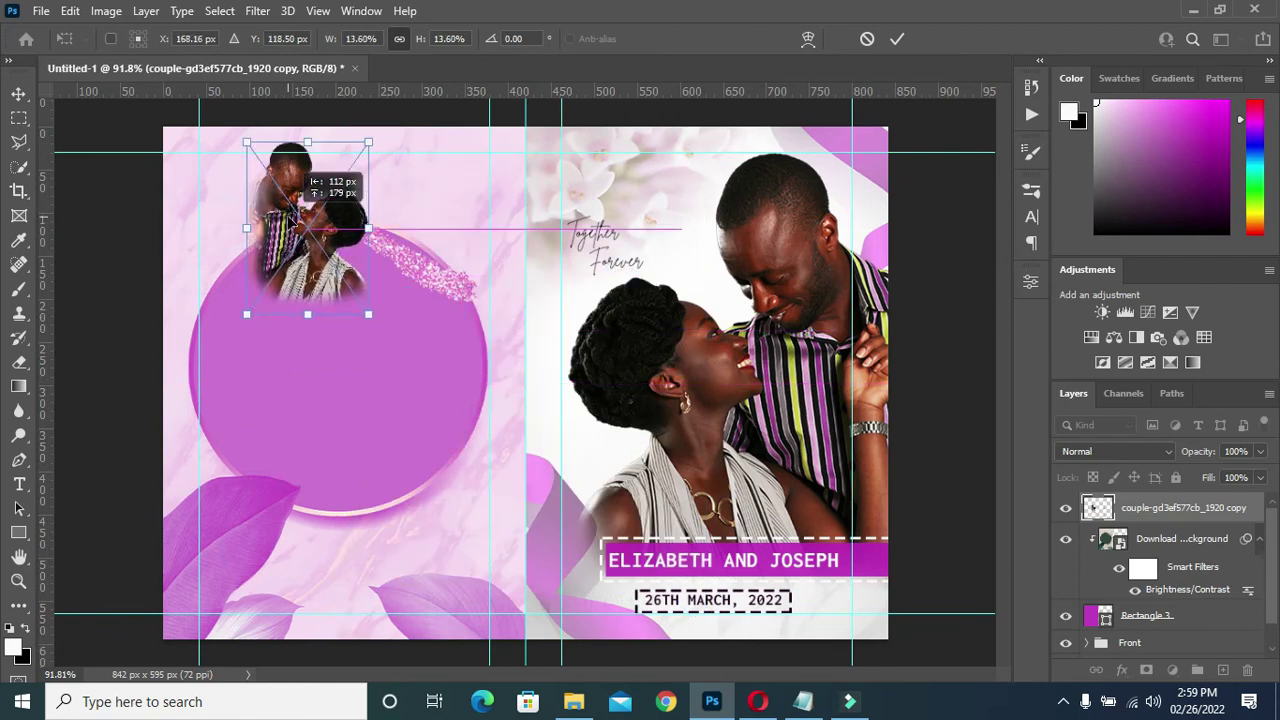
pyautogui.moveTo(314, 289)
pyautogui.mouseDown()
pyautogui.moveTo(338, 327)
pyautogui.moveTo(388, 350)
pyautogui.mouseUp()
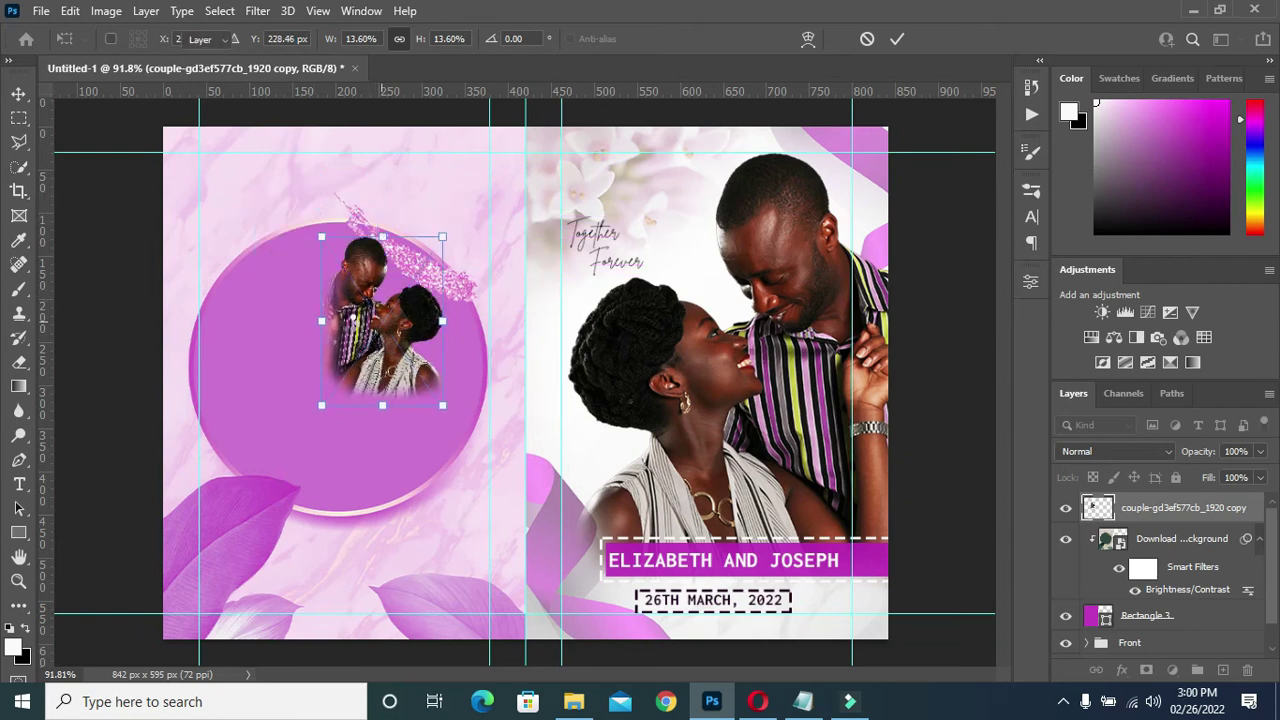
pyautogui.press('Return')
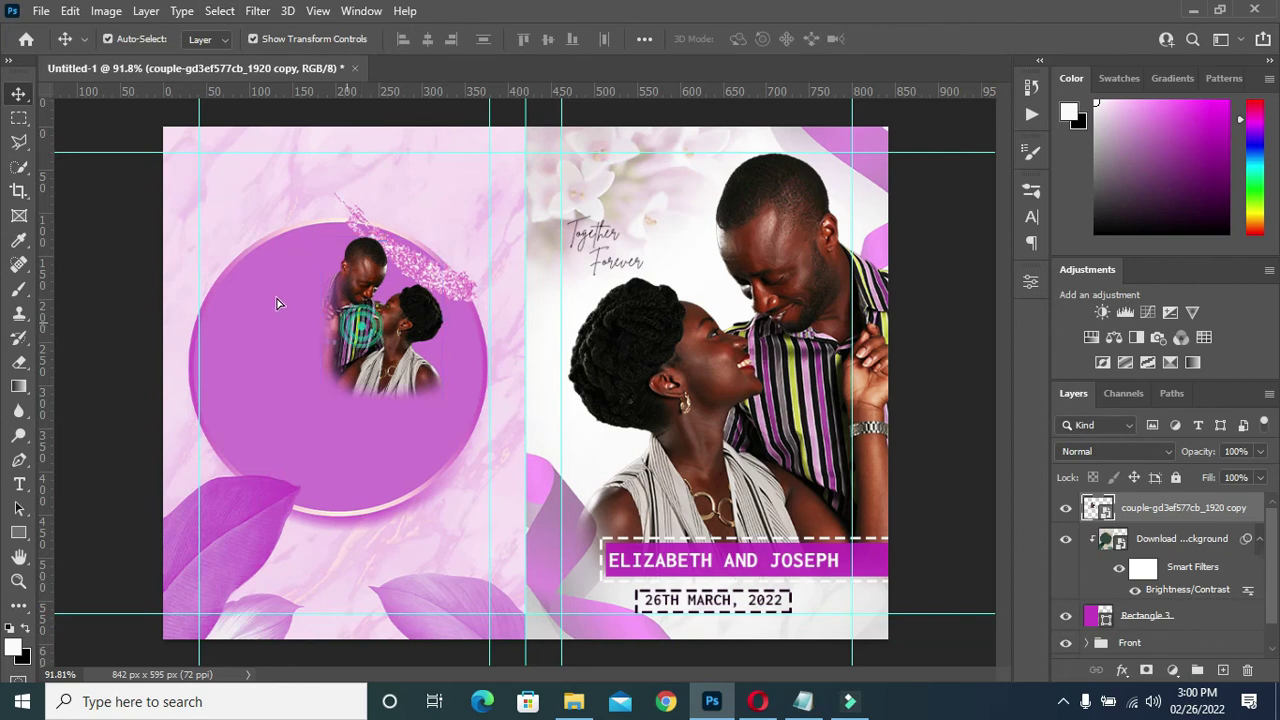
# - Enlarge and reposition the couple photo so it fills the circle frame
pyautogui.moveTo(366, 337); pyautogui.dragTo(288, 282)
pyautogui.moveTo(364, 350)
pyautogui.mouseDown()
pyautogui.moveTo(462, 527)
pyautogui.moveTo(459, 484)
pyautogui.mouseUp()
pyautogui.moveTo(324, 410); pyautogui.dragTo(306, 428)
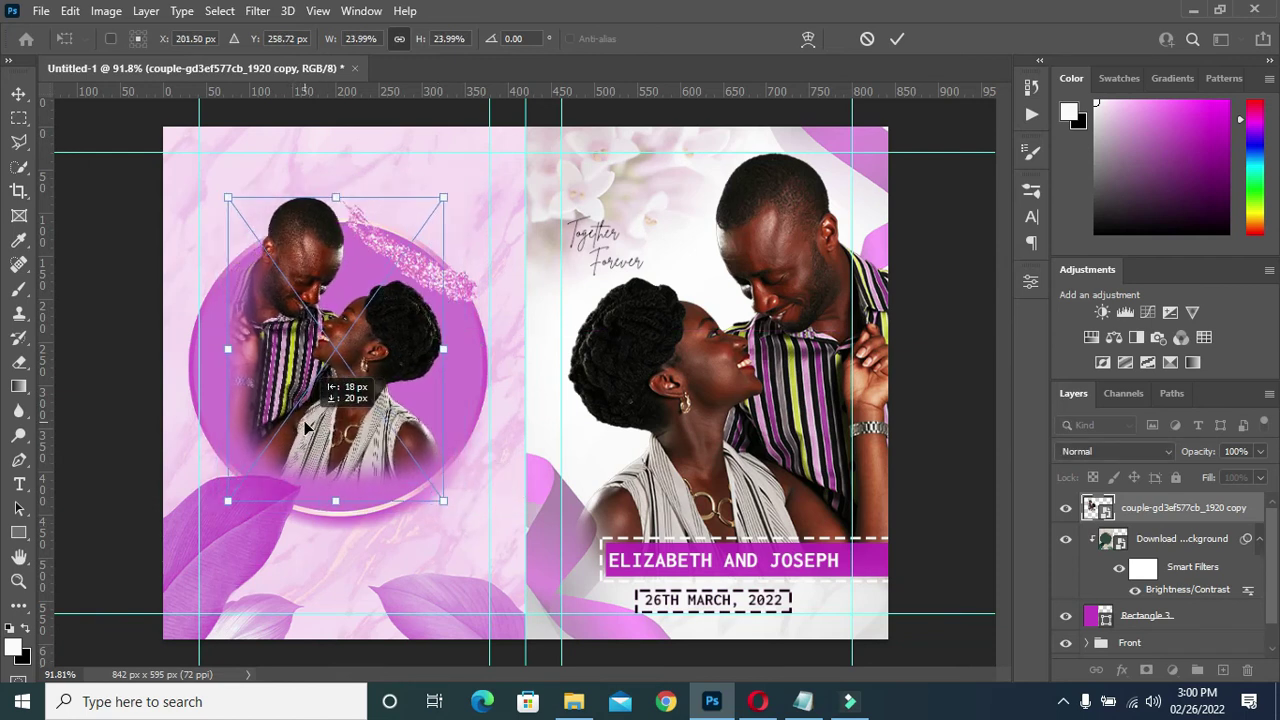
pyautogui.moveTo(304, 426); pyautogui.dragTo(308, 426)
pyautogui.press('Return')
pyautogui.click(950, 418)
pyautogui.scroll(-3, 338, 473)
pyautogui.scroll(3, 338, 473)
pyautogui.scroll(-2, 319, 468)
# - Nudge the couple photo copy three pixels right to centre it in the circle
pyautogui.click(421, 403)
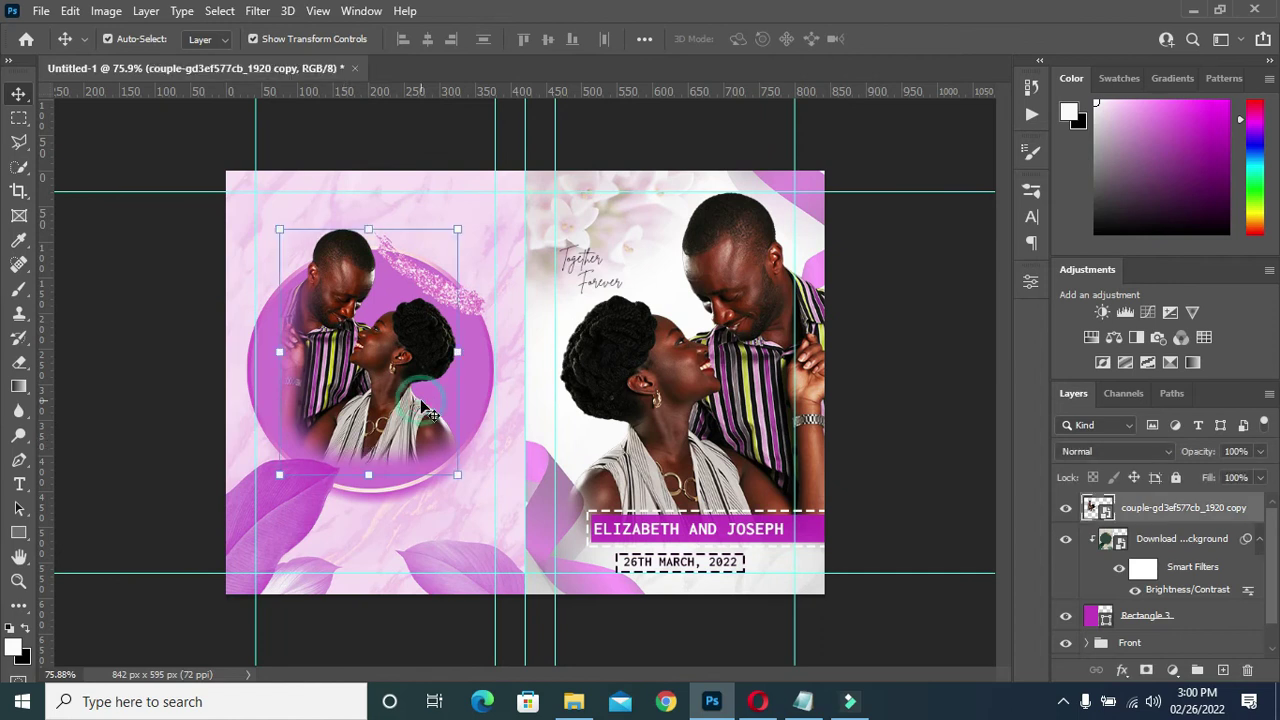
pyautogui.click(451, 512)
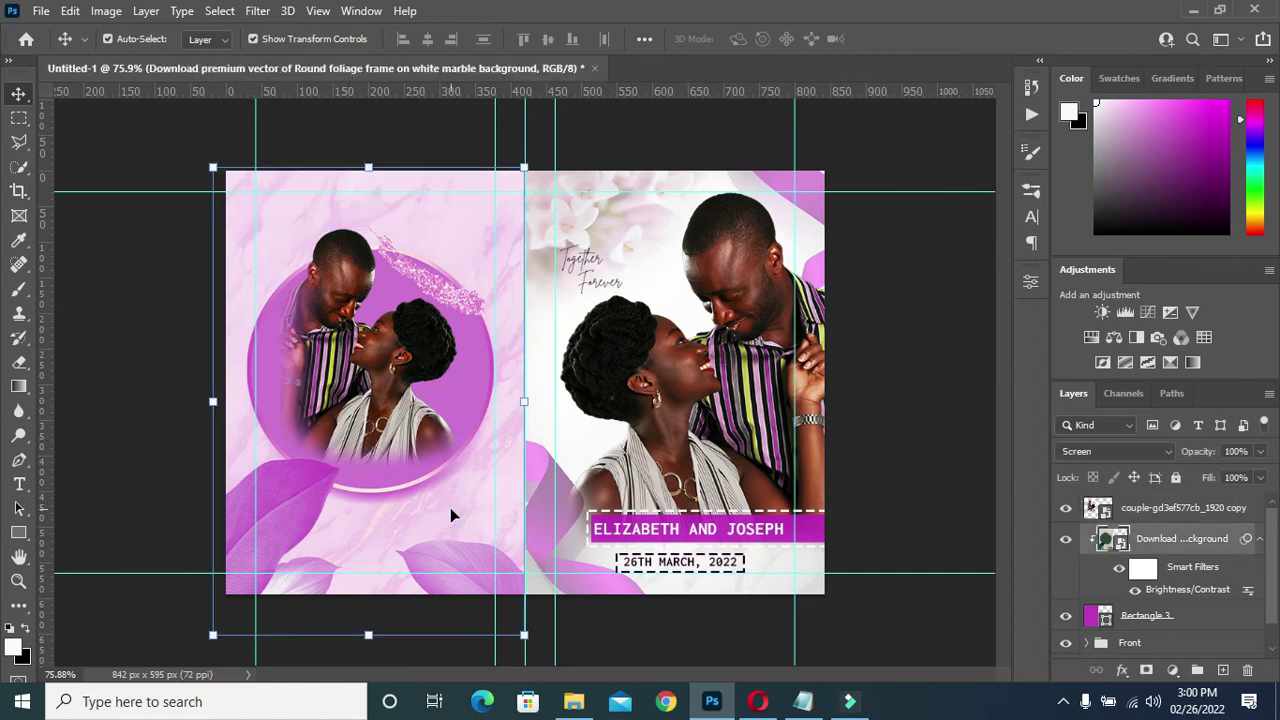
pyautogui.click(393, 440)
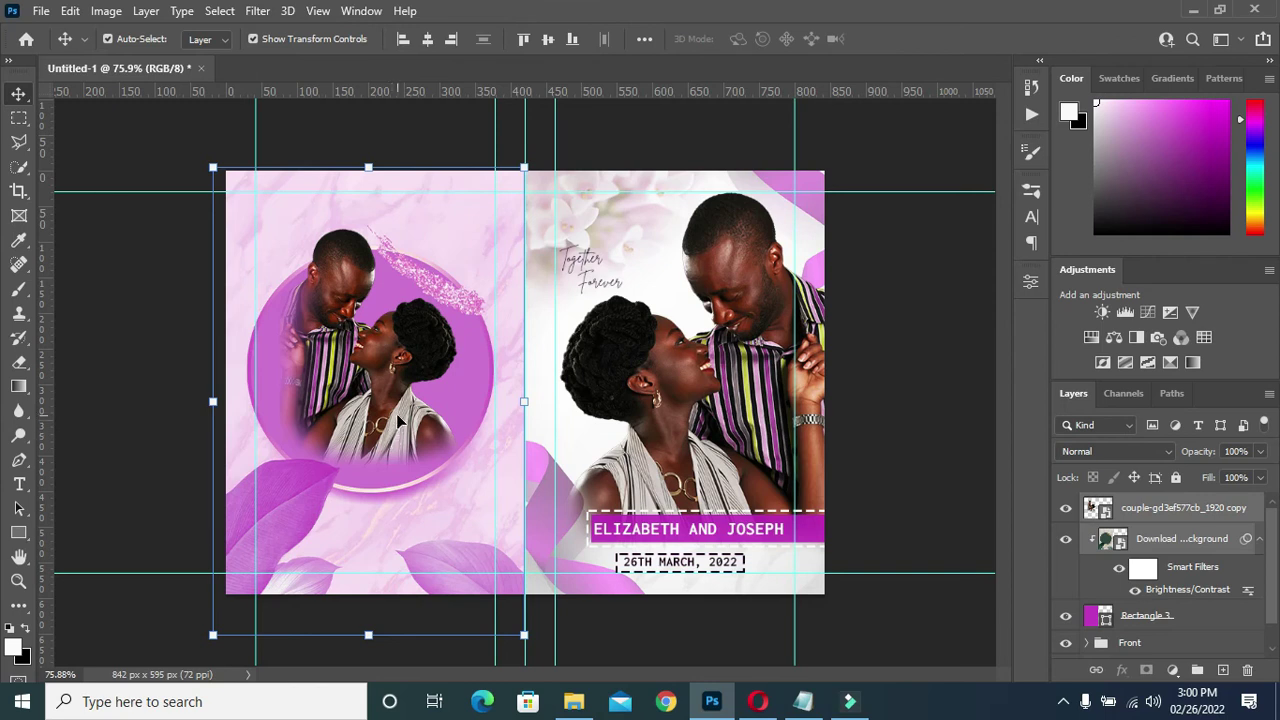
pyautogui.press('Right')
pyautogui.press('Right')
pyautogui.press('Right')
pyautogui.press('Right')
pyautogui.press('Right')
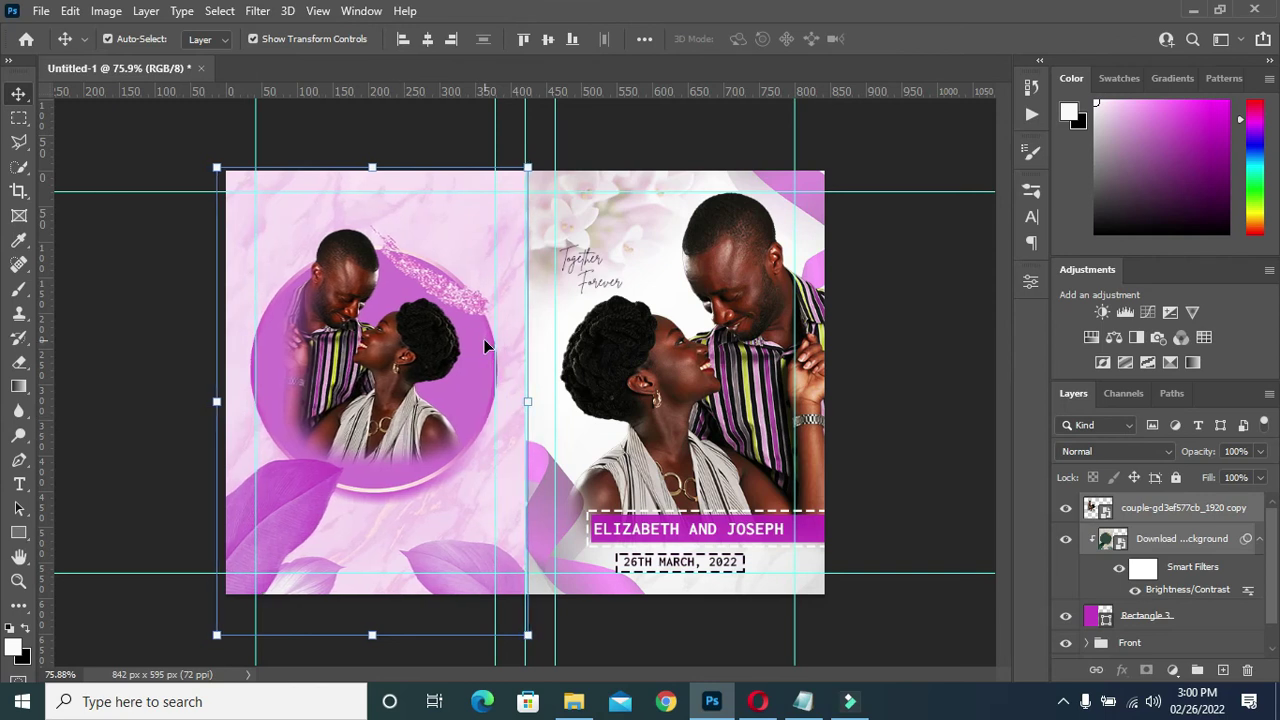
pyautogui.press('Right')
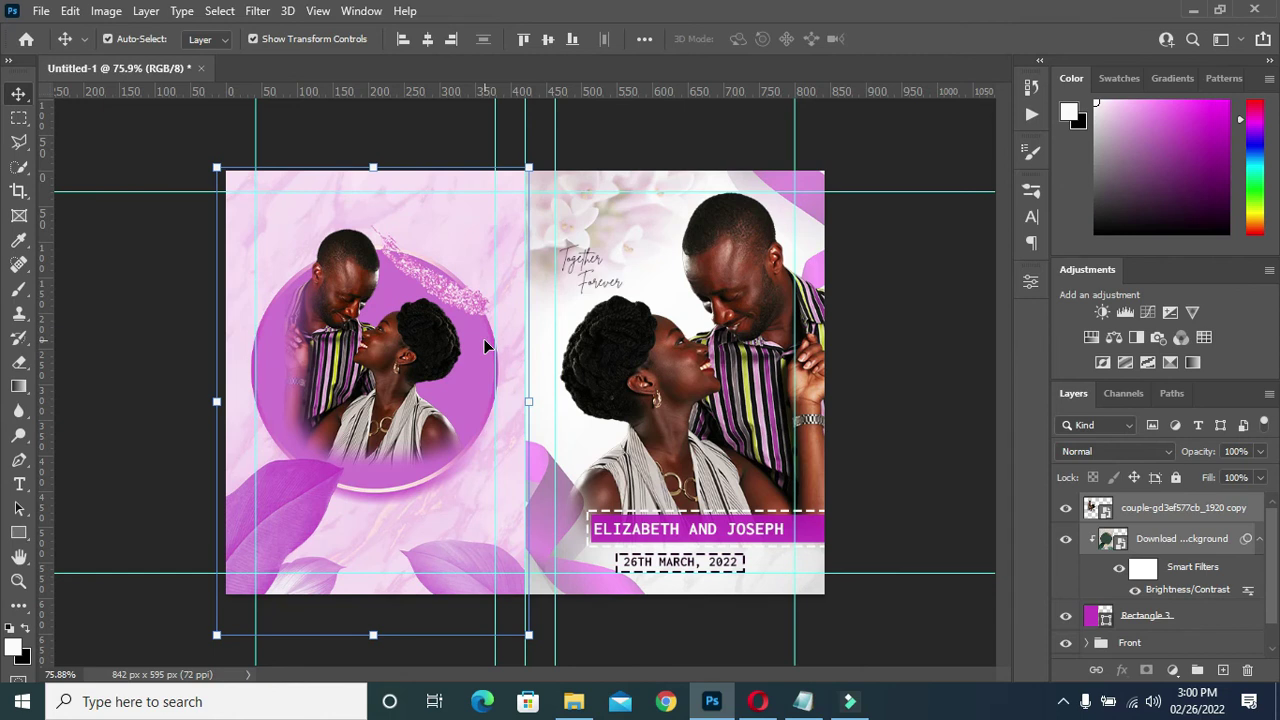
pyautogui.press('Right')
pyautogui.press('Right')
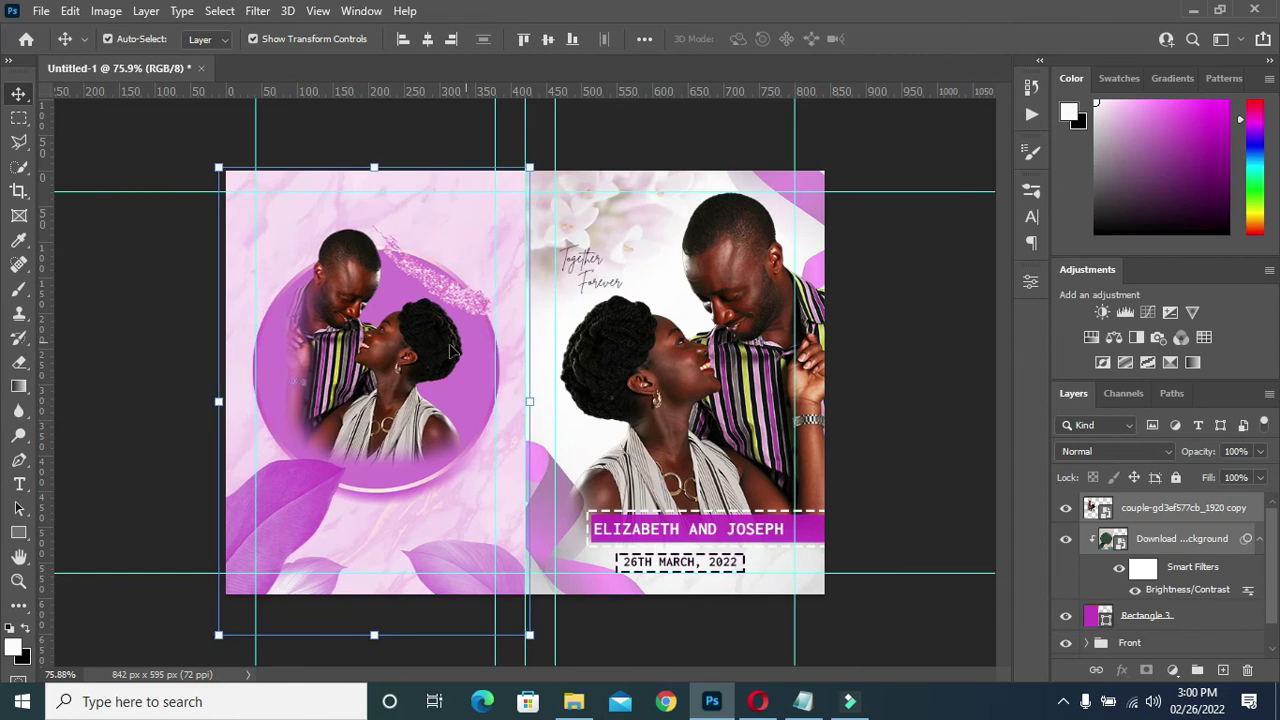
pyautogui.press('Right')
pyautogui.press('Left')
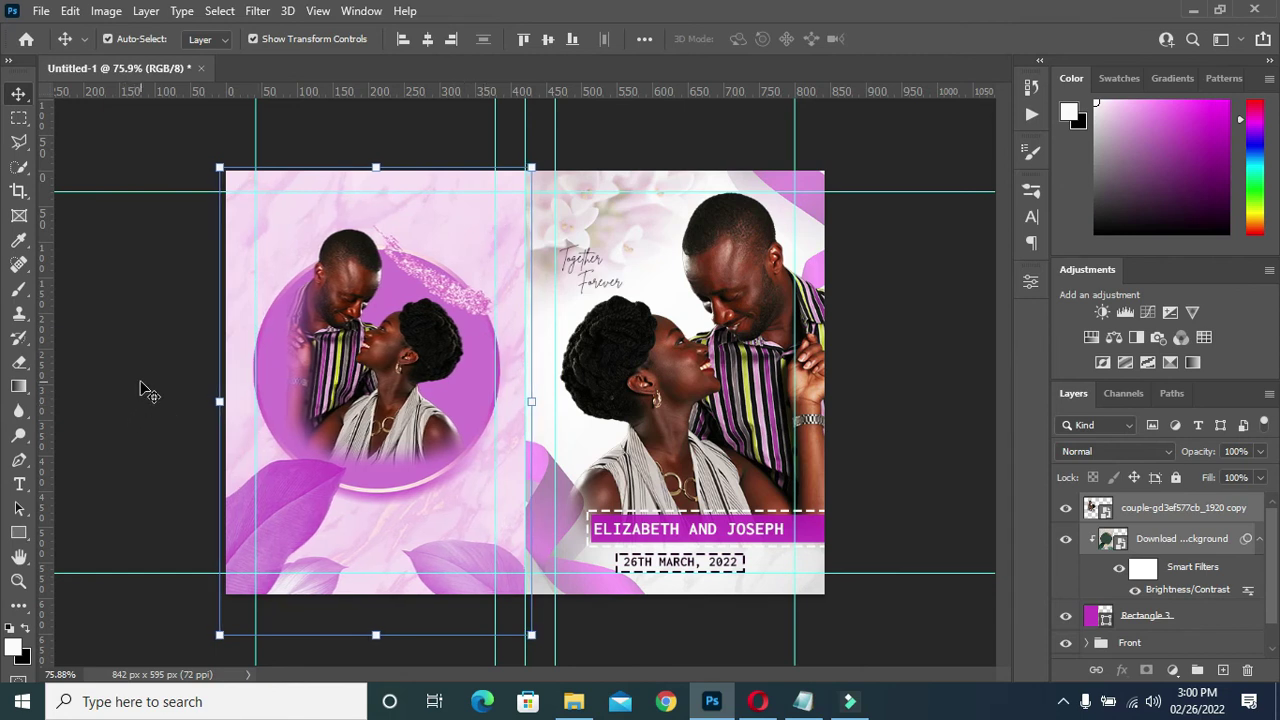
pyautogui.click(141, 382)
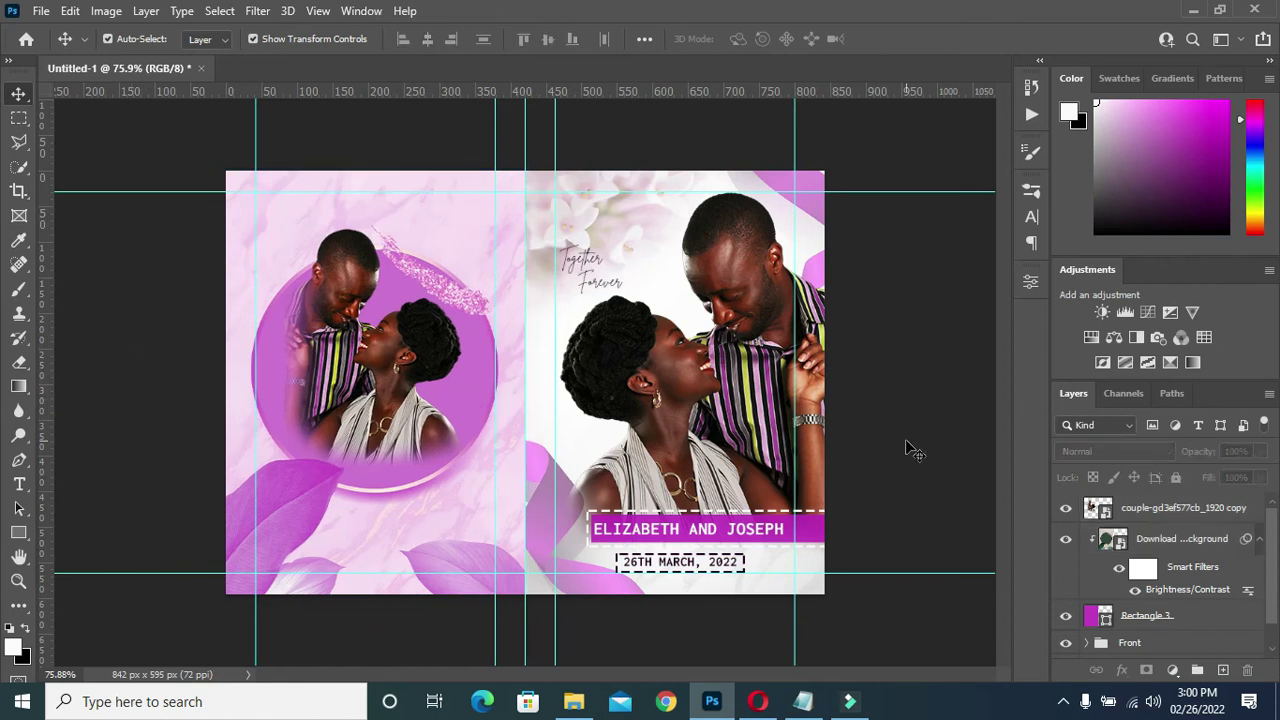
pyautogui.hotkey('ctrl', '+')
pyautogui.scroll(-2, 340, 490)
pyautogui.scroll(3, 300, 502)
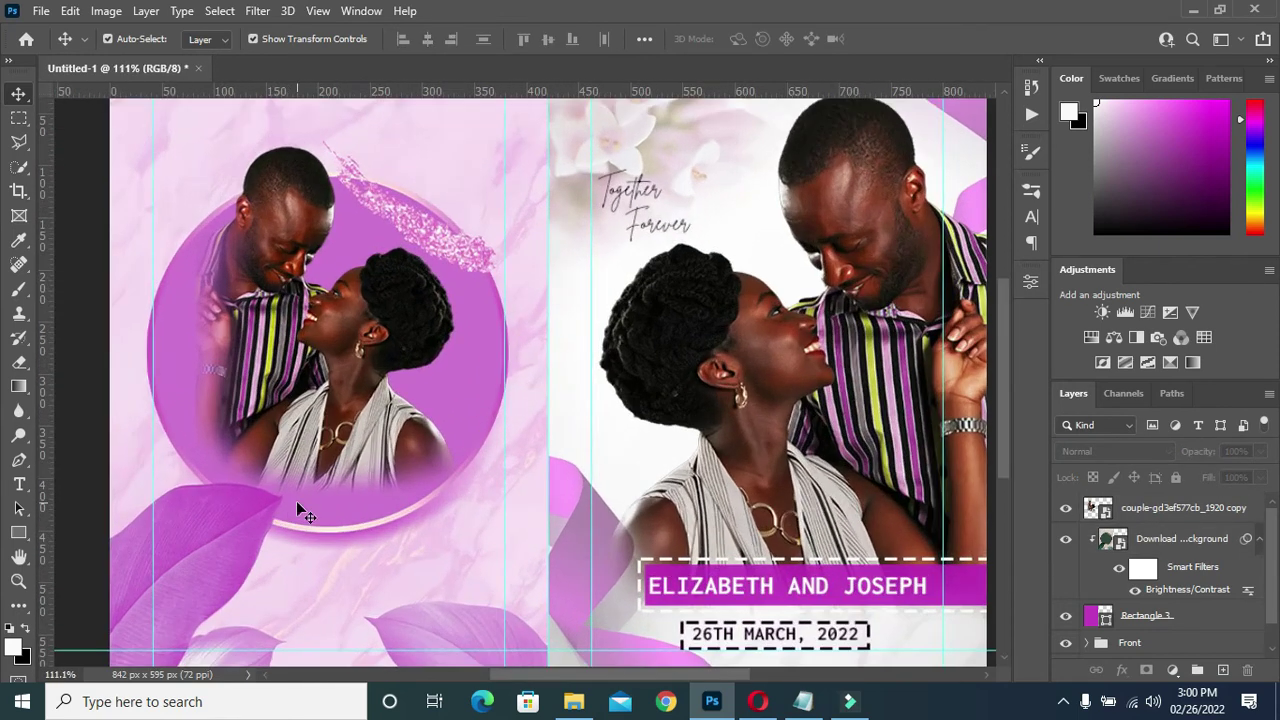
pyautogui.scroll(-2, 400, 480)
pyautogui.click(19, 532)
pyautogui.rightClick(19, 532)
# - Draw a 264×49 px white rectangle below the circle photo
pyautogui.click(70, 533)
pyautogui.scroll(1, 258, 506)
pyautogui.scroll(2, 258, 506)
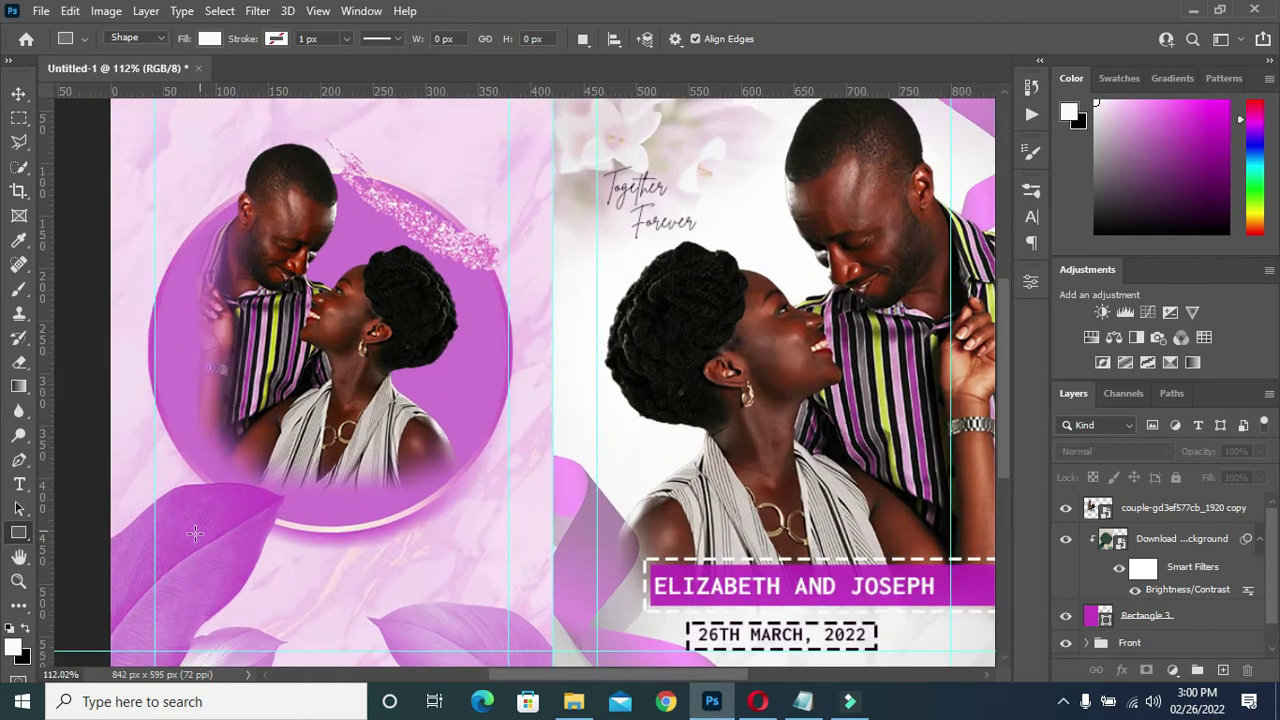
pyautogui.moveTo(194, 538); pyautogui.dragTo(471, 592)
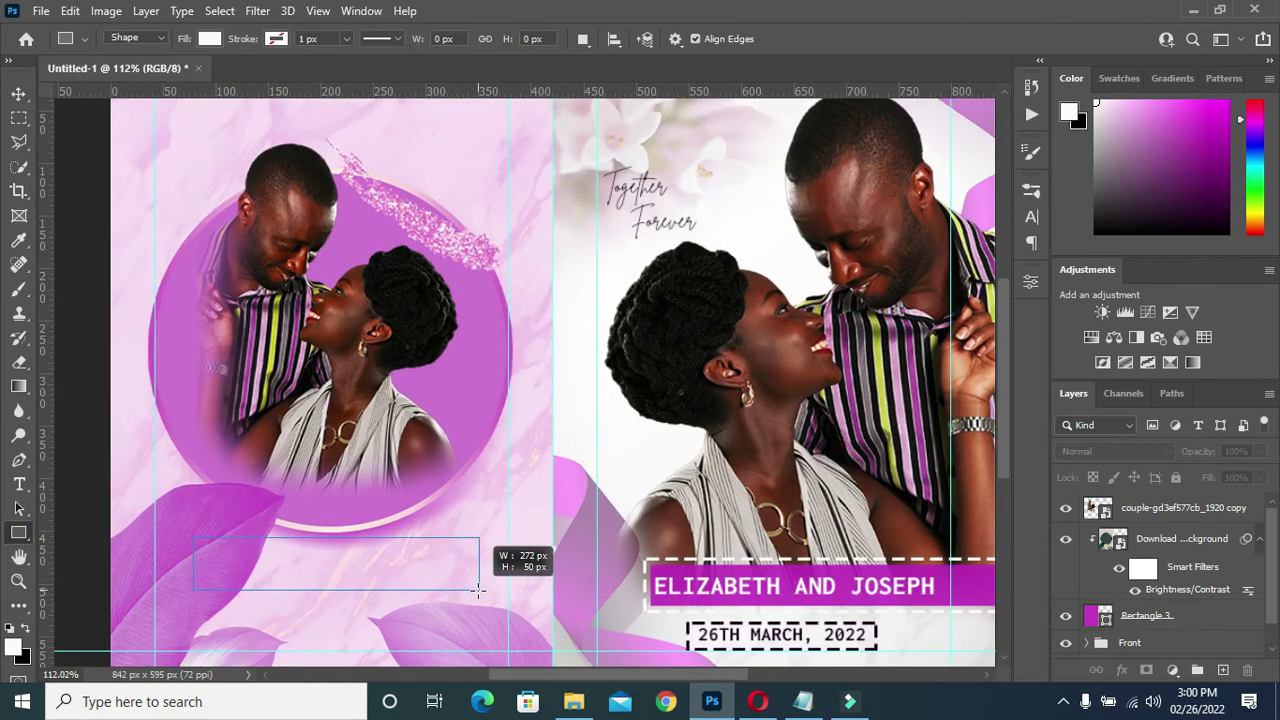
pyautogui.moveTo(471, 592); pyautogui.dragTo(470, 589)
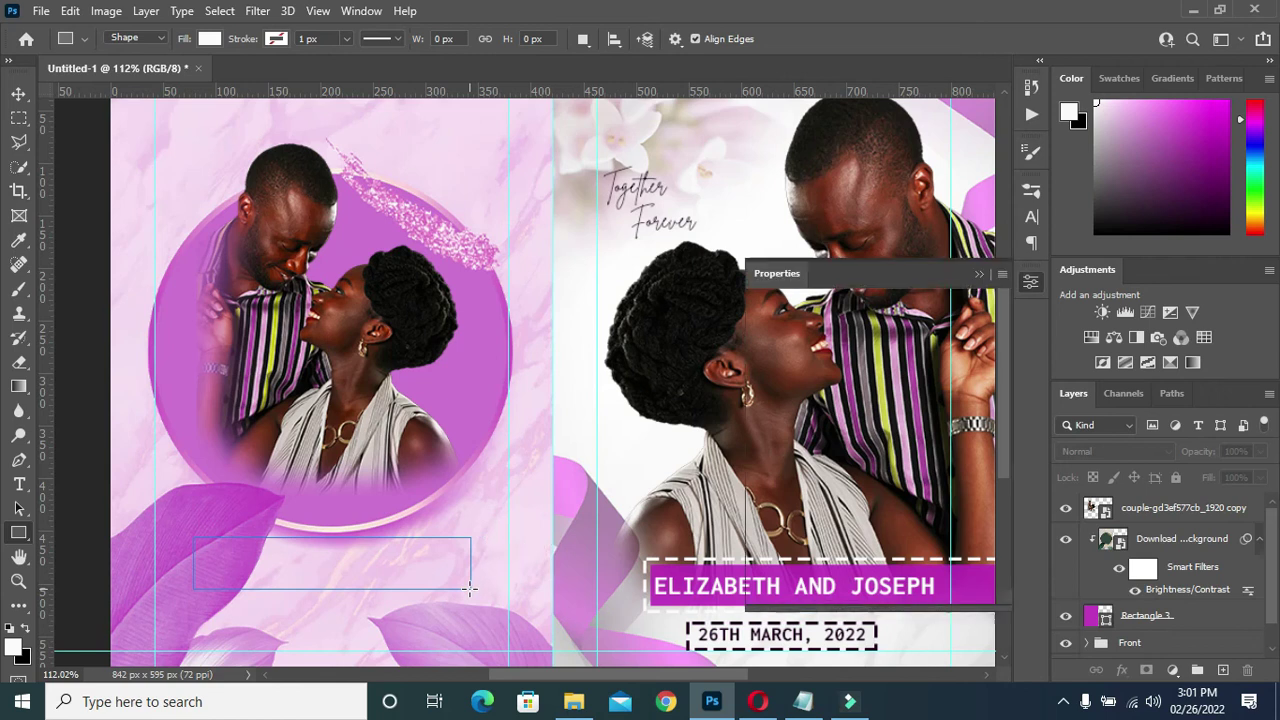
pyautogui.scroll(-2, 470, 400)
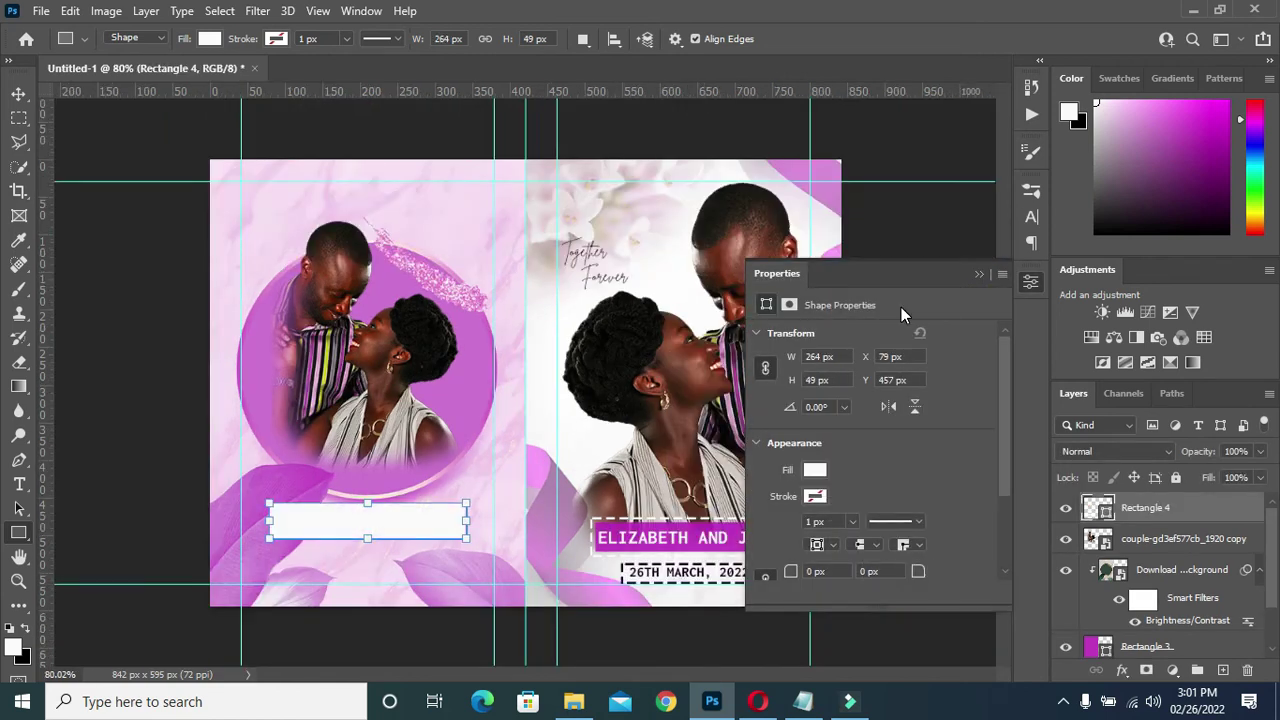
pyautogui.click(976, 274)
# - Lower the white rectangle's fill to 53% so it becomes translucent
pyautogui.click(18, 93)
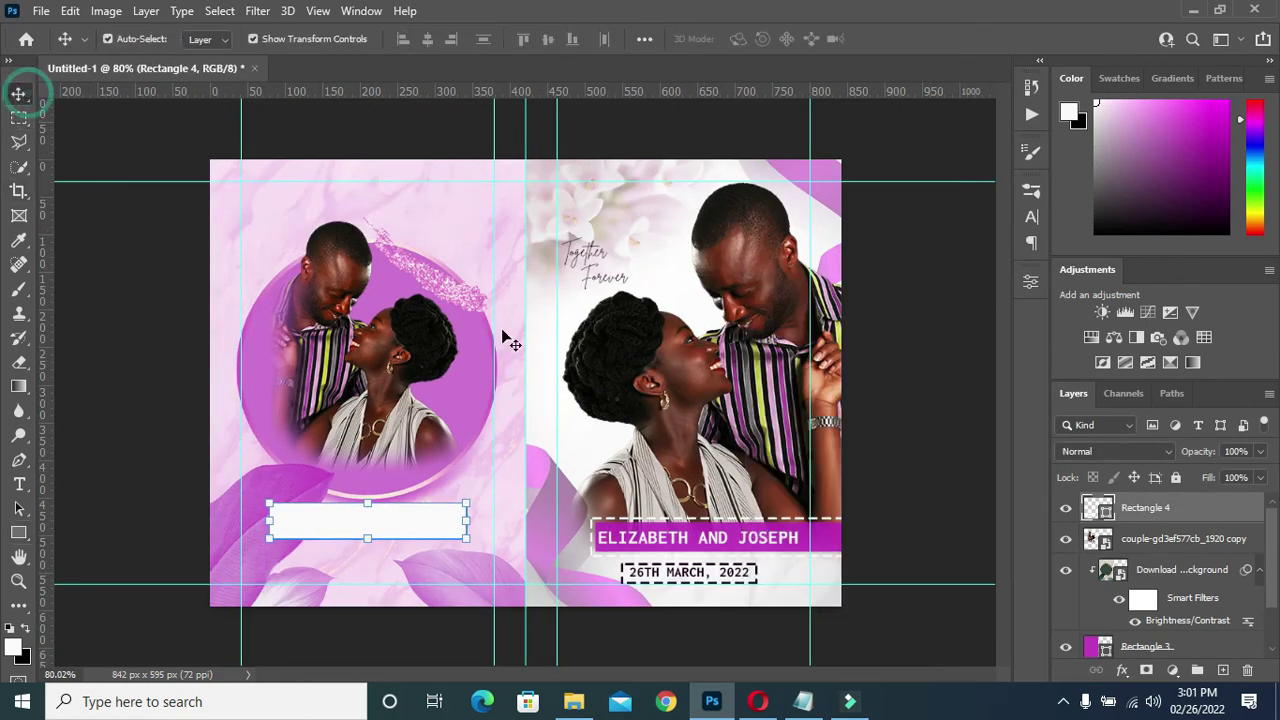
pyautogui.click(1258, 572)
pyautogui.moveTo(1210, 482); pyautogui.dragTo(1163, 490)
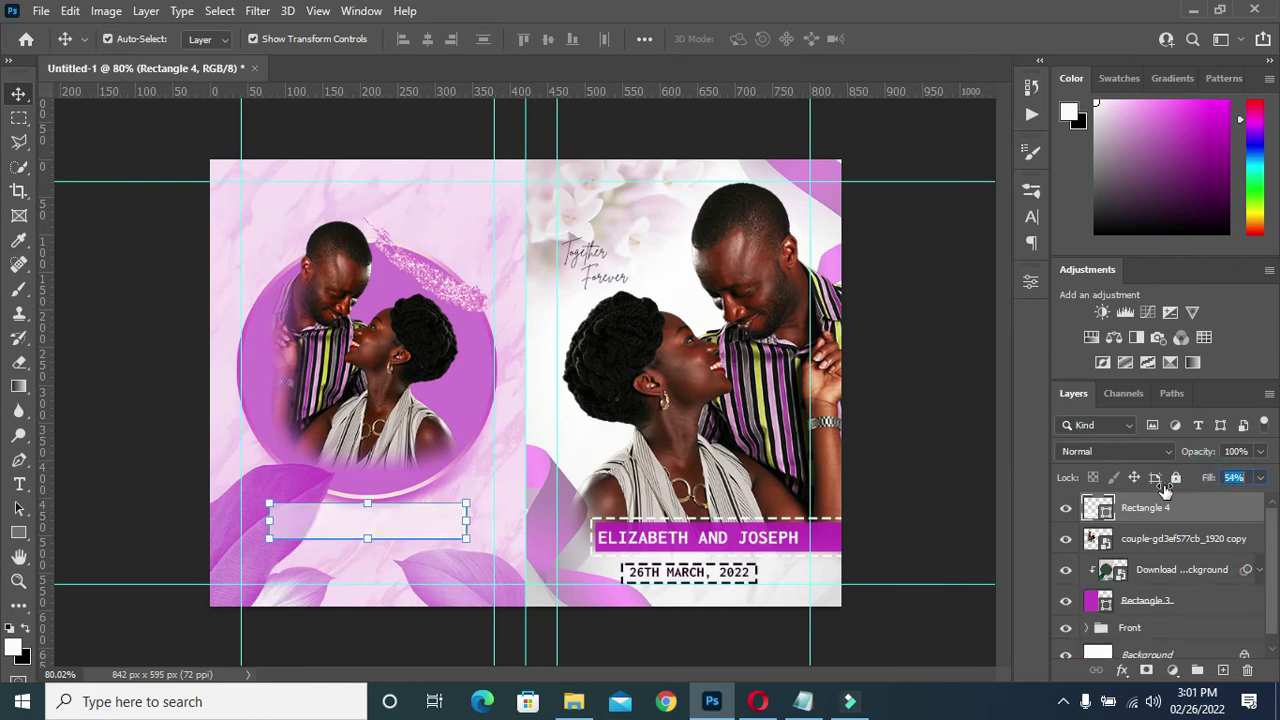
pyautogui.click(945, 526)
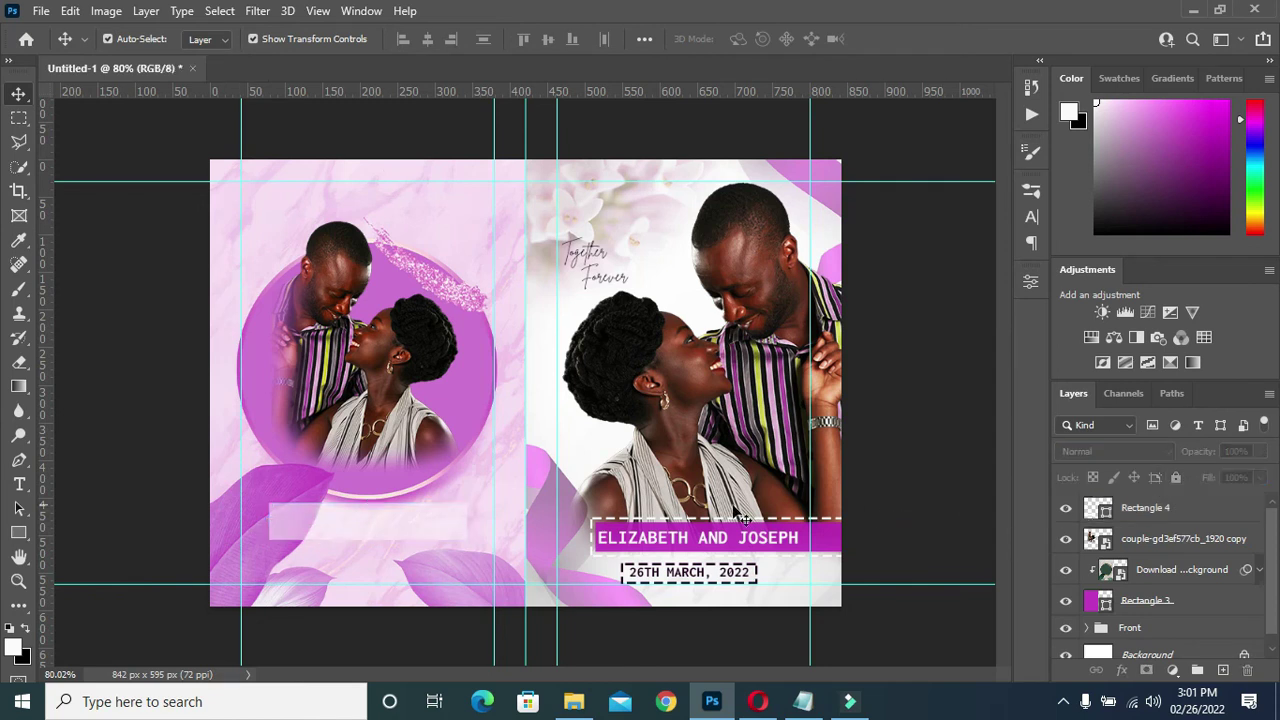
pyautogui.click(357, 540)
# - Copy the thank-you paragraph from the card text notes
pyautogui.click(803, 701)
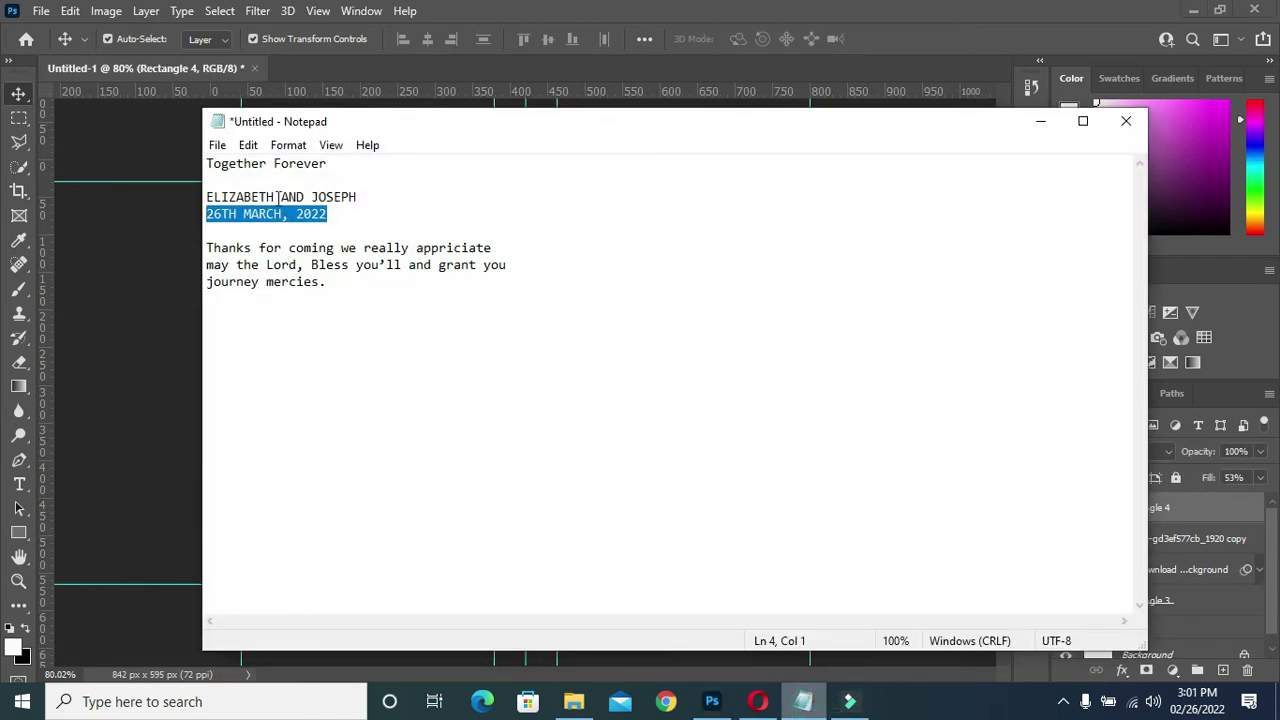
pyautogui.moveTo(206, 250); pyautogui.dragTo(334, 286)
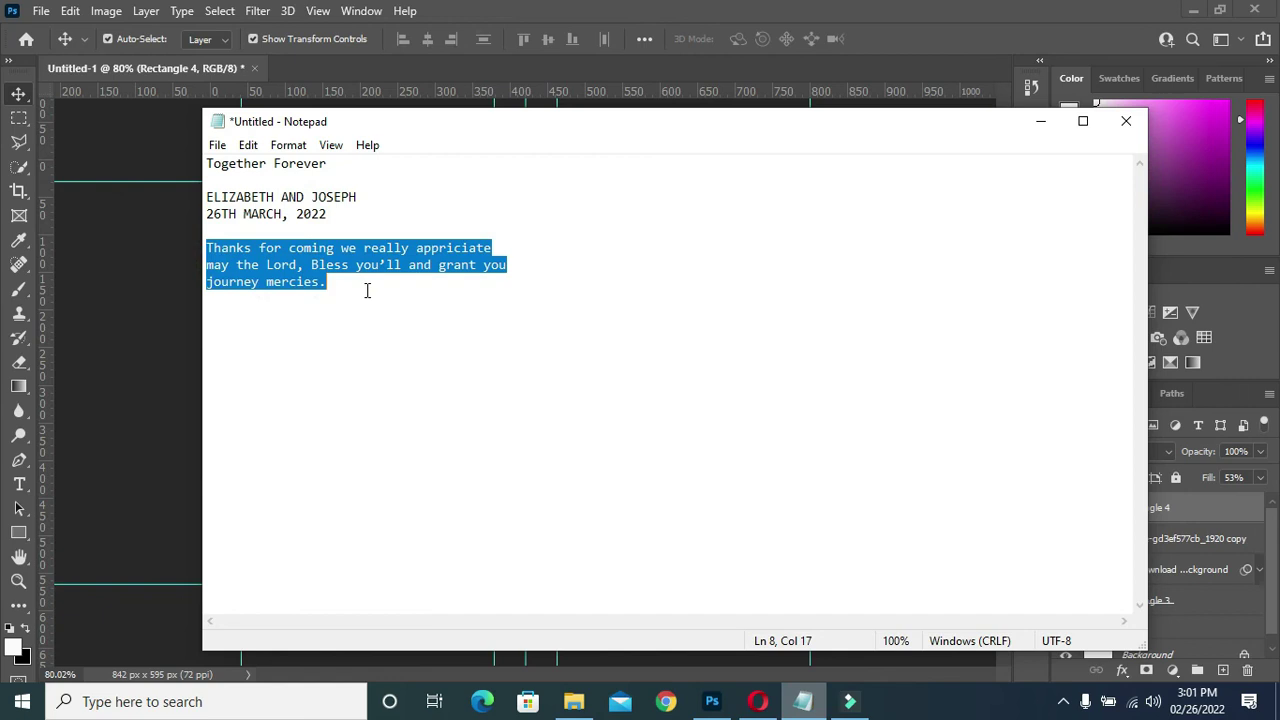
pyautogui.click(1044, 119)
pyautogui.scroll(1, 263, 467)
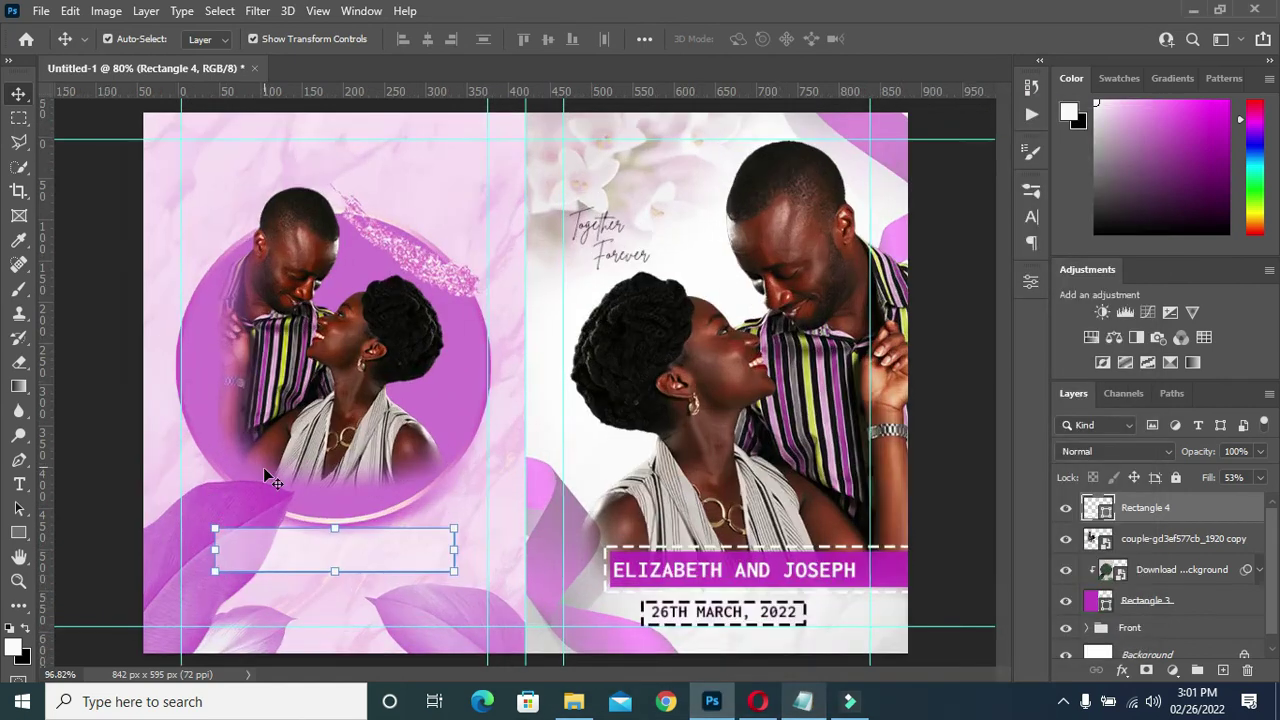
# - Paste the thank-you note as a new text layer on the left panel
pyautogui.scroll(1, 250, 470)
pyautogui.press('t')
pyautogui.click(218, 472)
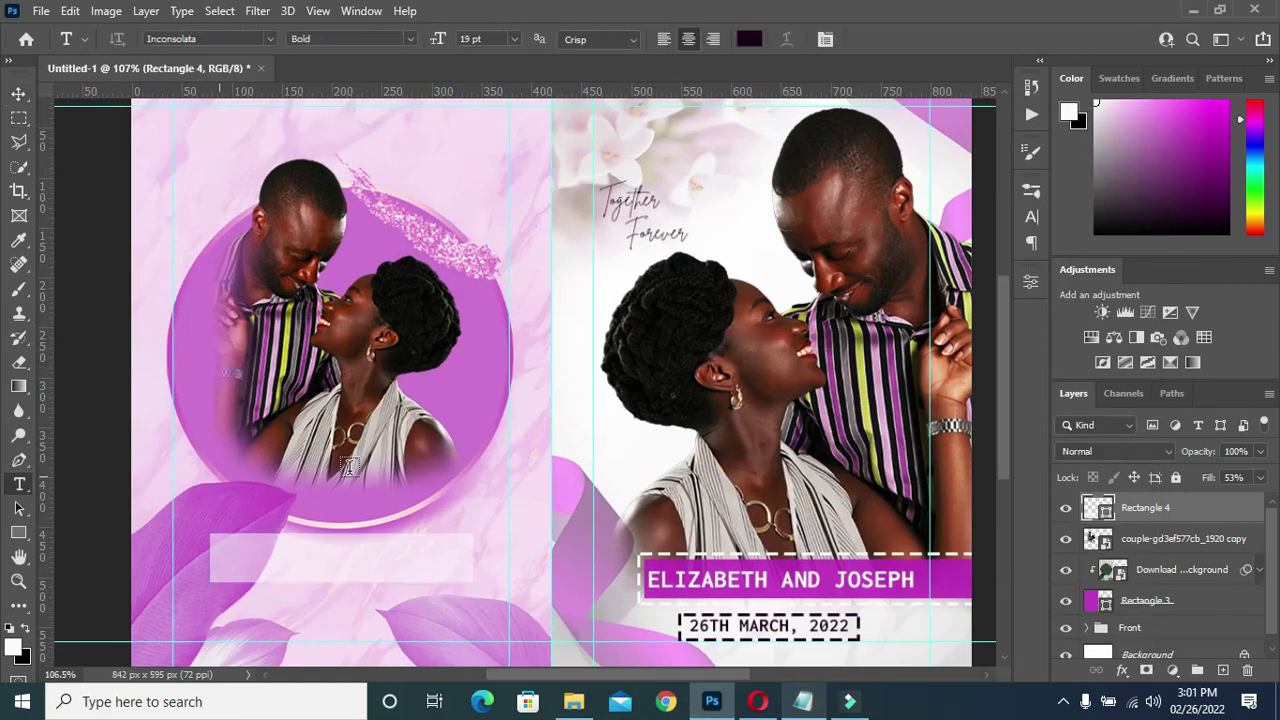
pyautogui.hotkey('ctrl', 'v')
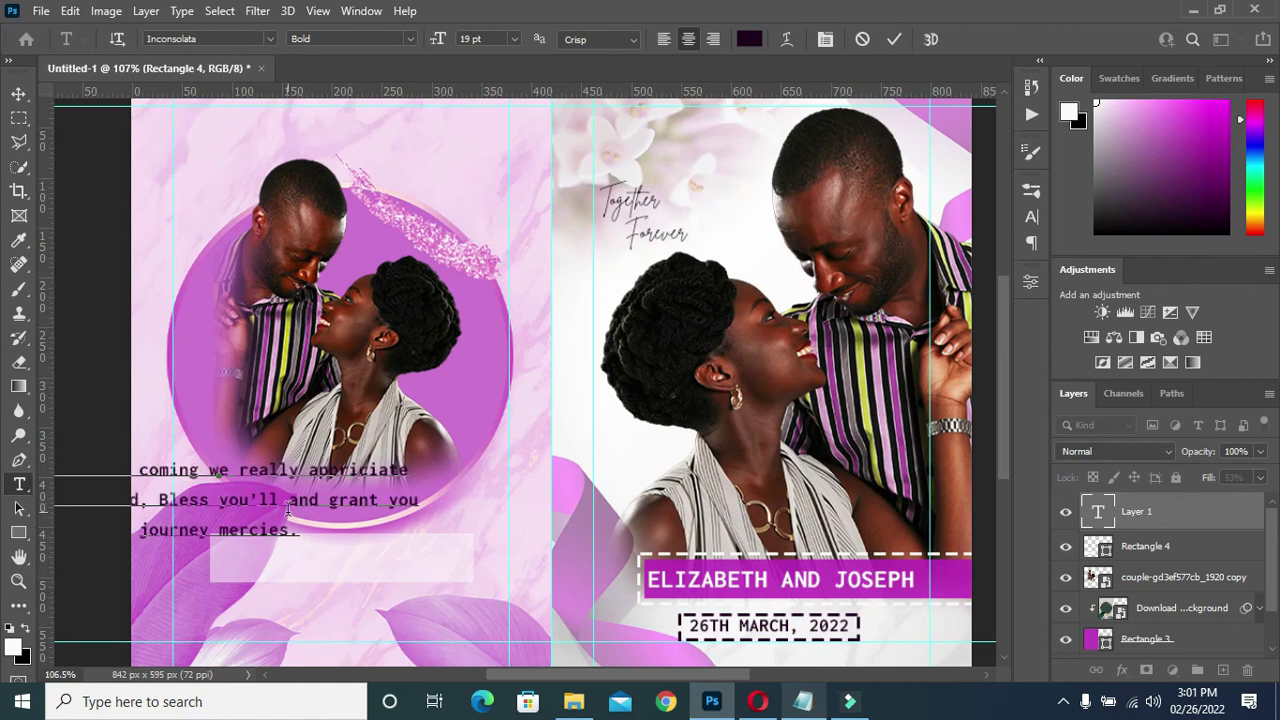
pyautogui.moveTo(298, 500); pyautogui.dragTo(405, 498)
pyautogui.click(895, 39)
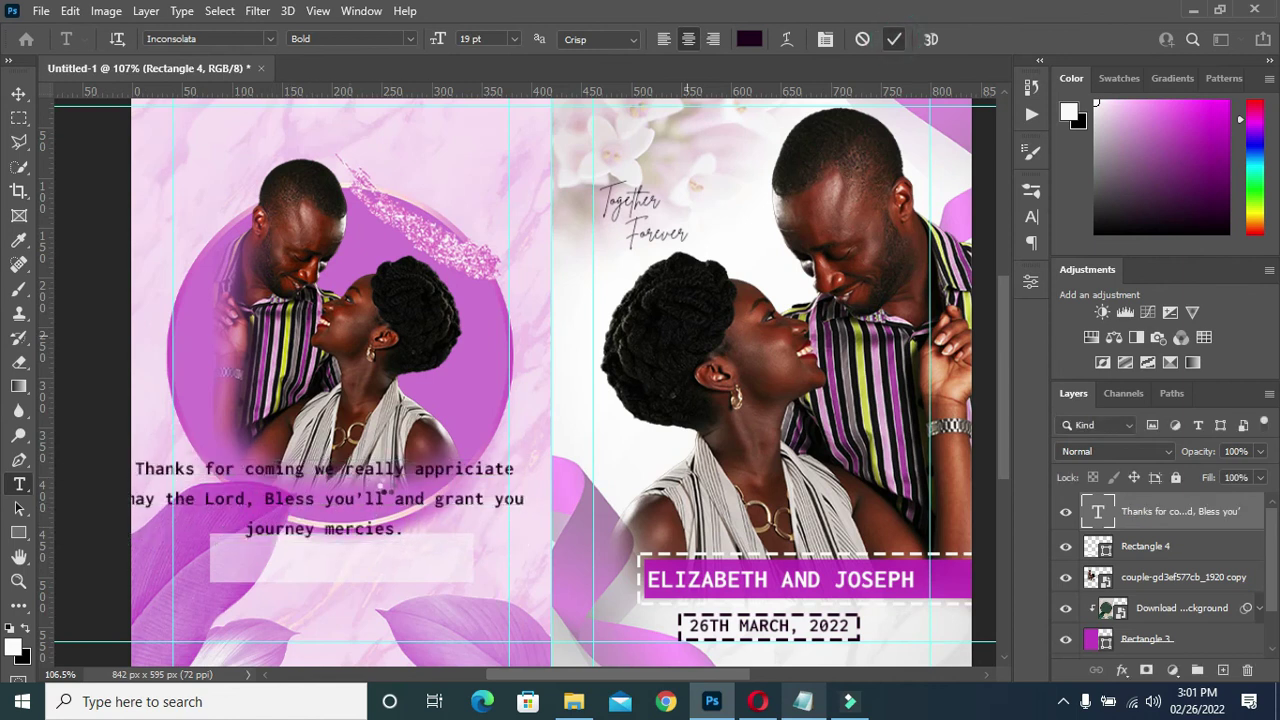
# - Set the thank-you note's leading to 17 pt in the Character panel
pyautogui.click(1031, 217)
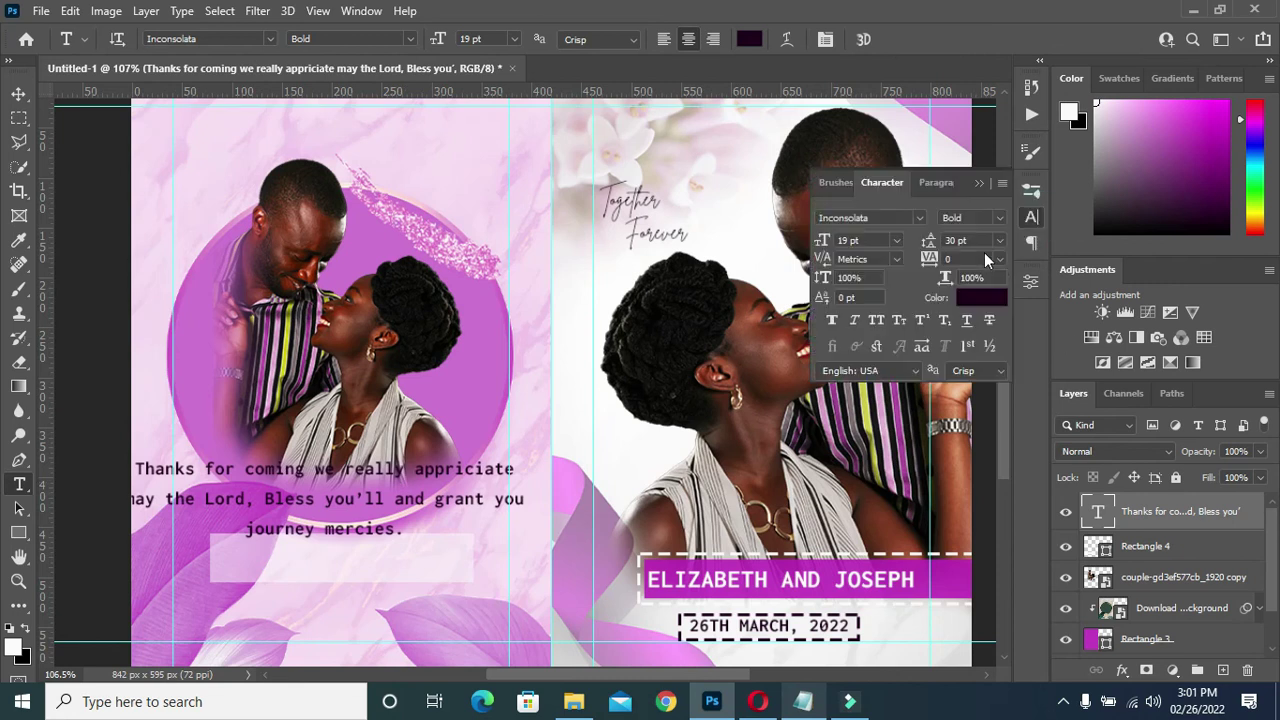
pyautogui.click(966, 240)
pyautogui.write('8')
pyautogui.press('Return')
pyautogui.click(978, 240)
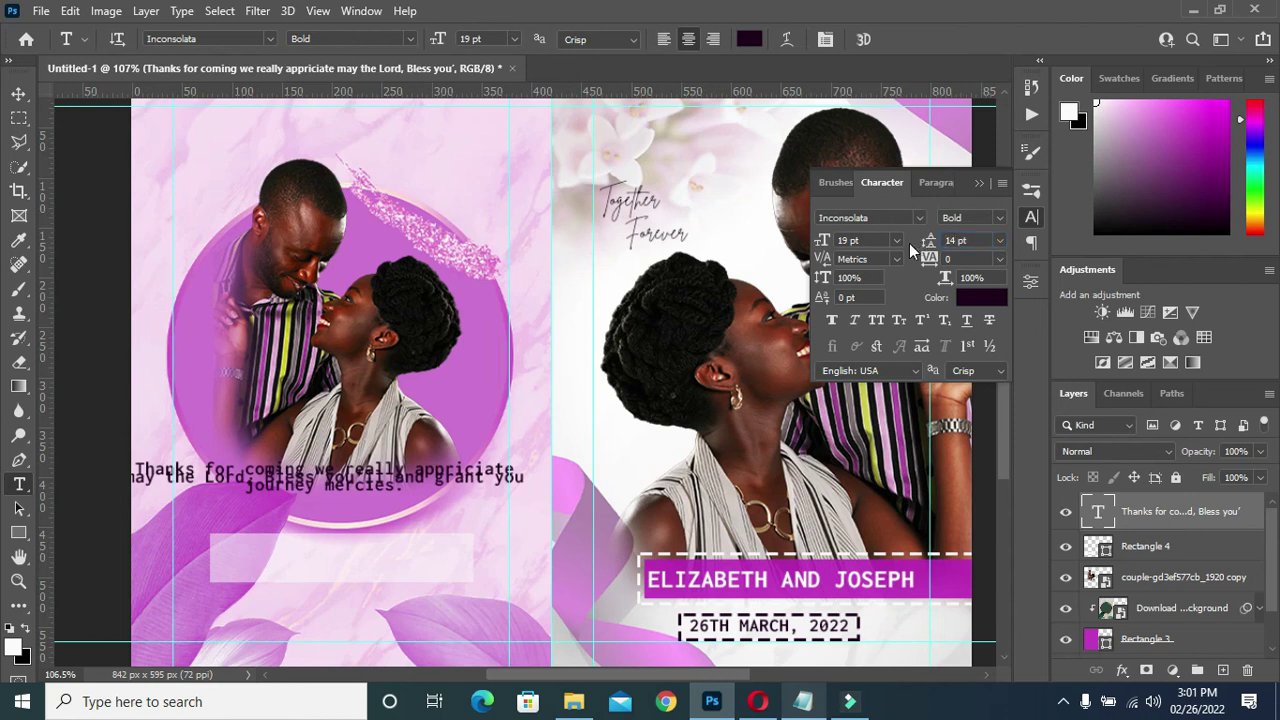
pyautogui.press('Return')
pyautogui.moveTo(928, 247); pyautogui.dragTo(931, 241)
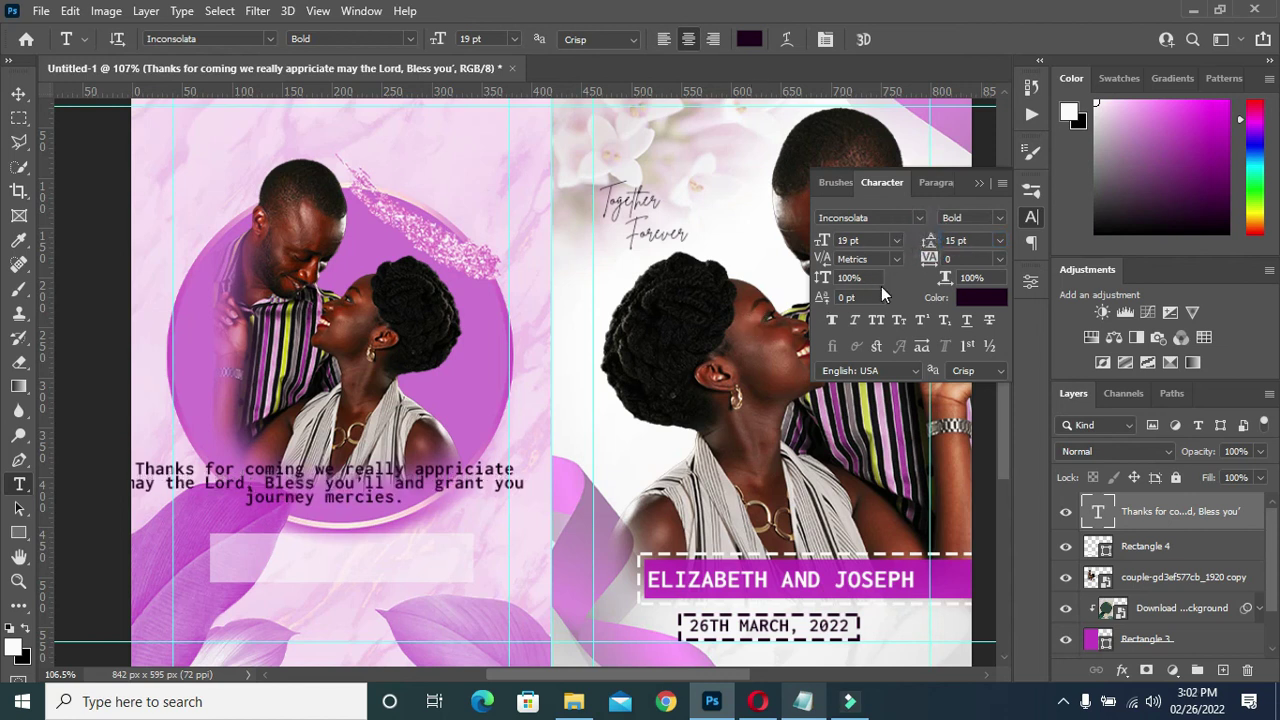
pyautogui.moveTo(925, 242); pyautogui.dragTo(929, 241)
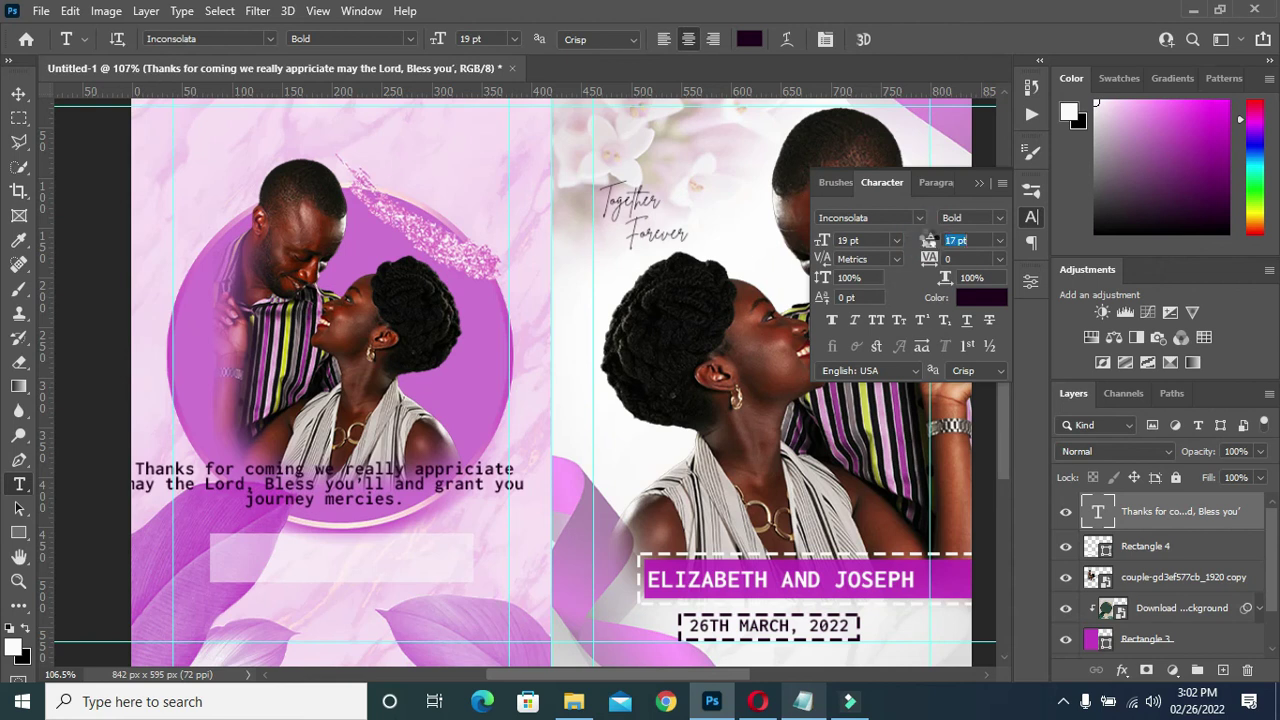
pyautogui.click(979, 184)
pyautogui.click(18, 93)
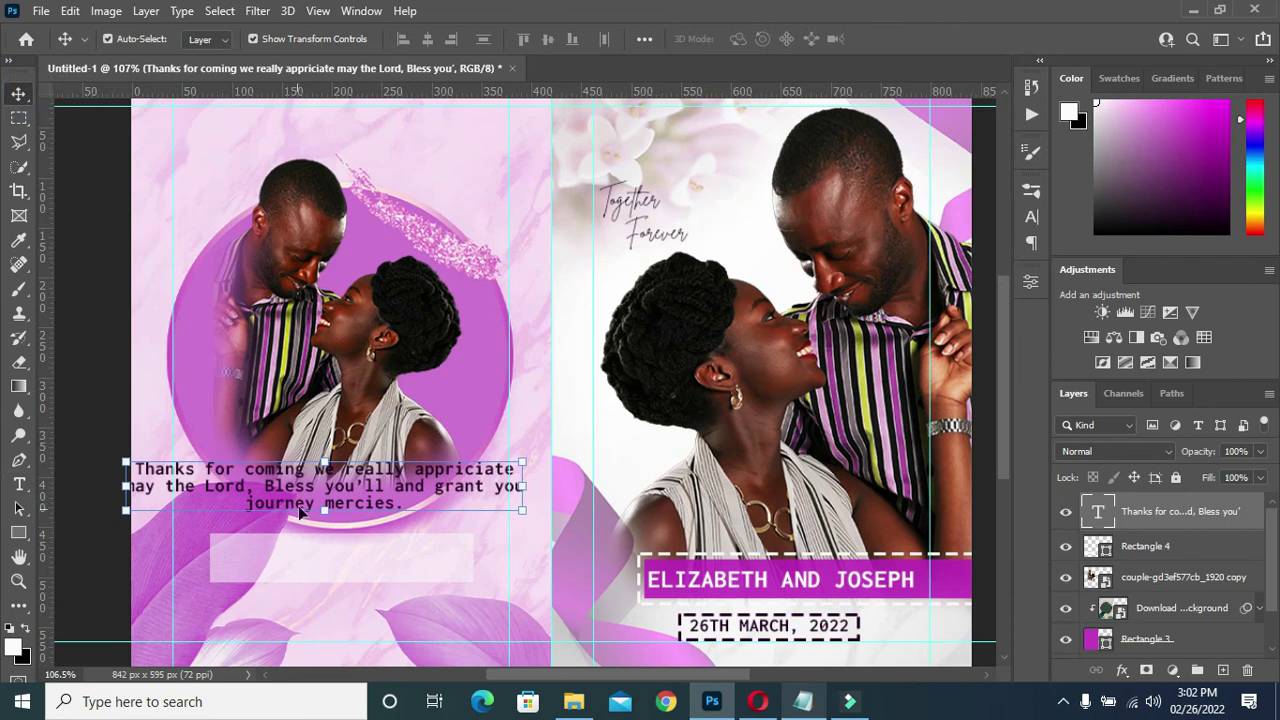
# - Move the thank-you note onto the translucent box and scale it to about 69%
pyautogui.moveTo(307, 490); pyautogui.dragTo(403, 566)
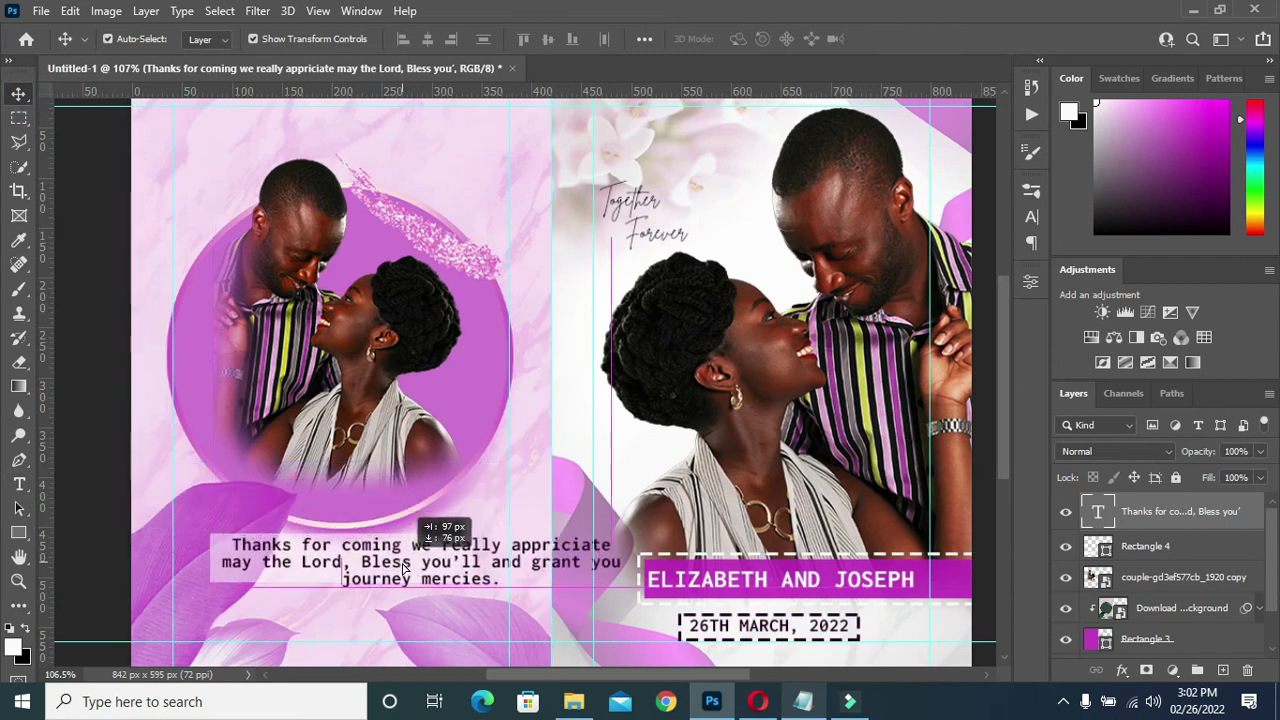
pyautogui.moveTo(619, 563); pyautogui.dragTo(492, 564)
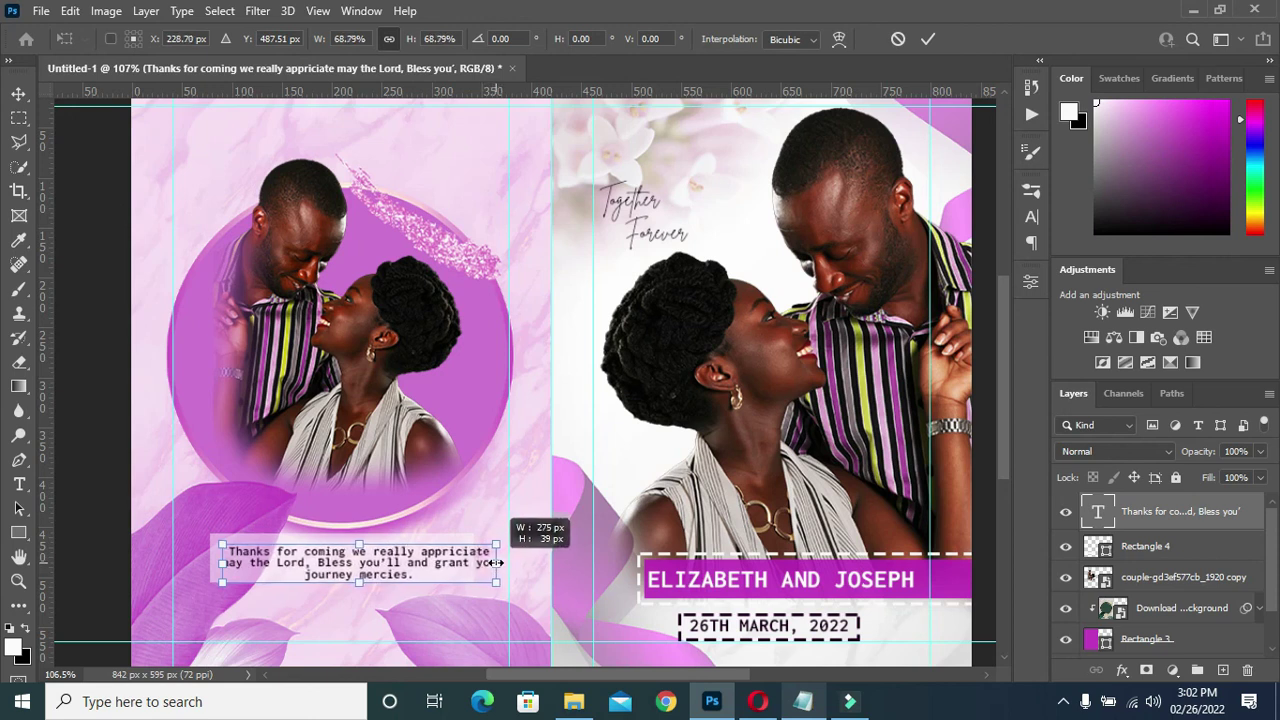
pyautogui.moveTo(492, 564); pyautogui.dragTo(498, 564)
pyautogui.click(928, 39)
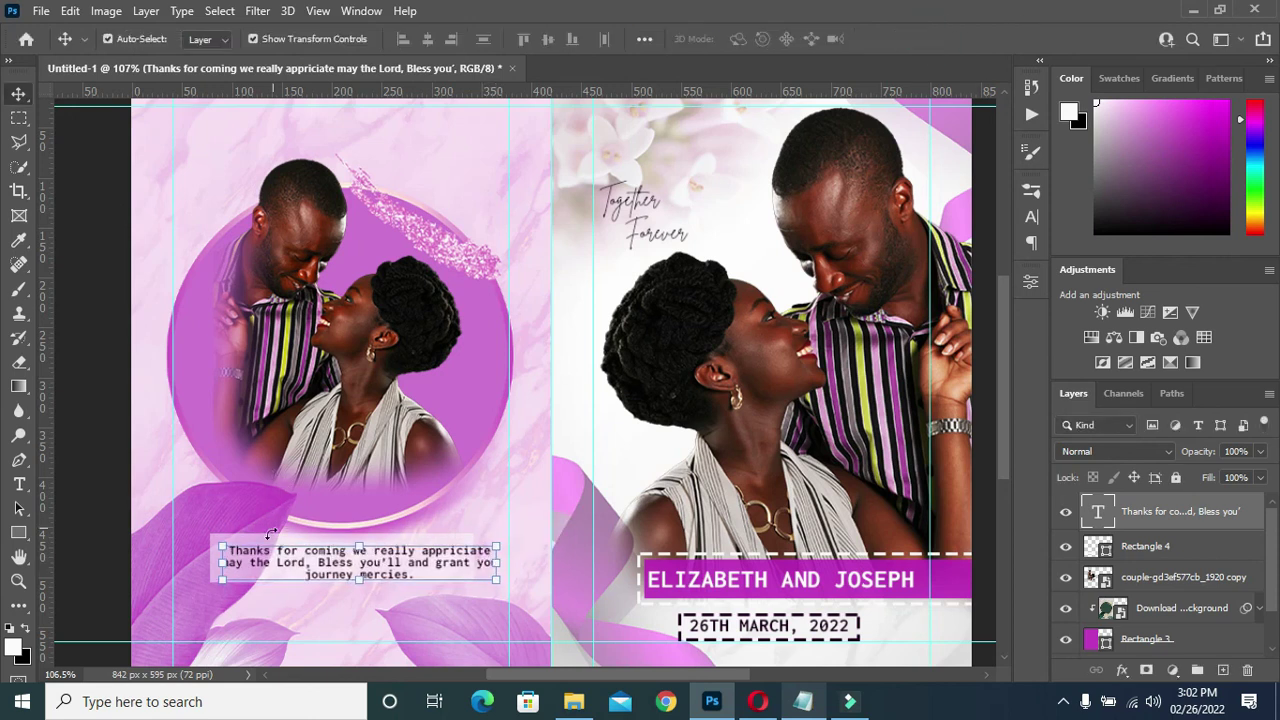
pyautogui.hotkey('ctrl', '0')
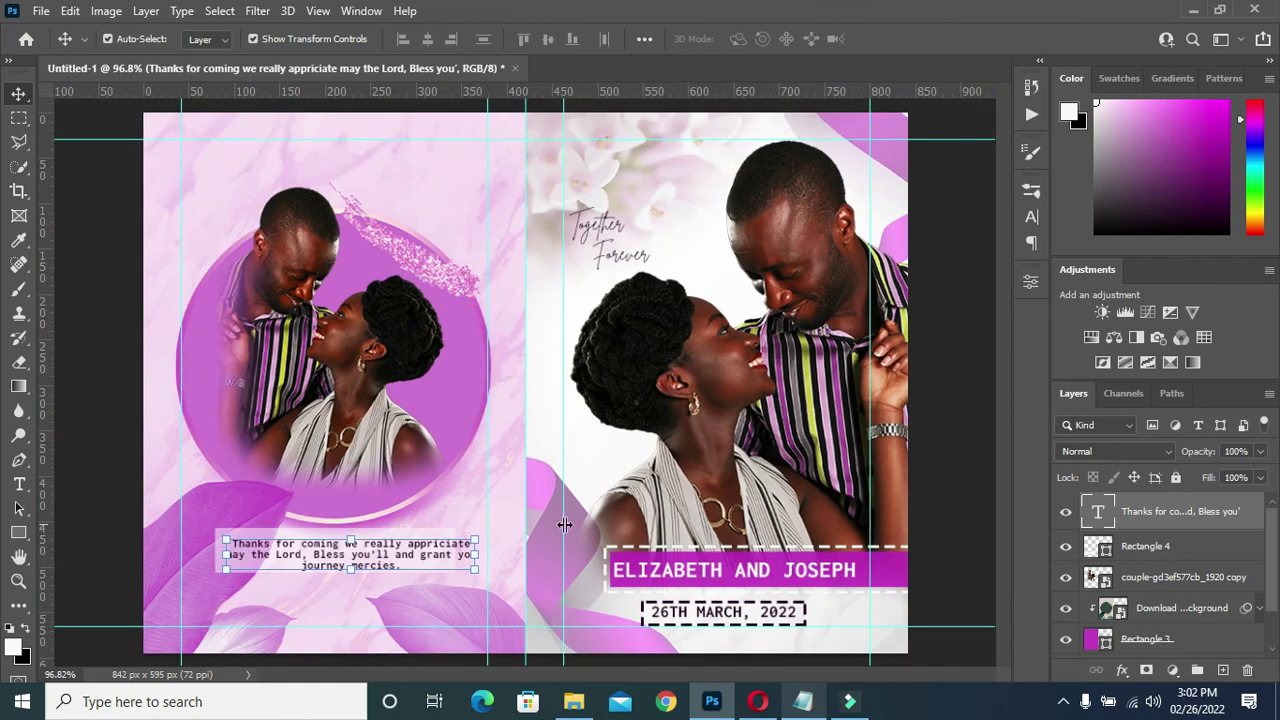
# - Widen the translucent box on both sides and centre it horizontally on the panel
pyautogui.click(1160, 550)
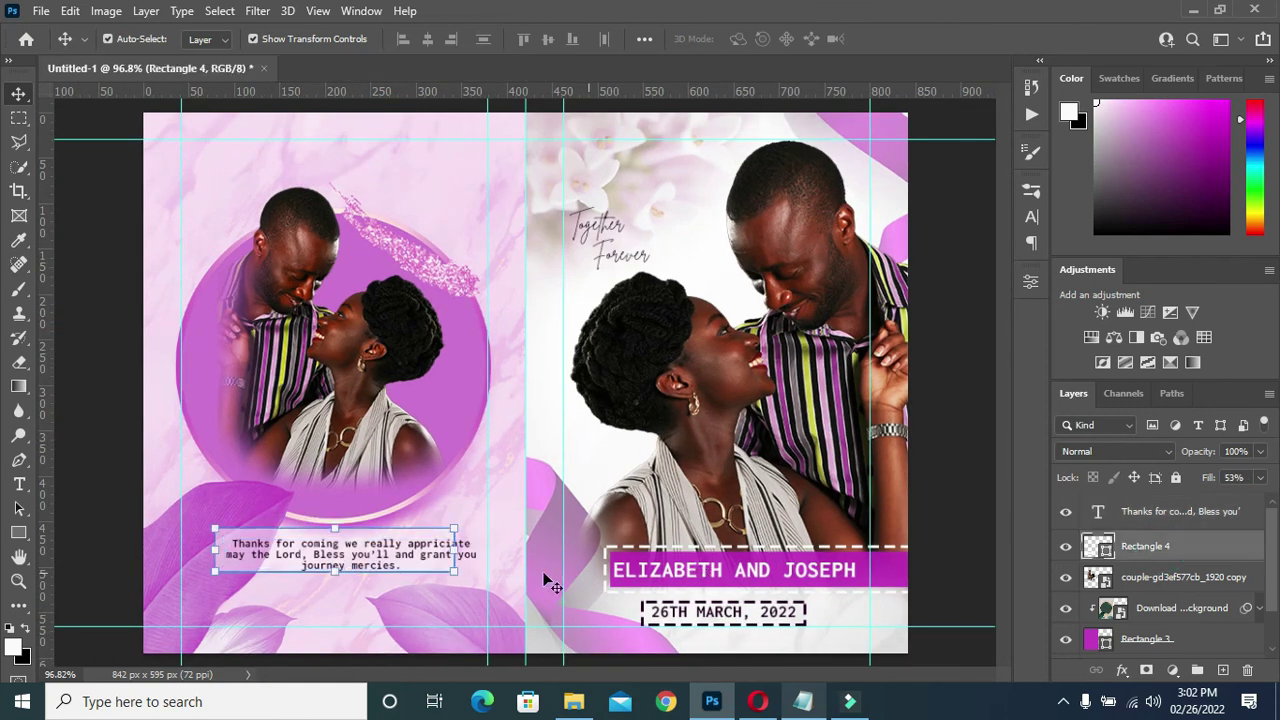
pyautogui.click(454, 550)
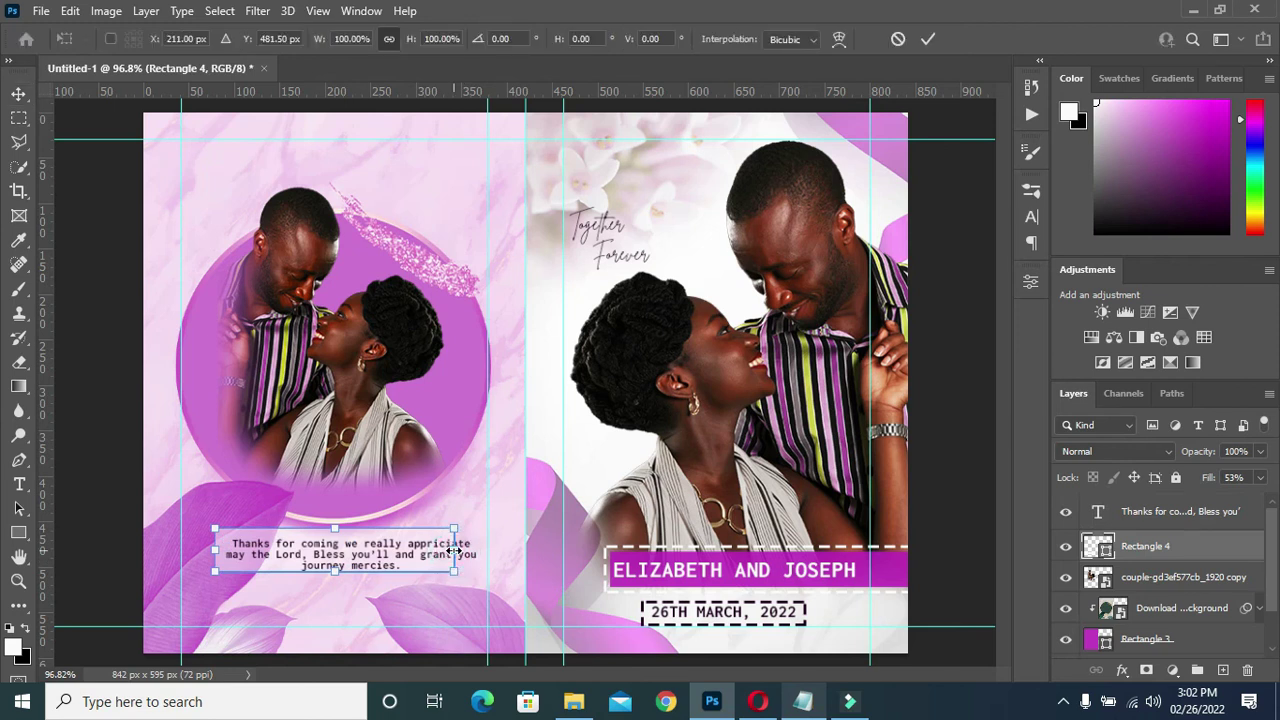
pyautogui.moveTo(454, 550); pyautogui.dragTo(486, 550)
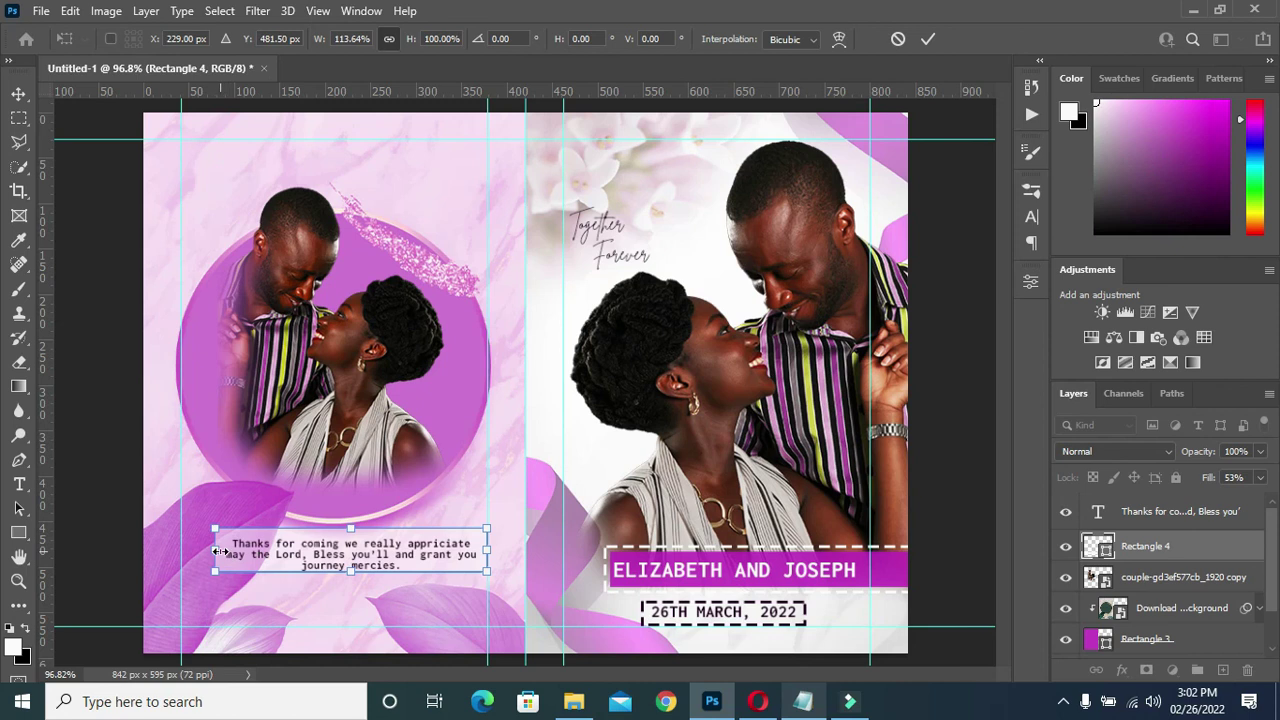
pyautogui.moveTo(217, 551); pyautogui.dragTo(205, 551)
pyautogui.scroll(-1, 1193, 577)
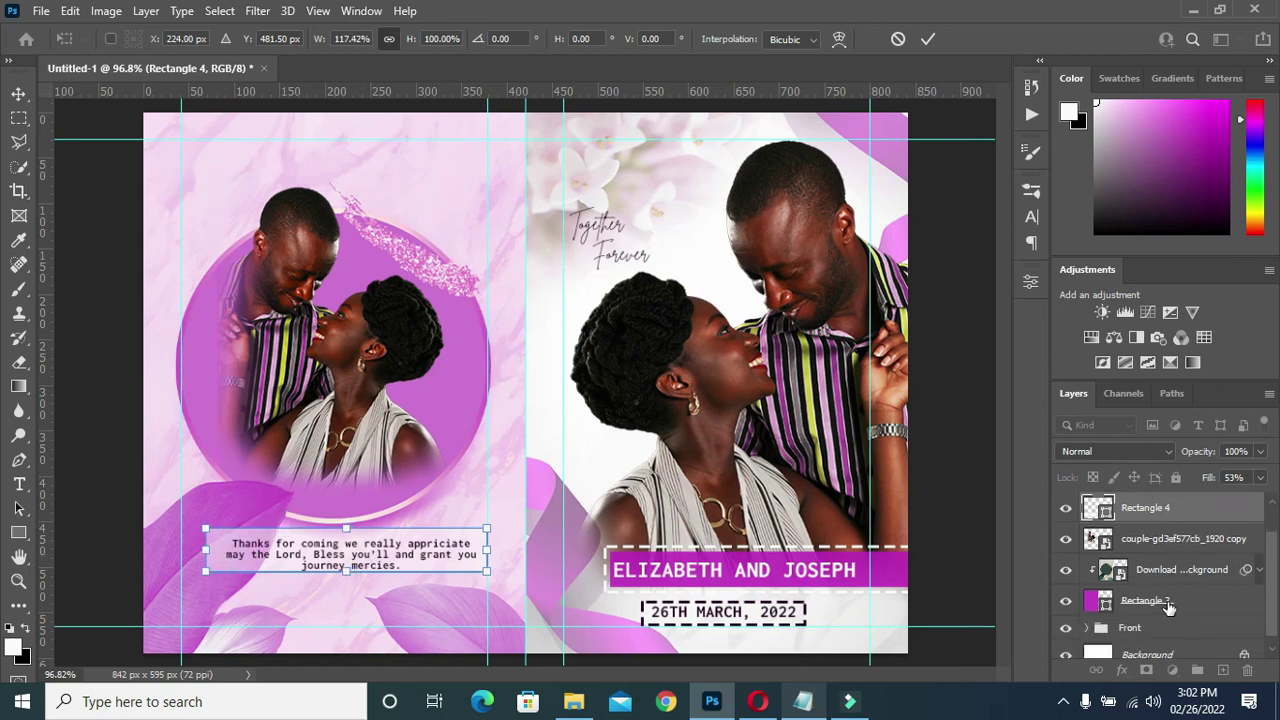
pyautogui.click(1150, 600)
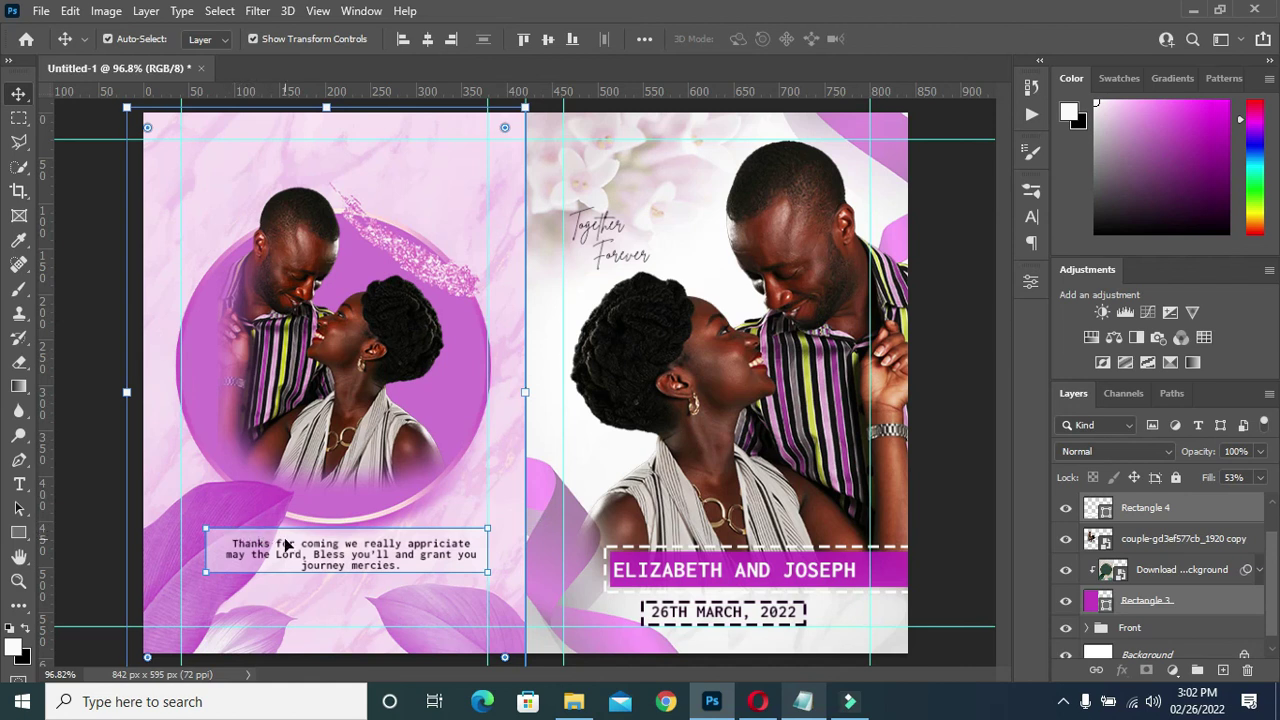
pyautogui.click(427, 38)
# - Shift the translucent box slightly left with Free Transform
pyautogui.click(85, 530)
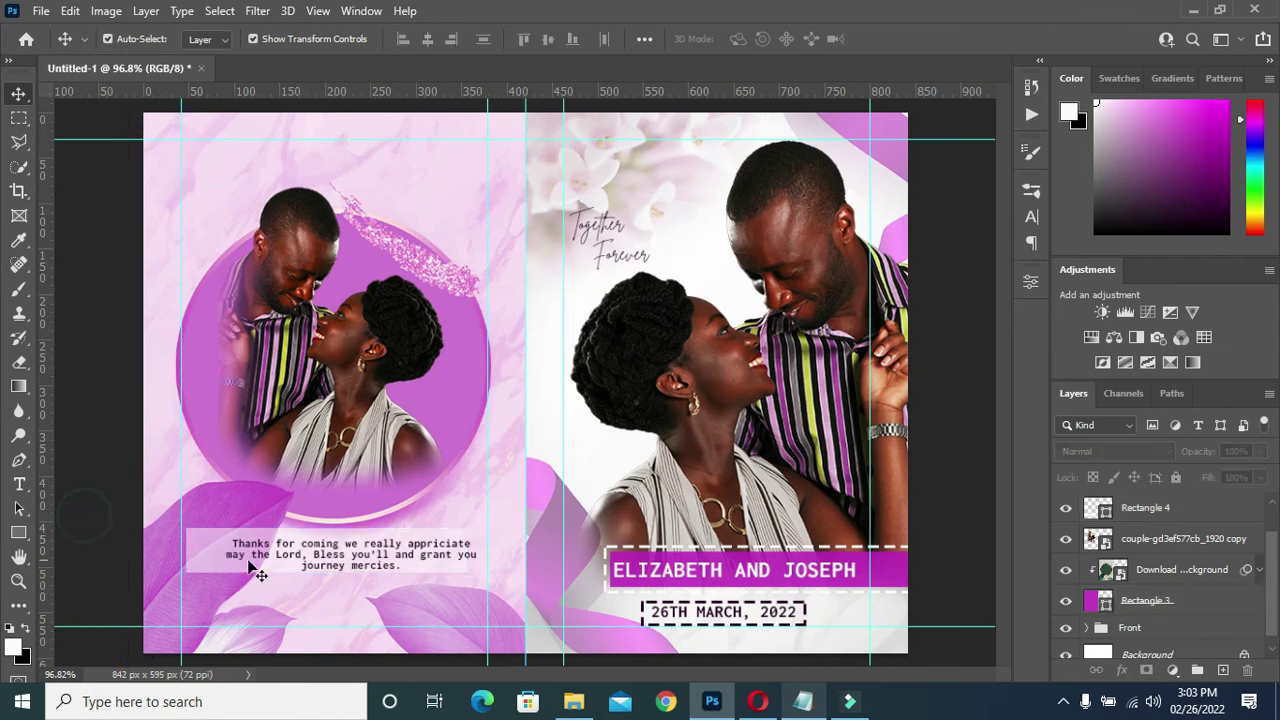
pyautogui.click(332, 562)
pyautogui.click(205, 572)
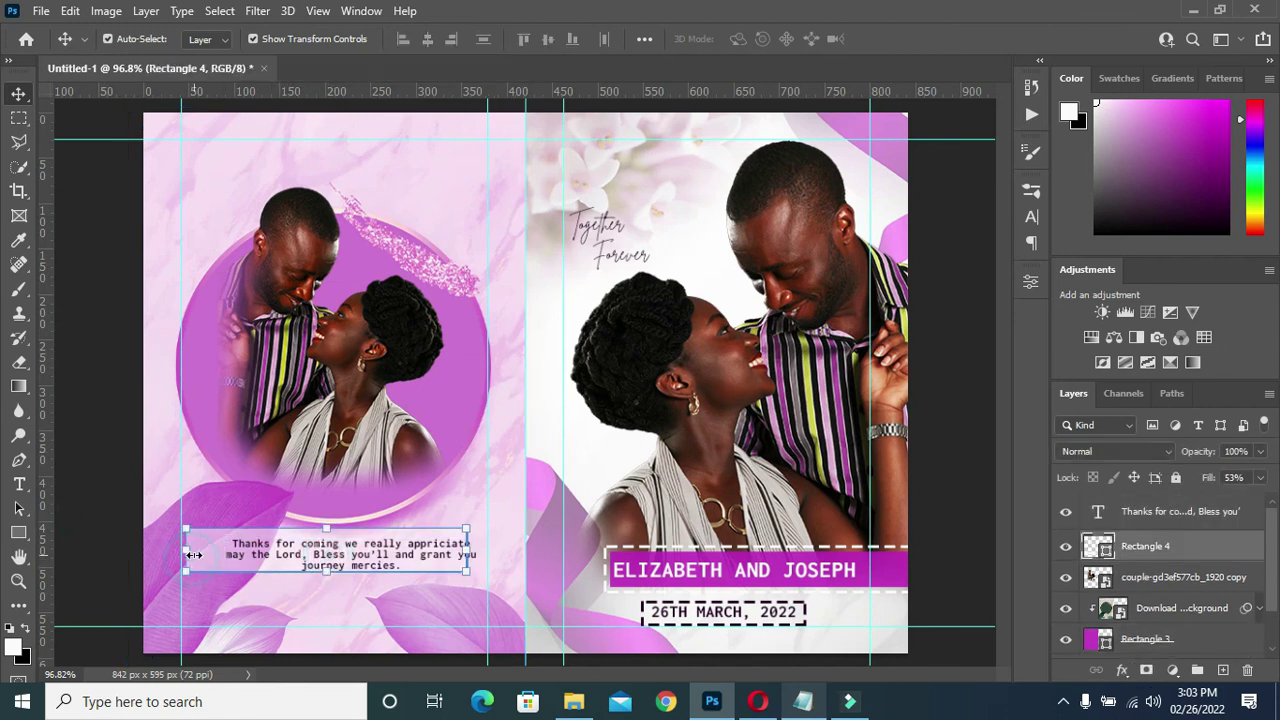
pyautogui.hotkey('ctrl', 't')
pyautogui.moveTo(219, 561); pyautogui.dragTo(214, 561)
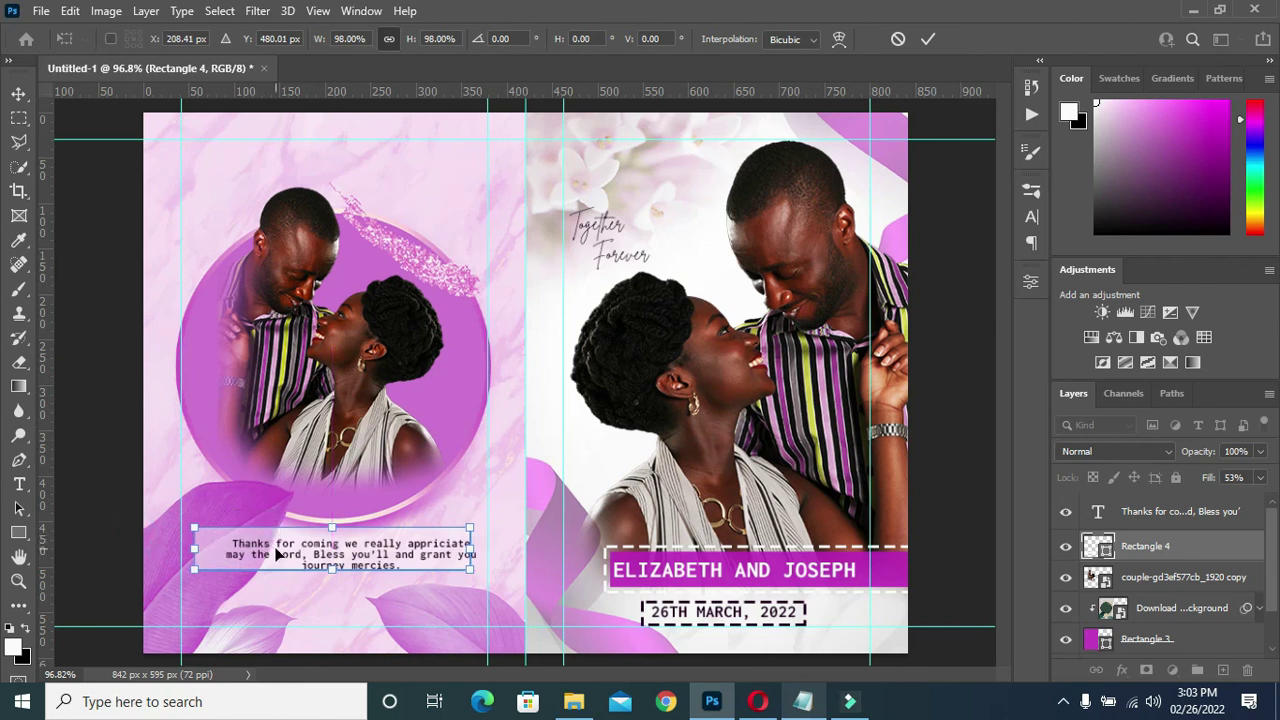
pyautogui.press('Return')
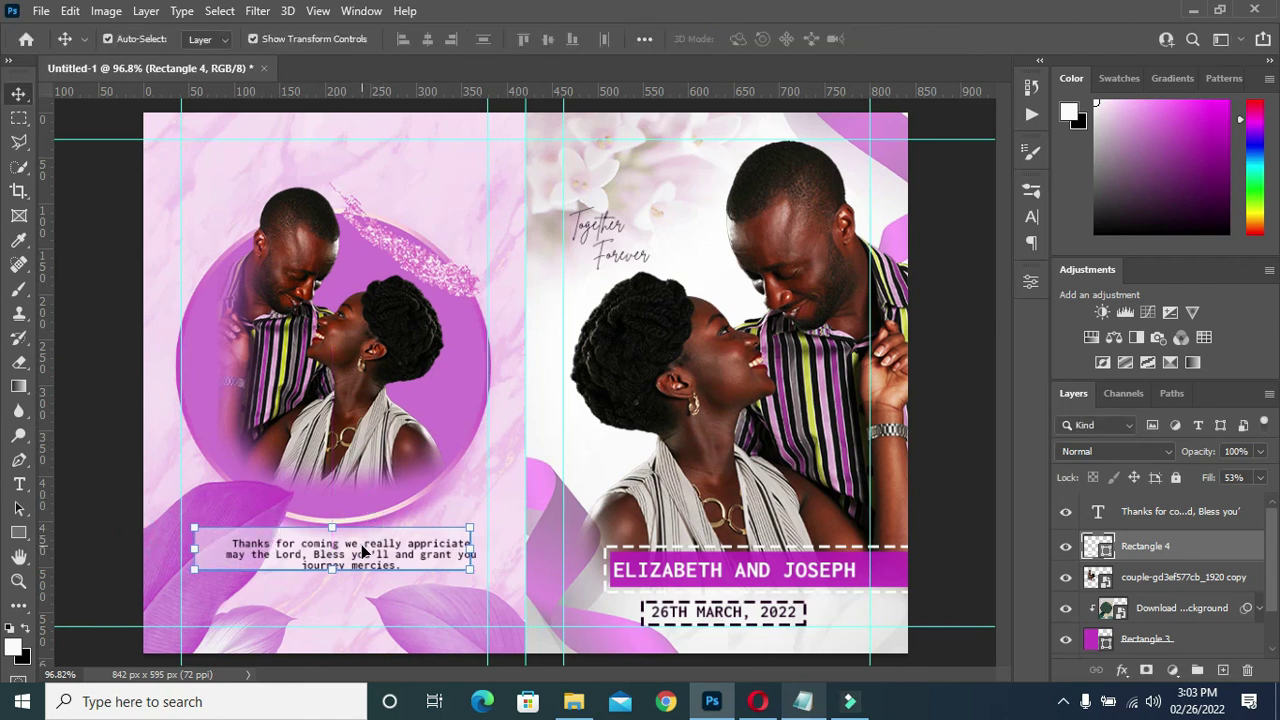
pyautogui.click(363, 551)
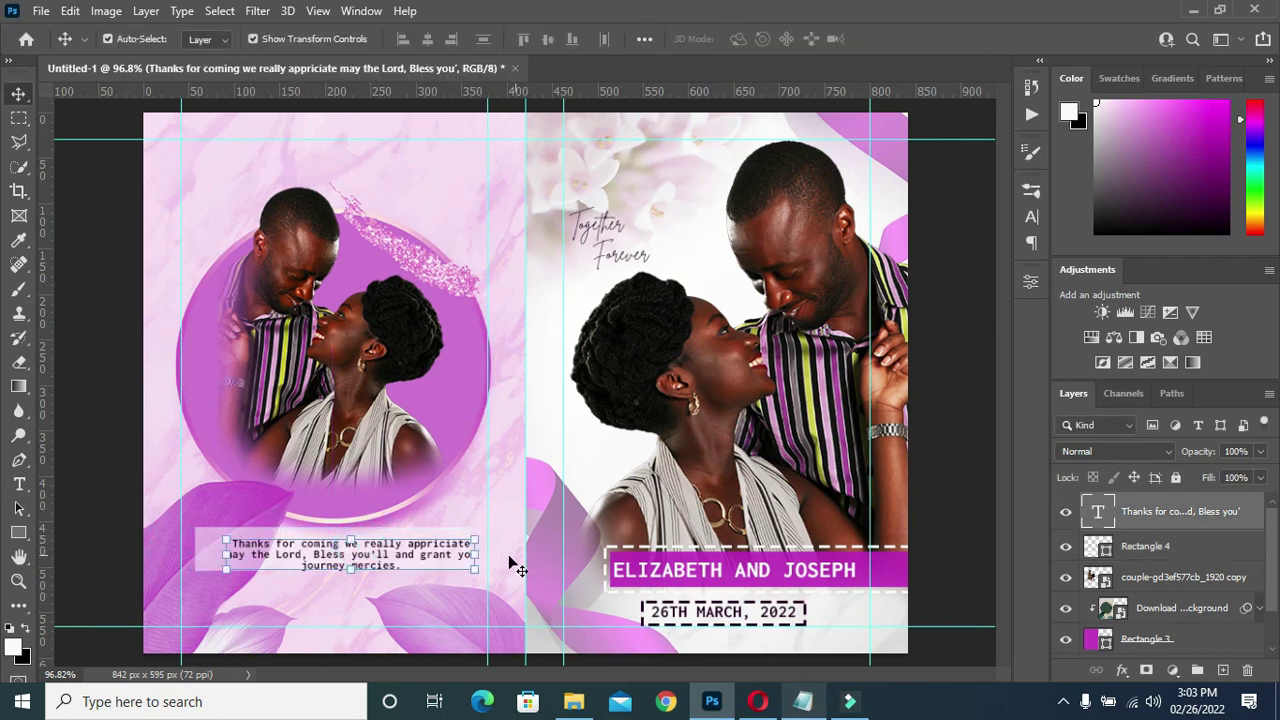
# - Centre the thank-you text horizontally and vertically on its box
pyautogui.keyDown('ctrl'); pyautogui.click(1150, 546); pyautogui.keyUp('ctrl')
pyautogui.click(427, 39)
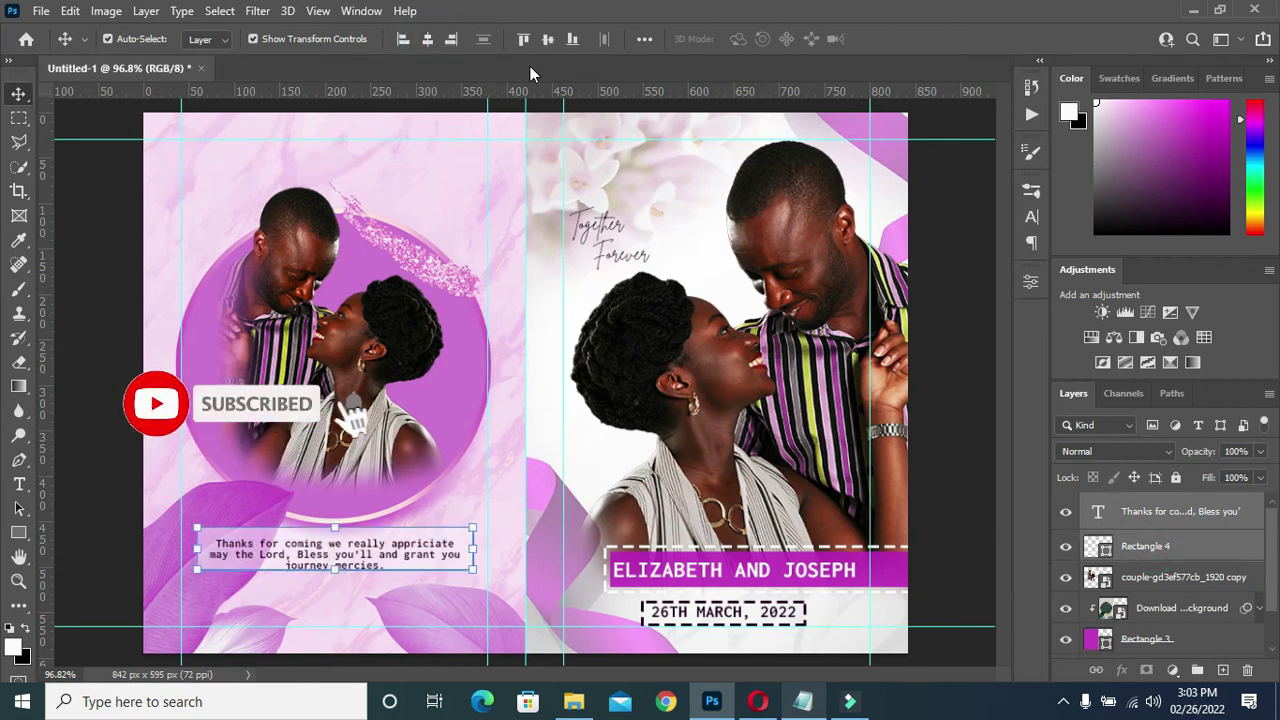
pyautogui.click(548, 39)
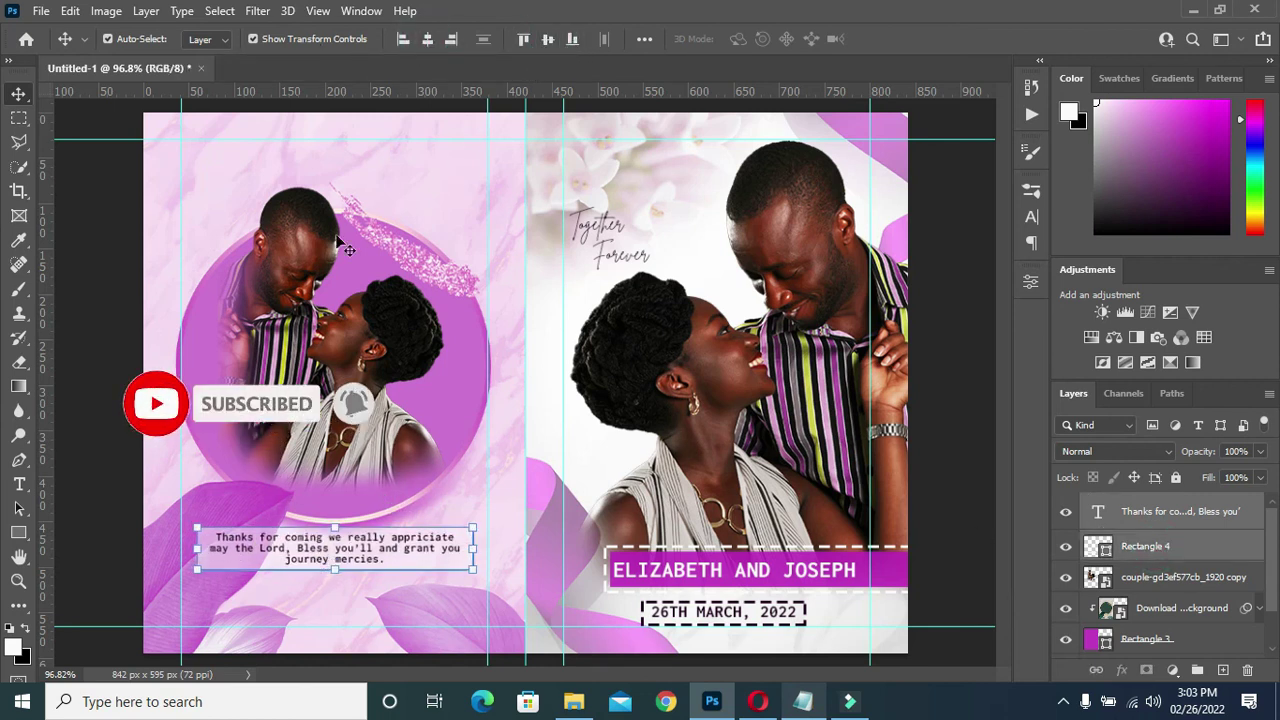
pyautogui.click(100, 355)
pyautogui.click(440, 563)
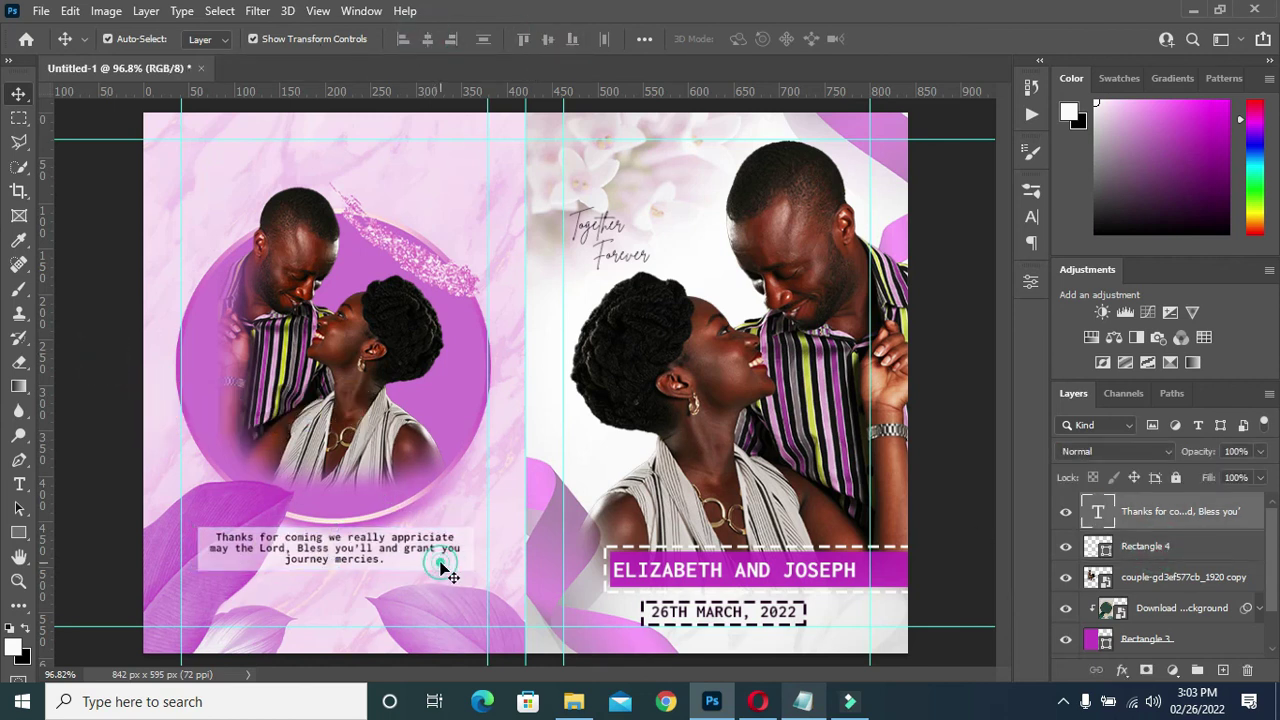
# - Lower the translucent box's fill to about 47%
pyautogui.click(135, 480)
pyautogui.click(203, 565)
pyautogui.moveTo(1209, 480); pyautogui.dragTo(1206, 482)
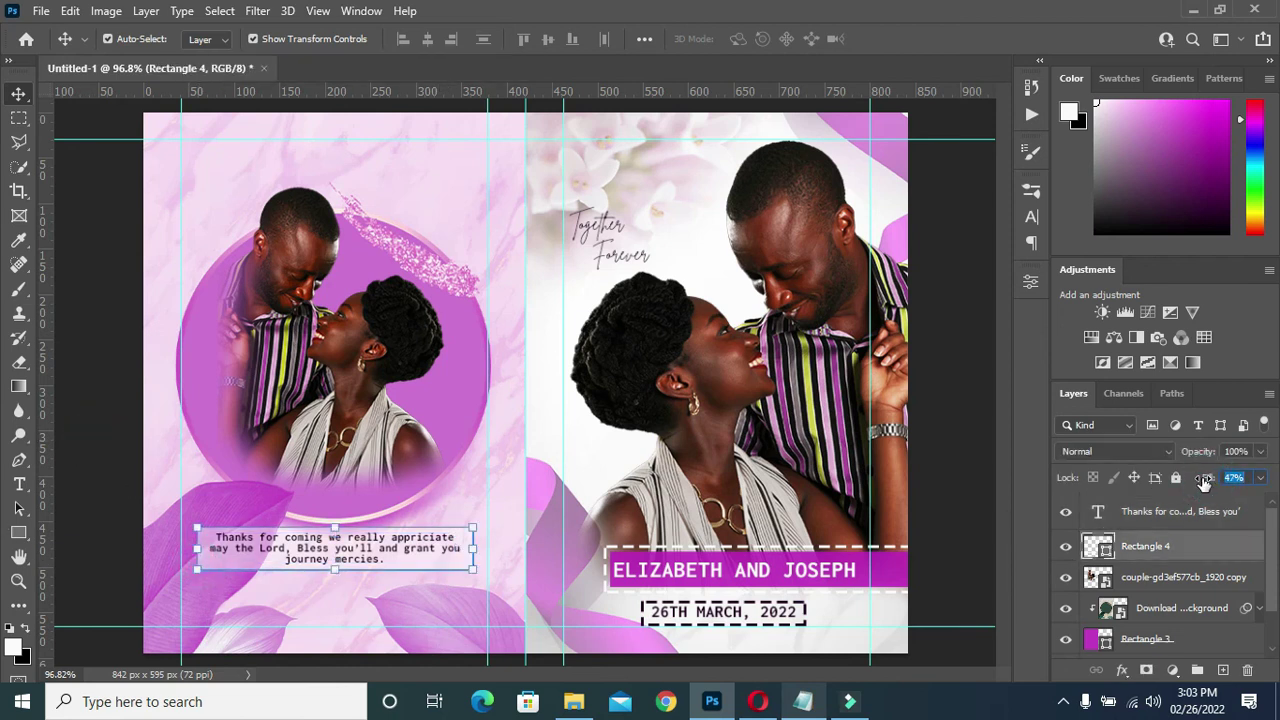
pyautogui.click(100, 494)
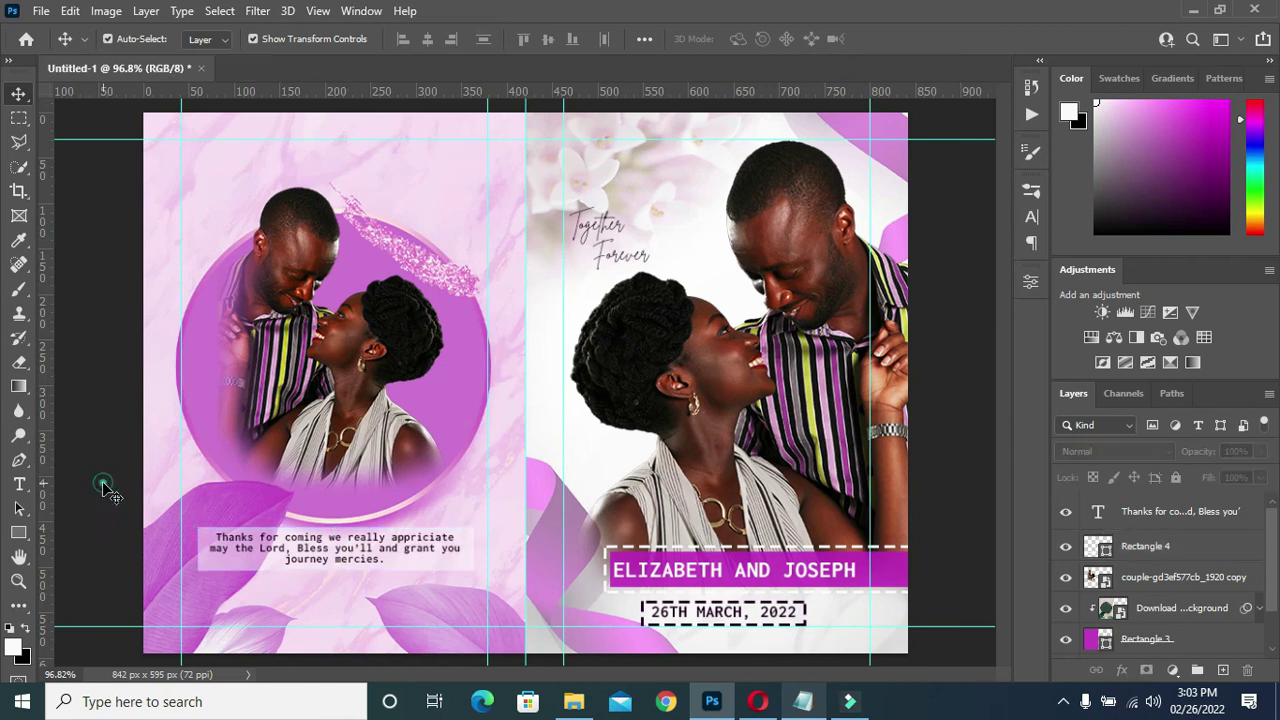
pyautogui.scroll(-2, 403, 549)
pyautogui.scroll(1, 403, 549)
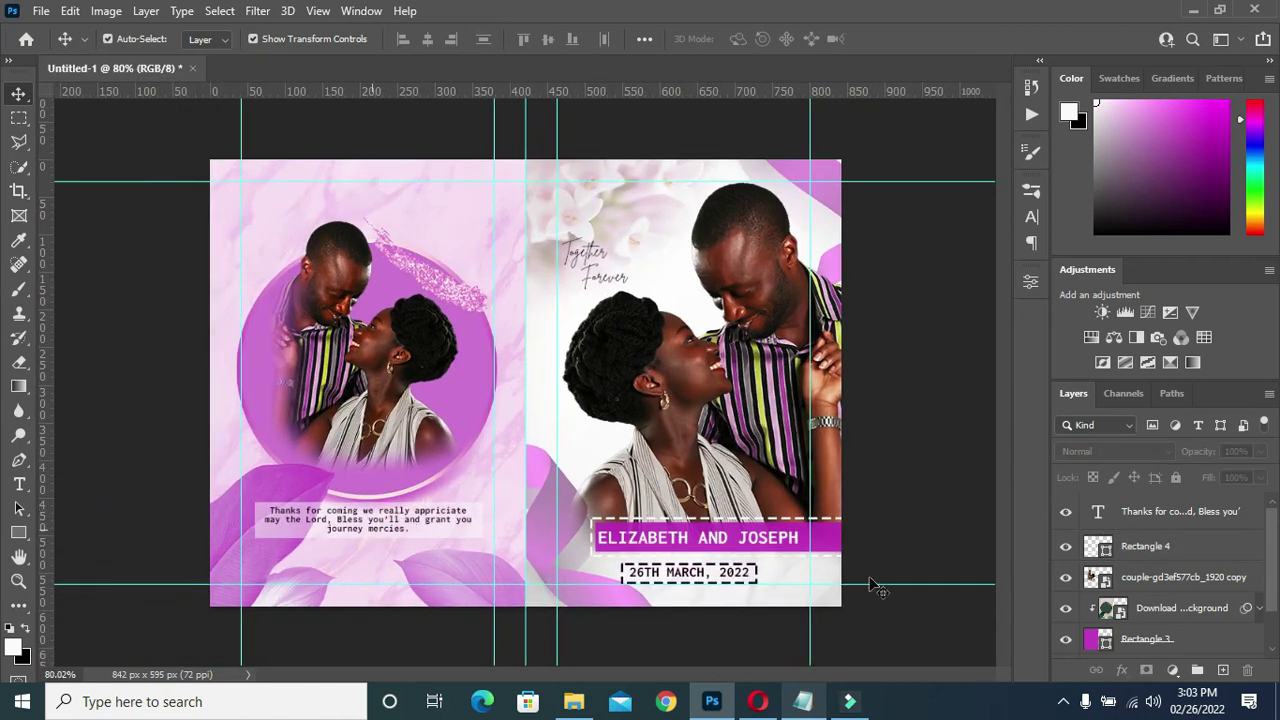
# - Nudge the thank-you text and Rectangle 4 box down one step together, then deselect them
pyautogui.click(1158, 550)
pyautogui.keyDown('shift'); pyautogui.click(1161, 513); pyautogui.keyUp('shift')
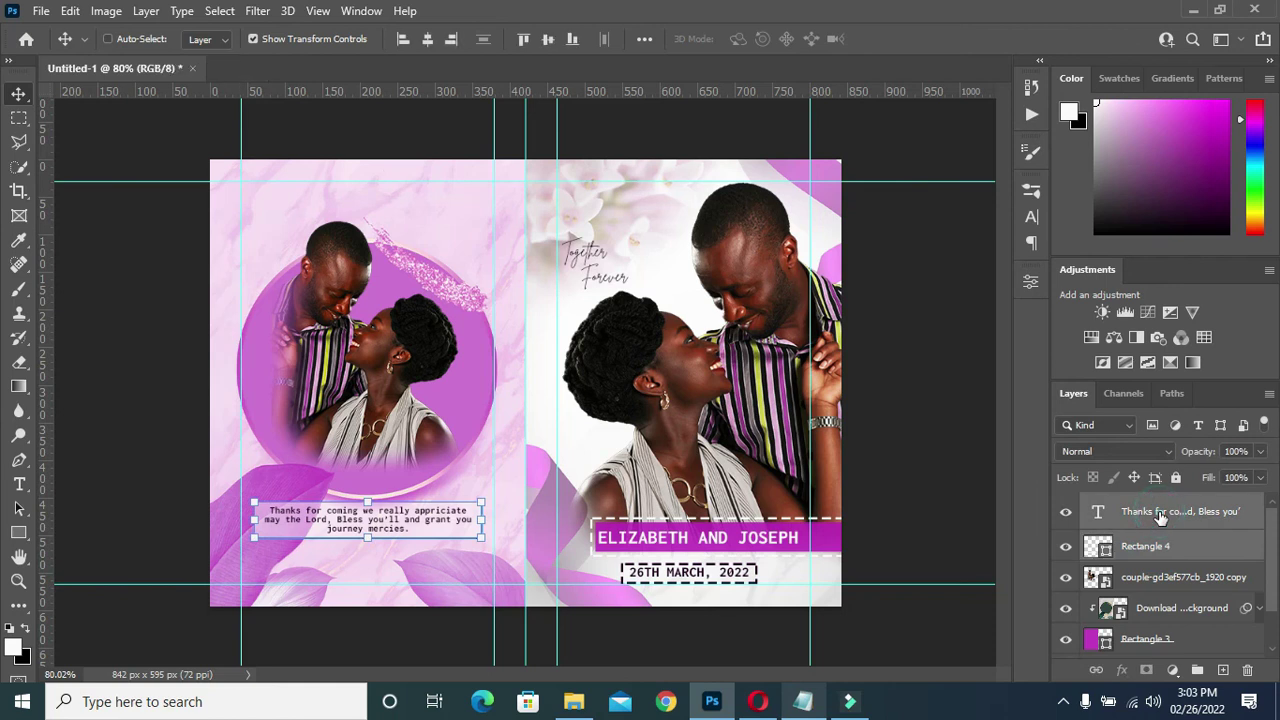
pyautogui.press('Down')
pyautogui.press('Down')
pyautogui.press('Down')
pyautogui.press('Down')
pyautogui.press('Down')
pyautogui.press('Down')
pyautogui.press('Down')
pyautogui.press('Down')
pyautogui.press('Down')
pyautogui.press('Down')
pyautogui.press('Down')
pyautogui.press('Down')
pyautogui.press('Down')
pyautogui.press('Down')
pyautogui.press('Down')
pyautogui.press('Down')
pyautogui.press('Down')
pyautogui.press('Down')
pyautogui.press('Down')
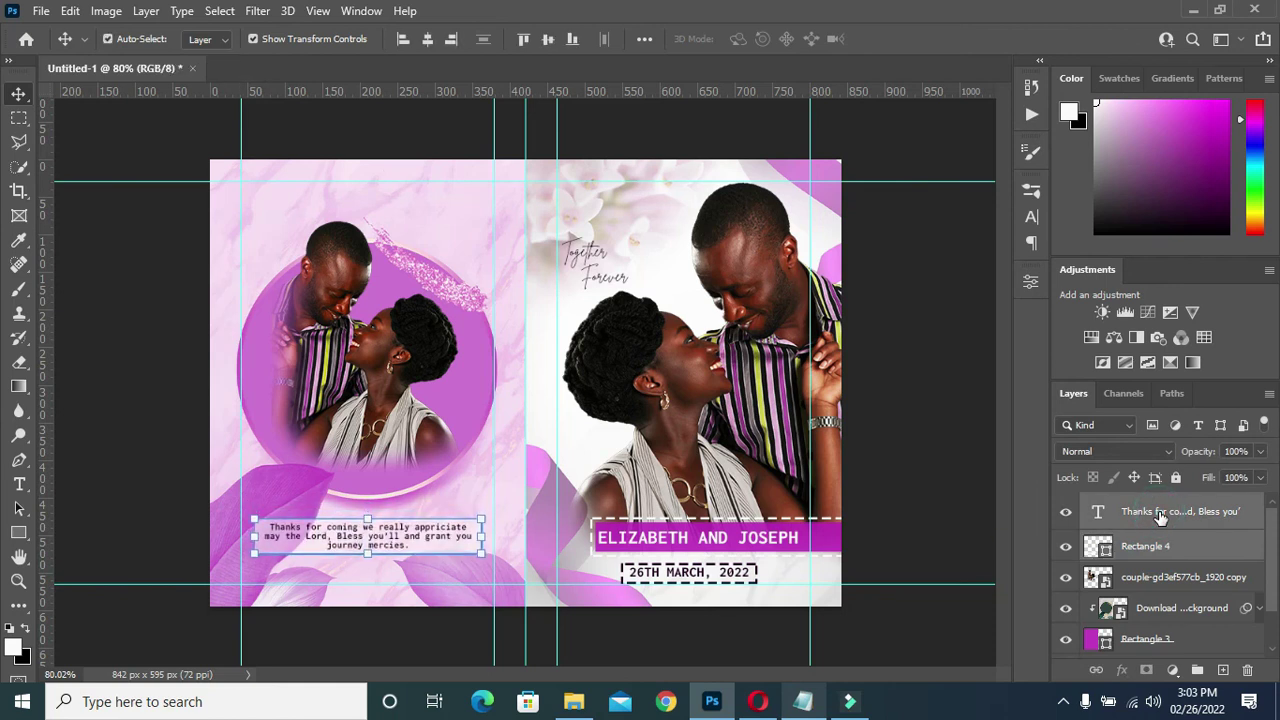
pyautogui.click(143, 466)
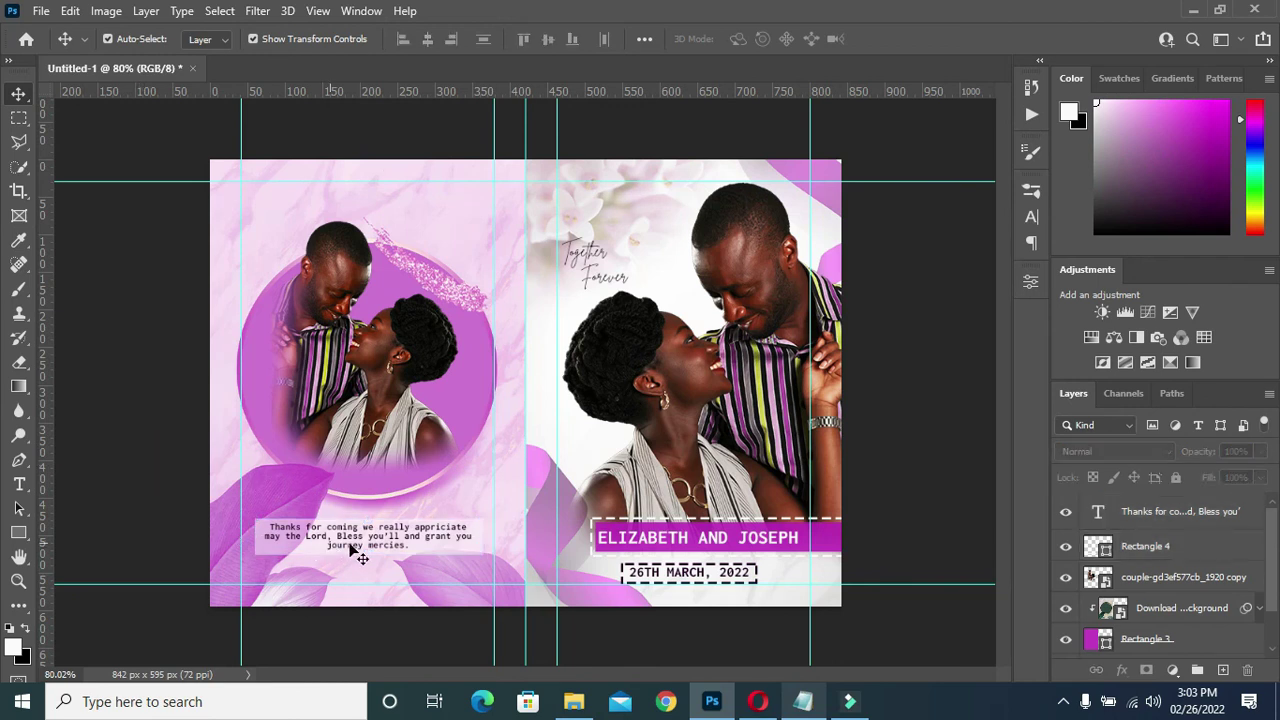
pyautogui.scroll(3, 370, 551)
# - Commit the thank-you note text and leave it deselected
pyautogui.click(366, 564)
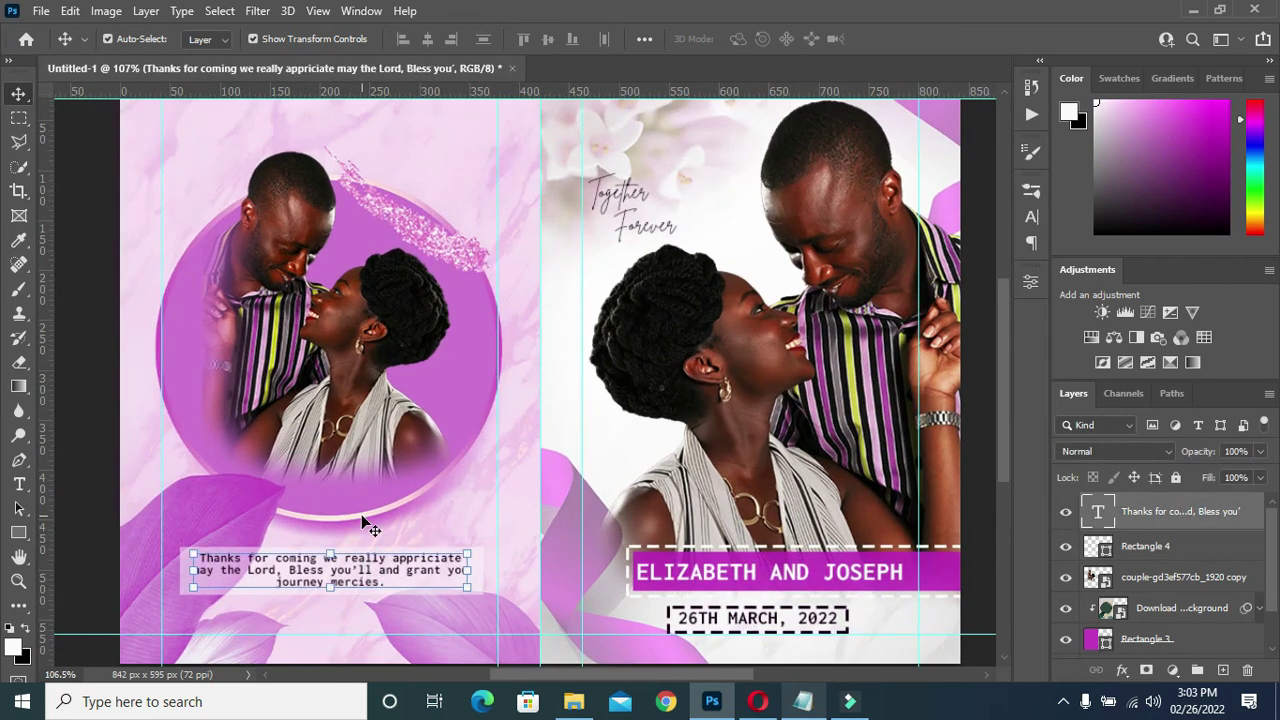
pyautogui.press('t')
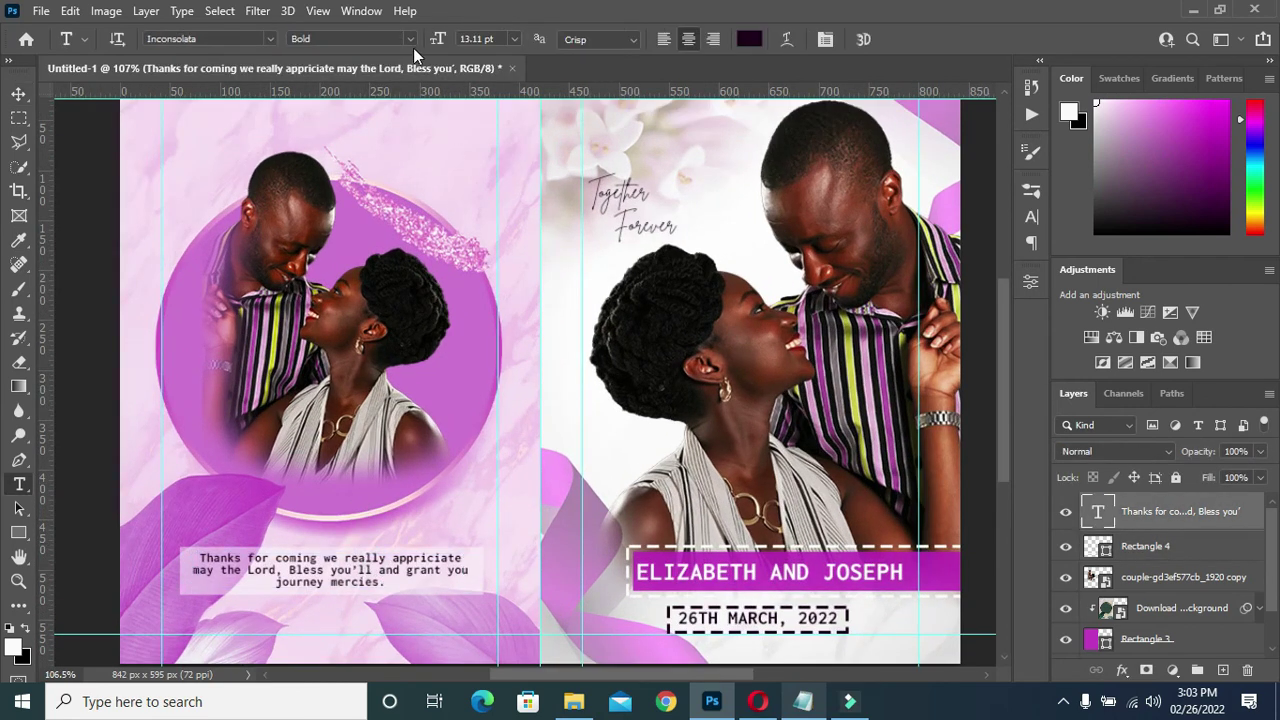
pyautogui.click(18, 93)
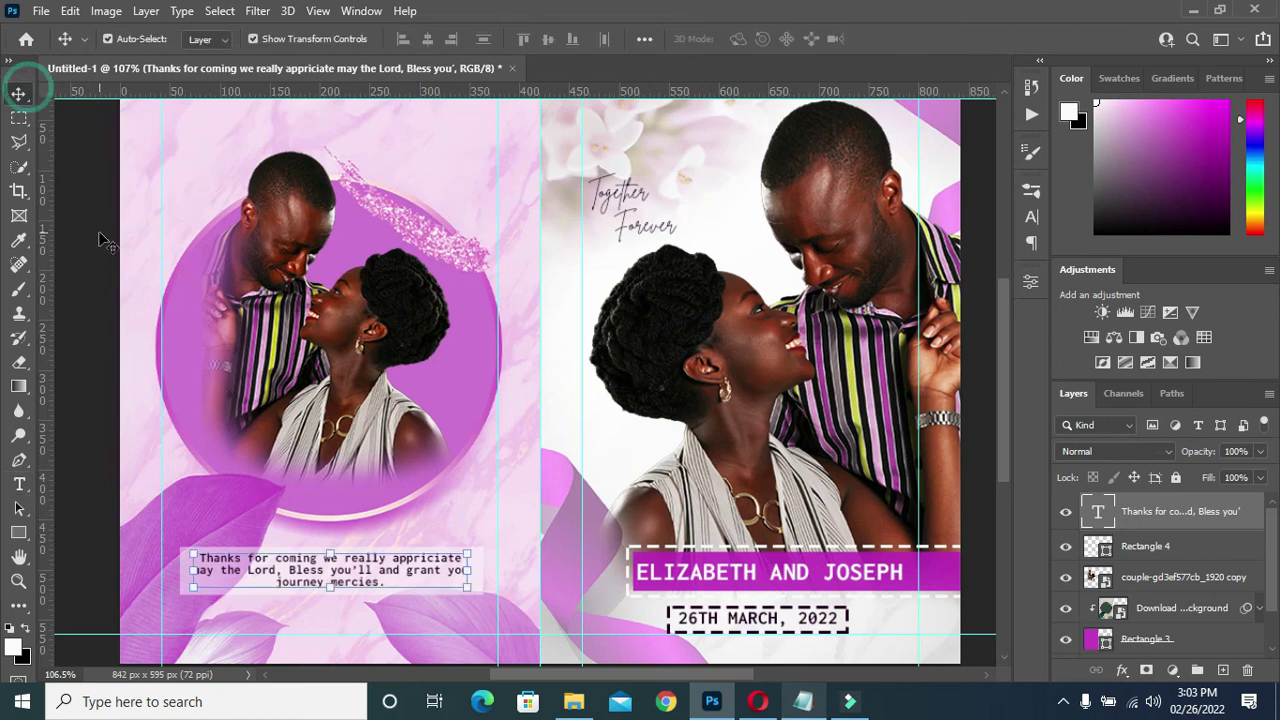
pyautogui.click(103, 240)
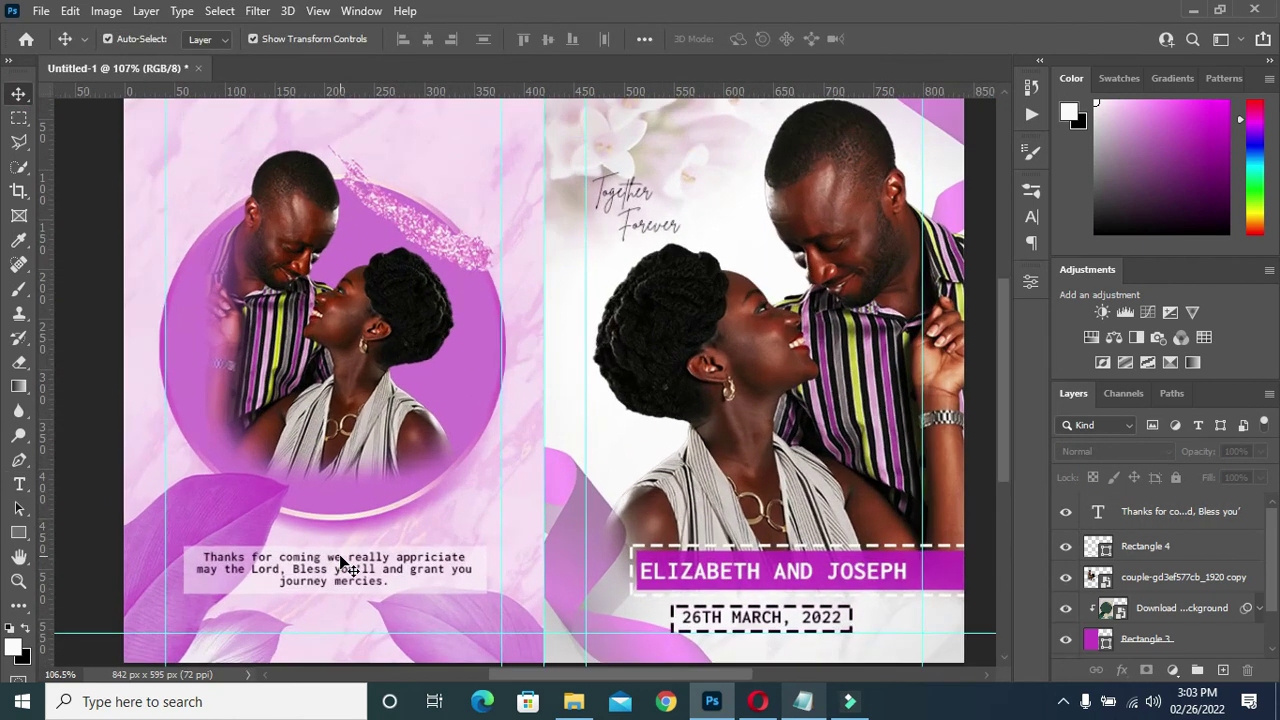
# - Zoom in and out over the spread to review both panels of the wedding card
pyautogui.scroll(2, 345, 555)
pyautogui.scroll(-4, 370, 556)
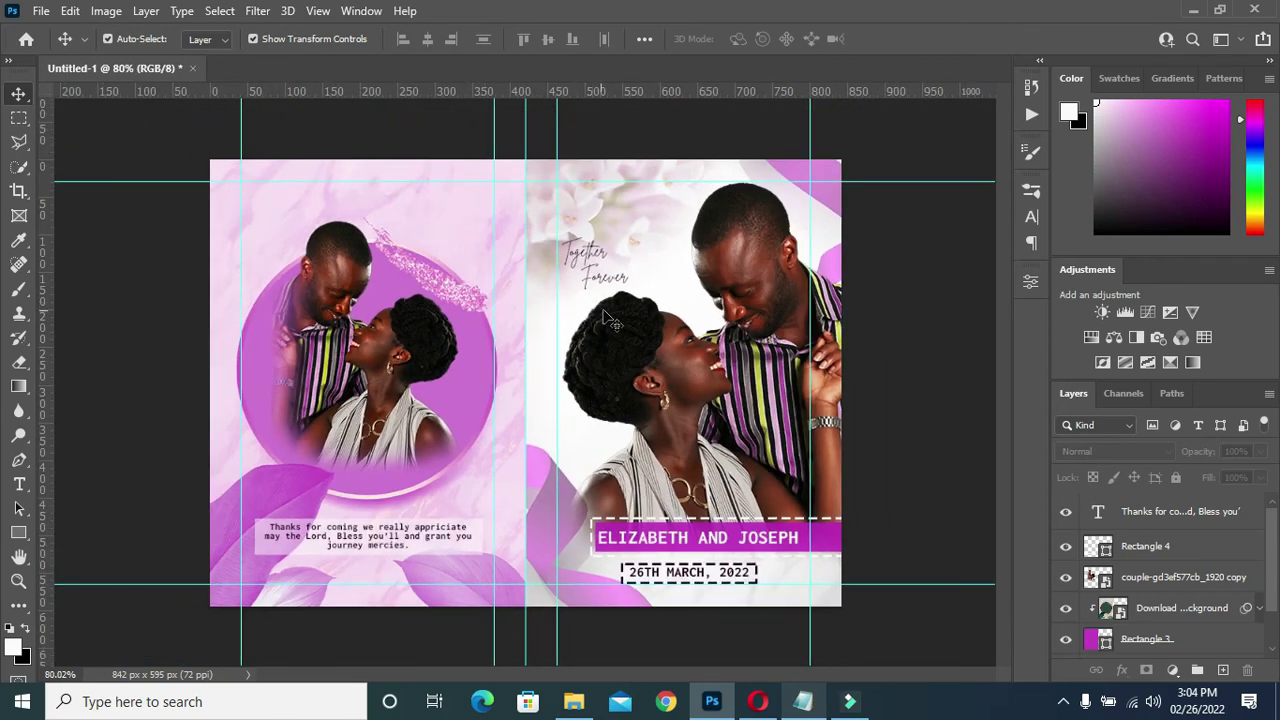
pyautogui.scroll(-2, 605, 318)
pyautogui.scroll(2, 503, 503)
pyautogui.scroll(1, 471, 514)
pyautogui.scroll(1, 197, 608)
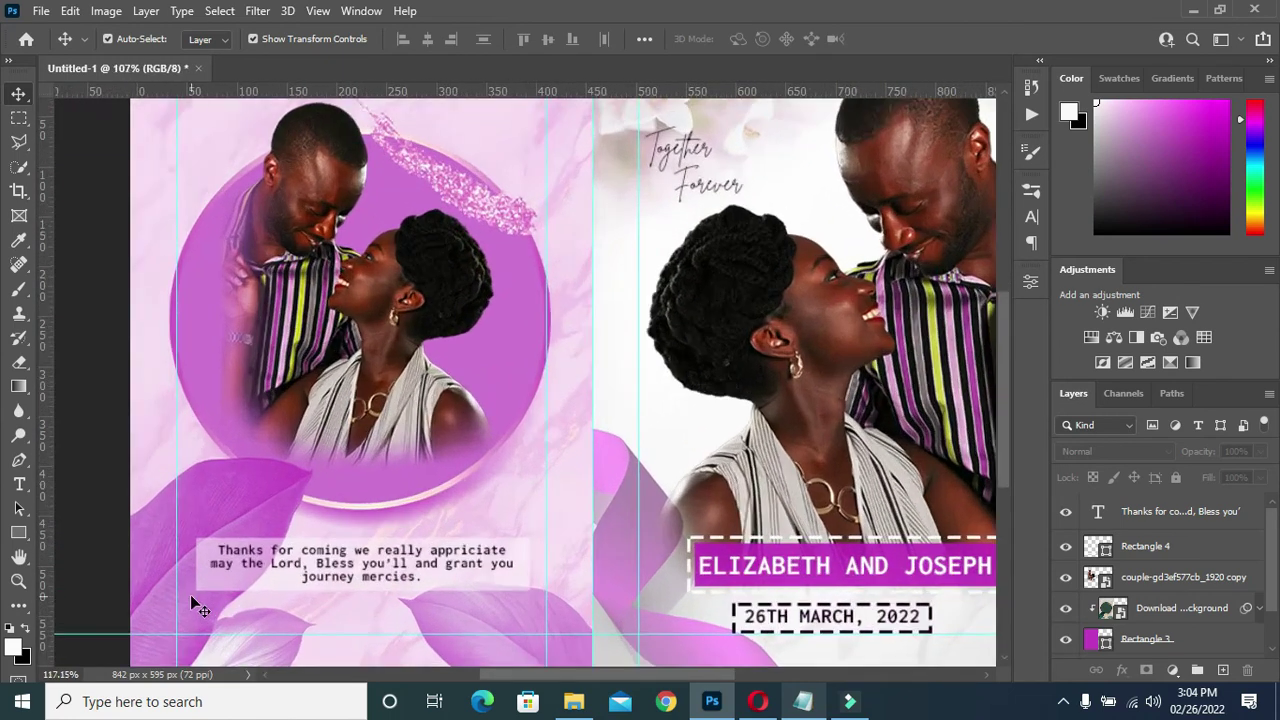
pyautogui.scroll(1, 197, 603)
pyautogui.scroll(-2, 223, 586)
pyautogui.scroll(1, 300, 582)
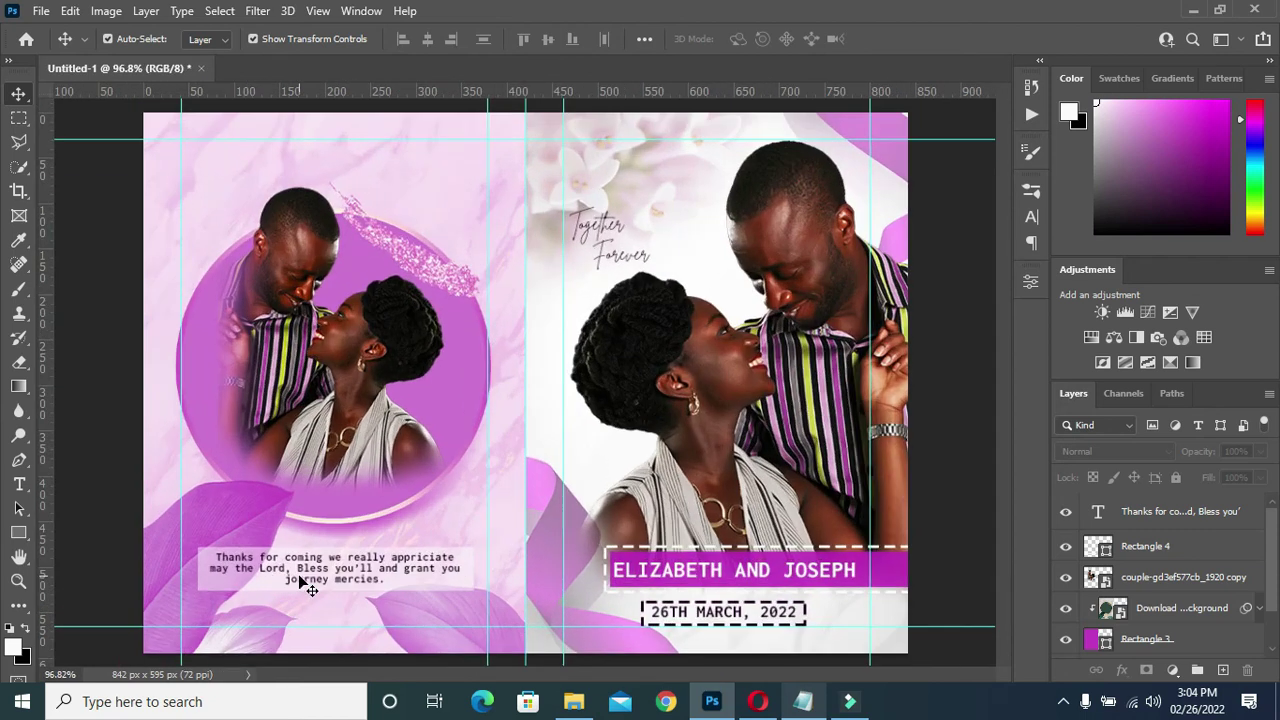
pyautogui.scroll(1, 305, 585)
pyautogui.scroll(-2, 553, 472)
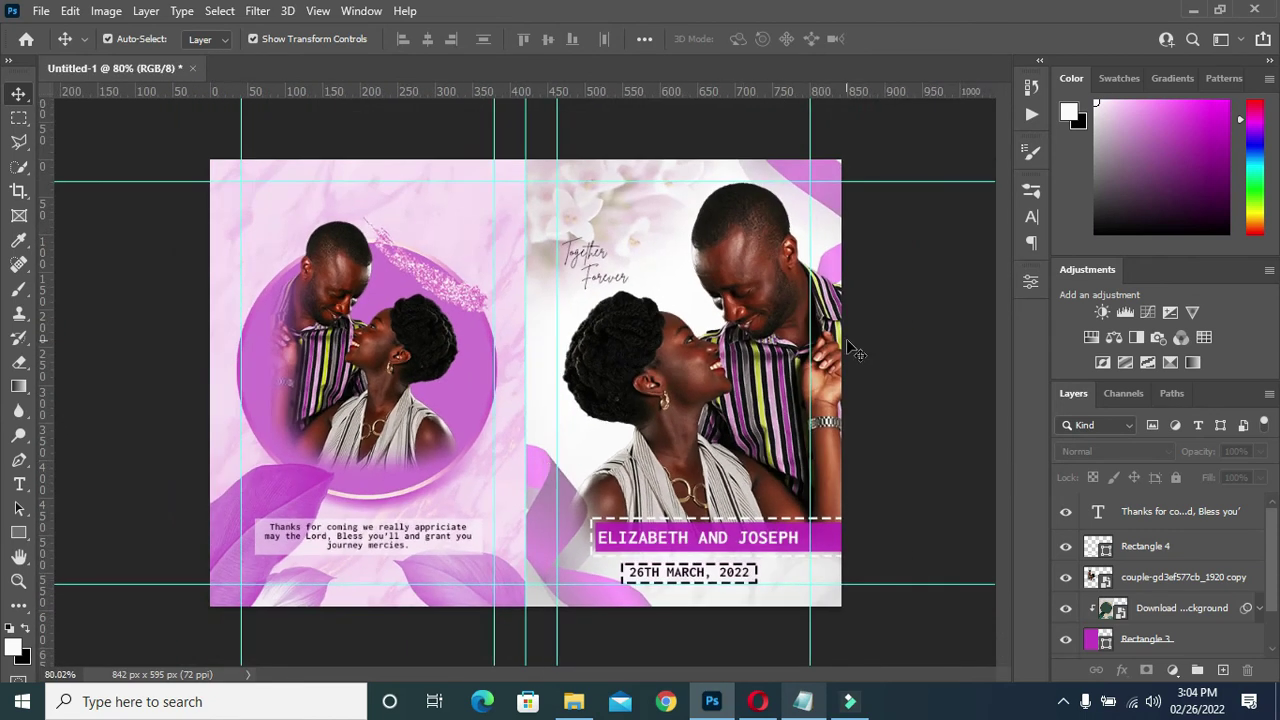